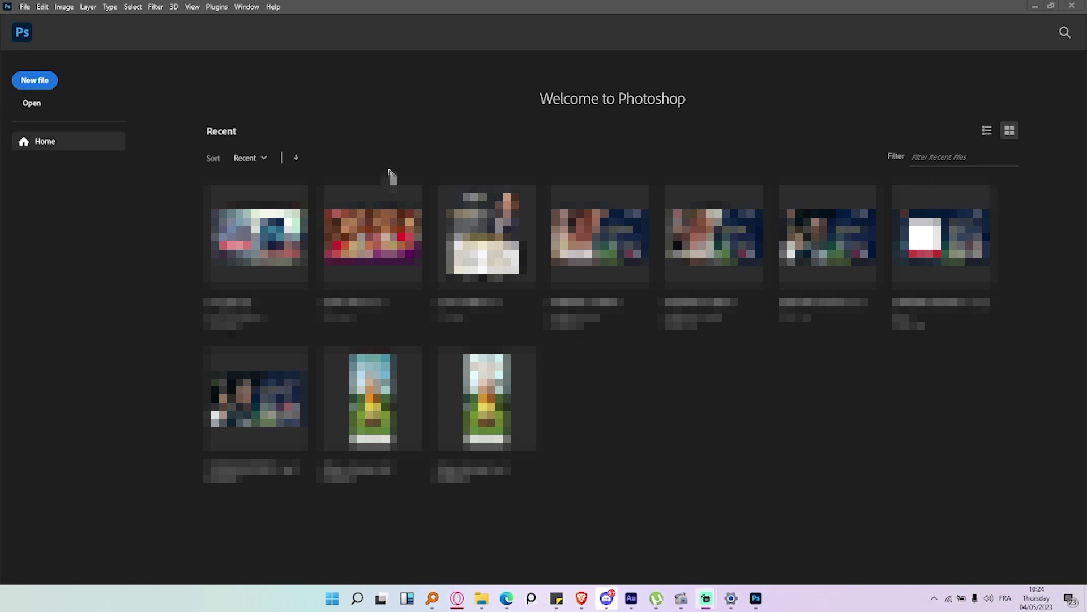
Start a new file and widen the New Document dialog to show more recent presets.
click(36, 81)
drag(819, 238, 1017, 238)
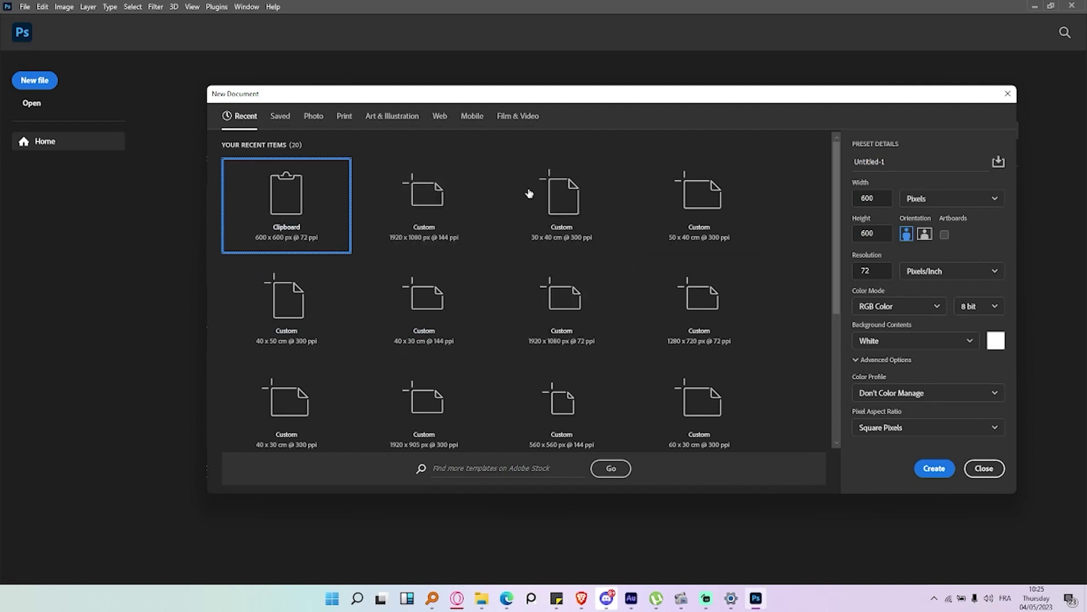
Browse the Print presets and pick the A4 paper size.
click(346, 117)
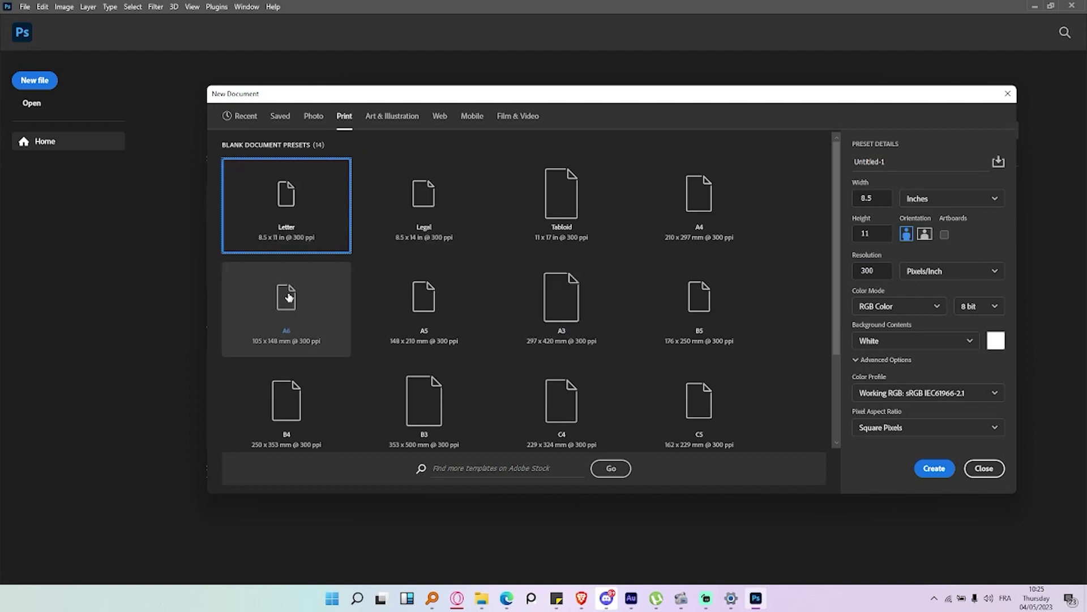
click(295, 324)
click(705, 232)
click(283, 330)
click(697, 214)
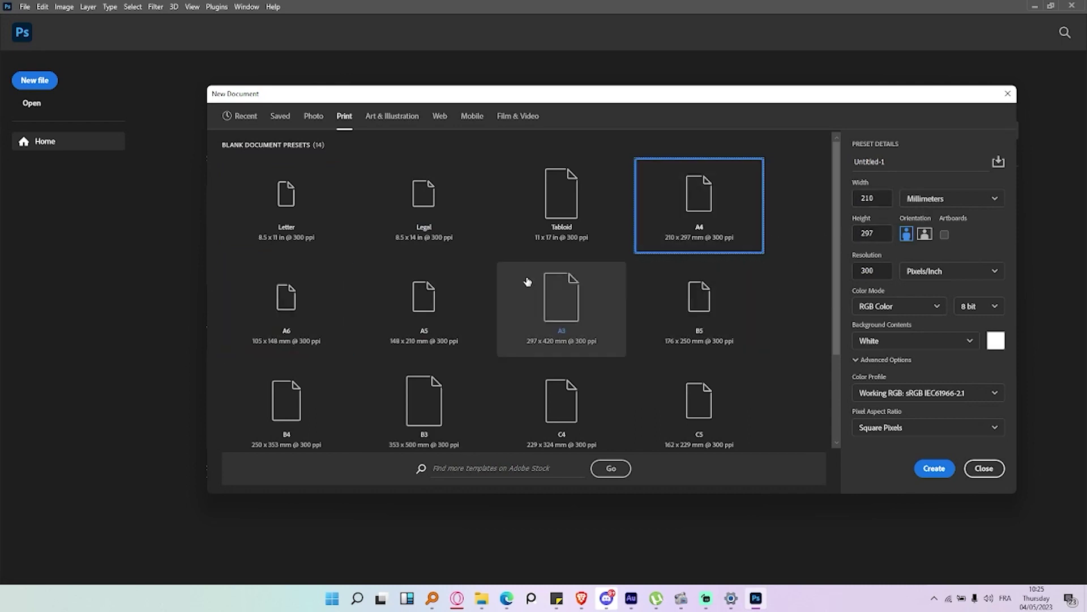
Look through Art & Illustration, Web and Mobile presets, settling on Film & Video HDTV 1080p.
click(392, 117)
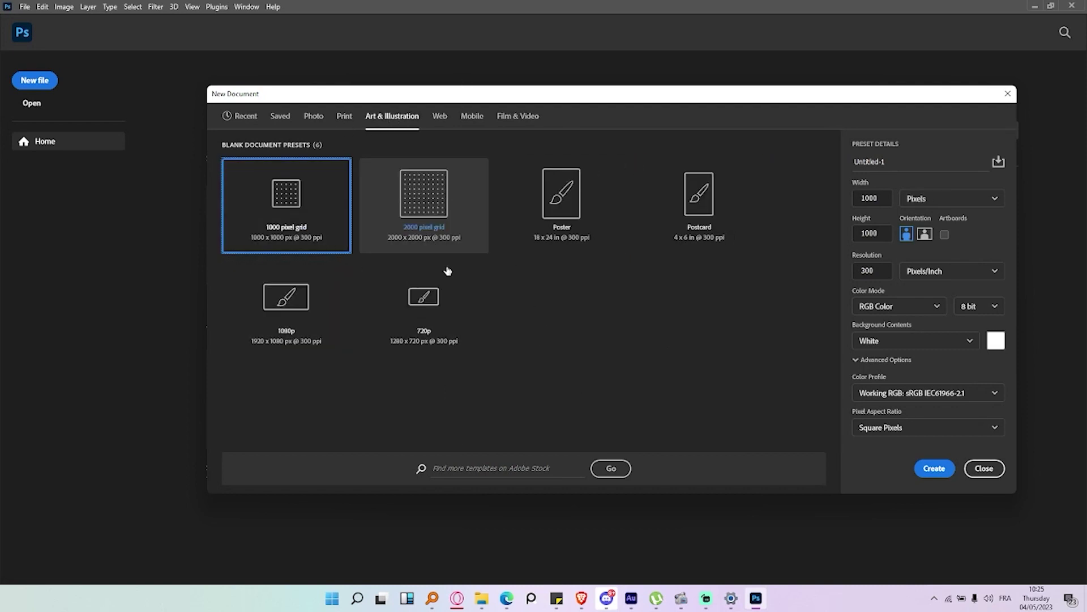
click(441, 116)
click(476, 116)
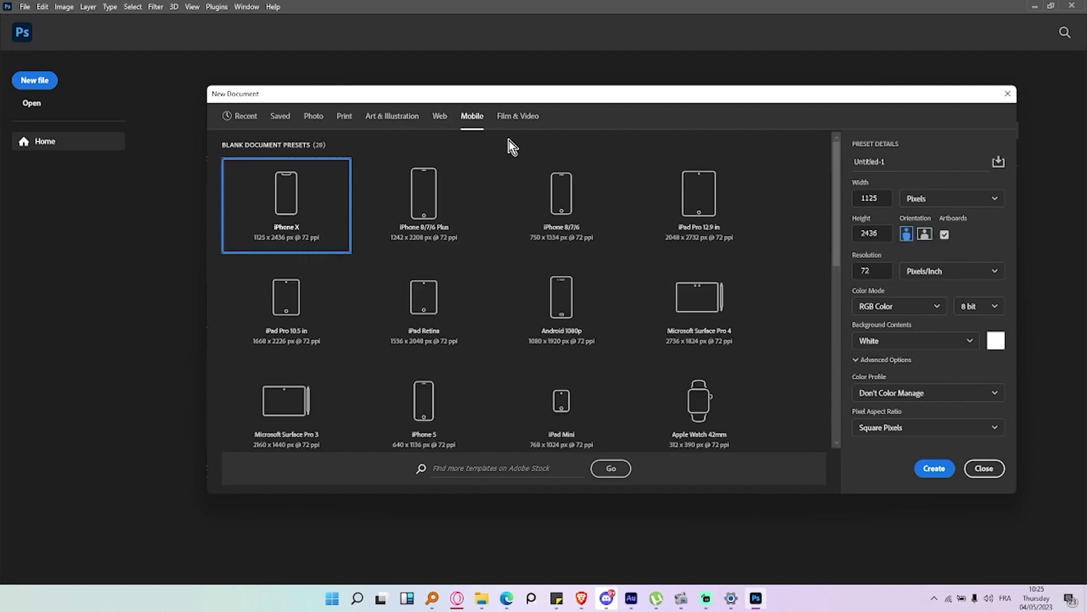
scroll(497, 235, down, 3)
scroll(498, 227, up, 3)
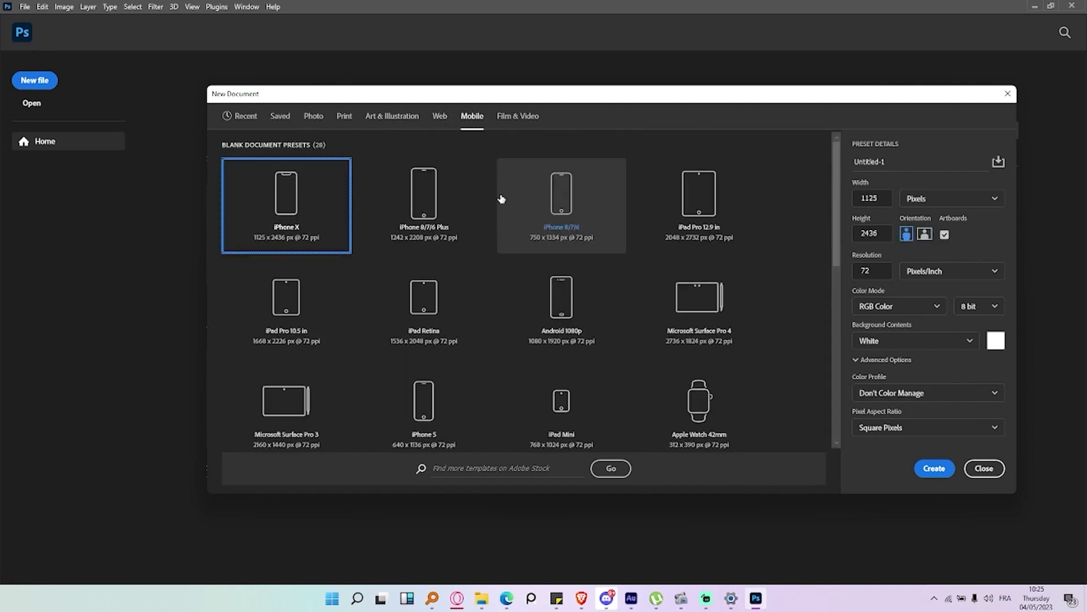
click(519, 115)
scroll(644, 300, down, 5)
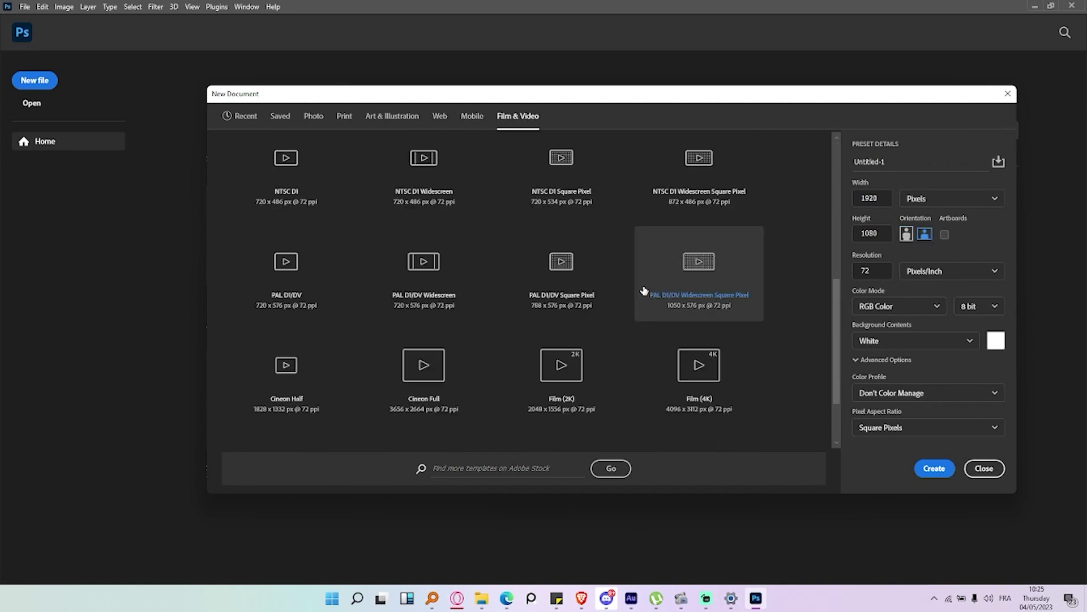
scroll(644, 291, up, 3)
scroll(644, 291, up, 2)
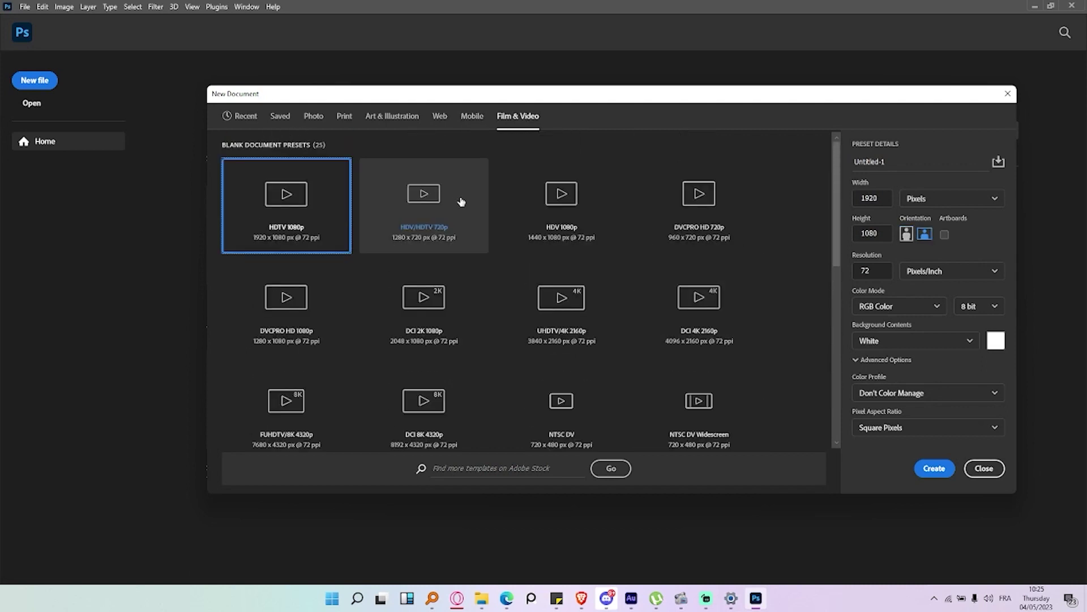
drag(916, 98, 910, 99)
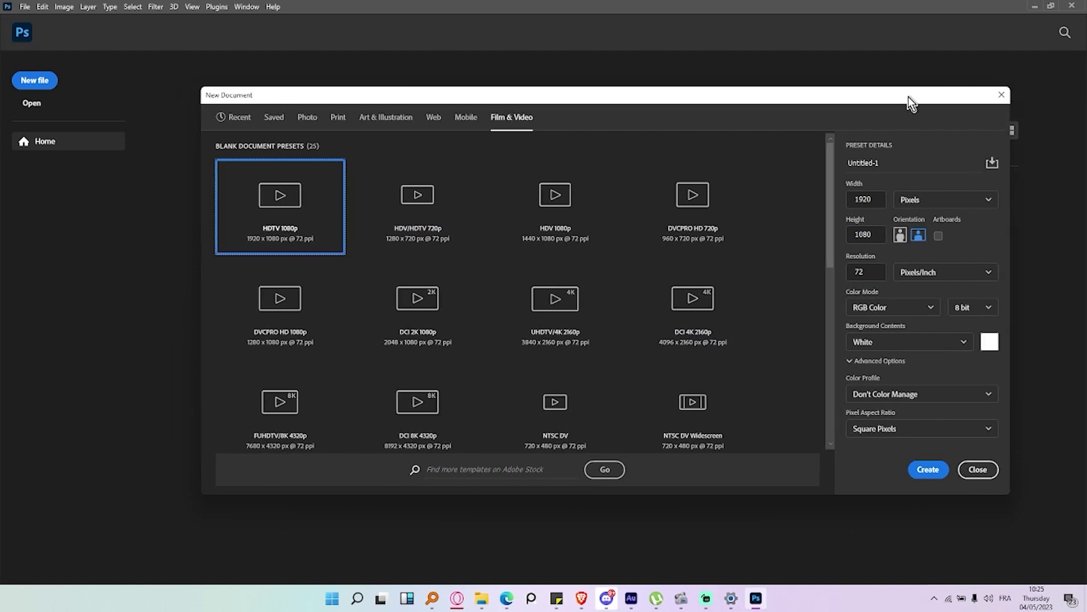
click(907, 168)
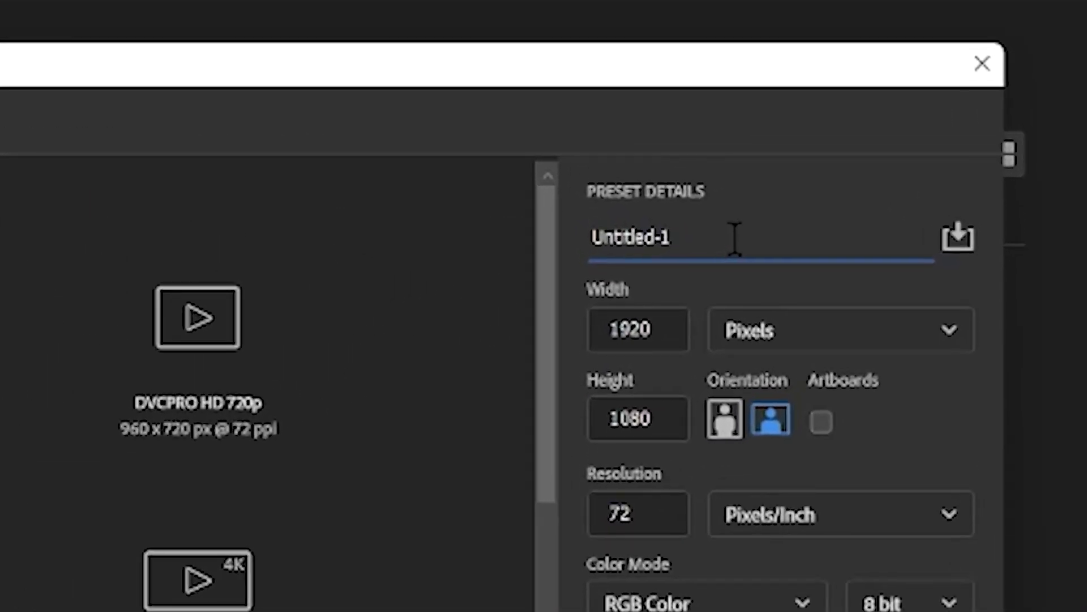
Rename the document to TEST PHOTOSHOP and keep pixels as the width unit.
drag(735, 238, 514, 209)
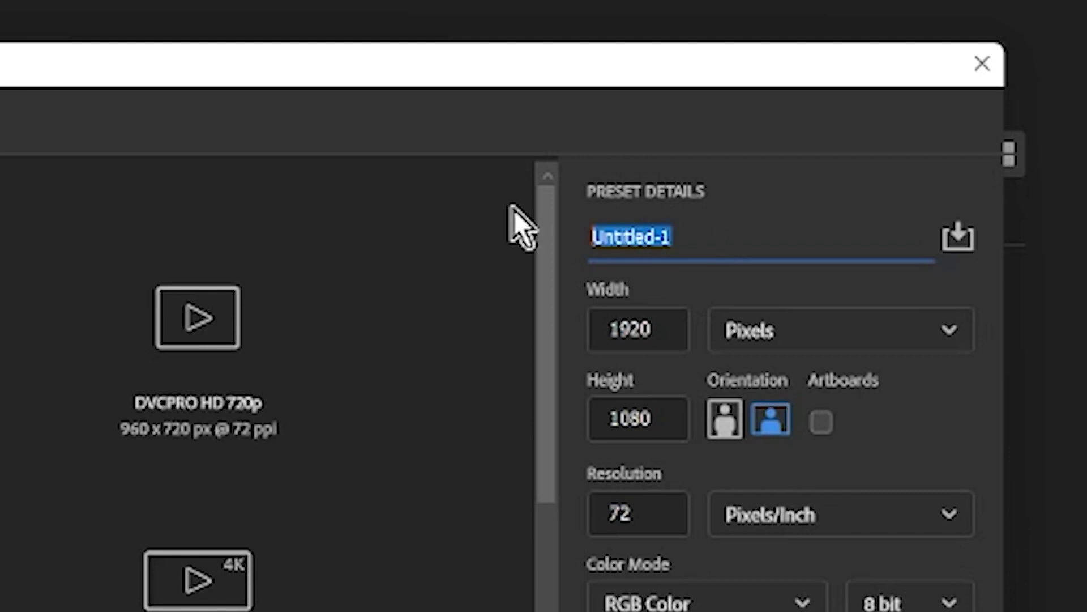
text(TEST PHOTOSHOP)
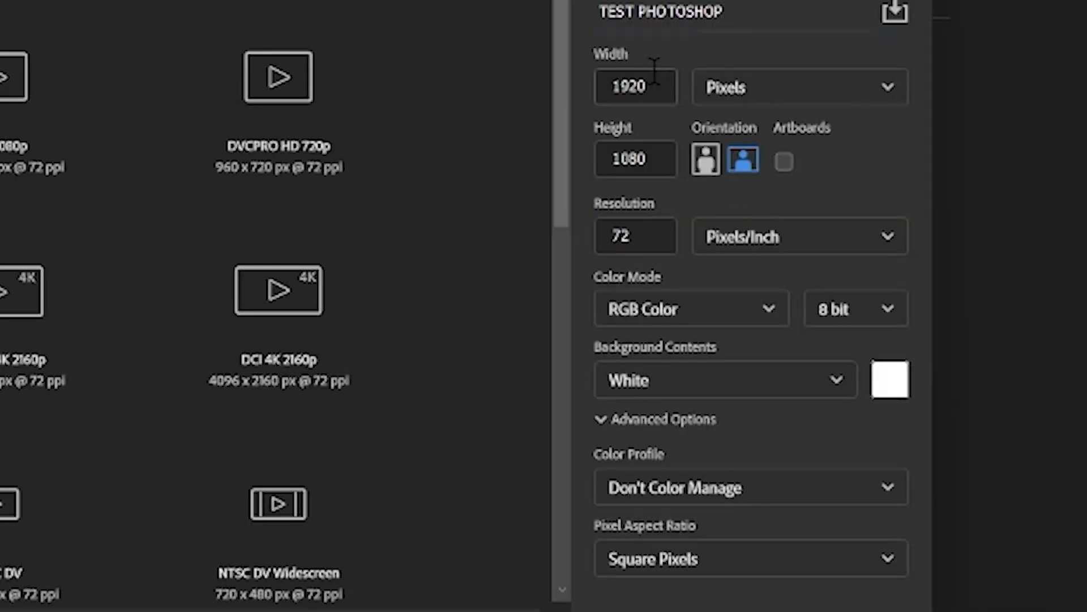
double_click(651, 85)
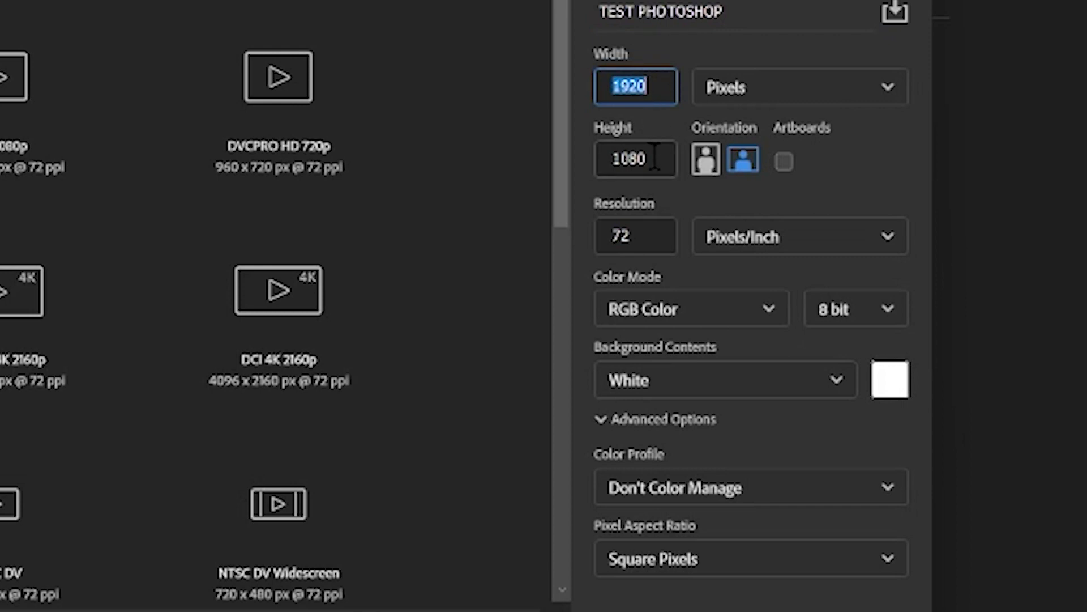
click(783, 92)
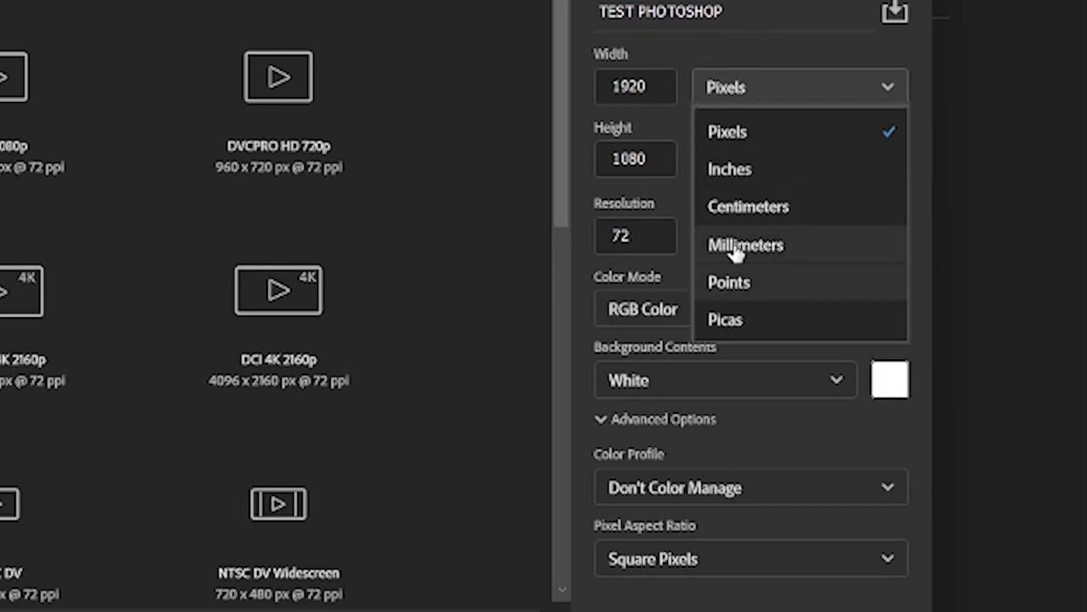
click(600, 151)
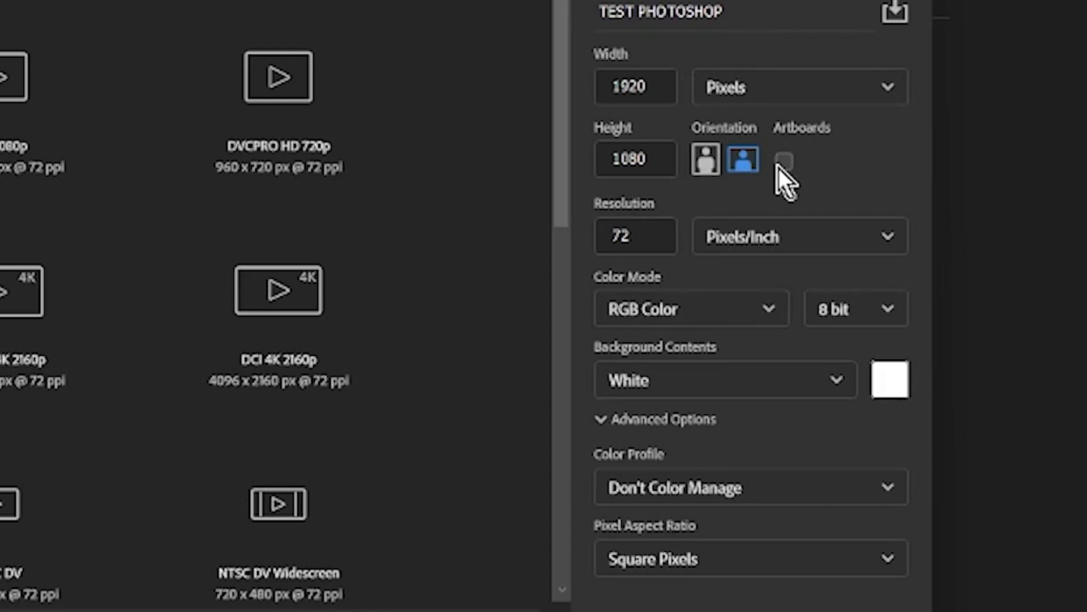
Change the resolution from 72 to 300 pixels per inch.
click(660, 236)
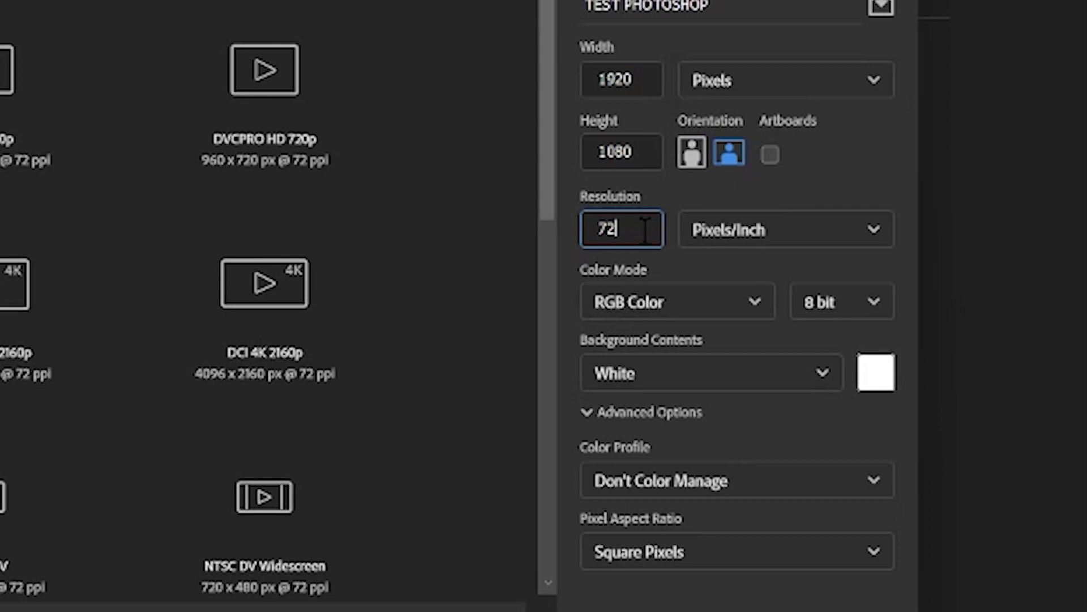
drag(645, 230, 566, 226)
click(631, 231)
drag(626, 231, 555, 219)
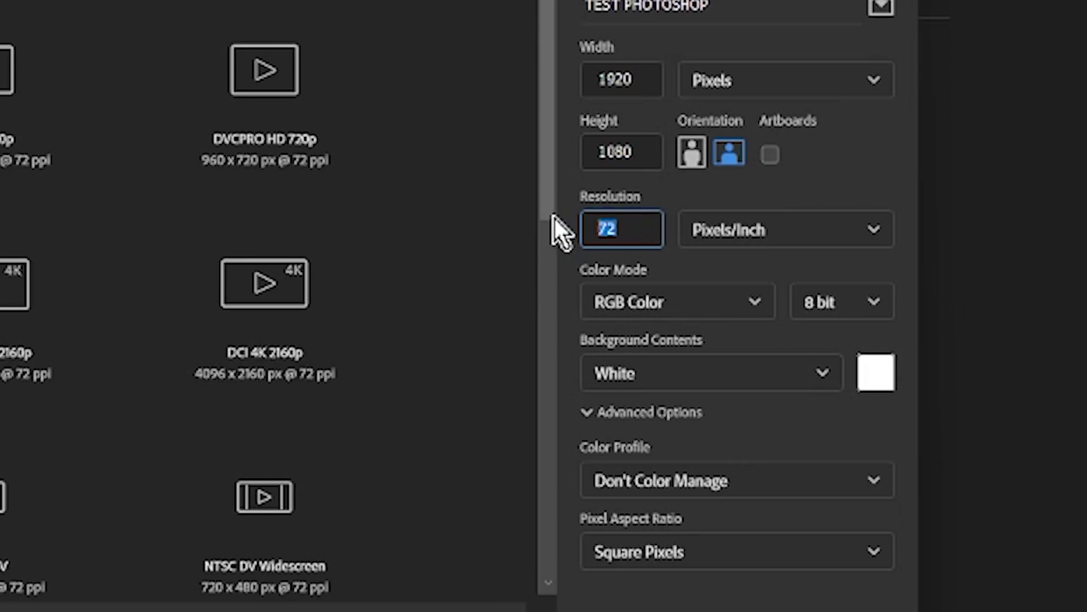
text(300)
click(842, 153)
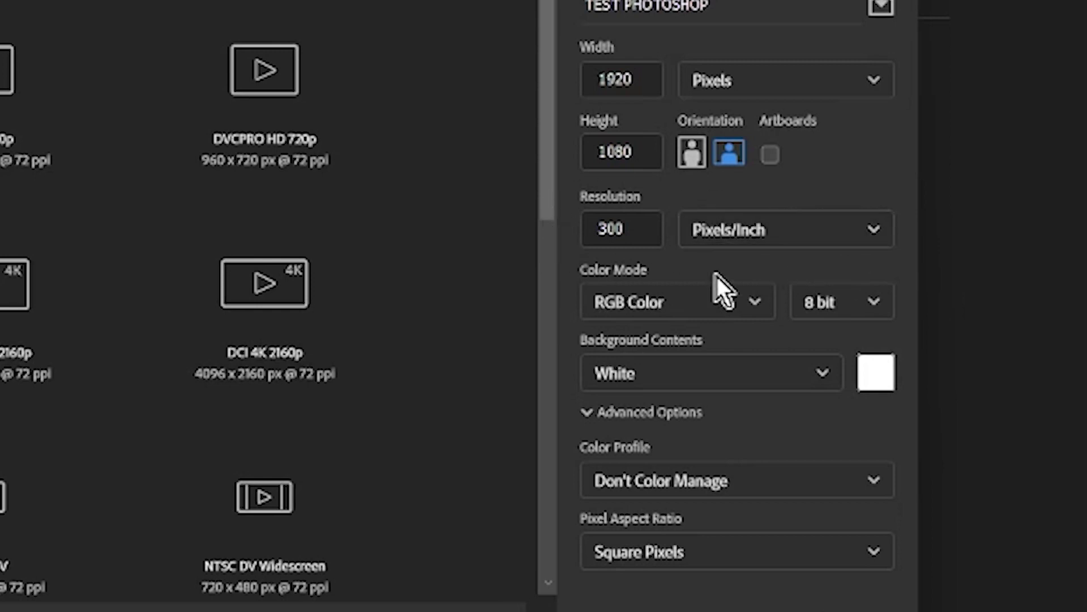
Retype the resolution, then switch Color Mode to CMYK Color and back to RGB Color.
double_click(617, 229)
text(1)
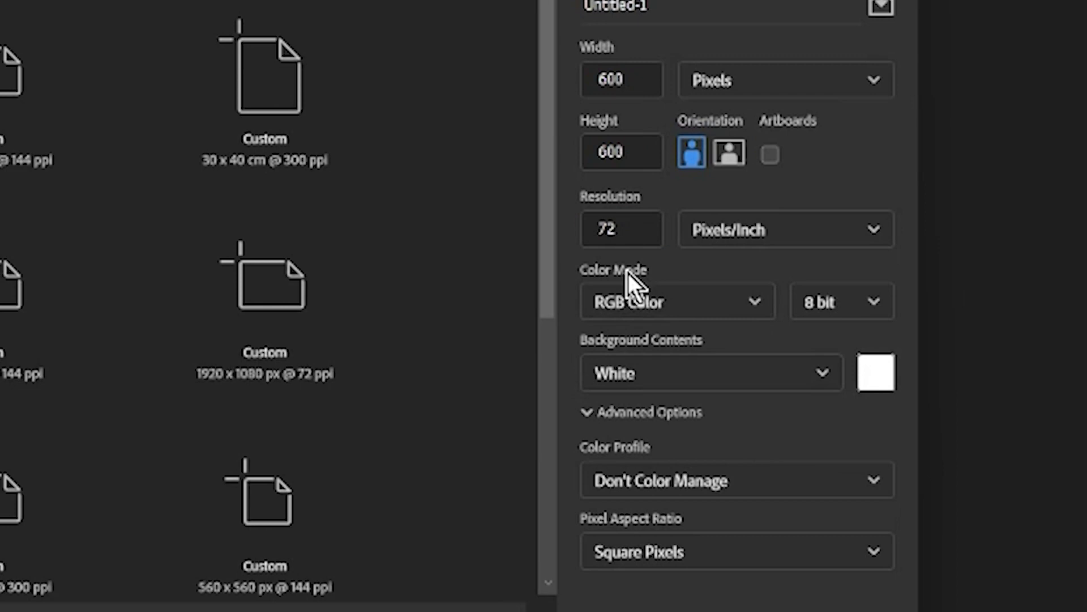
click(759, 304)
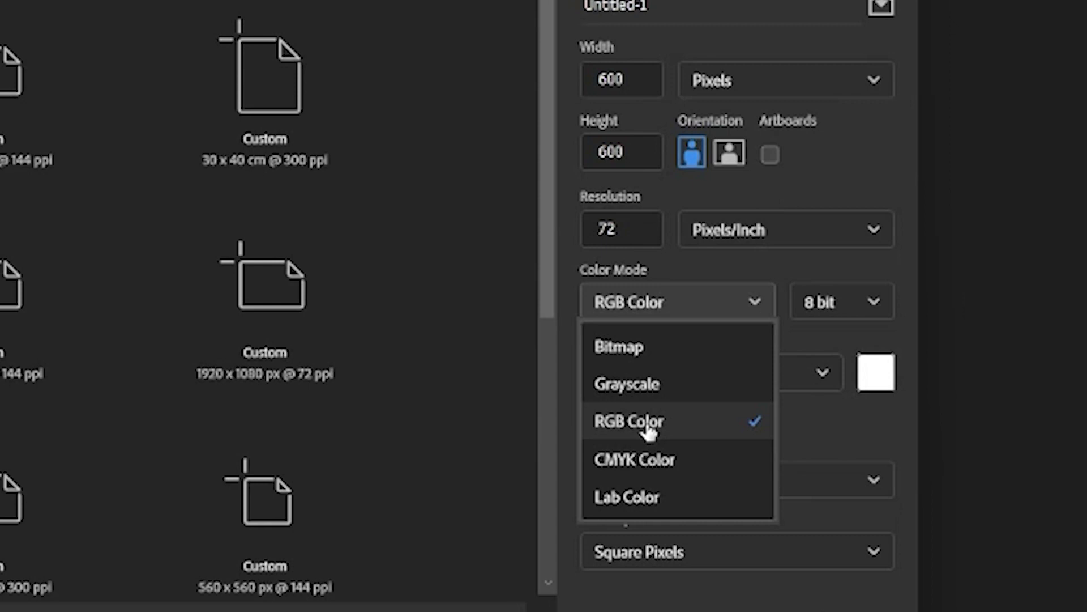
click(654, 467)
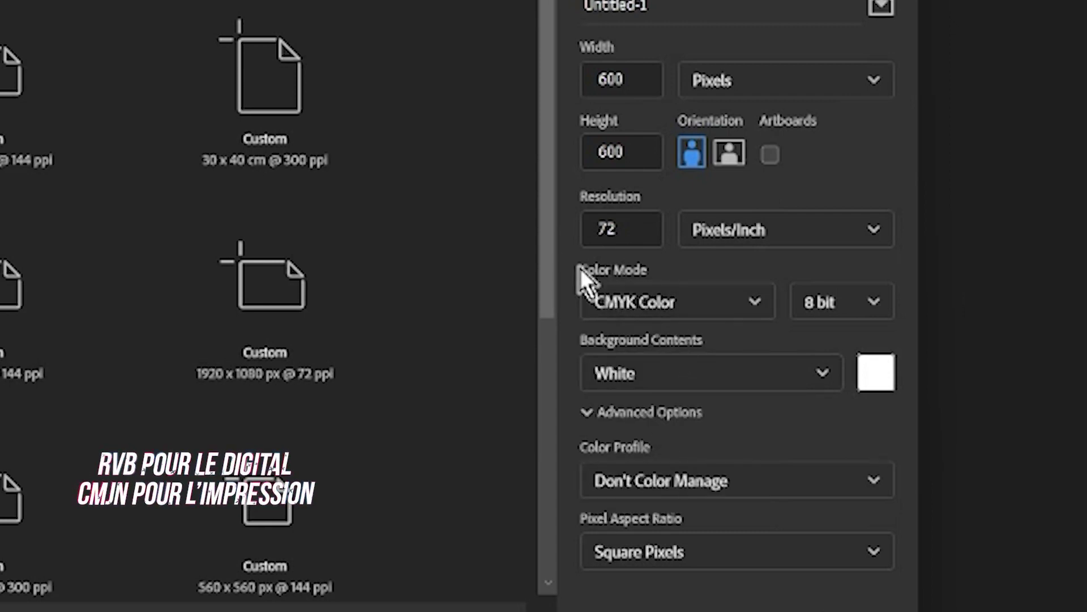
click(643, 304)
click(646, 424)
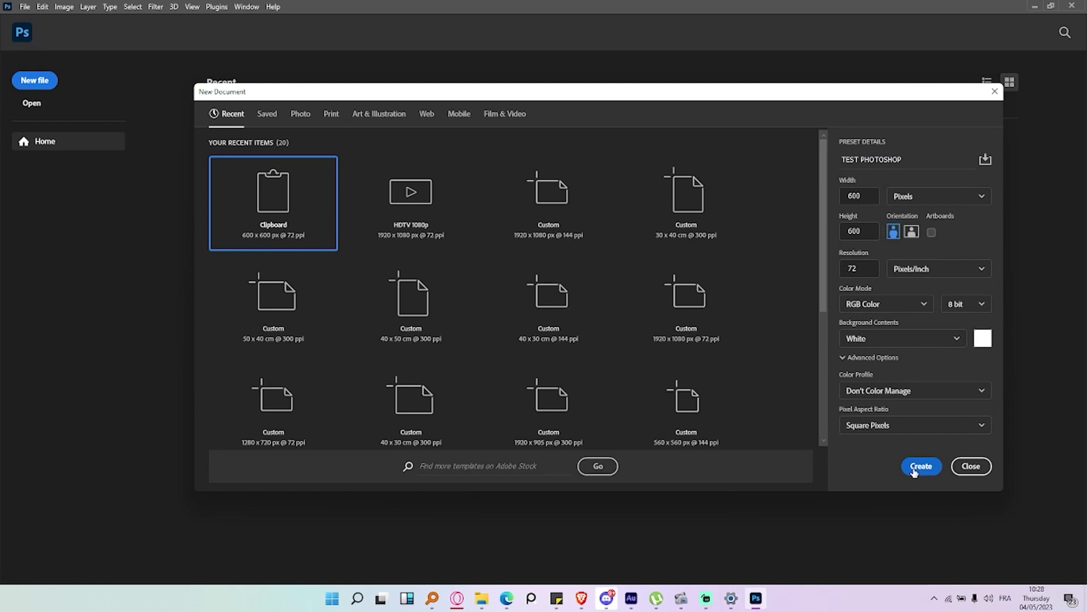
Create the blank document, then undock the Tools panel and dock it back on the left.
click(914, 468)
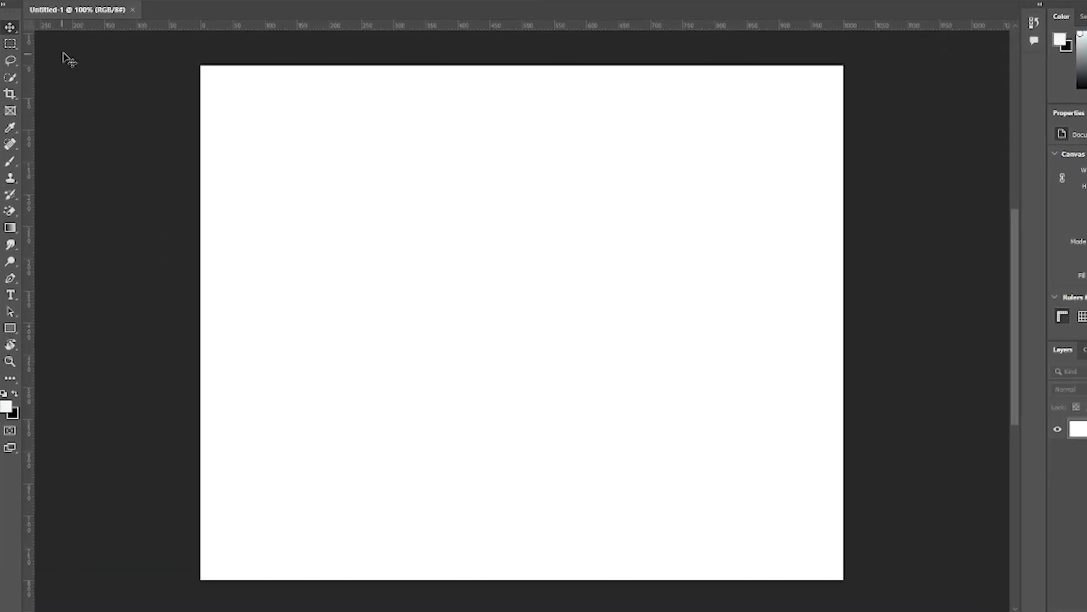
drag(26, 5, 407, 76)
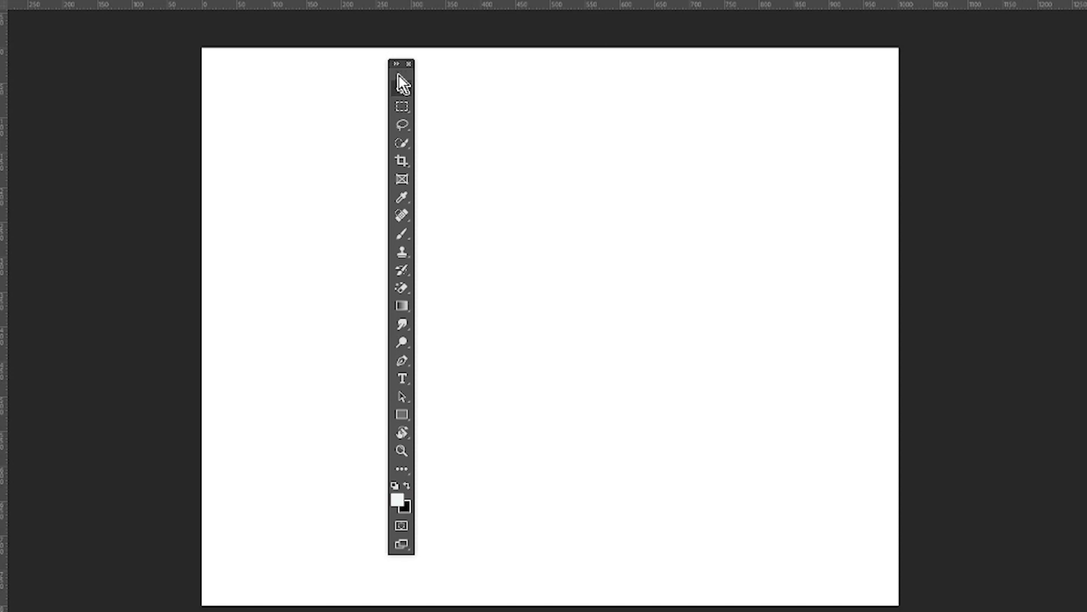
drag(398, 75, 23, 65)
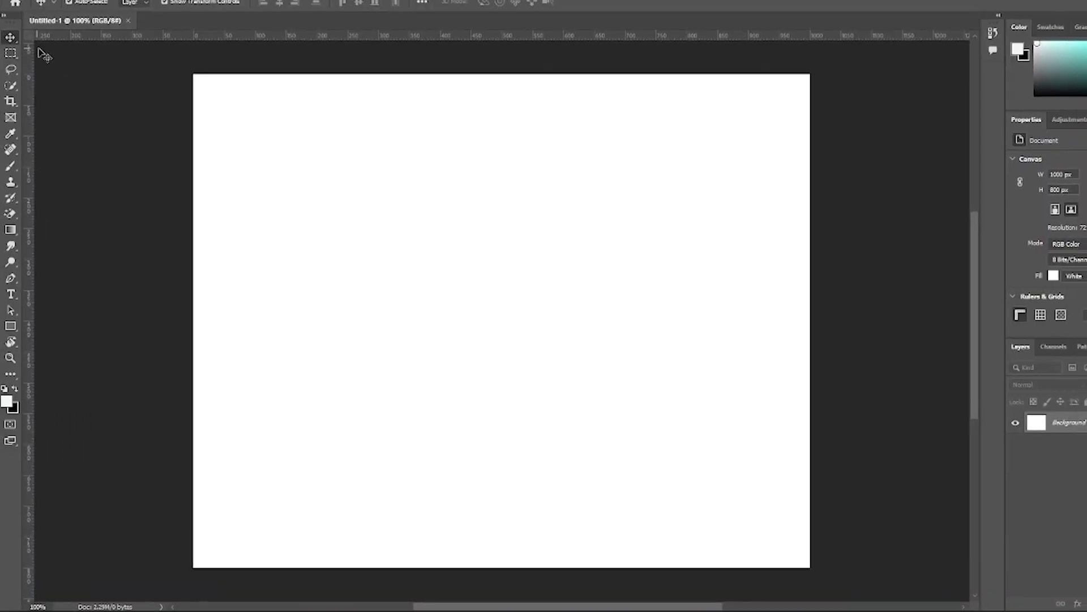
Browse the menu bar's command lists, starting with the File menu.
click(24, 2)
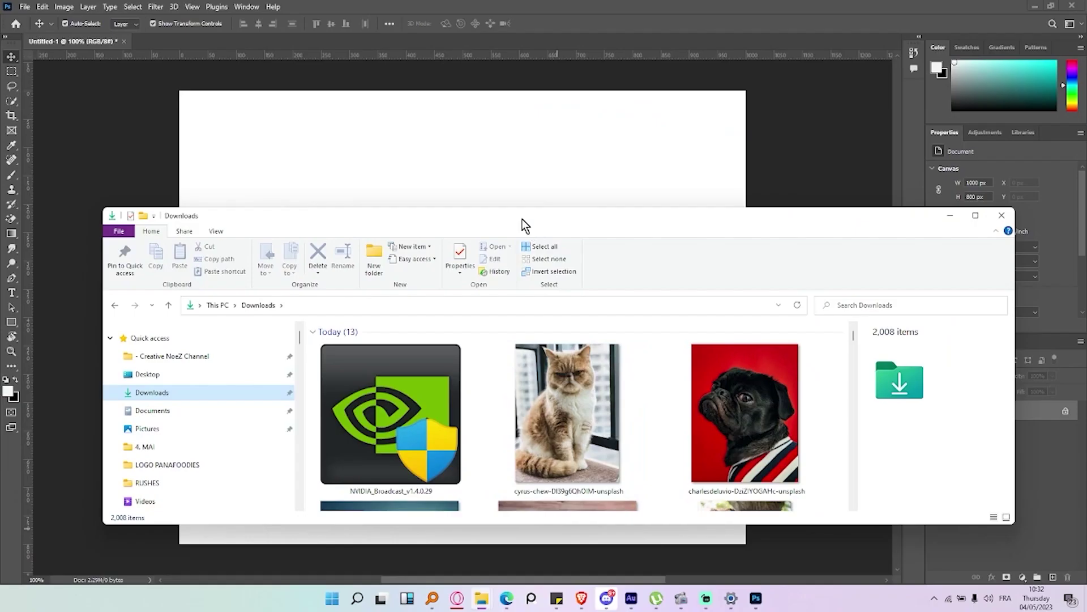
Drag the cat photo from Downloads onto the canvas, commit it, and move it to the left edge.
mouse_move(522, 224)
mouse_down()
mouse_move(550, 269)
mouse_move(529, 256)
mouse_up()
mouse_move(575, 443)
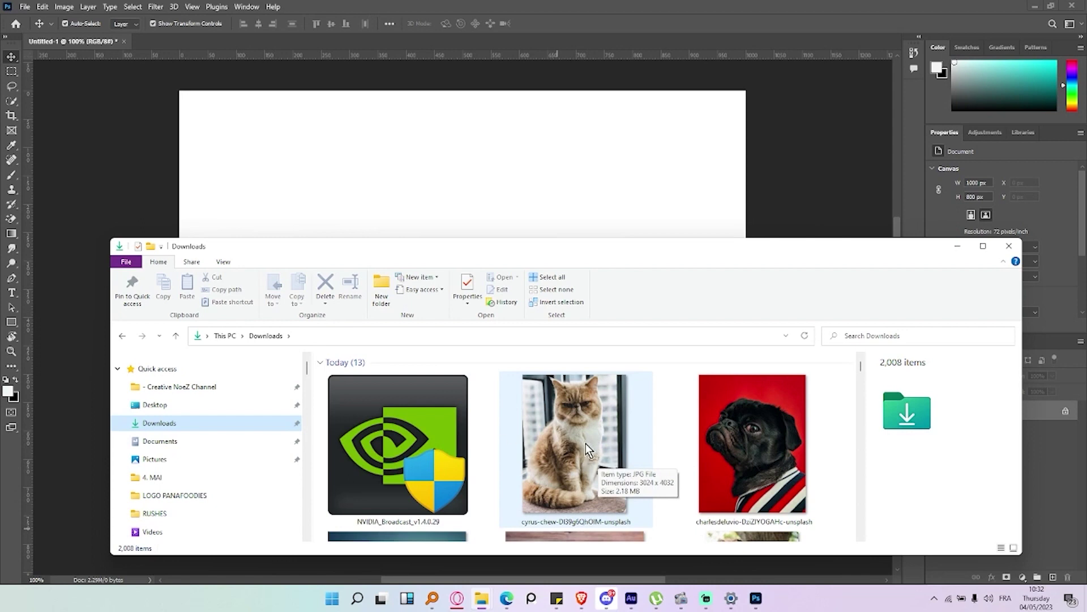
mouse_move(586, 455)
mouse_down()
mouse_move(587, 195)
mouse_move(564, 169)
mouse_up()
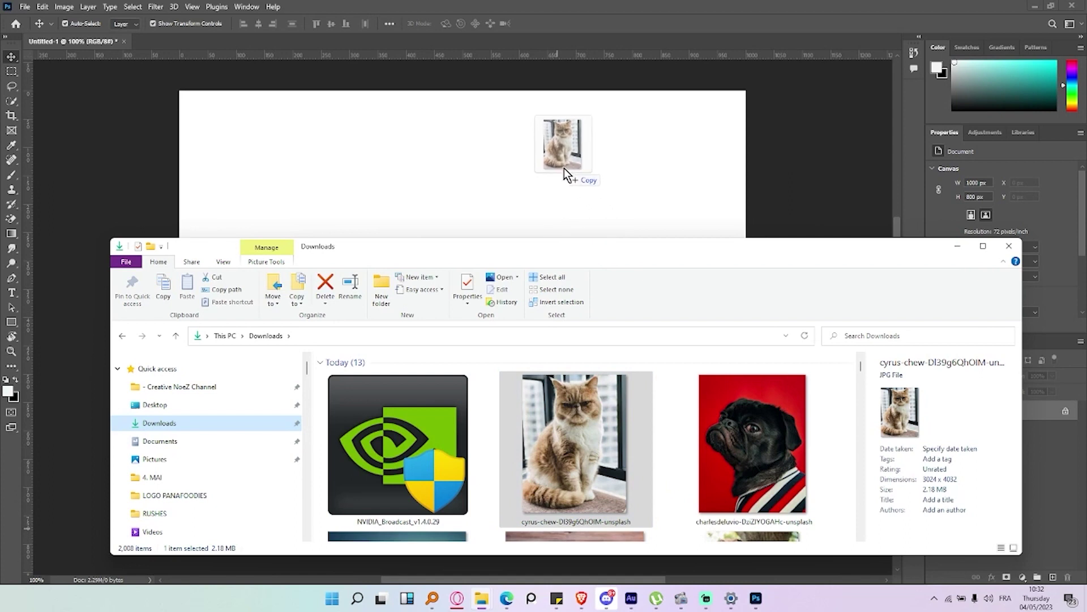
drag(565, 169, 563, 188)
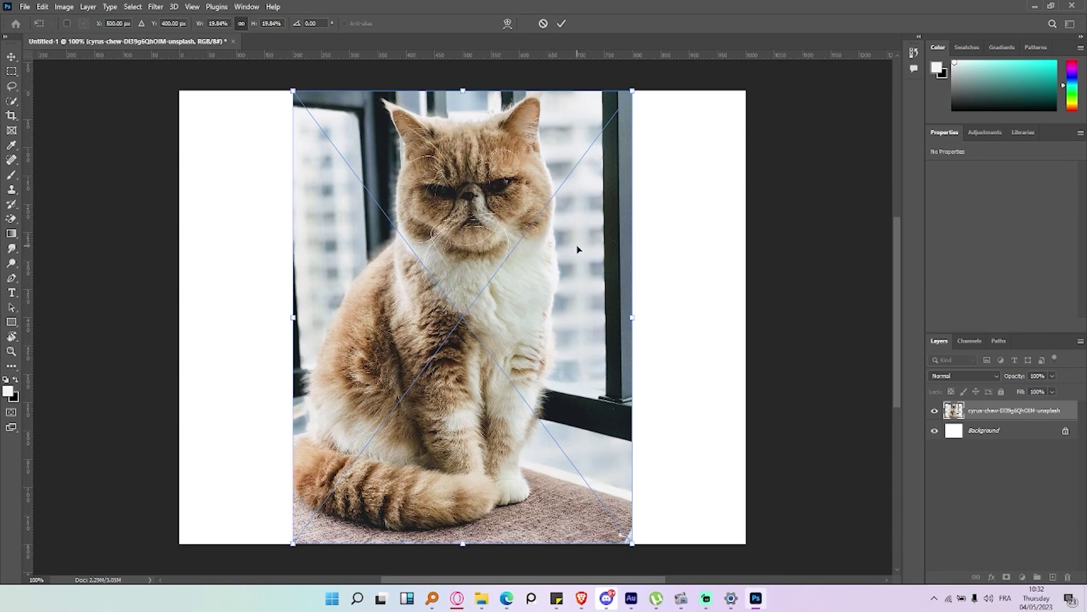
click(562, 25)
drag(531, 297, 420, 303)
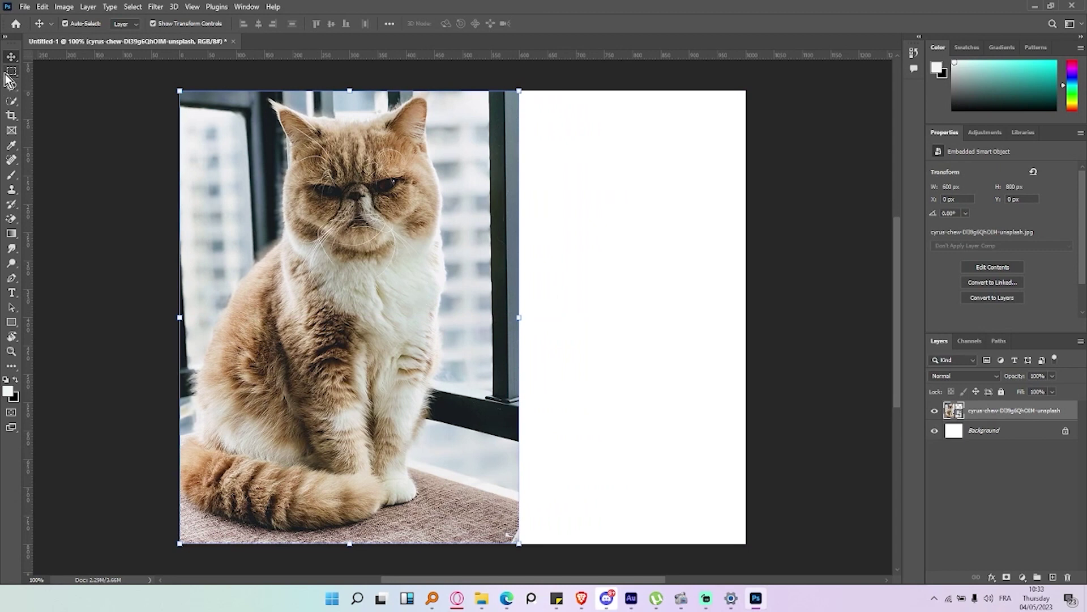
click(26, 8)
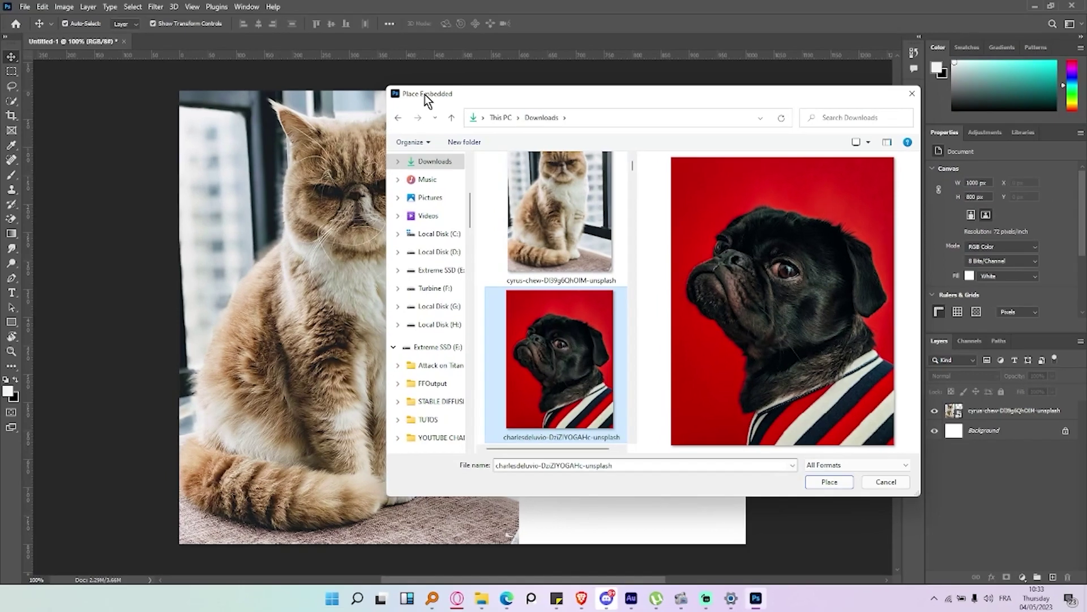
mouse_move(559, 358)
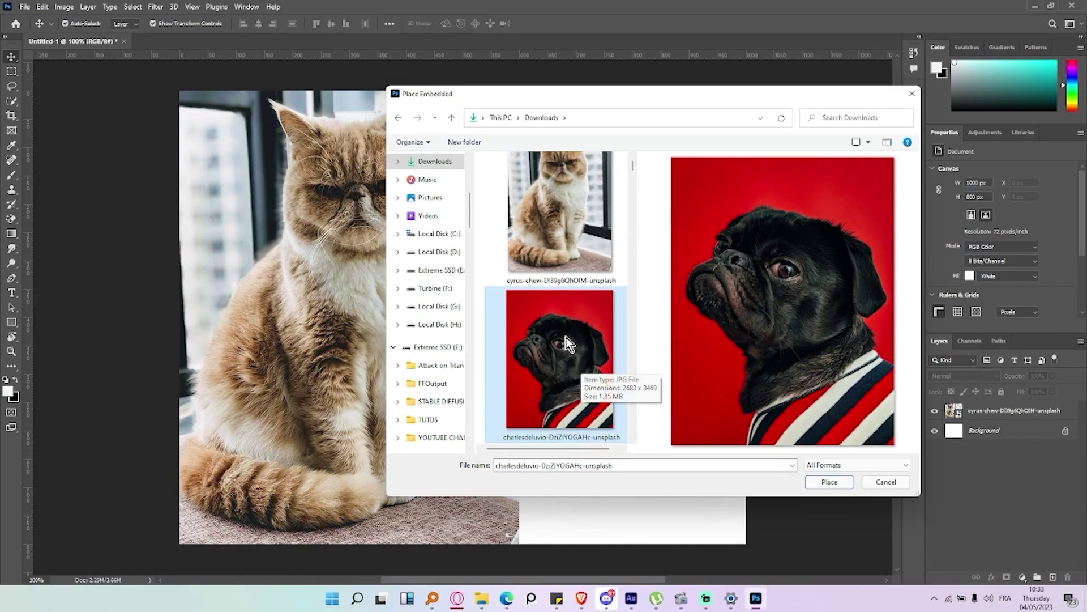
Place the pug photo, commit it at its size, and slide it right beside the cat.
click(831, 484)
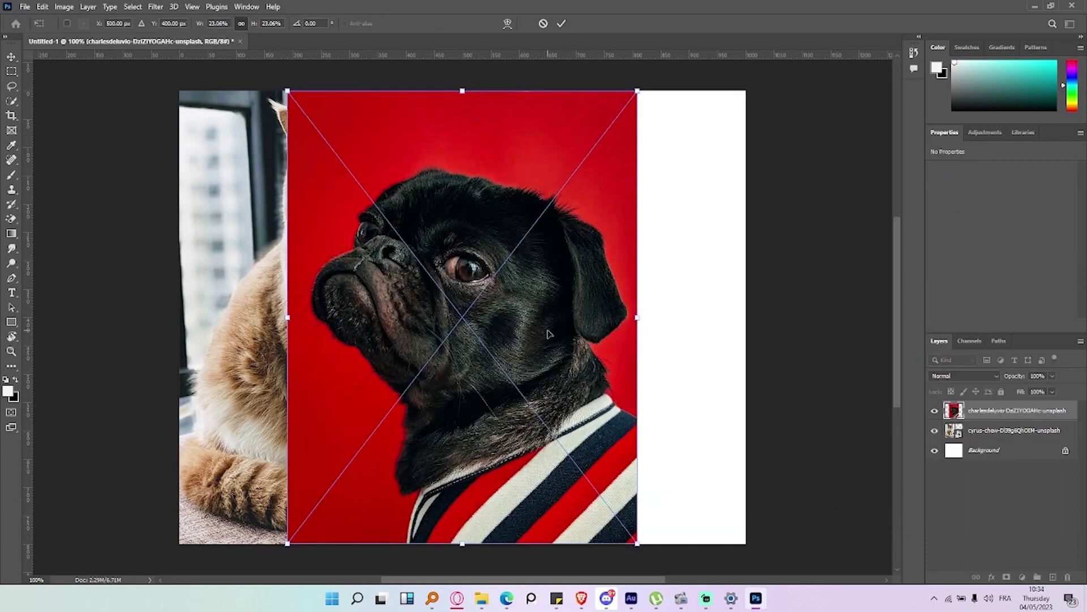
key(Return)
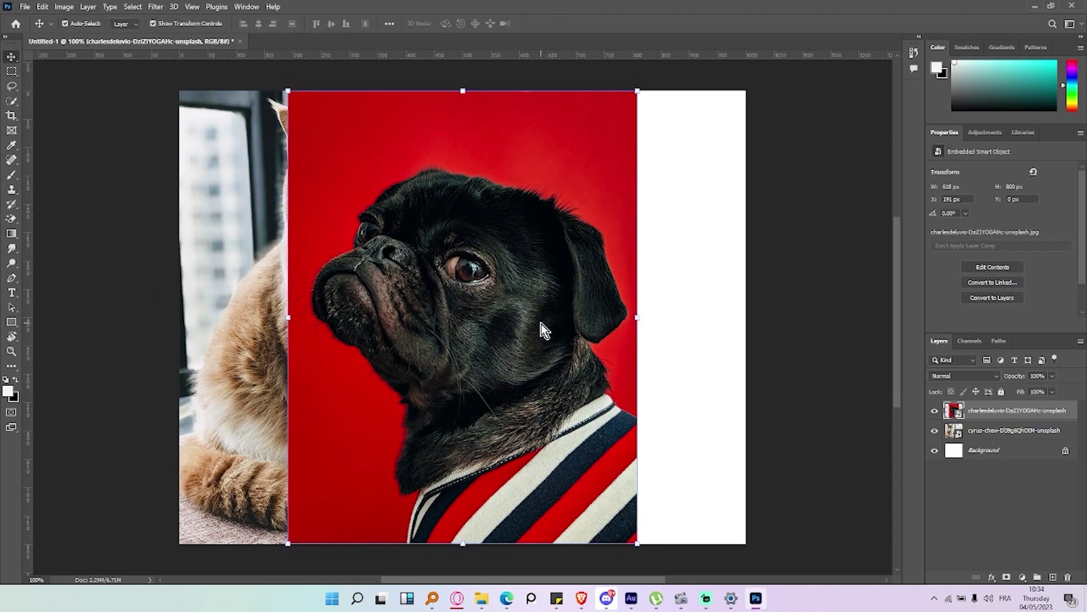
drag(450, 310, 618, 313)
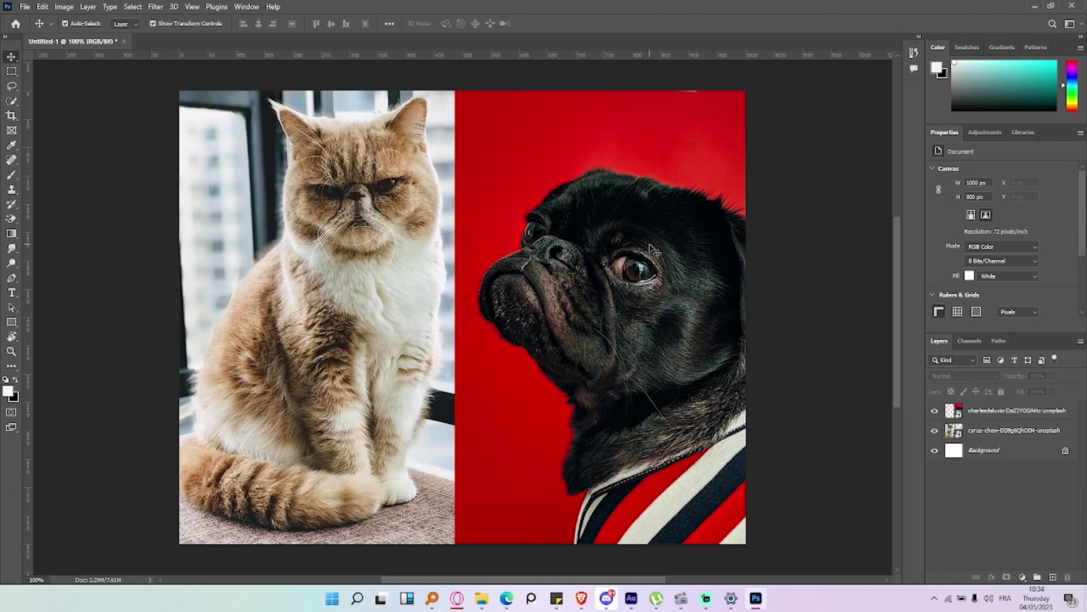
Drag the pug photo further right so it lines up beside the cat.
drag(652, 249, 582, 275)
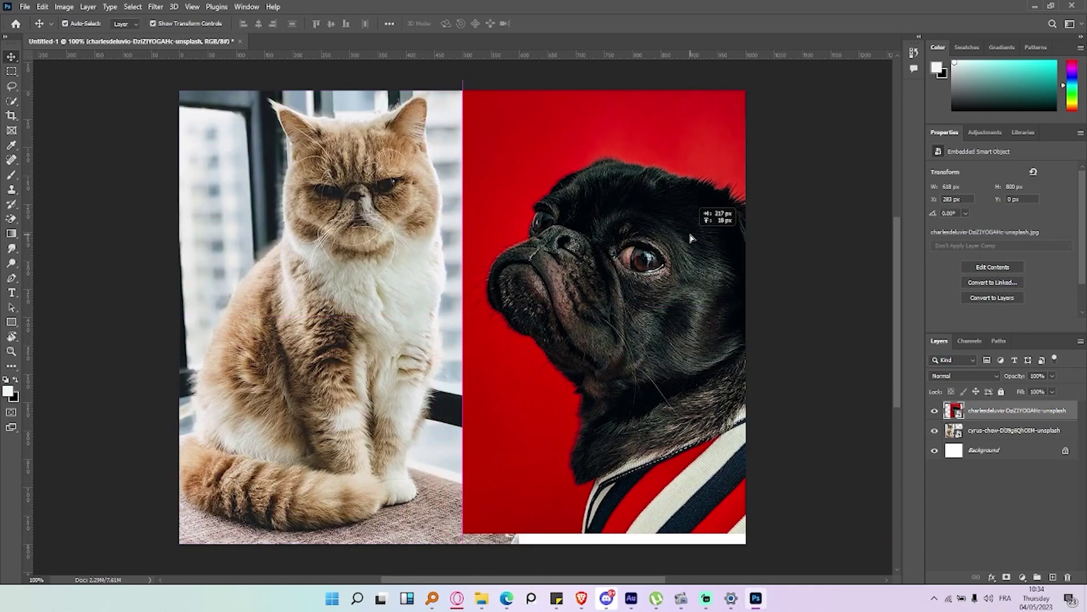
drag(582, 274, 697, 221)
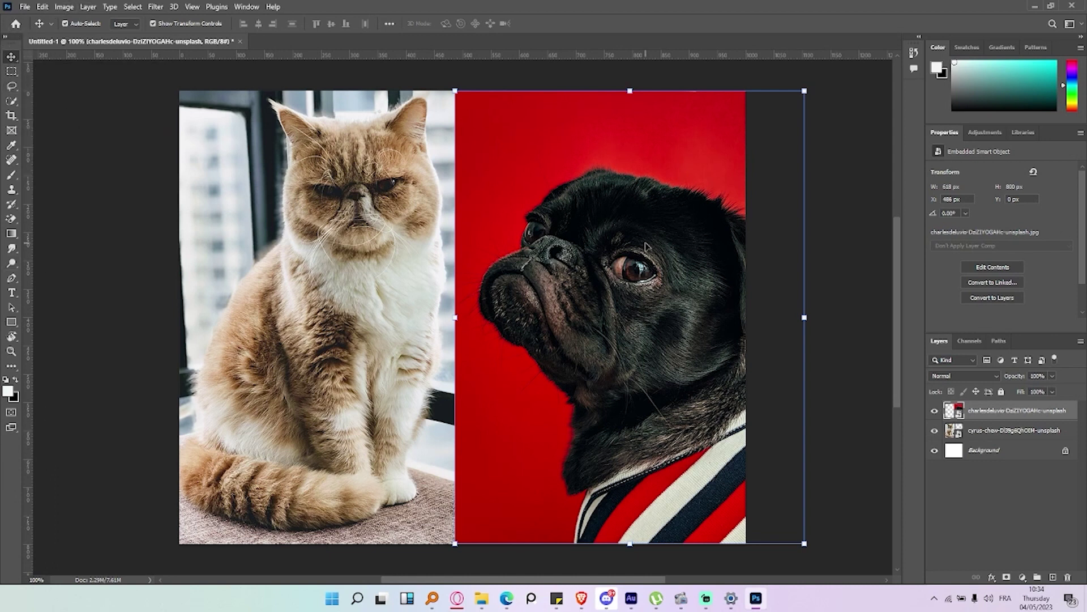
drag(648, 247, 644, 232)
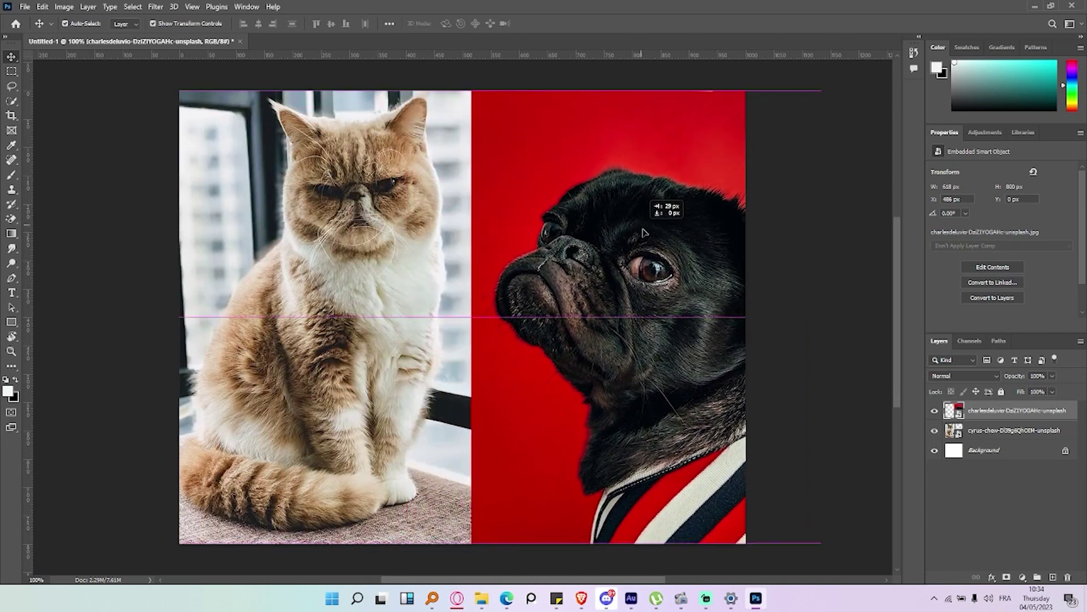
drag(644, 232, 583, 226)
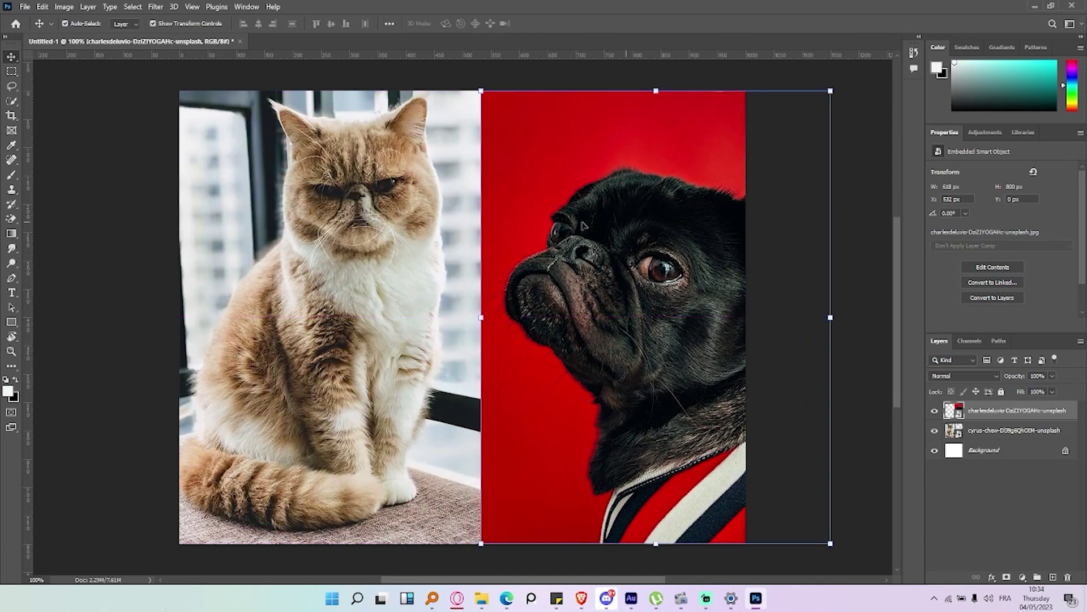
Toggle Show Transform Controls and switch the active layer between the cat and pug.
click(395, 209)
click(569, 232)
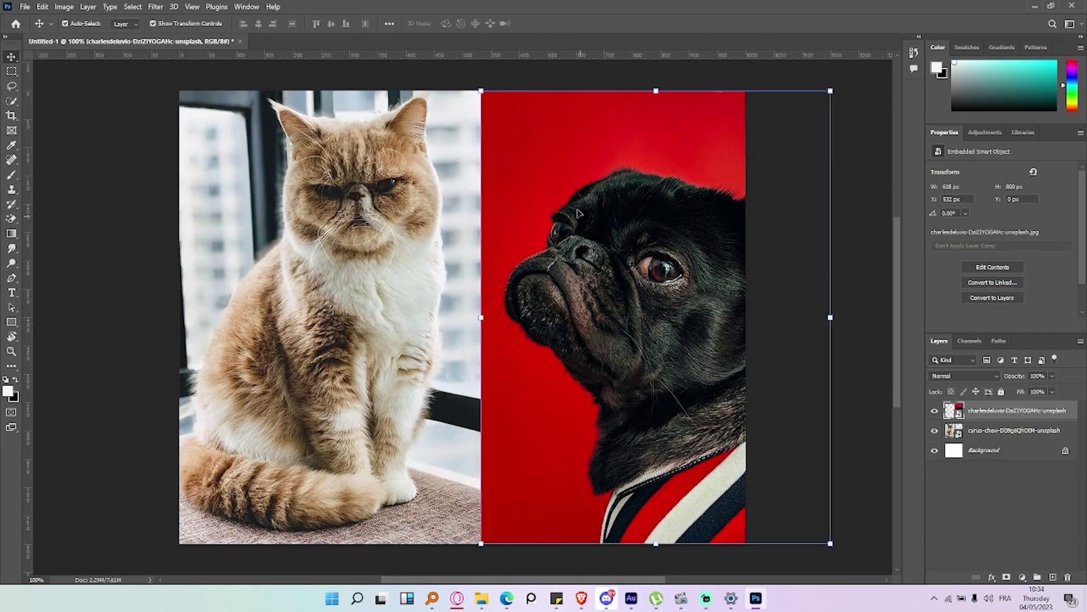
click(152, 23)
click(169, 25)
key(alt+bracketleft)
key(alt+bracketright)
key(alt+bracketleft)
click(669, 193)
click(344, 170)
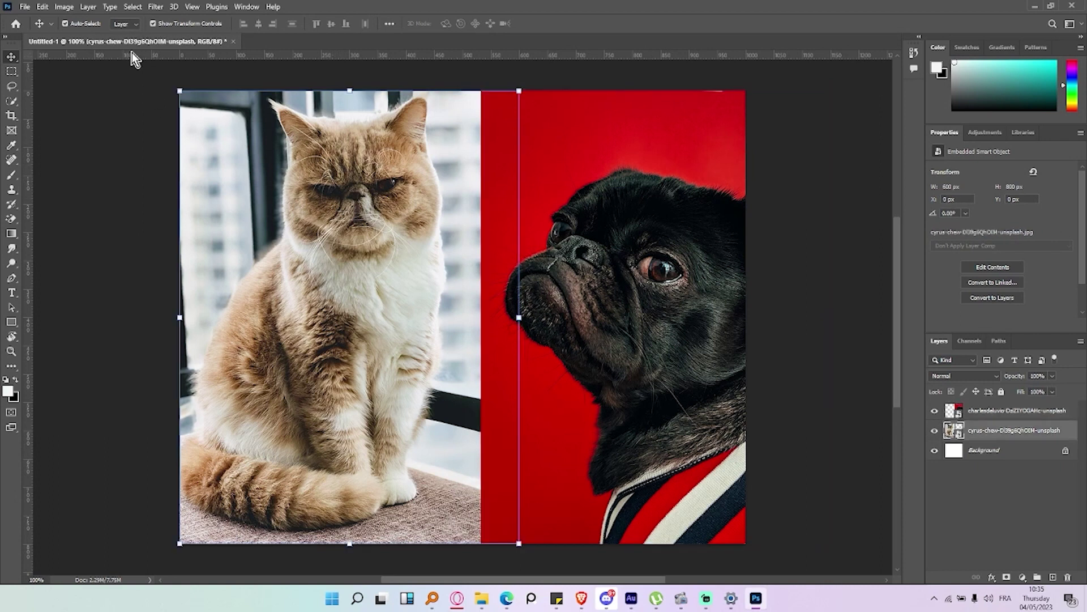
Turn Auto-Select off and back on, reselect the pug layer, and show its transform box.
click(74, 22)
click(176, 23)
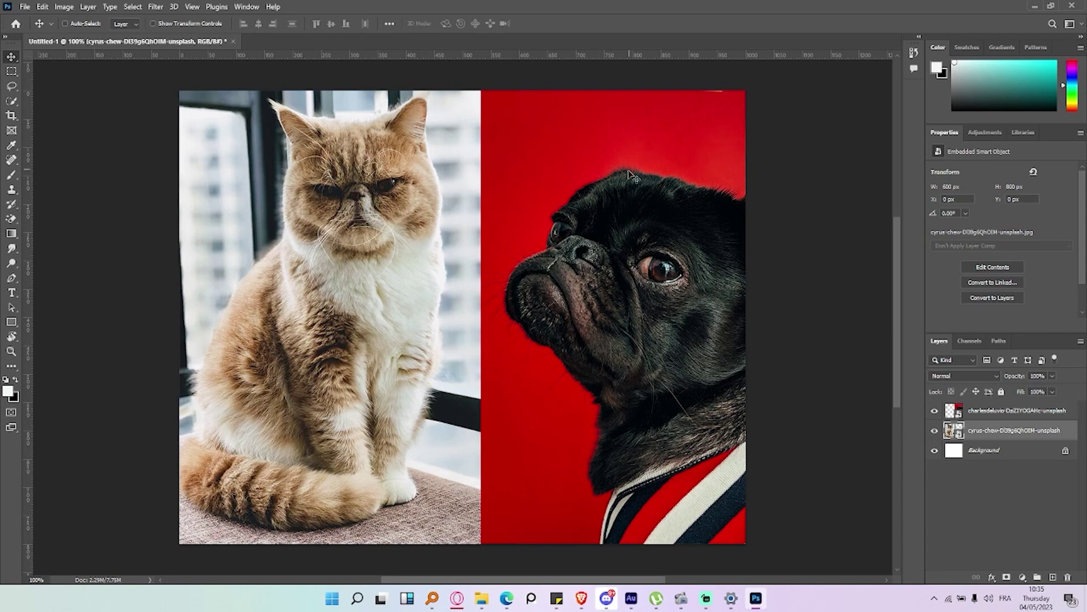
click(65, 23)
click(585, 232)
click(343, 250)
click(572, 237)
click(347, 287)
click(638, 235)
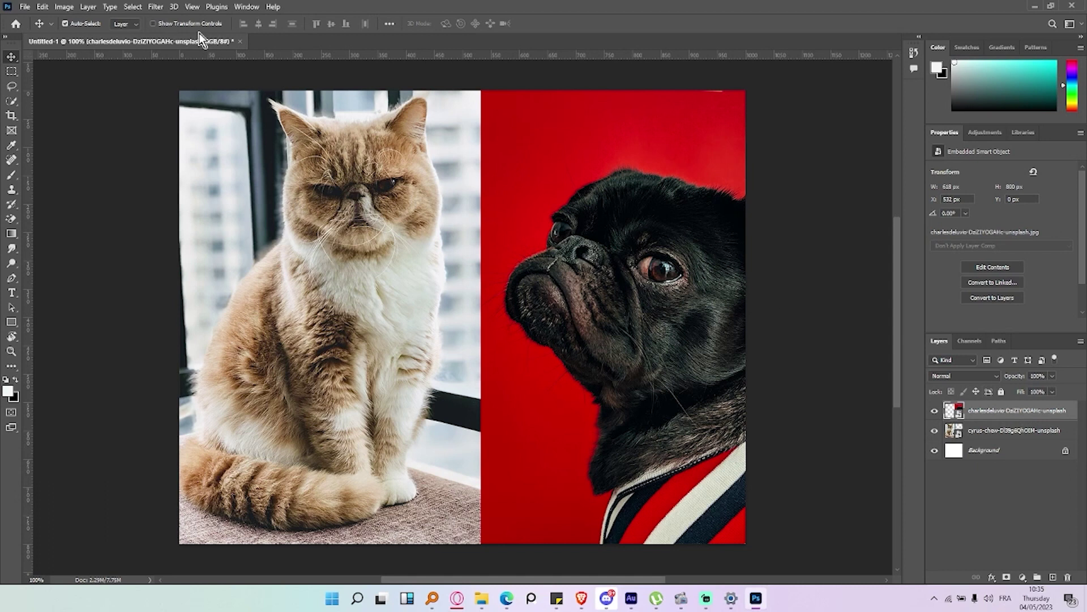
click(154, 23)
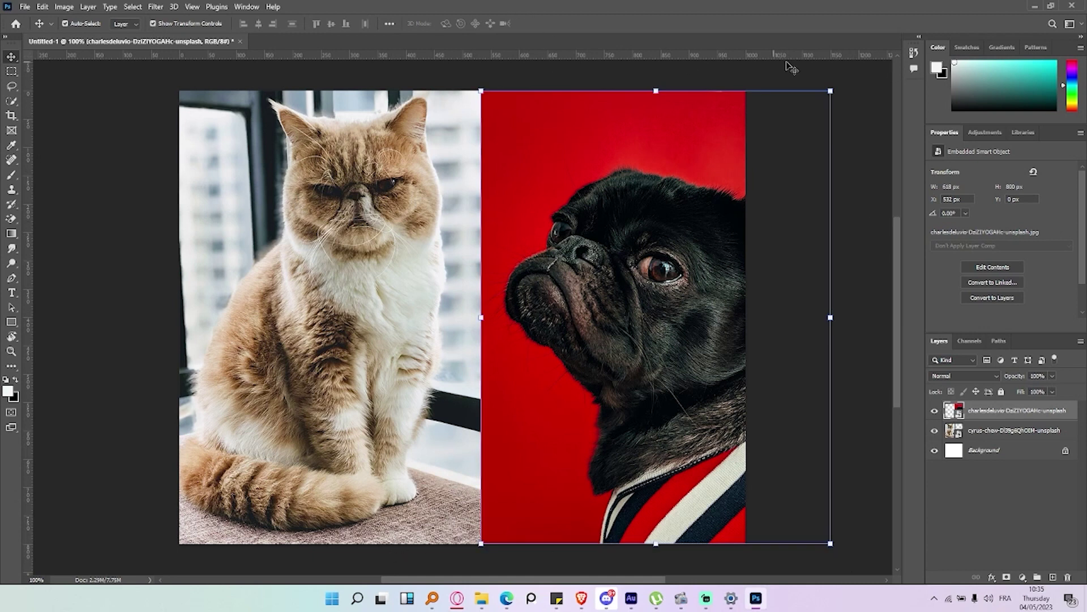
Free-transform the pug photo, scaling it down around its centre and stretching it wider and shorter.
click(836, 90)
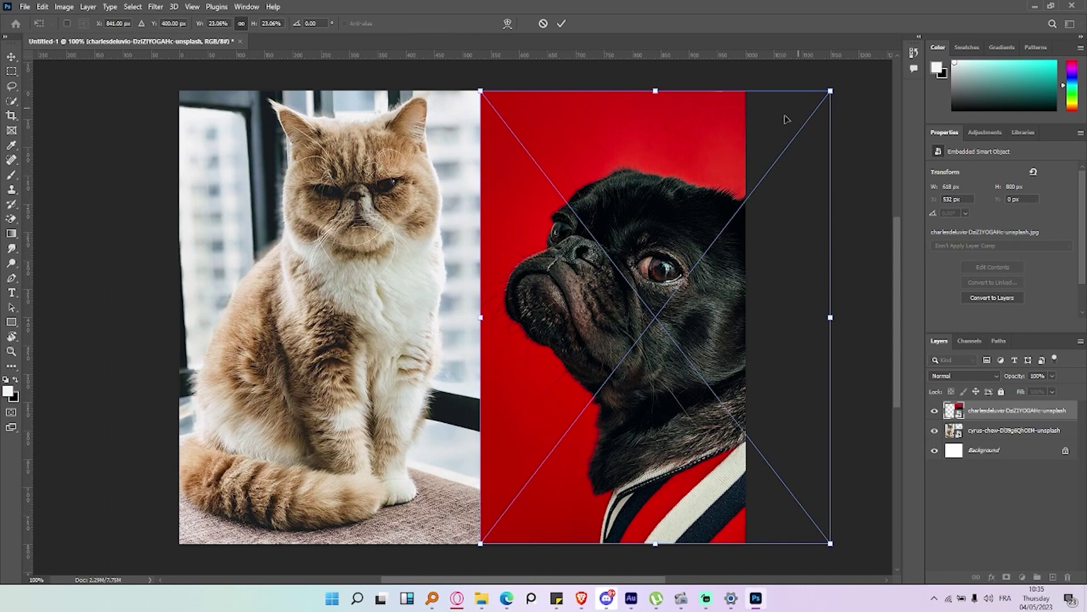
mouse_move(830, 92)
mouse_down()
mouse_move(599, 329)
mouse_move(877, 96)
mouse_move(855, 95)
mouse_up()
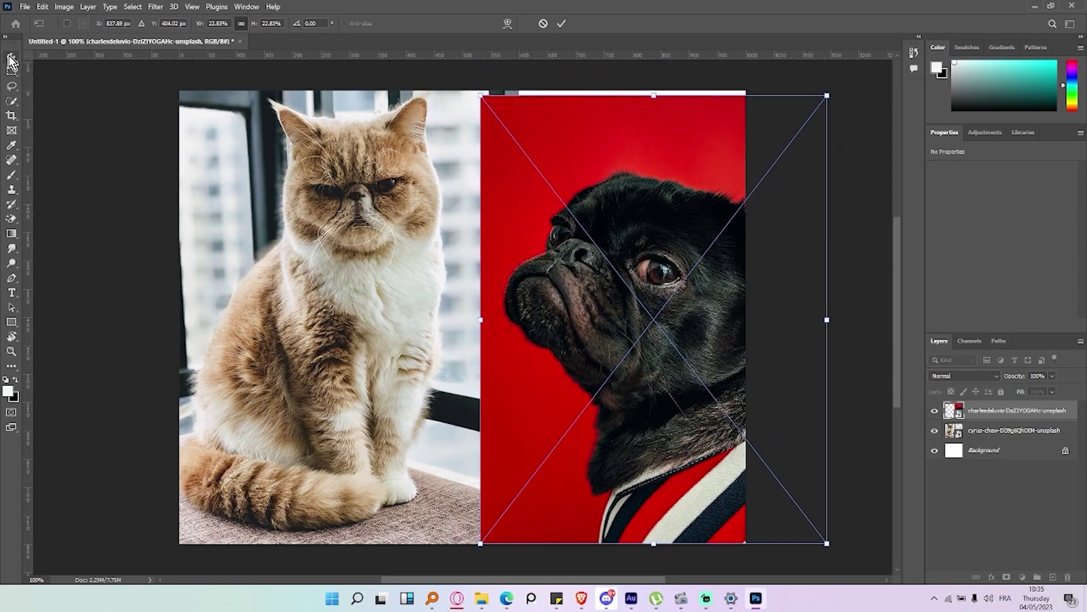
drag(670, 258, 507, 254)
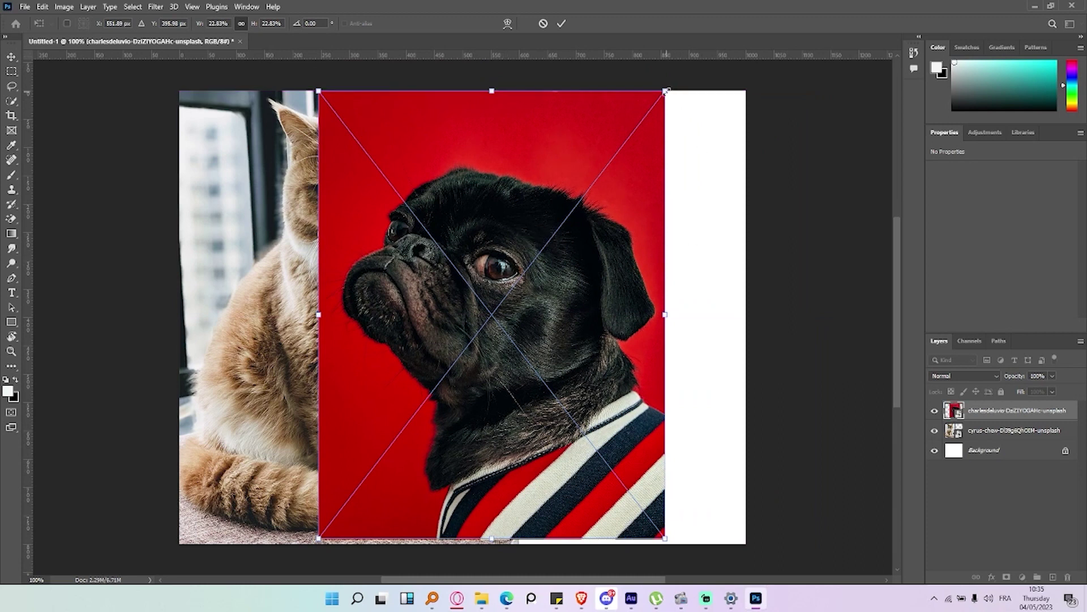
drag(666, 91, 611, 154)
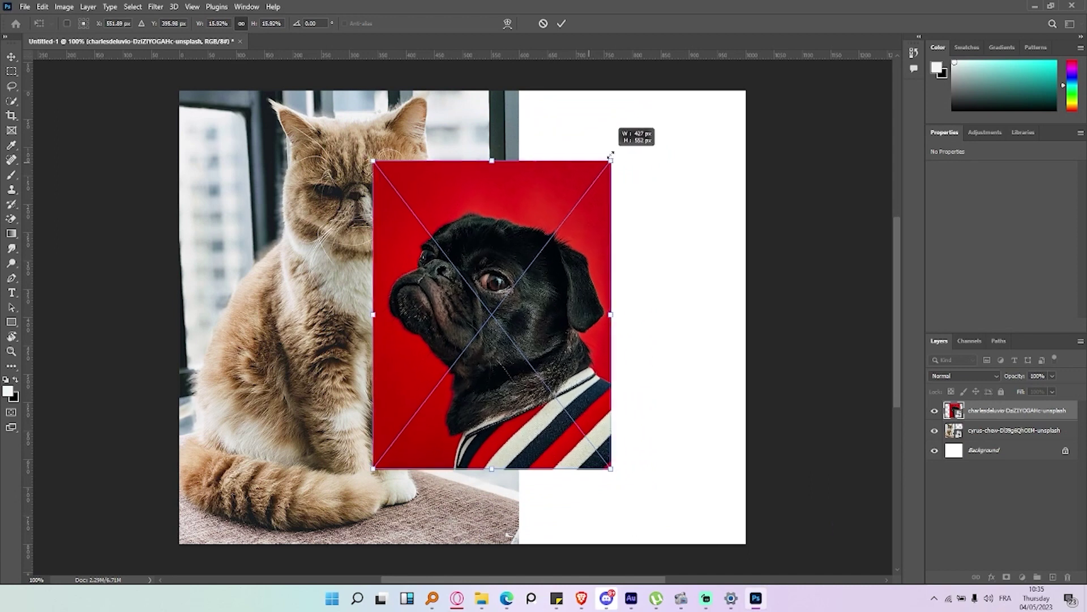
mouse_move(610, 154)
mouse_down()
mouse_move(586, 214)
mouse_move(634, 147)
mouse_move(683, 116)
mouse_move(668, 131)
mouse_move(681, 102)
mouse_move(652, 119)
mouse_move(675, 116)
mouse_move(636, 140)
mouse_move(685, 114)
mouse_move(668, 138)
mouse_move(687, 118)
mouse_up()
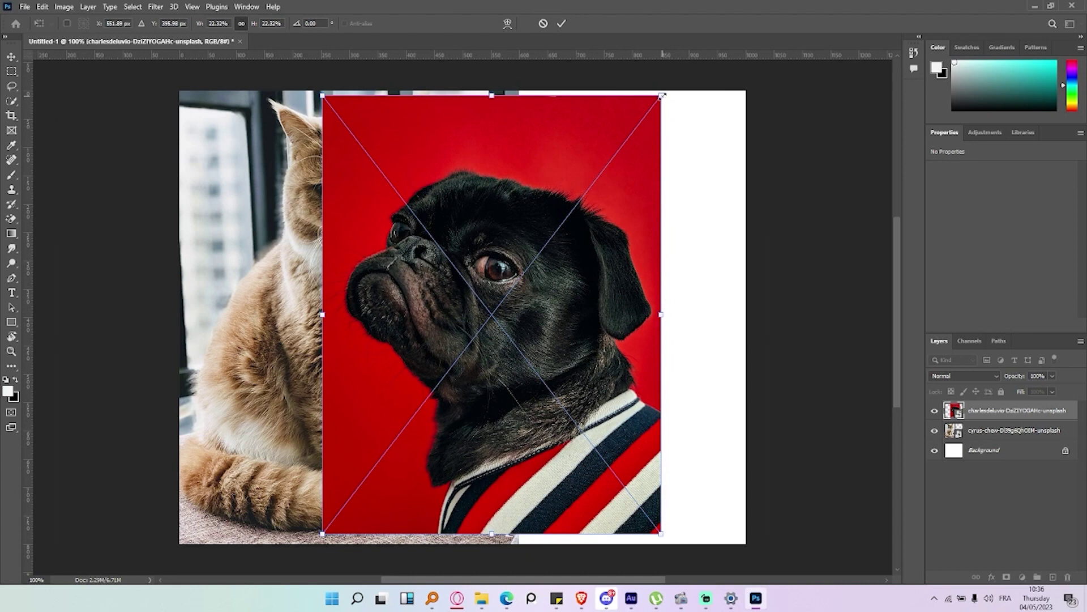
mouse_move(663, 96)
mouse_down()
mouse_move(650, 160)
mouse_move(680, 151)
mouse_move(659, 112)
mouse_move(668, 258)
mouse_move(712, 146)
mouse_move(504, 170)
mouse_move(623, 139)
mouse_move(519, 221)
mouse_move(618, 205)
mouse_move(607, 142)
mouse_move(707, 142)
mouse_move(683, 224)
mouse_up()
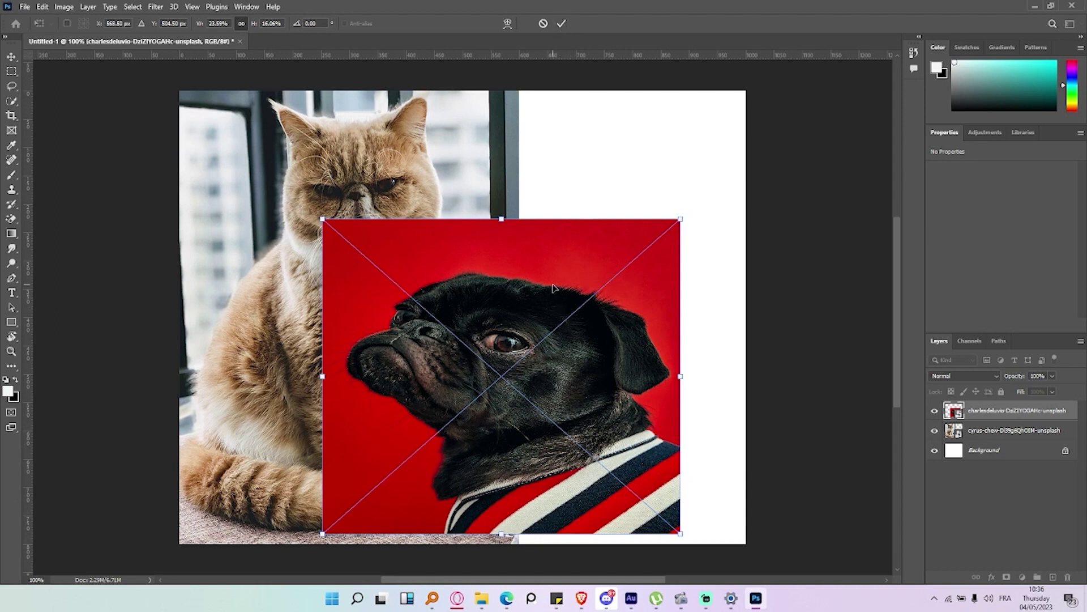
drag(682, 219, 632, 201)
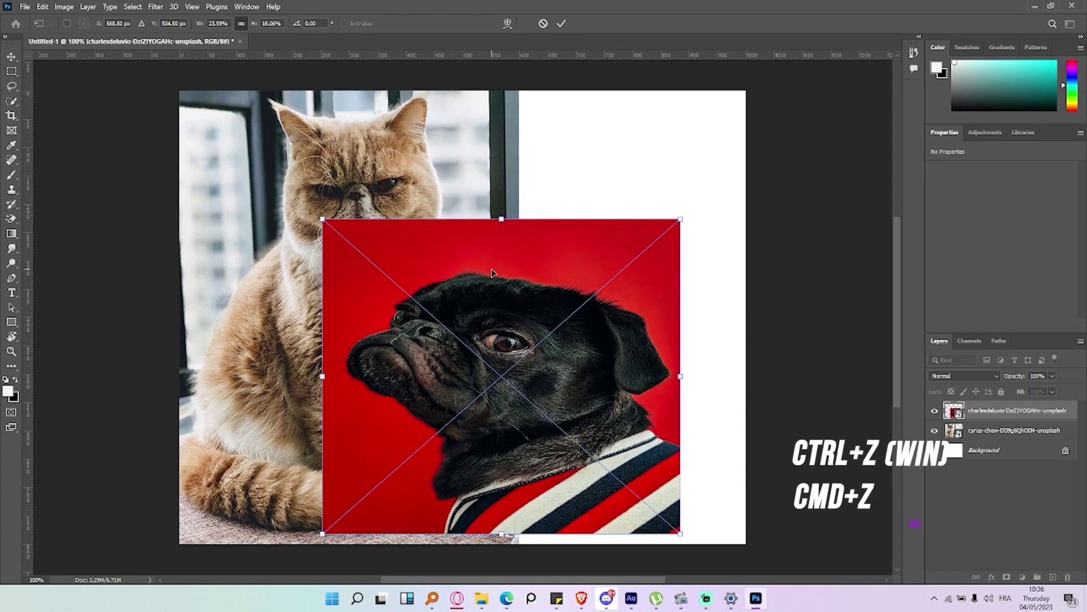
Undo and redo the pug resize, then cancel the transform so the pug returns to full size.
key(ctrl+z)
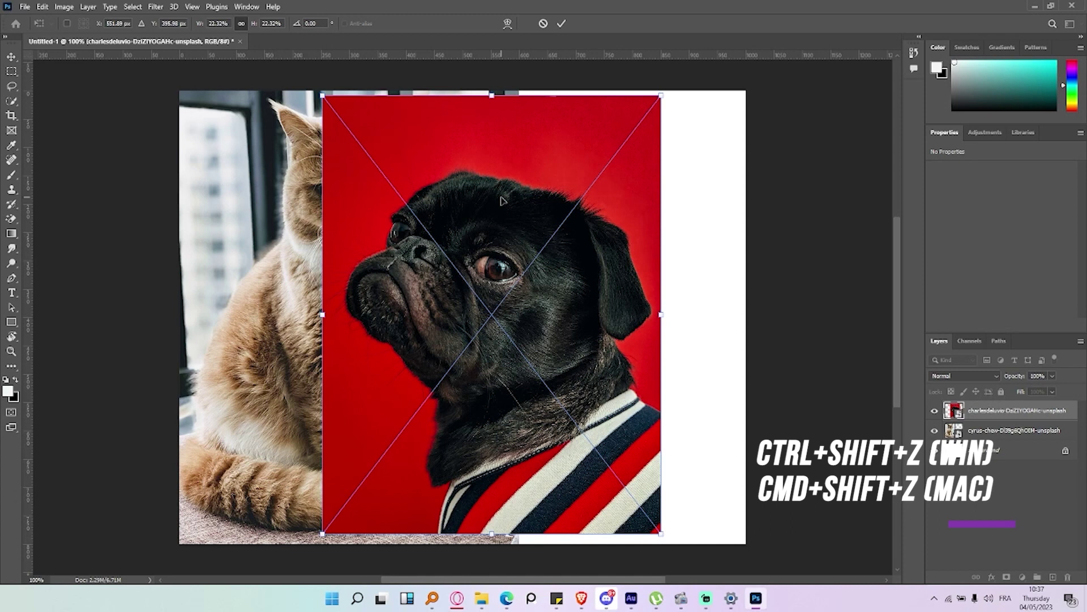
key(ctrl+shift+z)
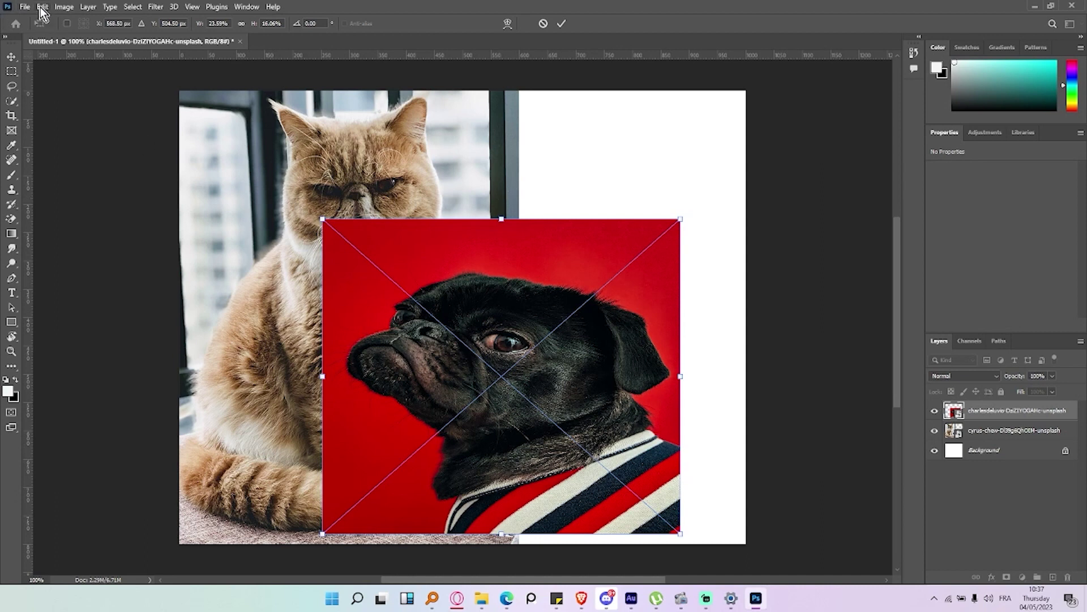
click(43, 7)
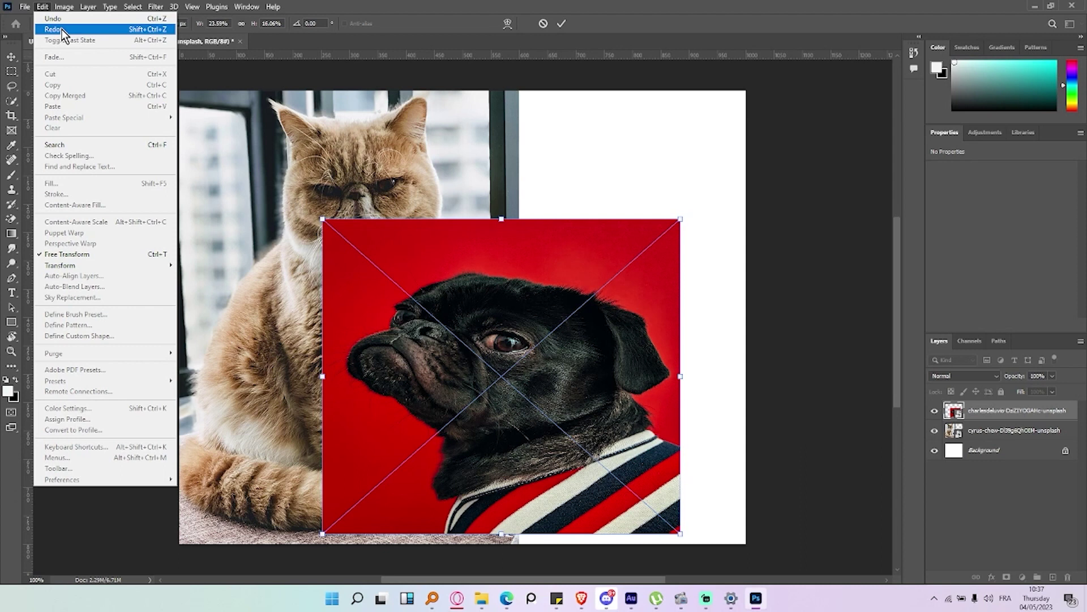
click(623, 238)
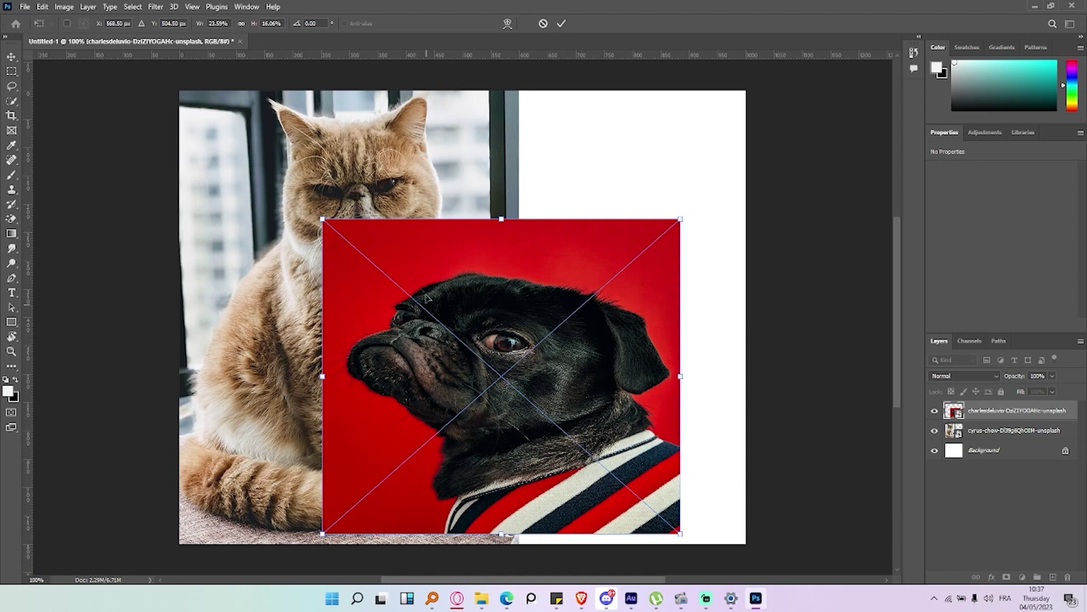
click(542, 24)
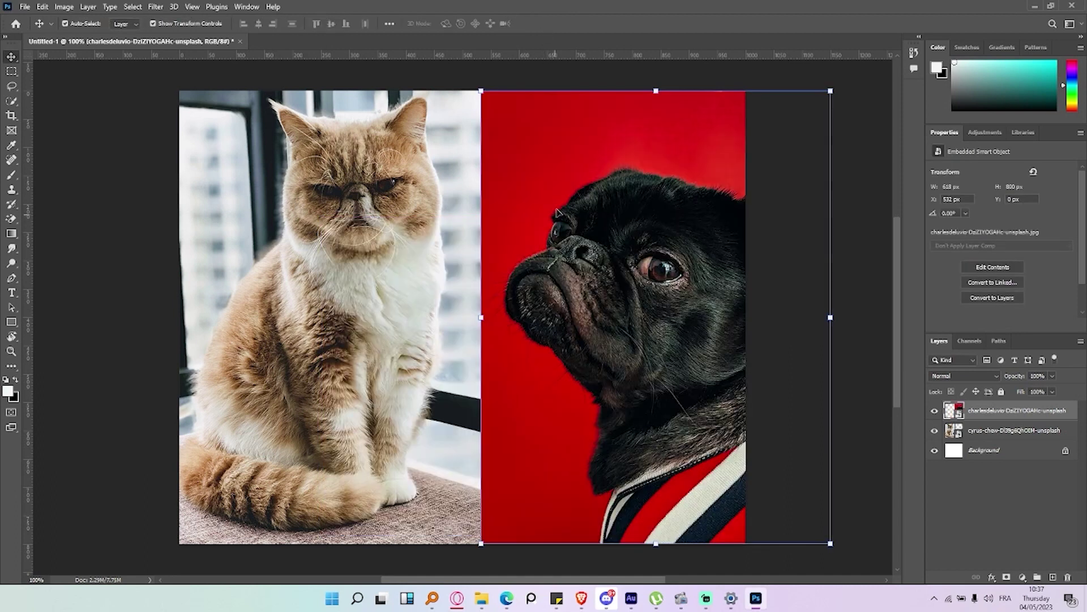
Move the cat photo down 141 px, exposing a white strip above it.
click(12, 71)
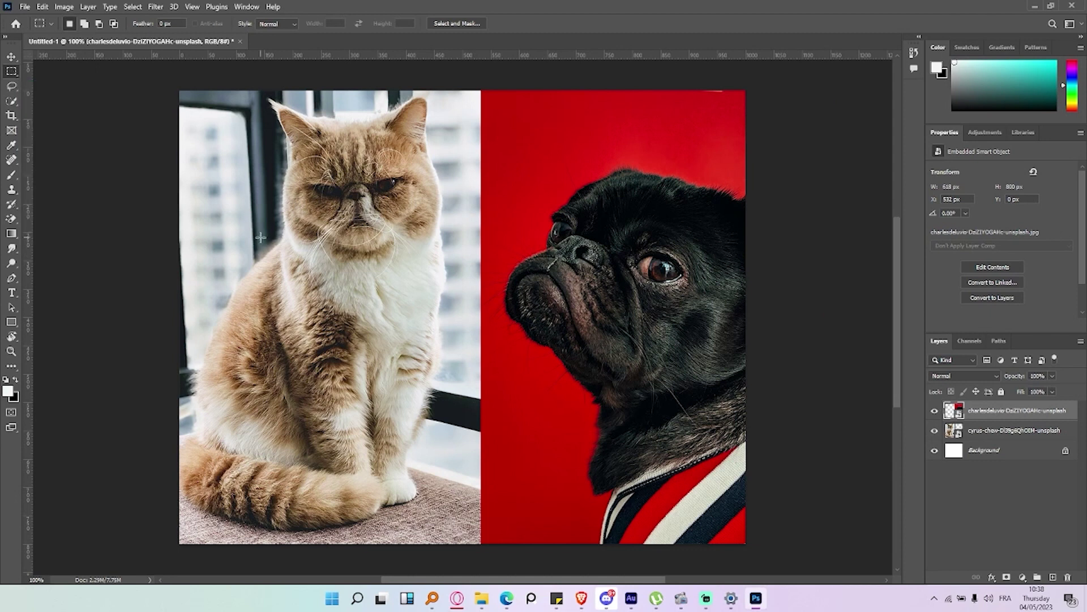
click(11, 57)
drag(343, 222, 340, 302)
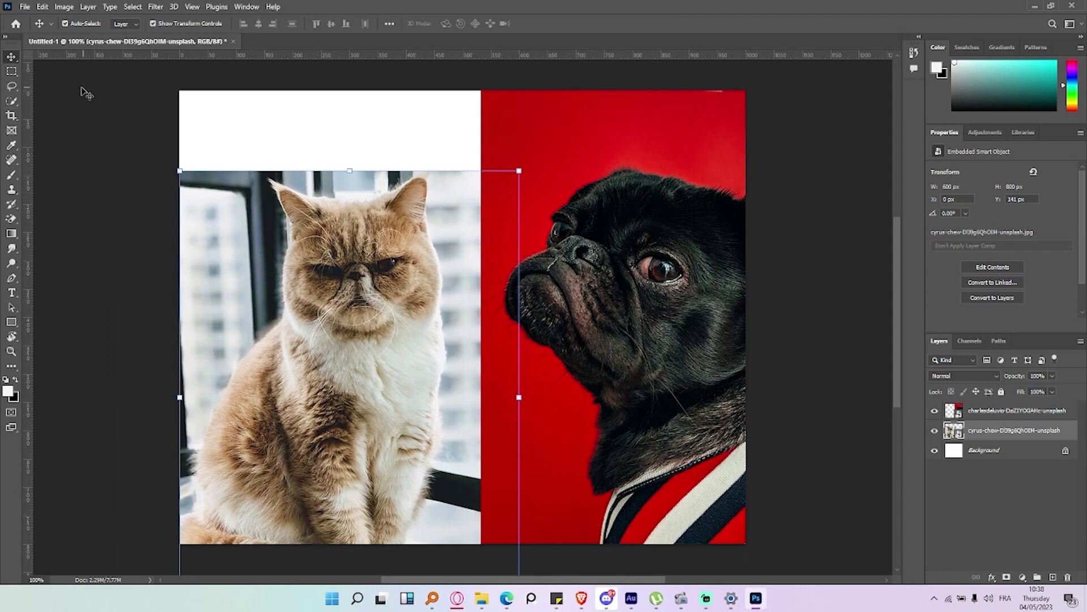
click(12, 71)
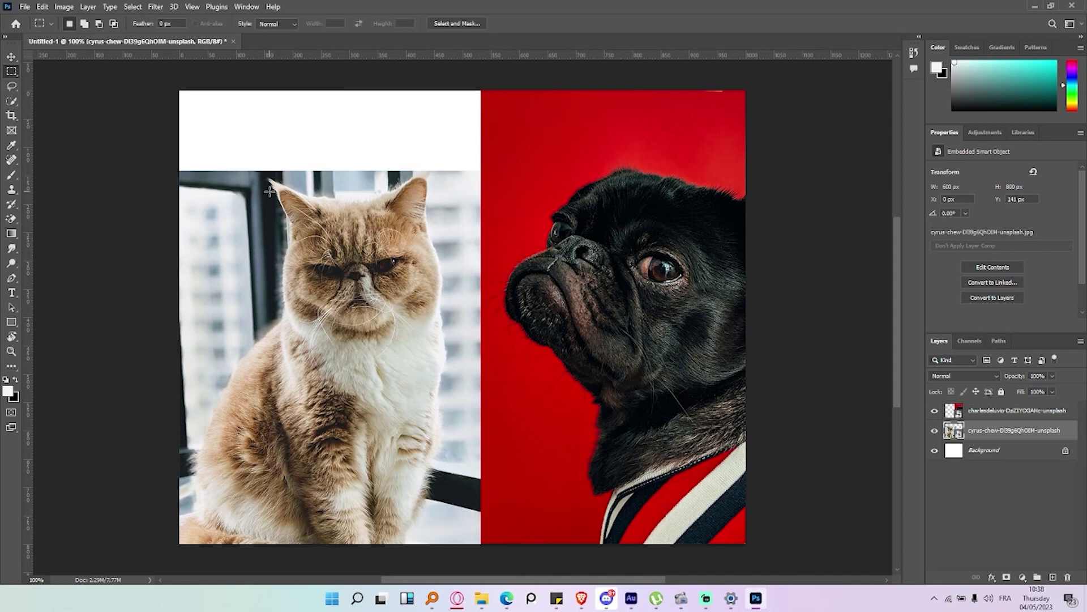
Copy a rectangle around the cat's head and paste it as Layer 1 over the cat.
mouse_move(257, 173)
mouse_down()
mouse_move(441, 311)
mouse_move(458, 350)
mouse_up()
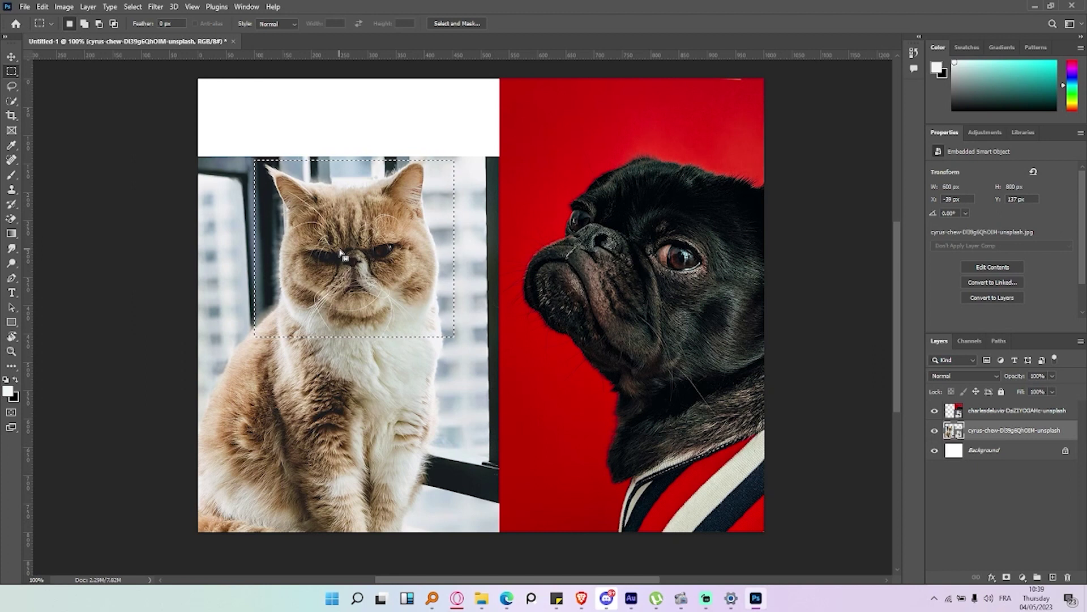
key(ctrl+c)
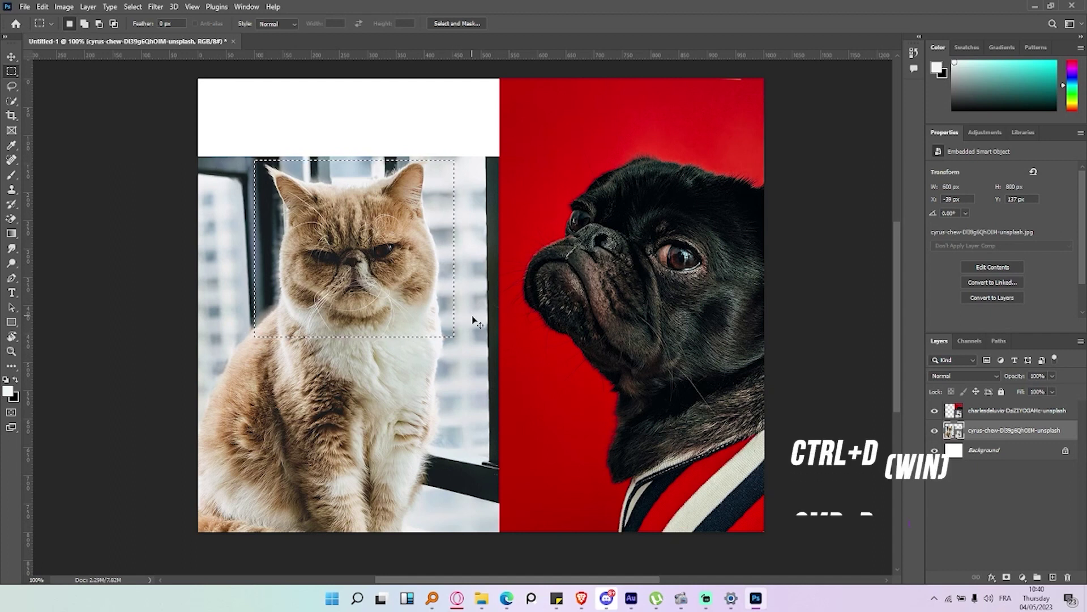
key(ctrl+d)
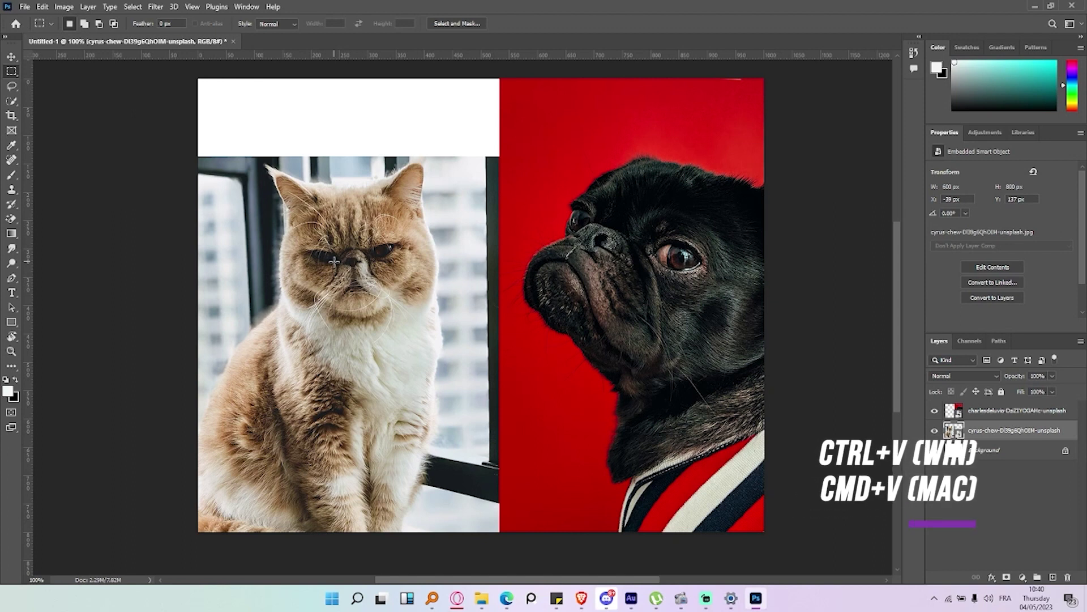
key(ctrl+v)
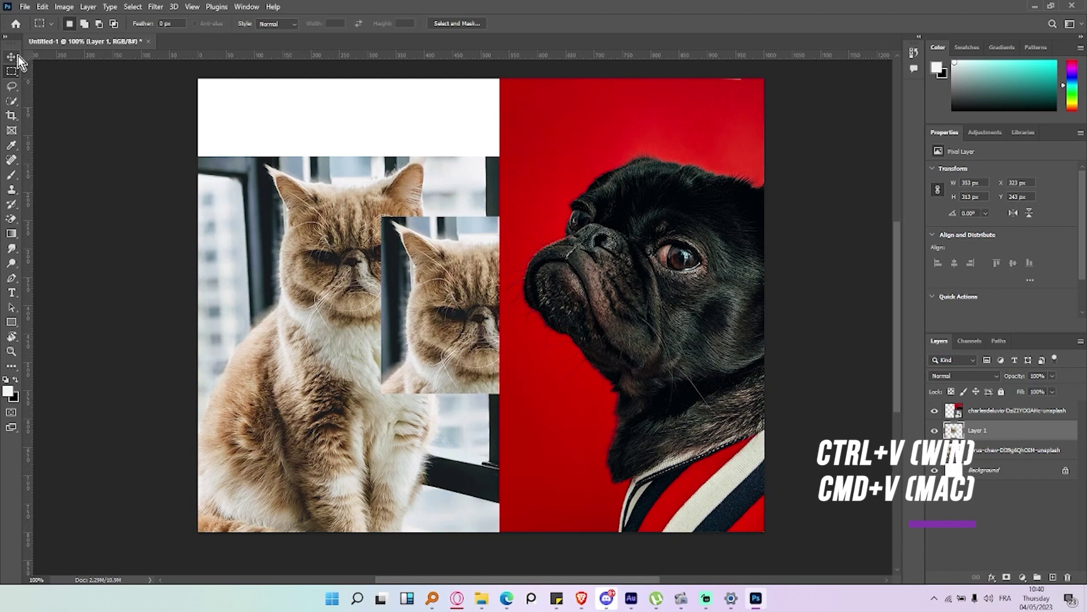
click(12, 57)
drag(429, 303, 295, 182)
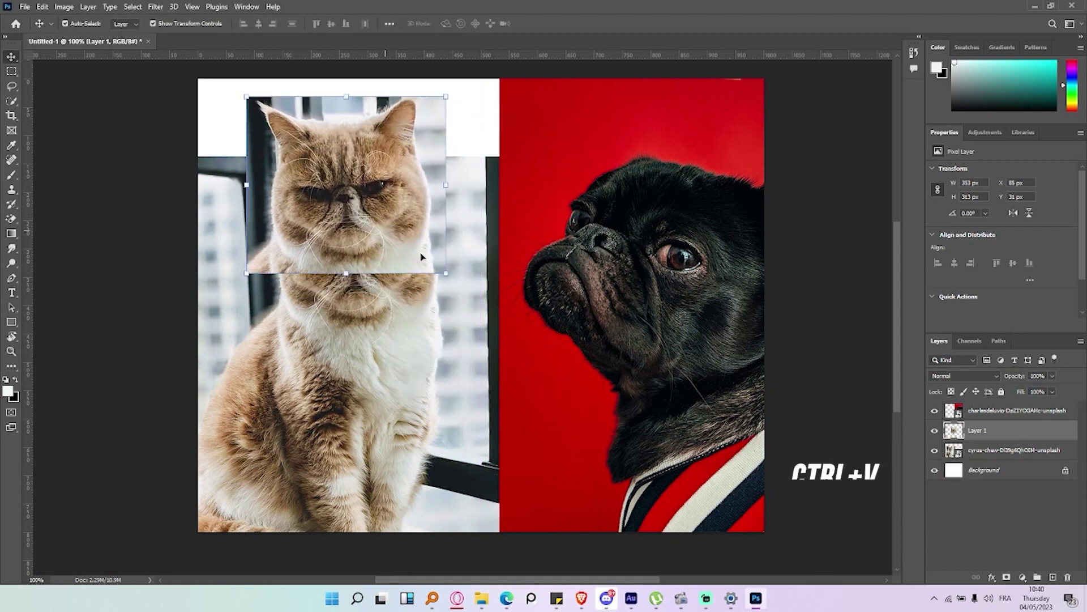
Enlarge Layer 1 to about 187%, stack it above the pug layer, and hide it.
key(ctrl+t)
drag(531, 338, 619, 427)
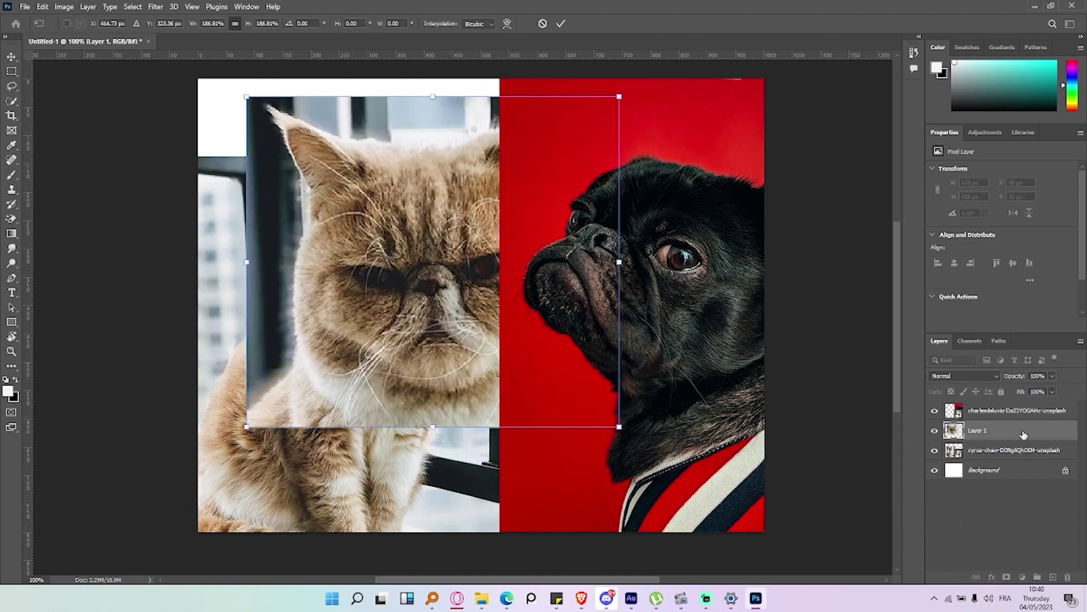
drag(1024, 434, 1020, 409)
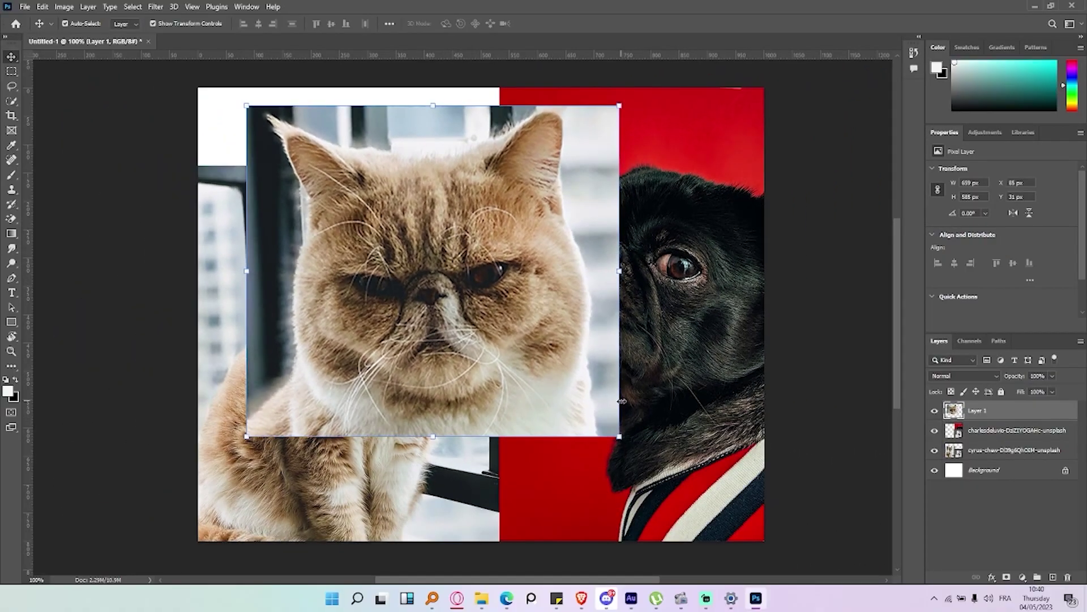
click(934, 410)
click(12, 73)
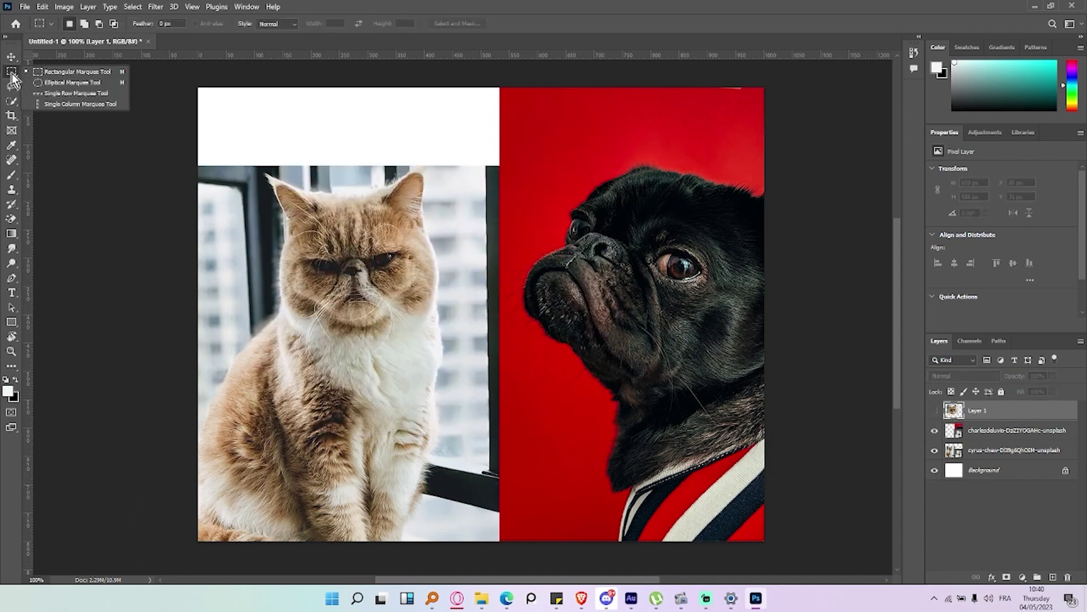
click(68, 83)
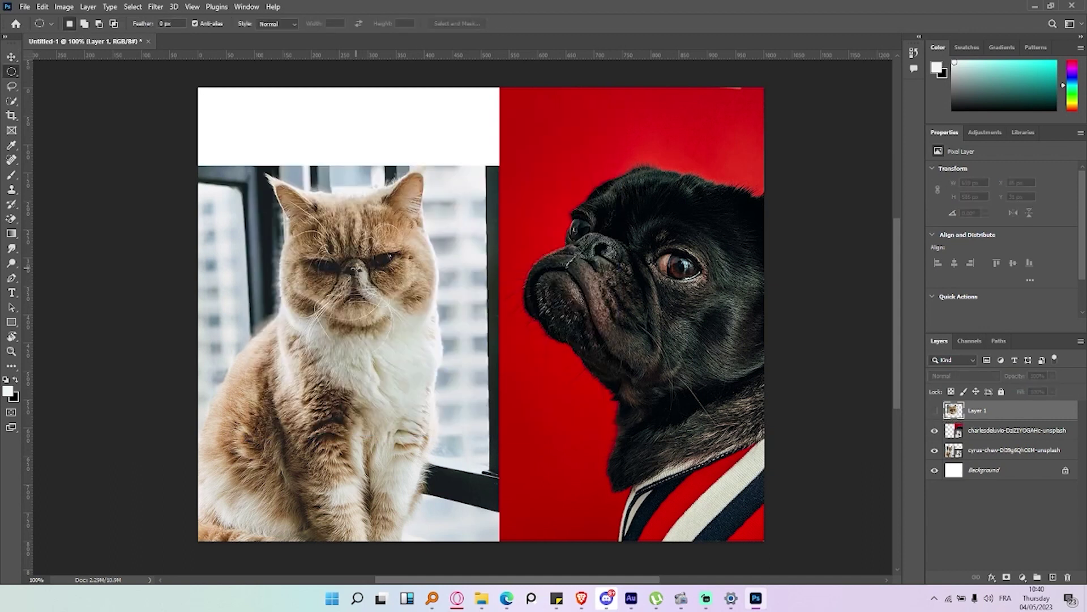
drag(355, 267, 486, 367)
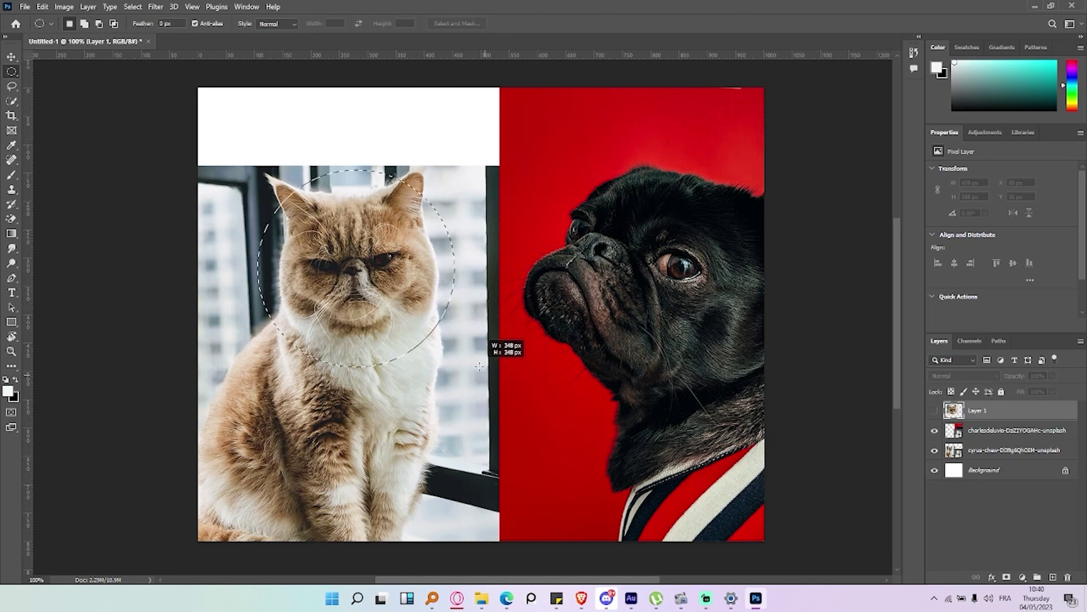
drag(486, 367, 486, 367)
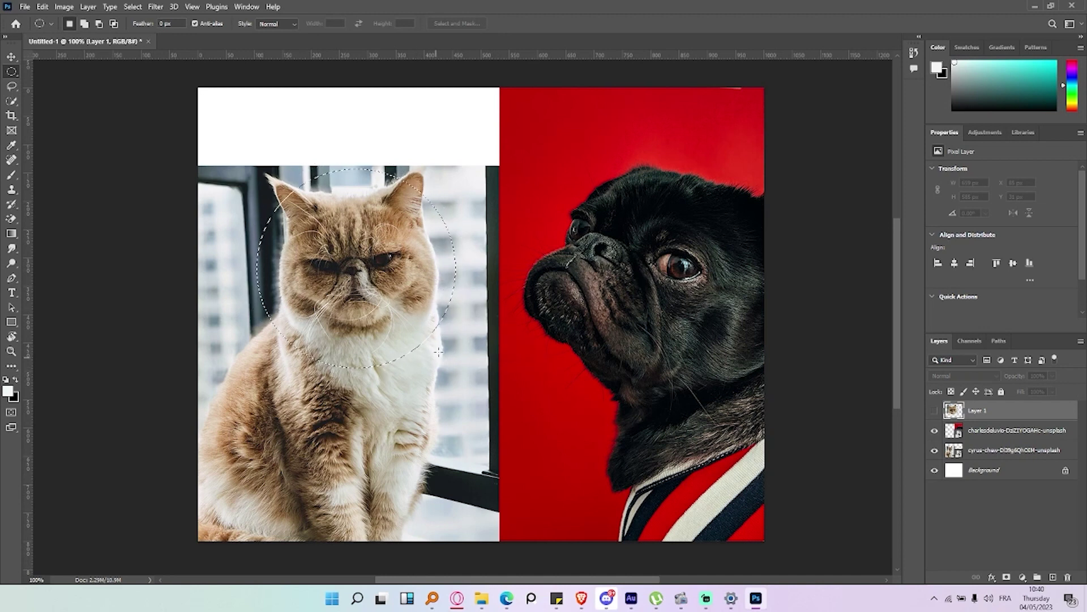
key(ctrl+c)
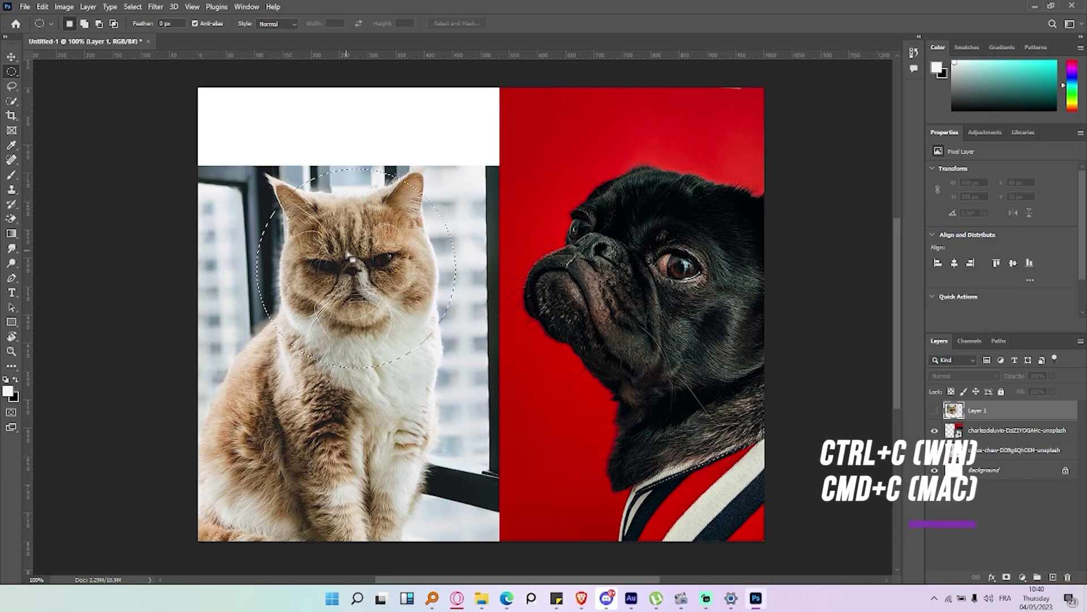
key(ctrl+d)
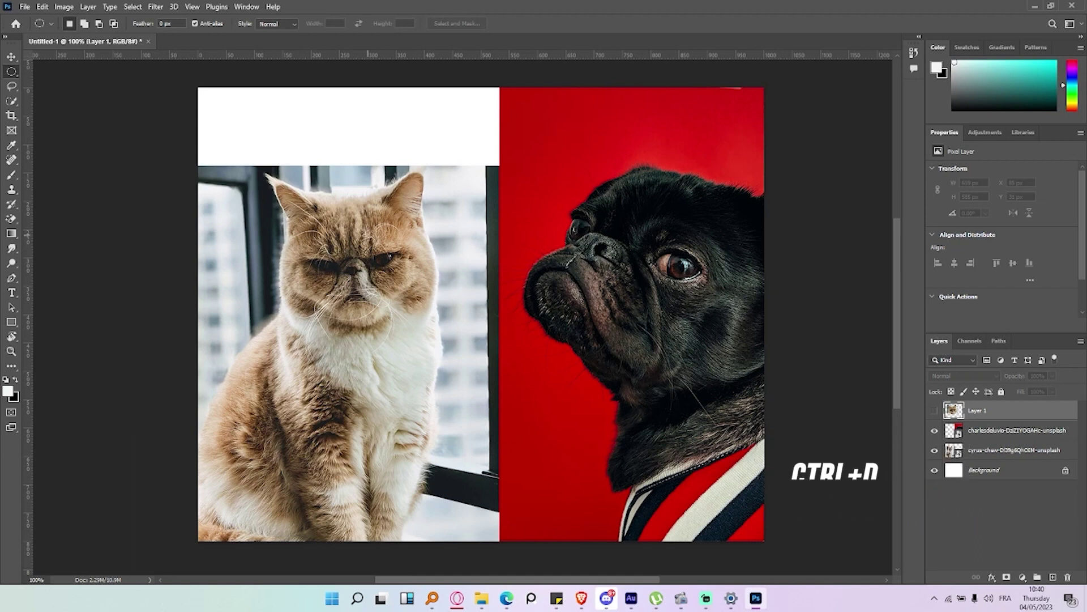
key(ctrl+v)
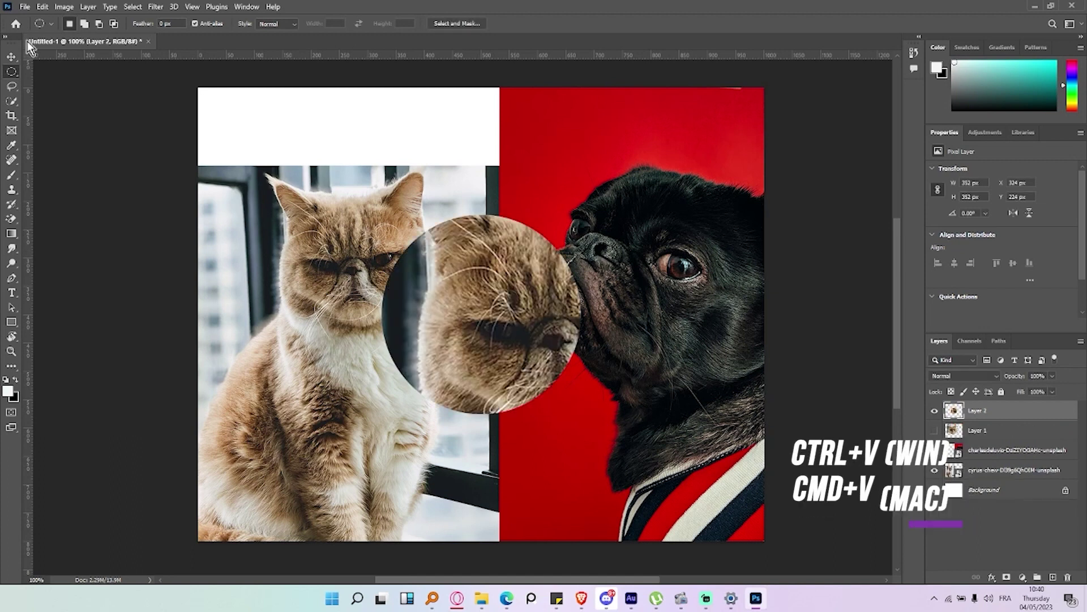
key(v)
drag(431, 351, 303, 293)
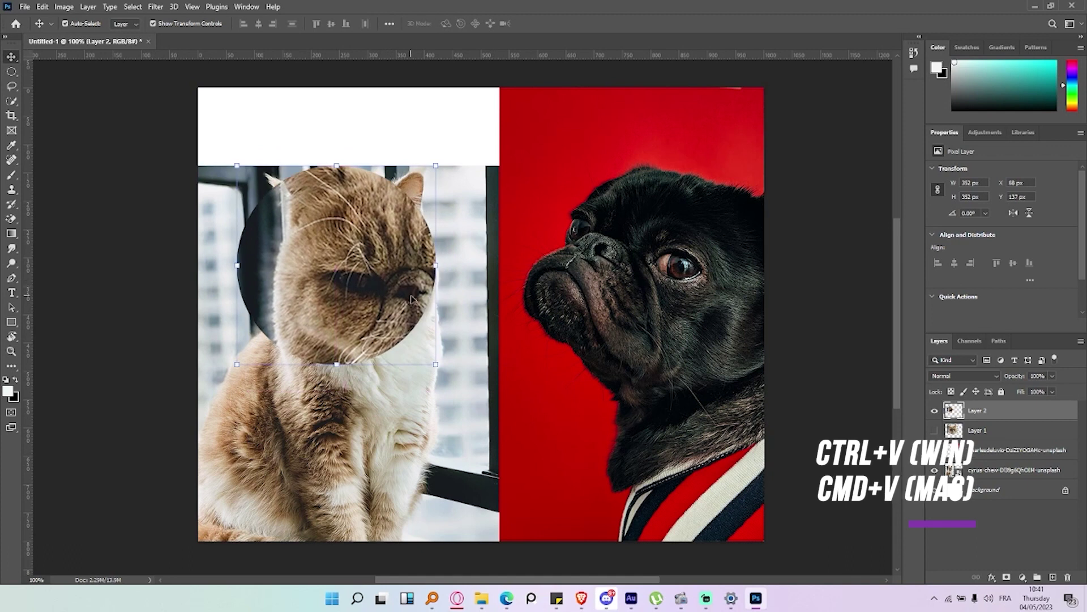
key(Delete)
click(13, 72)
click(18, 76)
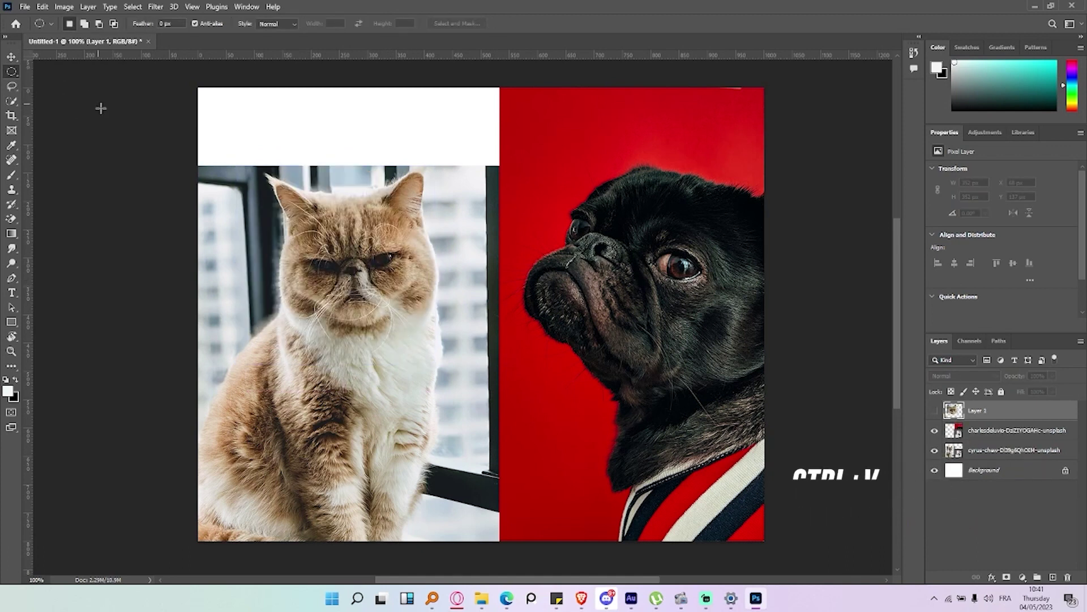
Lasso around the cat's head, copy it, and paste it as new Layer 2.
click(11, 86)
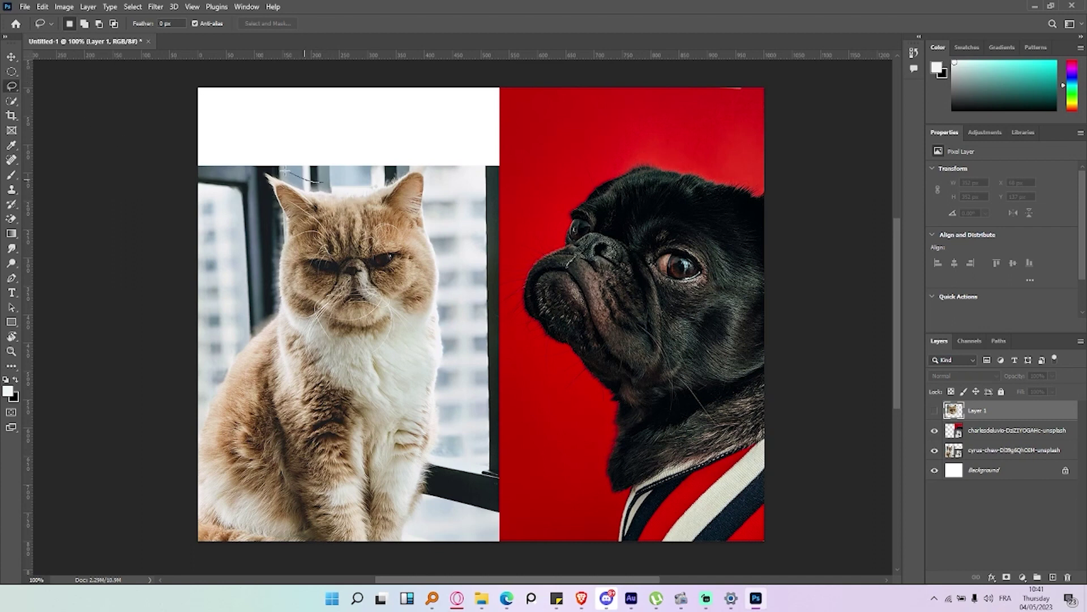
drag(254, 170, 269, 269)
drag(338, 337, 414, 315)
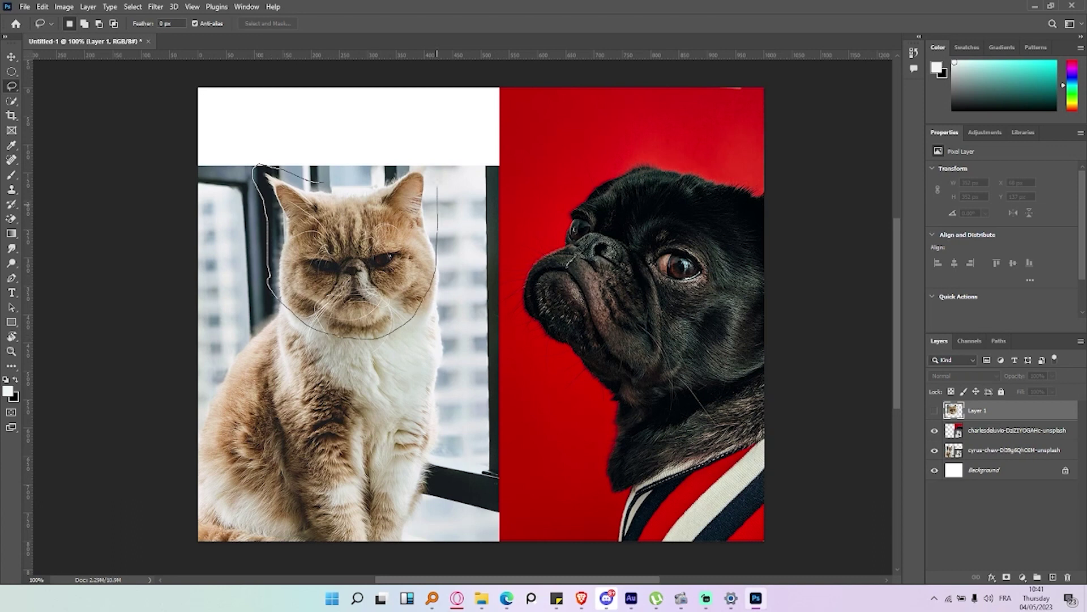
drag(318, 179, 315, 181)
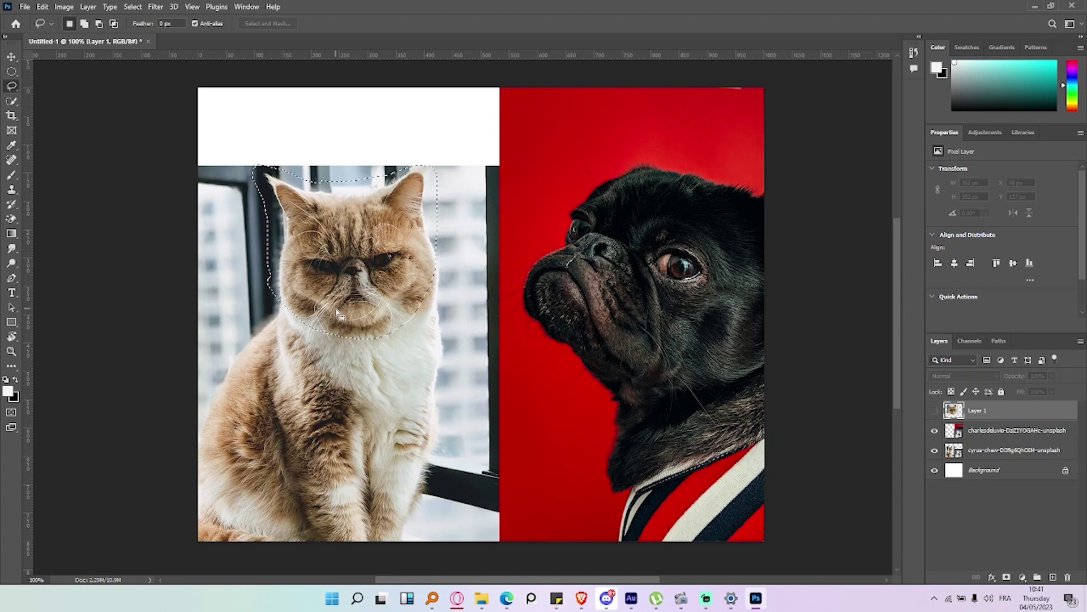
key(ctrl+c)
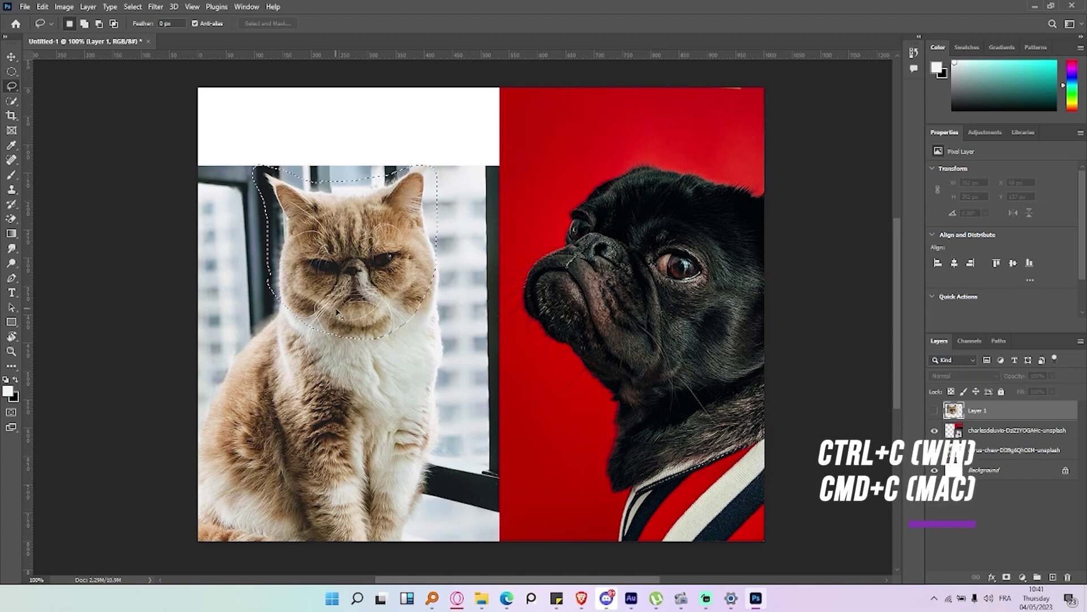
key(ctrl+d)
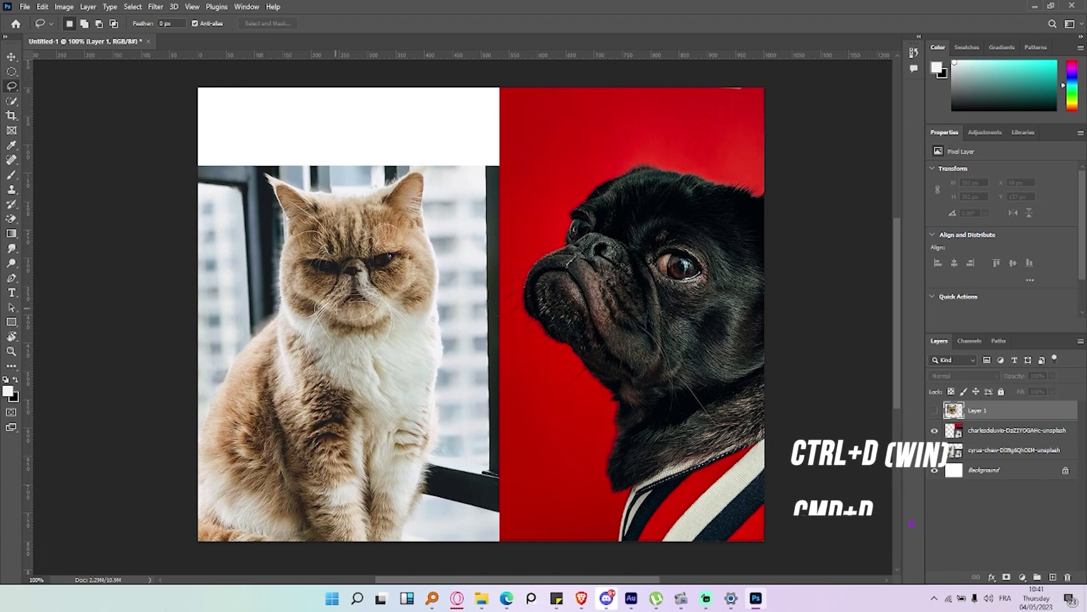
key(ctrl+v)
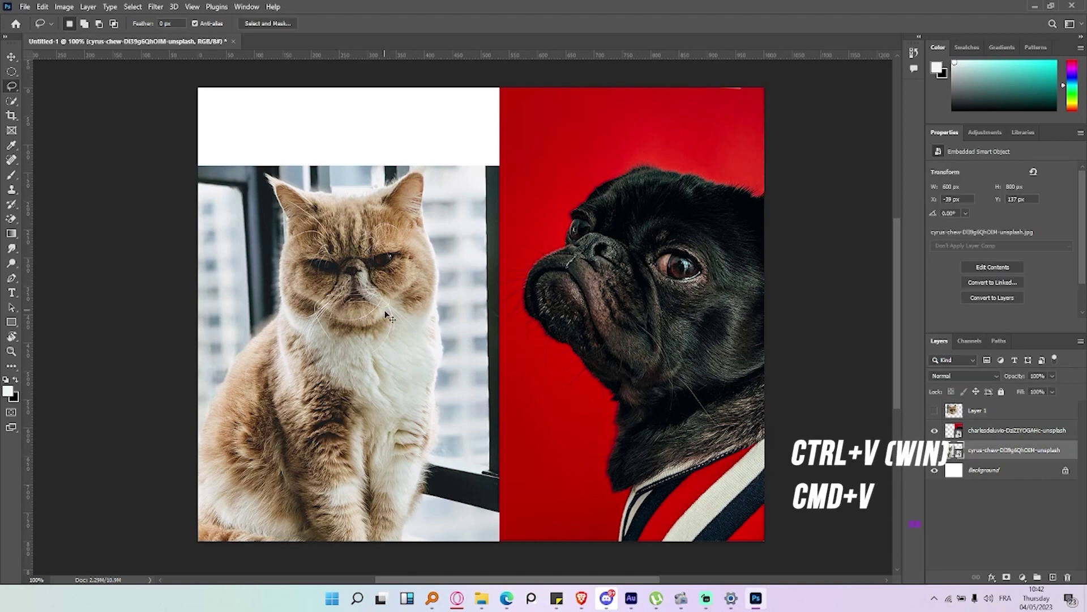
Position the Layer 2 cat head over the cat, about 57 px lower, then hide it.
key(v)
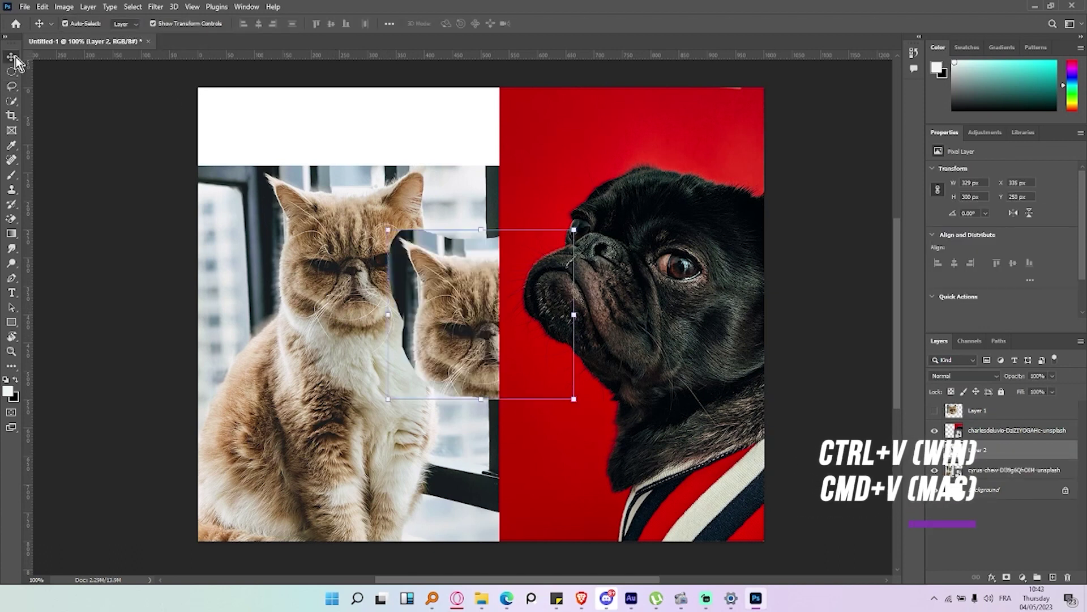
mouse_move(464, 317)
mouse_down()
mouse_move(338, 225)
mouse_move(342, 186)
mouse_move(340, 195)
mouse_up()
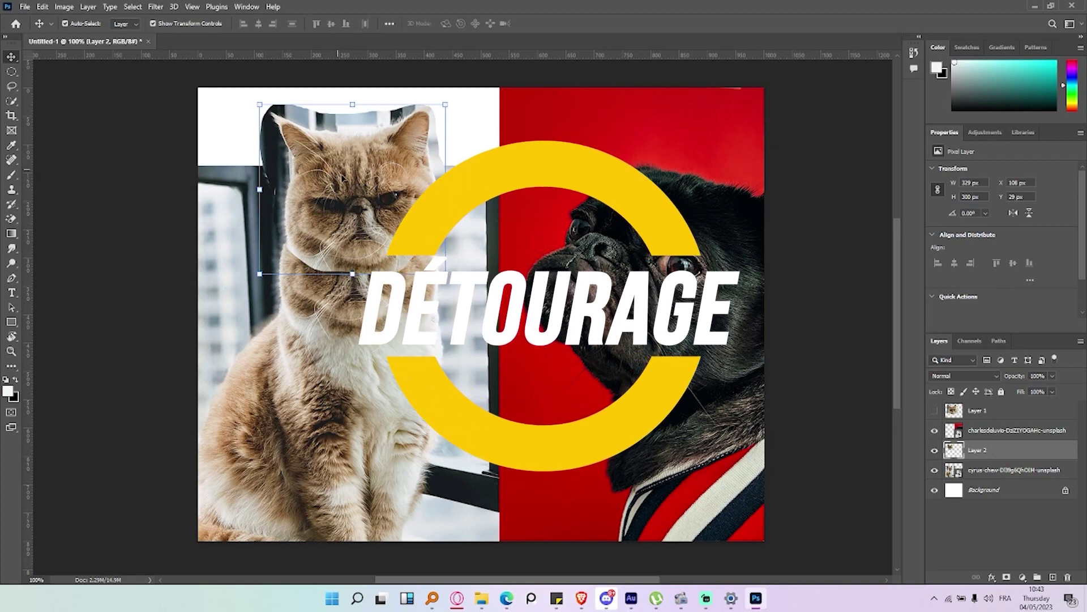
drag(351, 195, 351, 184)
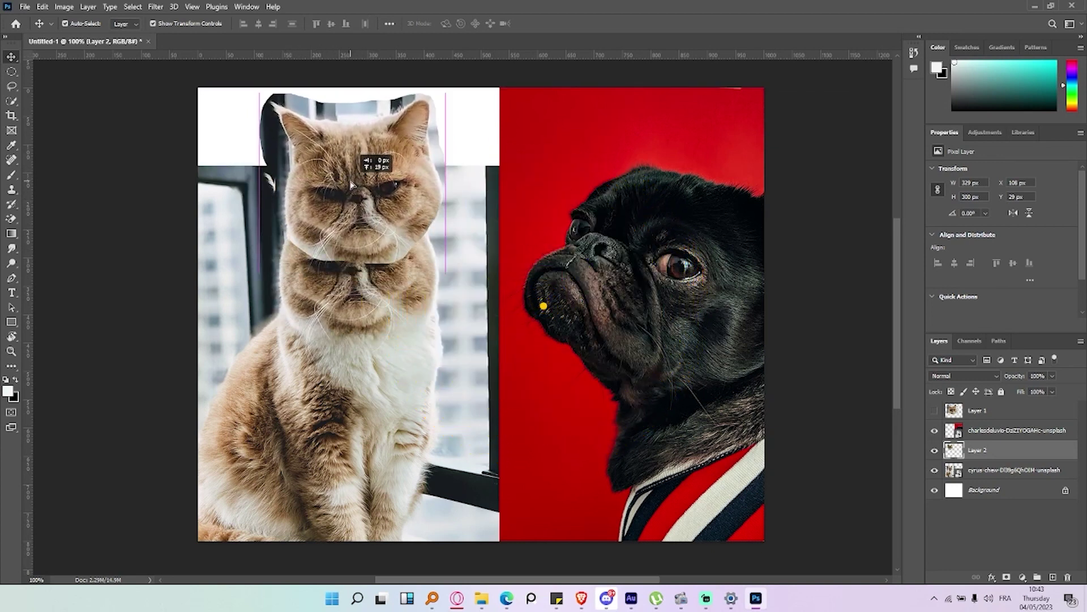
drag(351, 184, 351, 192)
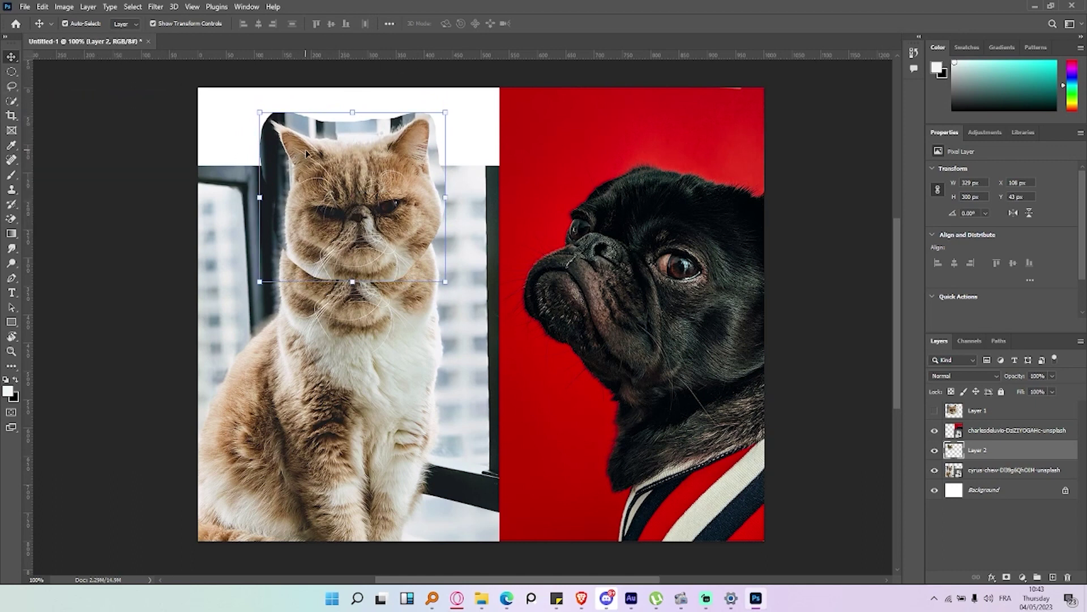
drag(345, 175, 345, 206)
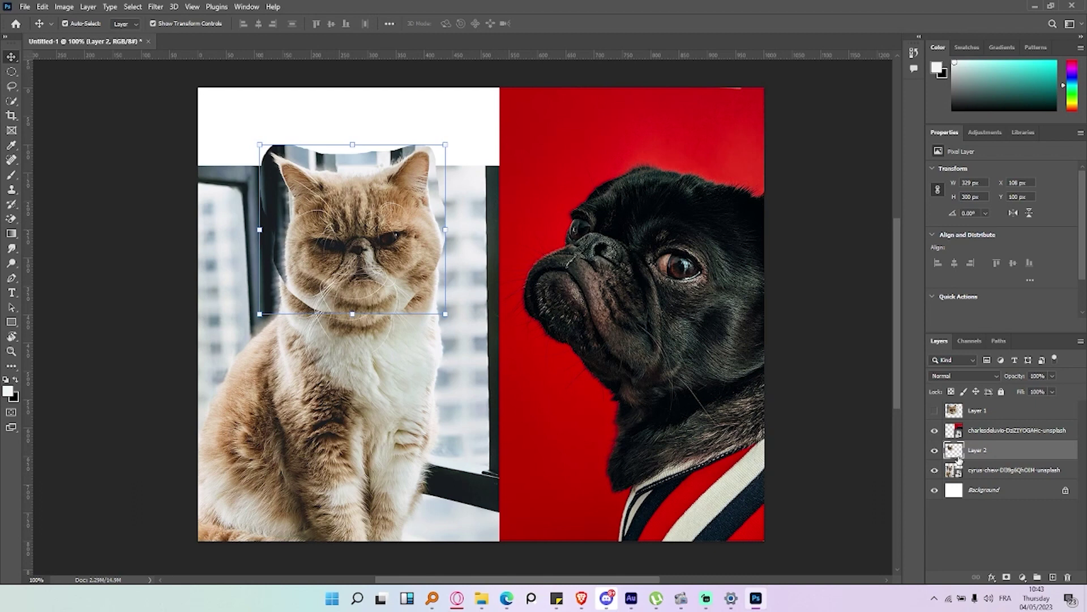
click(935, 450)
click(16, 84)
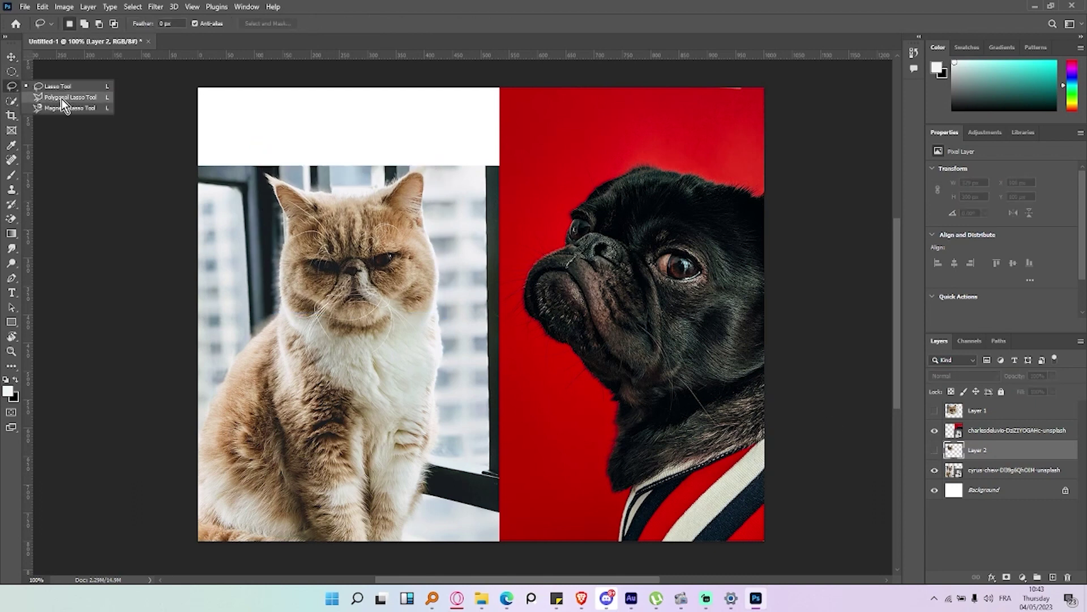
Draw a polygonal lasso outline around the cat's head with three corner points, closing it.
click(64, 97)
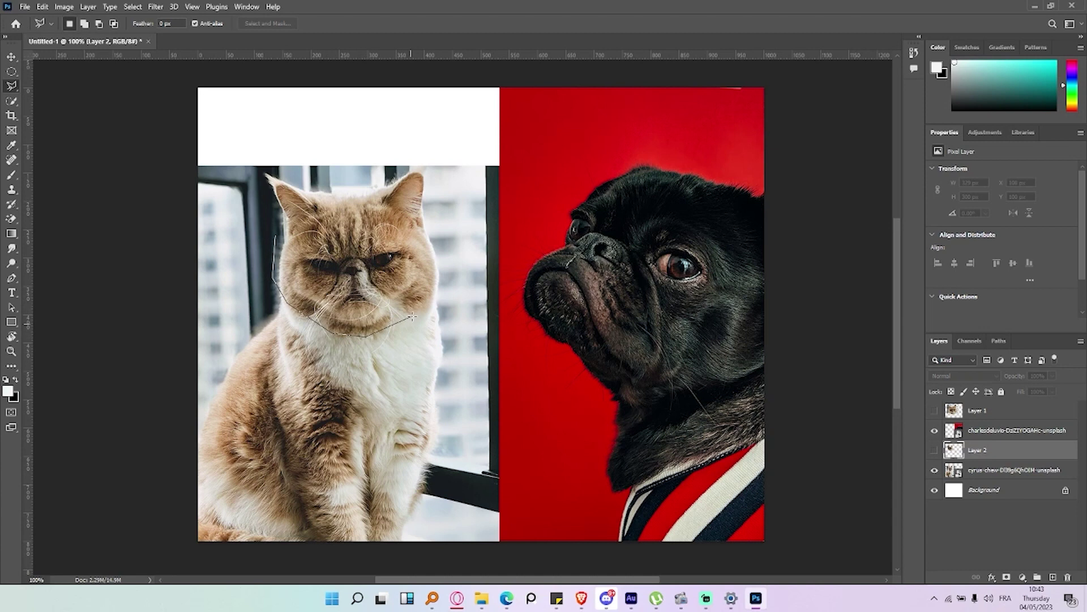
click(438, 261)
click(334, 185)
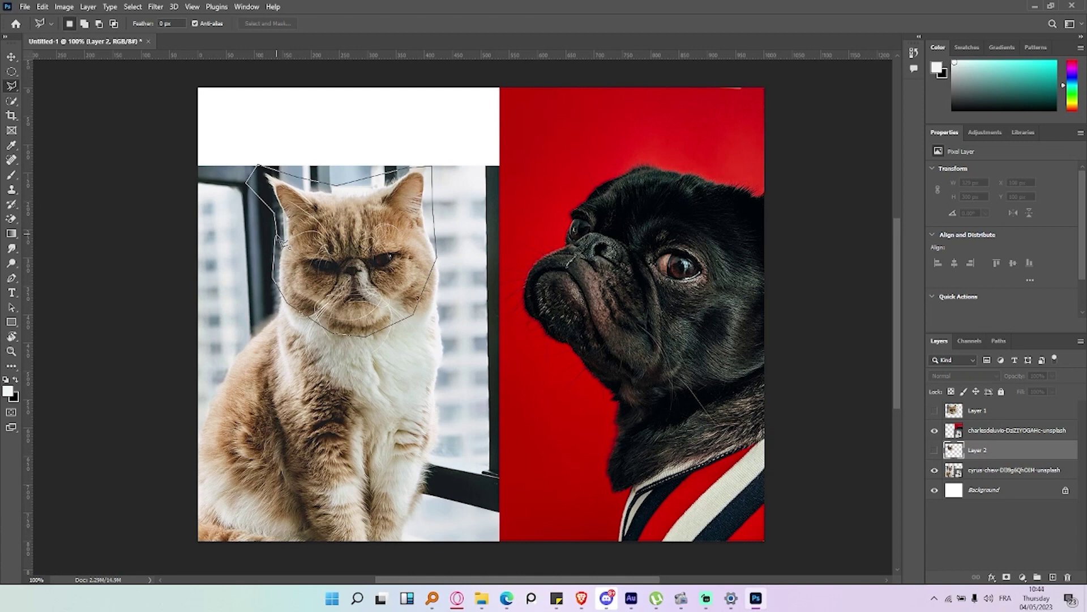
click(284, 243)
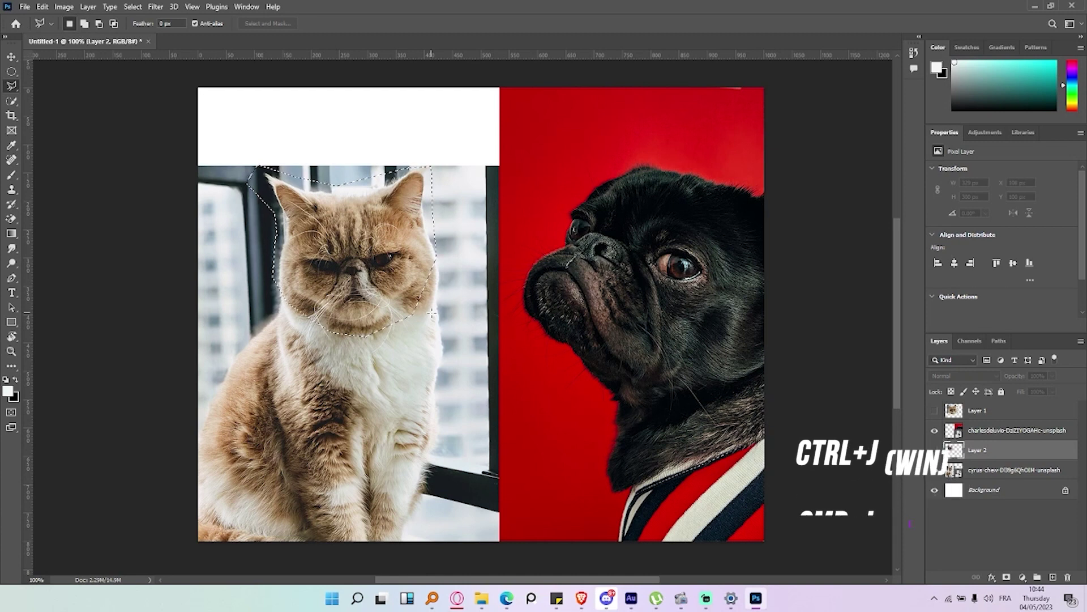
Copy the polygon-selected cat head onto new Layer 3 and move it on the canvas.
key(ctrl+j)
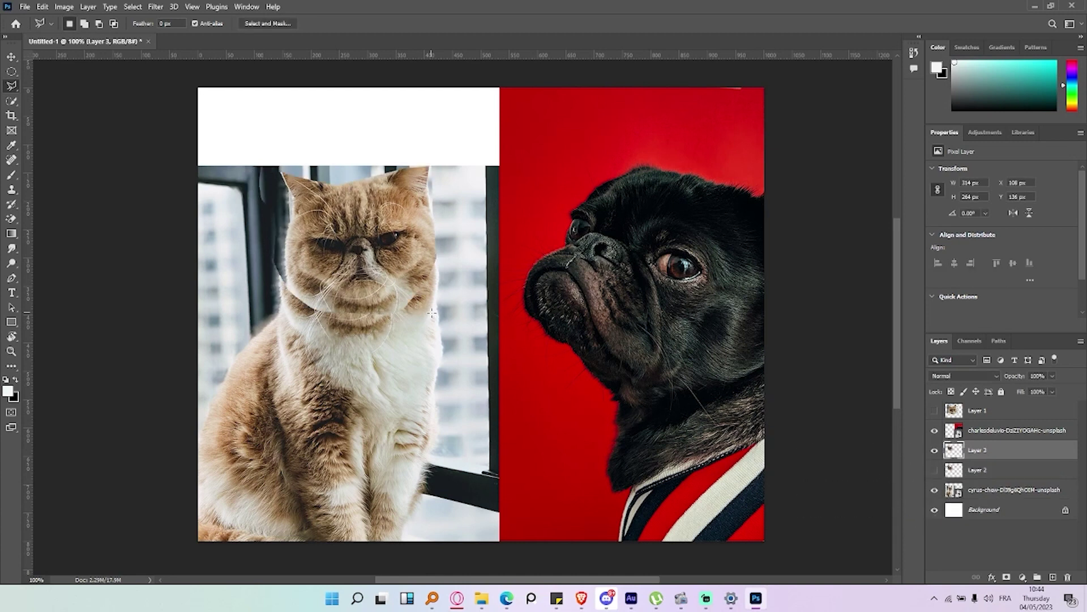
click(11, 56)
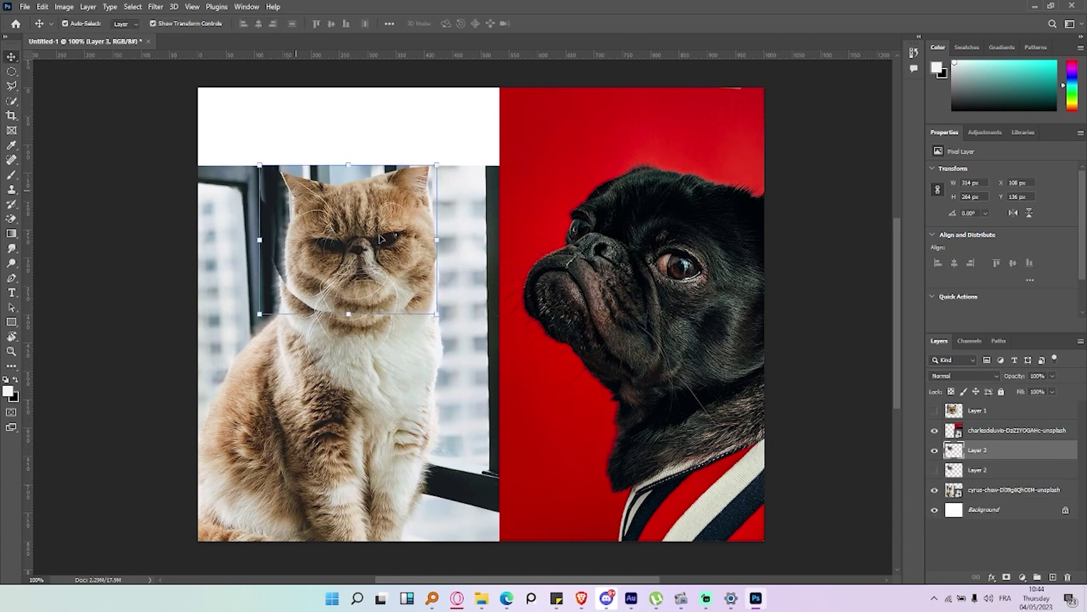
mouse_move(415, 231)
mouse_down()
mouse_move(378, 316)
mouse_move(384, 146)
mouse_up()
Hide the Layer 3 cat-head copy, ending with the Move tool active.
click(11, 86)
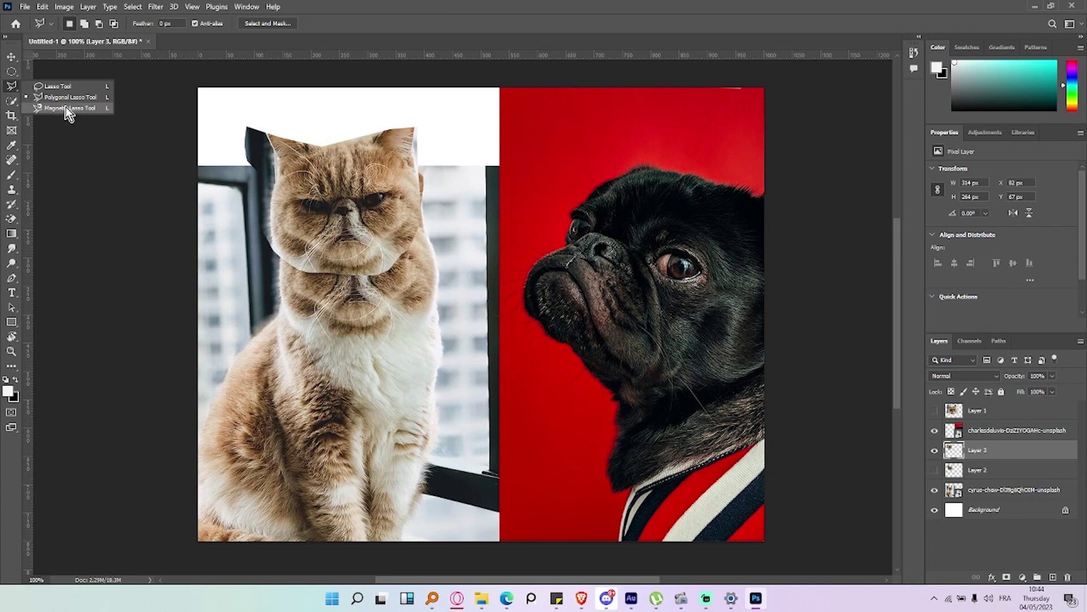
click(70, 97)
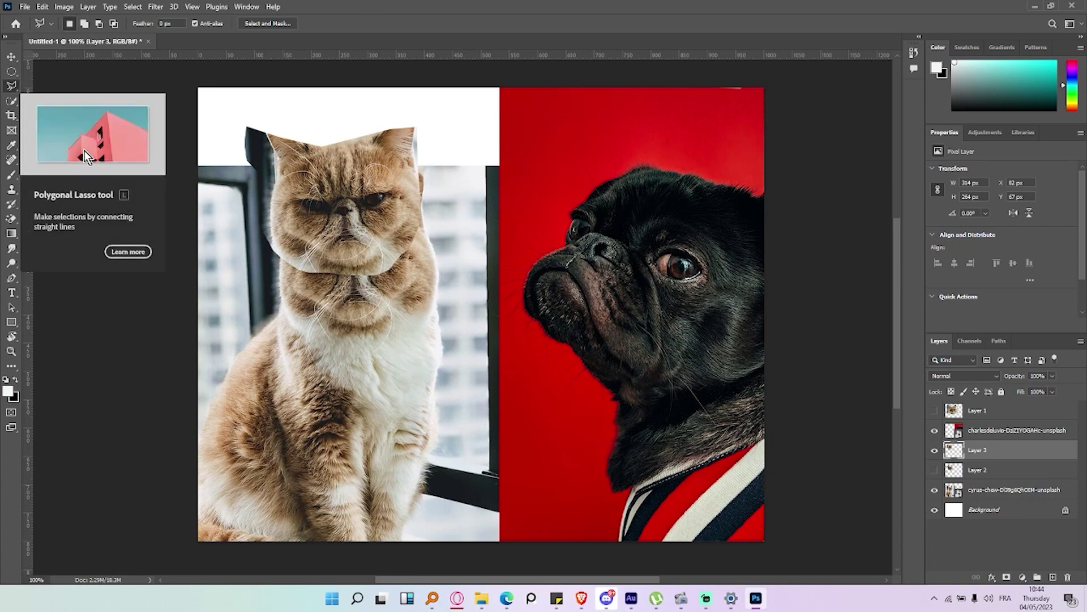
key(v)
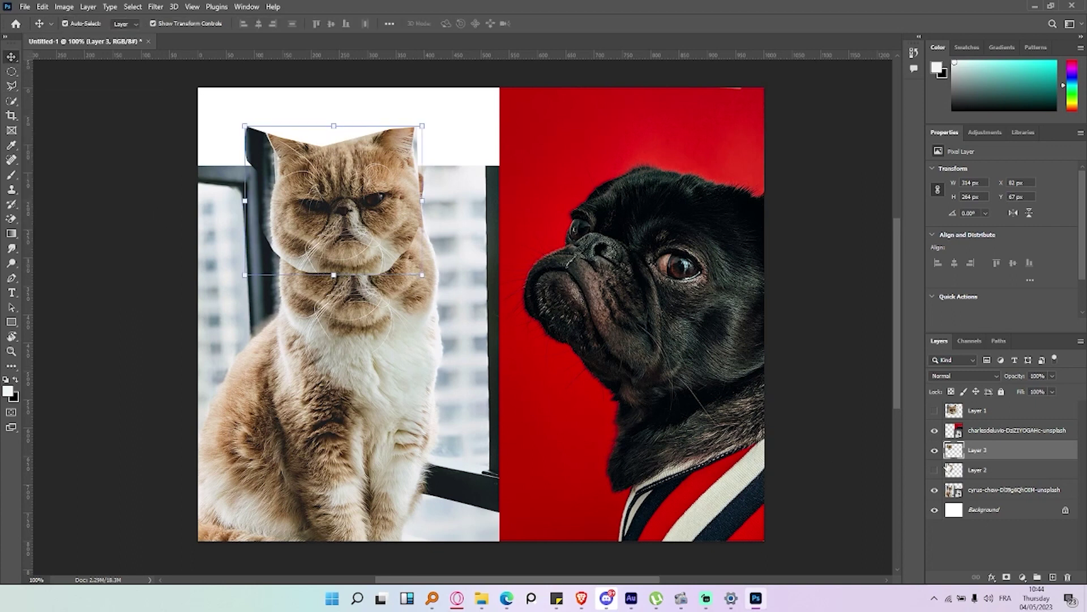
click(935, 451)
click(12, 100)
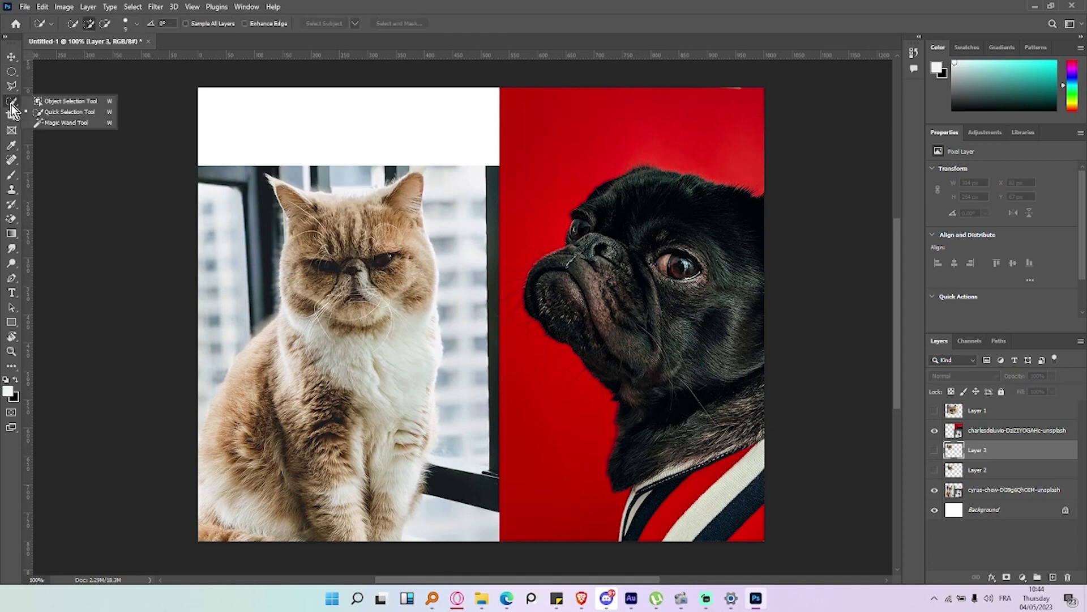
click(12, 56)
Drag the cat photo up to fill the top and slide the pug left against it.
drag(390, 287, 371, 208)
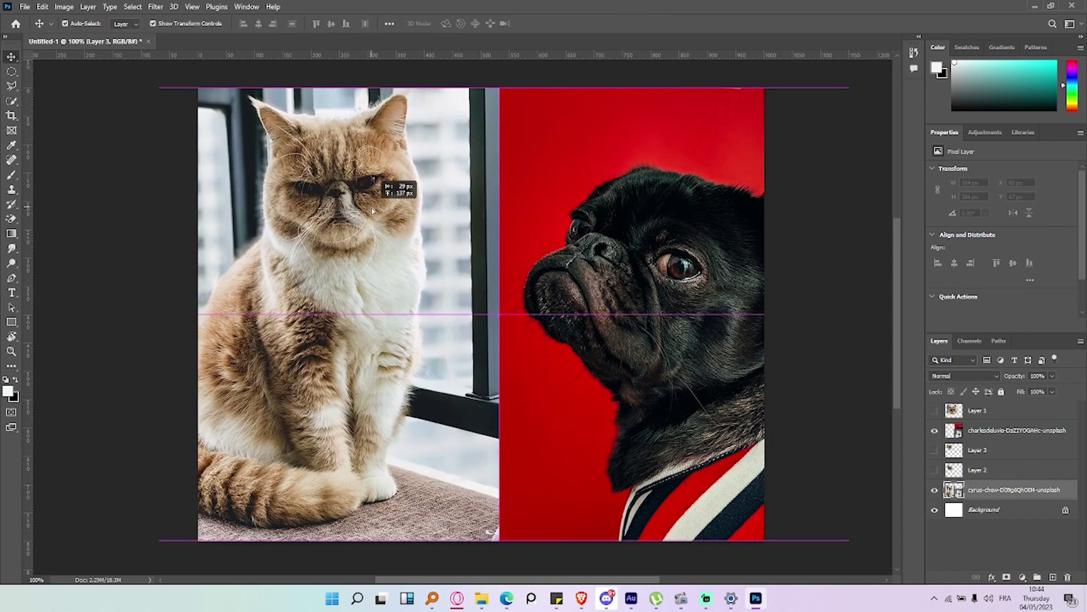
drag(627, 225, 493, 220)
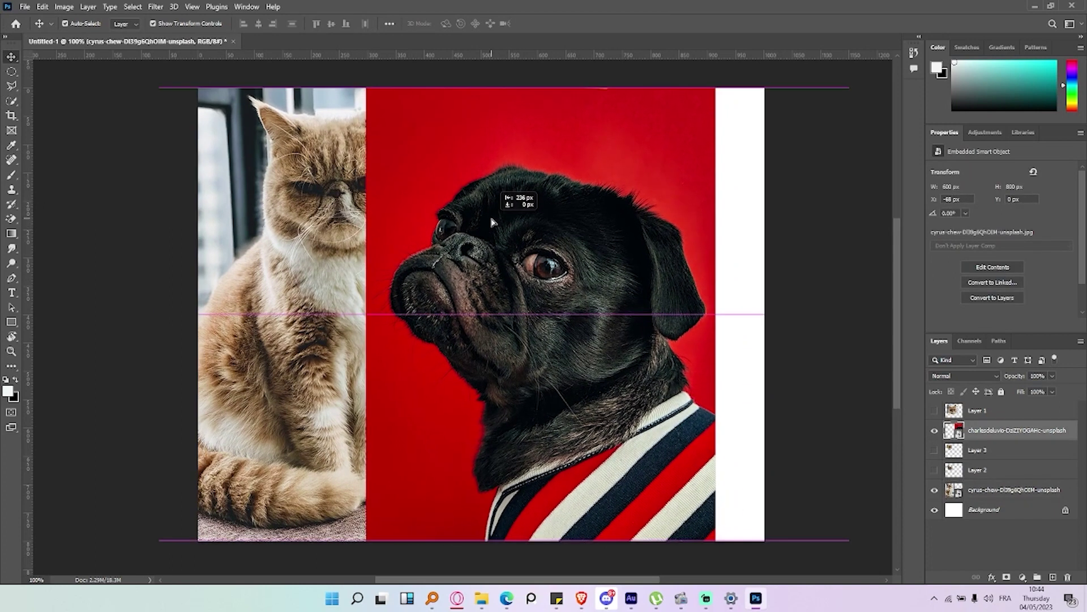
drag(491, 219, 506, 228)
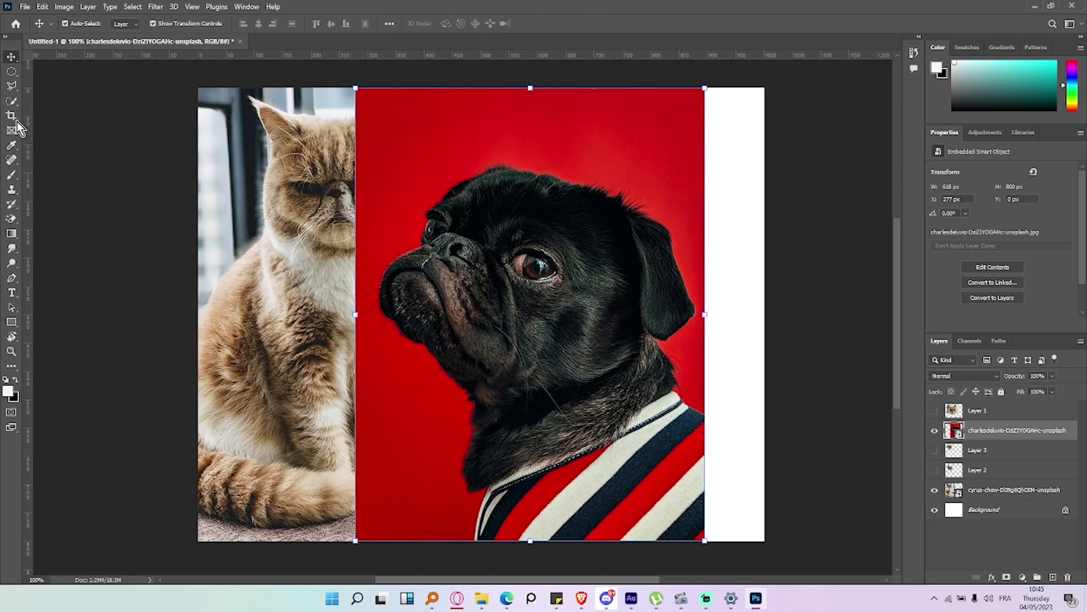
click(11, 100)
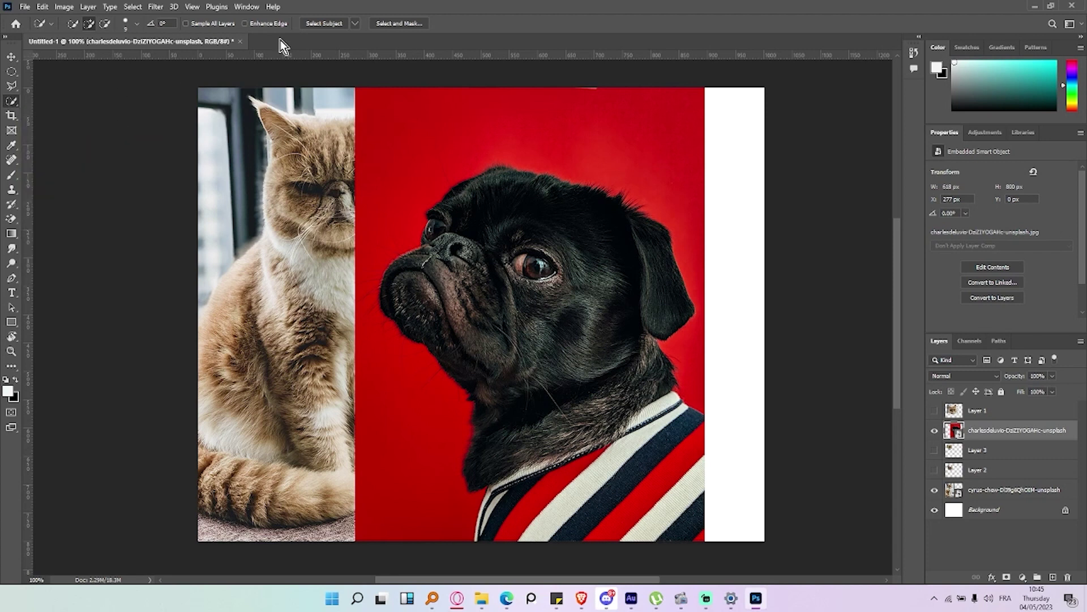
Use Select Subject on the pug, then add the missed jumper stripe areas with Quick Selection.
click(322, 26)
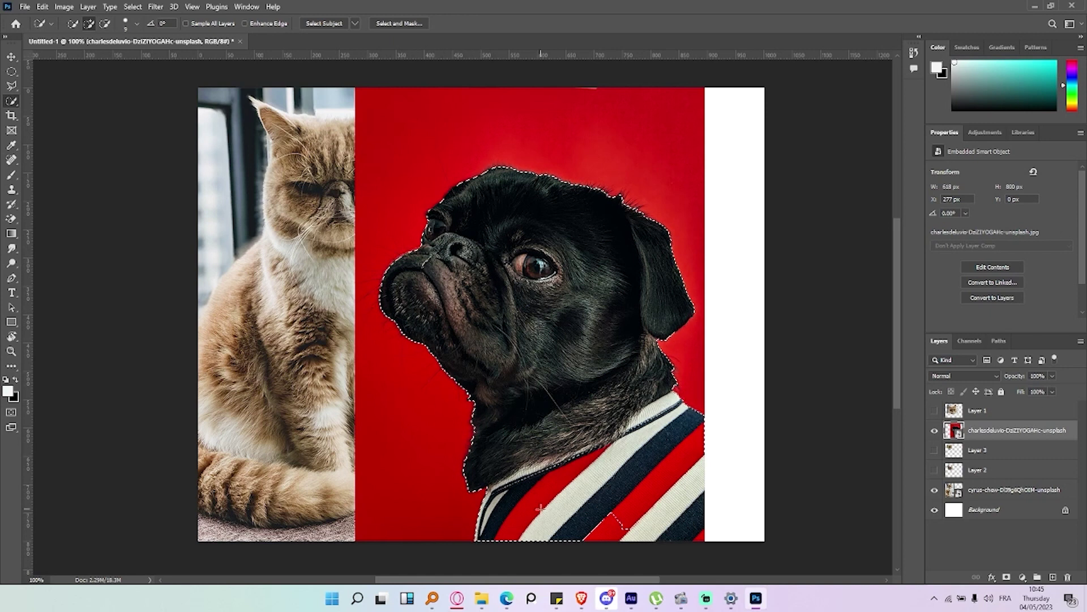
scroll(568, 502, up, 3)
scroll(606, 543, down, 2)
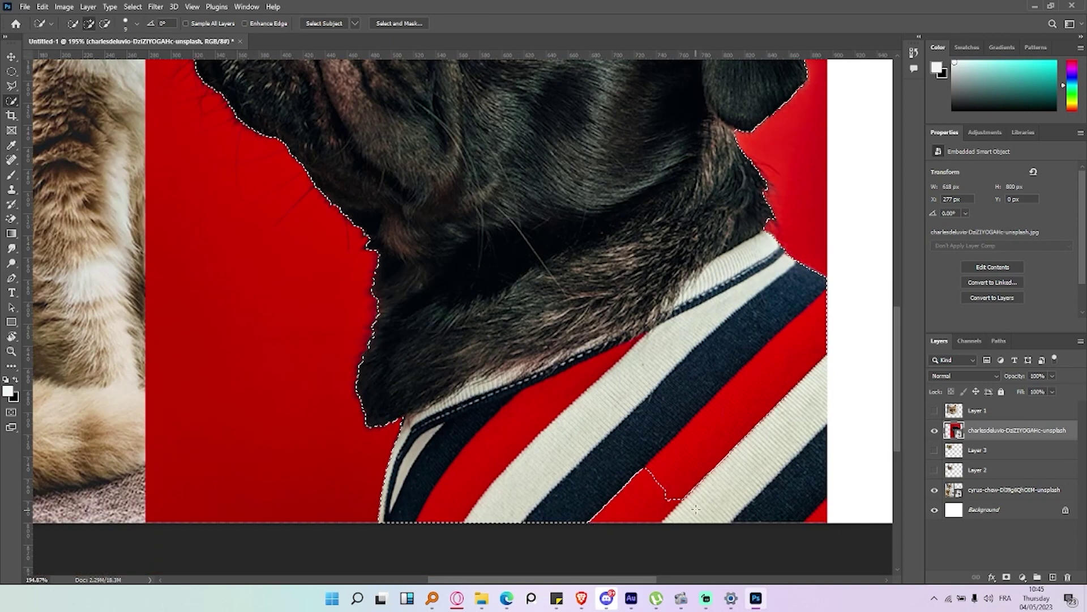
drag(697, 499, 750, 467)
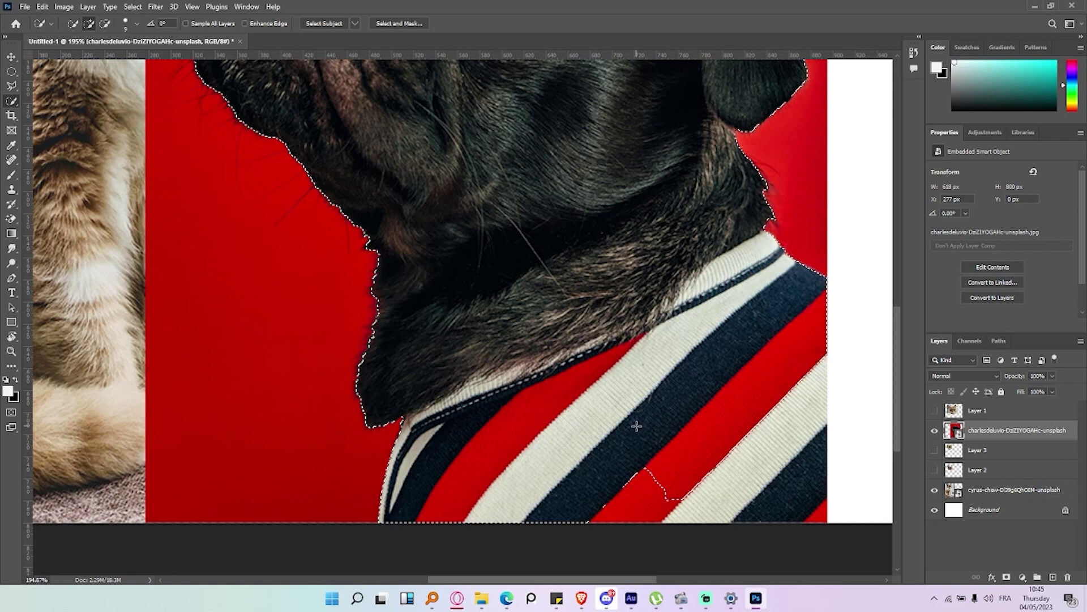
mouse_move(619, 429)
mouse_down()
mouse_move(639, 503)
mouse_move(818, 511)
mouse_up()
scroll(672, 430, down, 3)
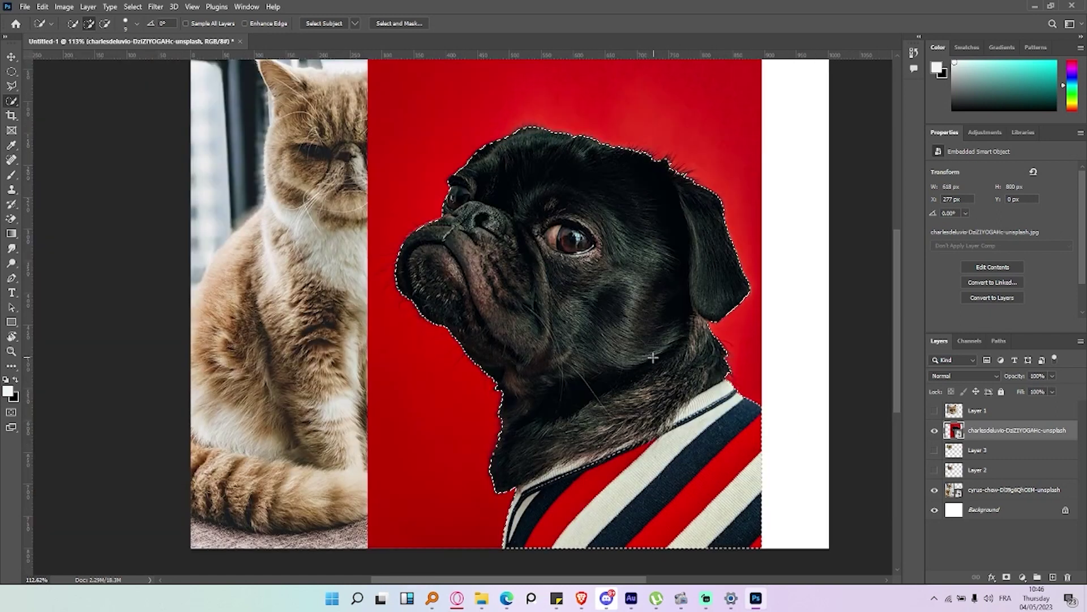
scroll(651, 354, up, 1)
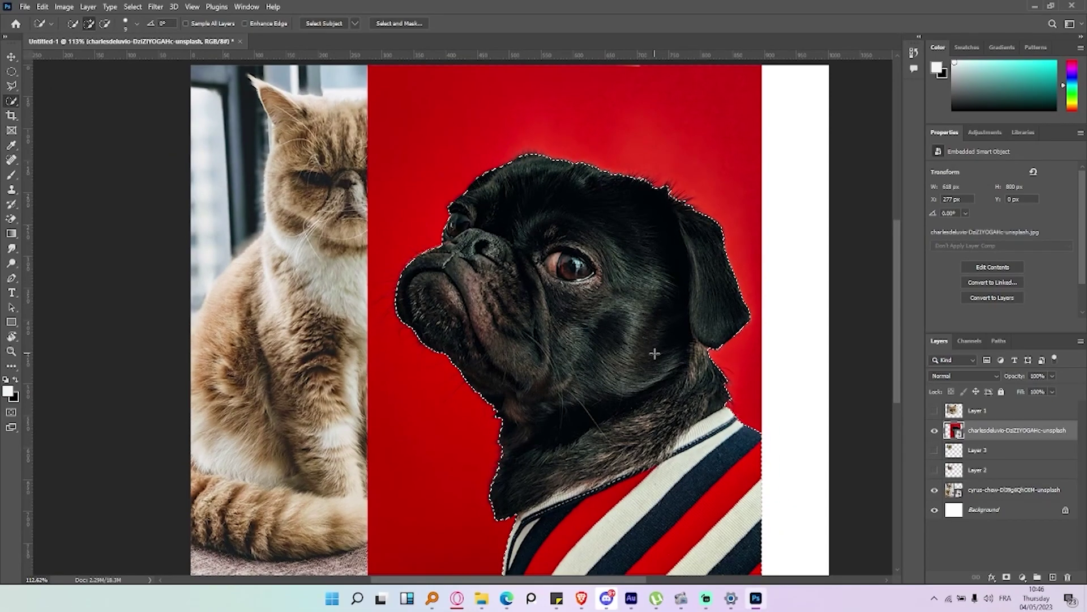
Copy the pug selection onto Layer 4 and reposition it up and to the left.
key(ctrl+j)
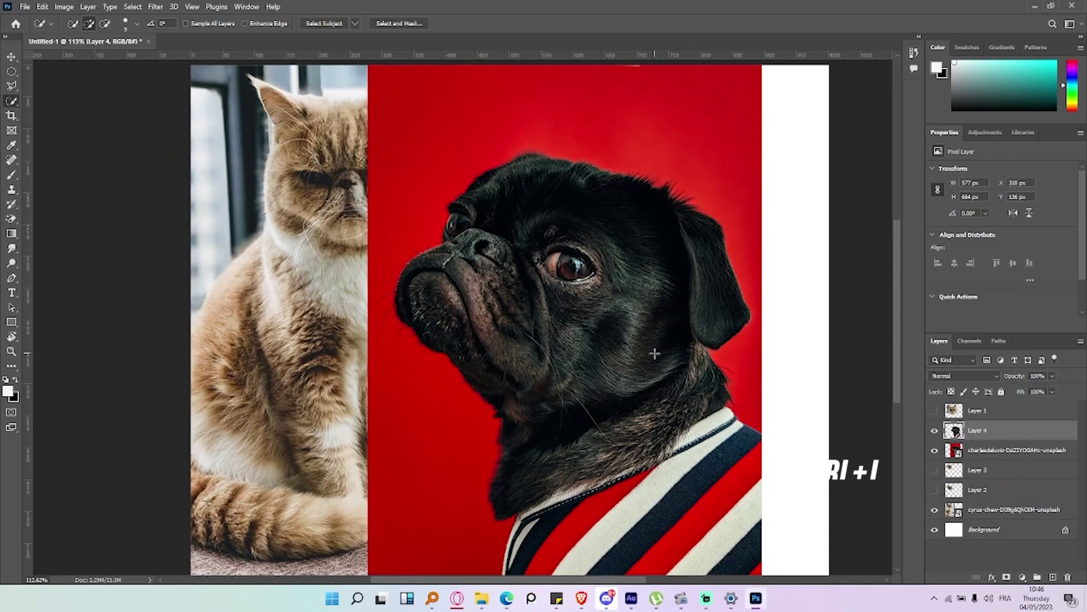
click(10, 57)
mouse_move(651, 343)
mouse_down()
mouse_move(397, 303)
mouse_move(701, 290)
mouse_up()
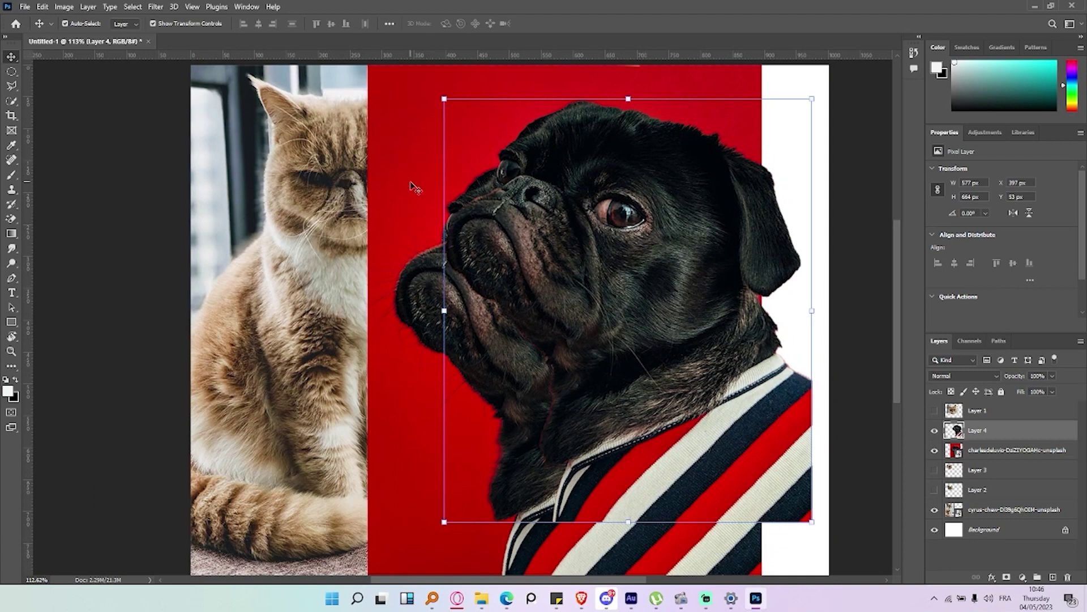
mouse_move(639, 189)
mouse_down()
mouse_move(572, 208)
mouse_move(610, 168)
mouse_move(592, 180)
mouse_move(575, 167)
mouse_up()
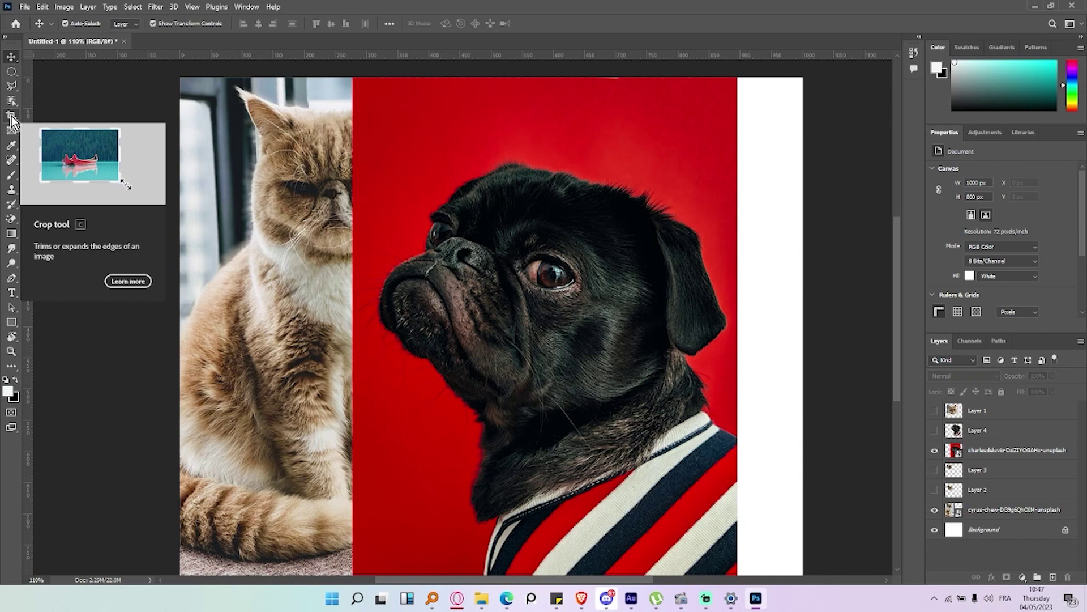
Pull the crop box in toward the cat and pug photos' edges, dismissing a Windows notification.
click(12, 115)
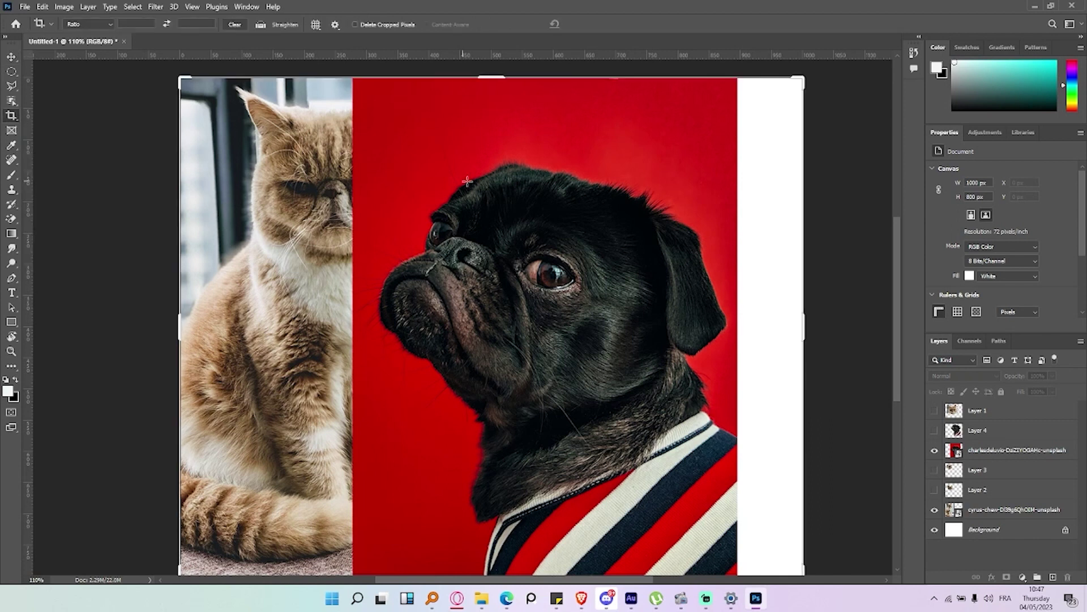
scroll(468, 180, down, 3)
scroll(530, 179, up, 2)
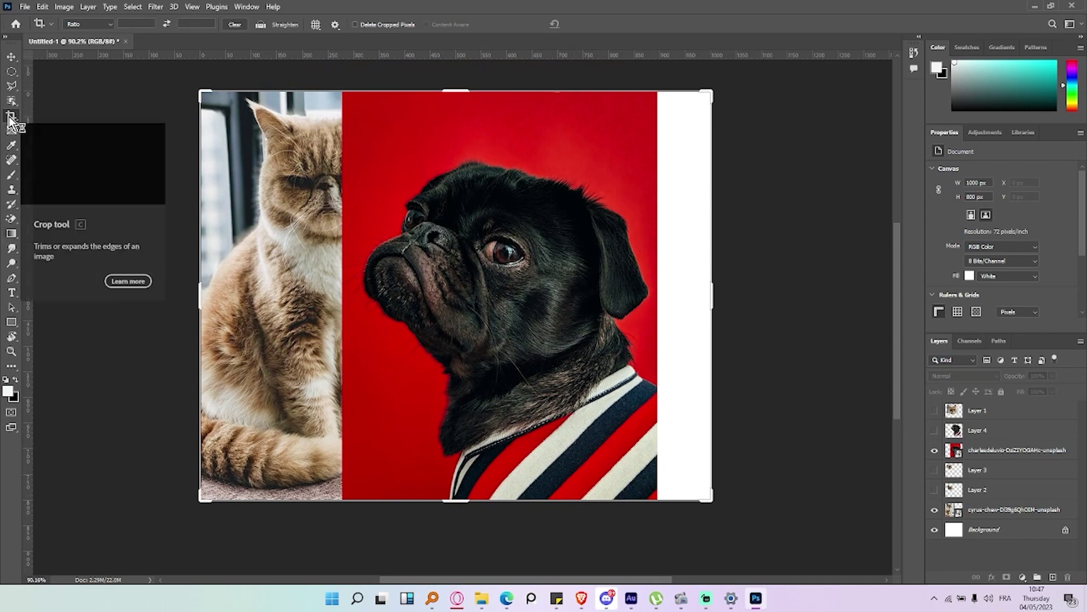
mouse_move(712, 502)
mouse_down()
mouse_move(577, 363)
mouse_move(671, 439)
mouse_up()
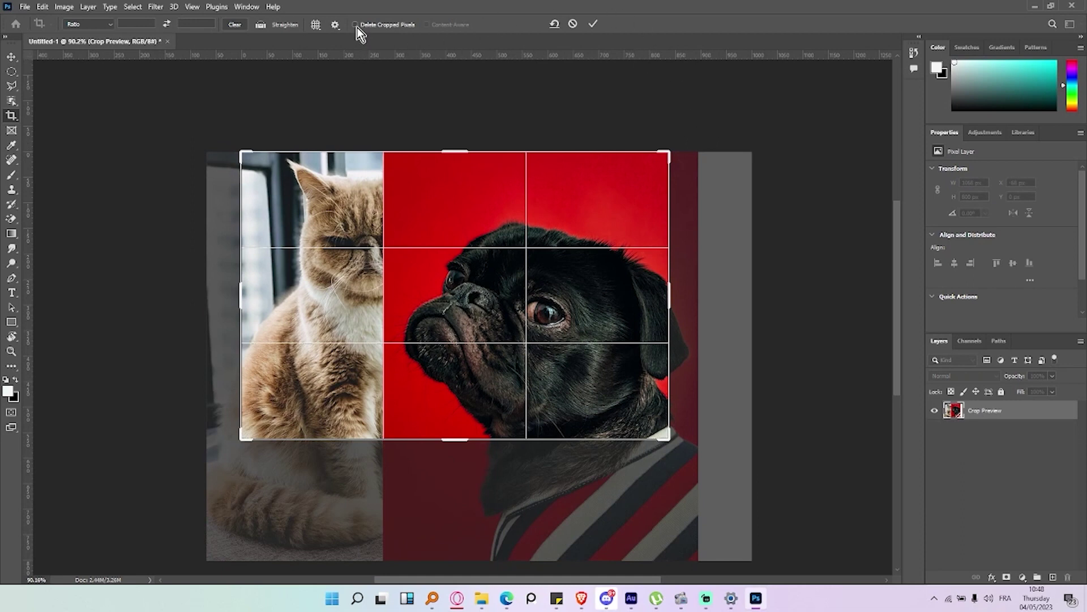
click(1065, 518)
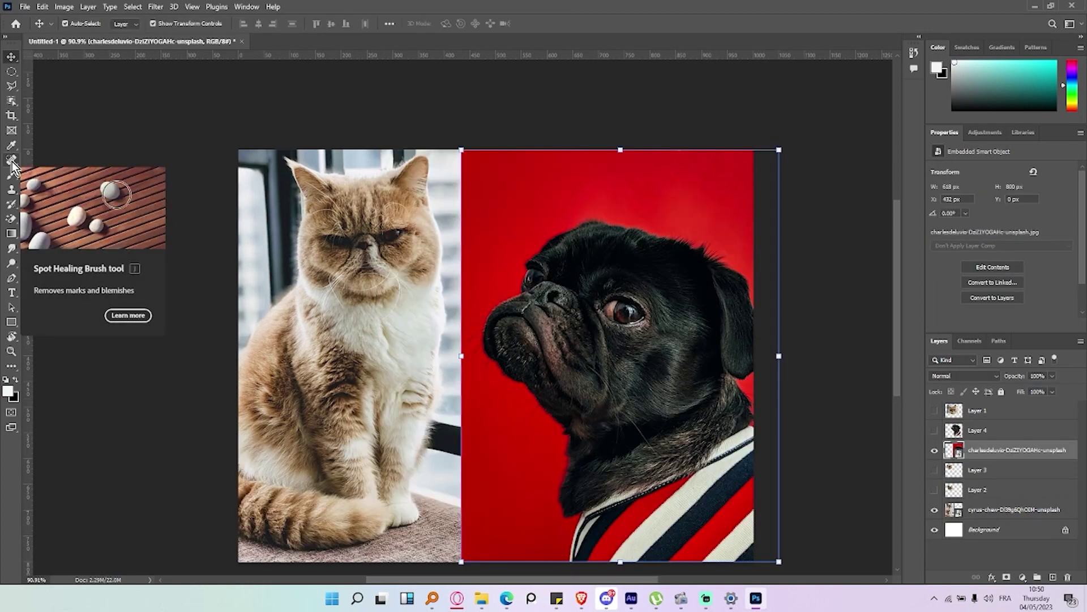
Sample the pug photo's red background as the foreground colour with the Eyedropper.
click(12, 162)
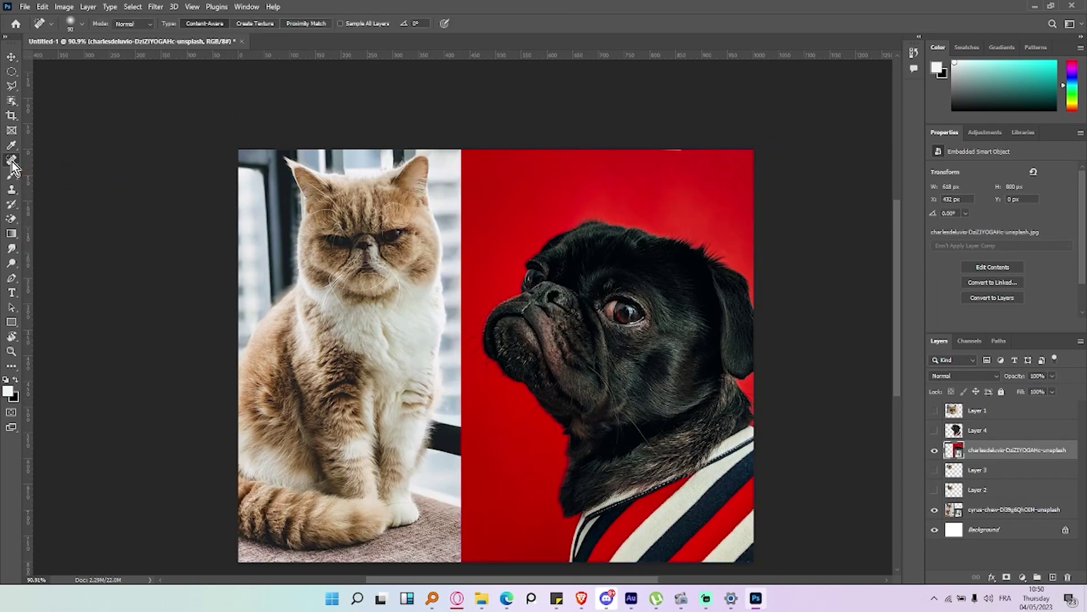
click(503, 184)
click(324, 216)
click(369, 339)
click(687, 194)
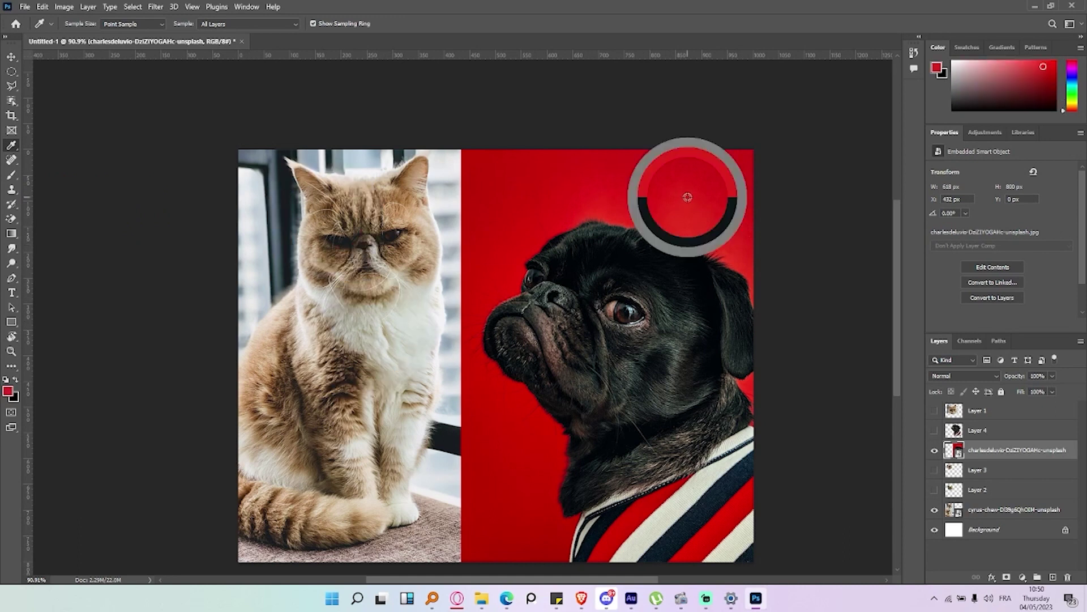
click(691, 253)
click(693, 201)
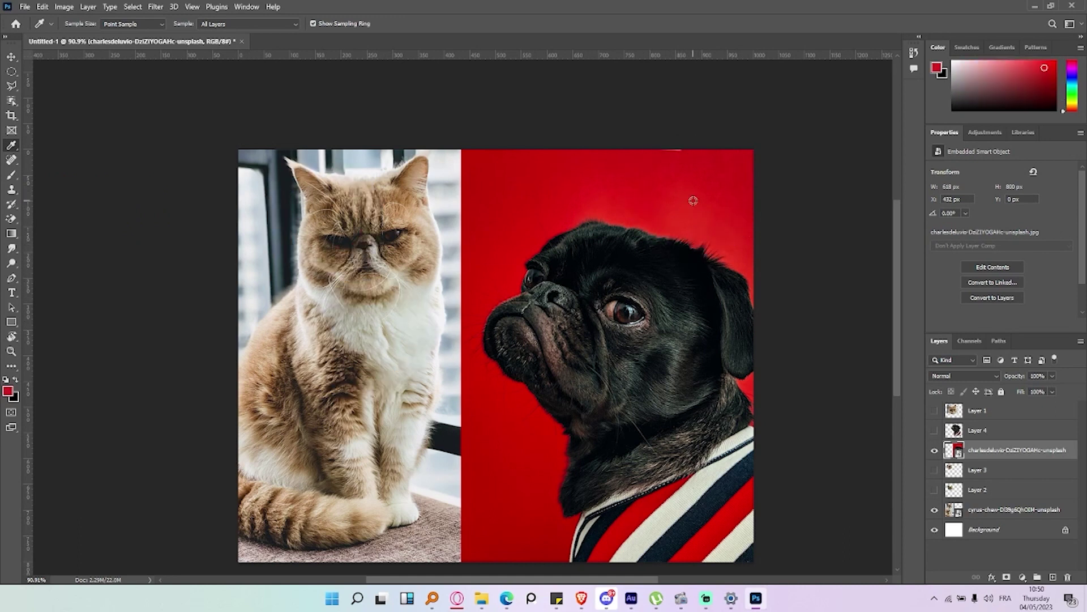
click(590, 232)
Open the Foreground Color Picker, try dark and grey samples, then cancel to keep red.
click(7, 390)
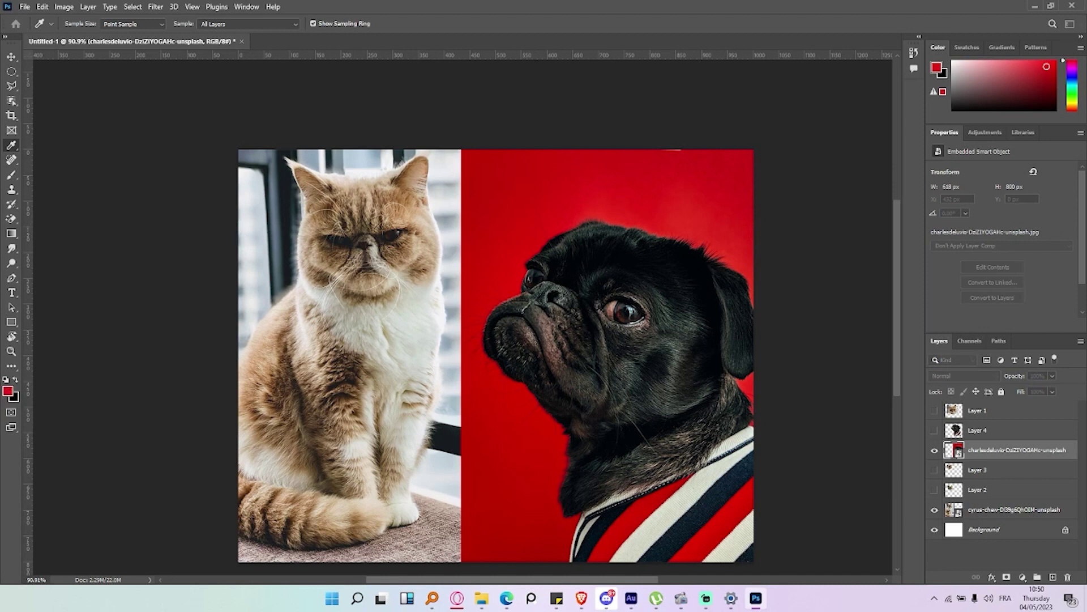
click(380, 236)
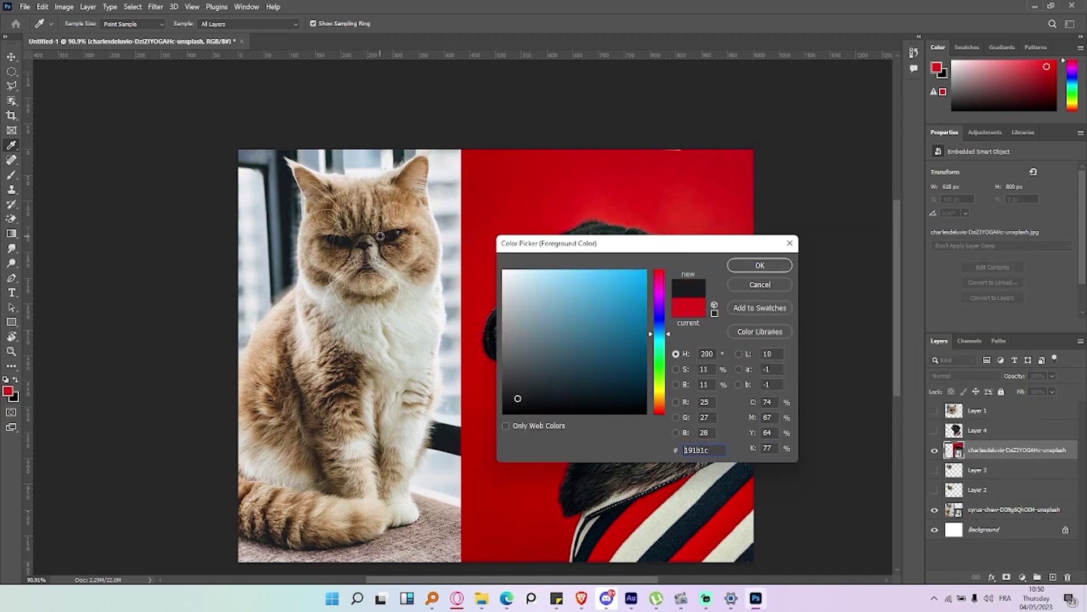
click(410, 432)
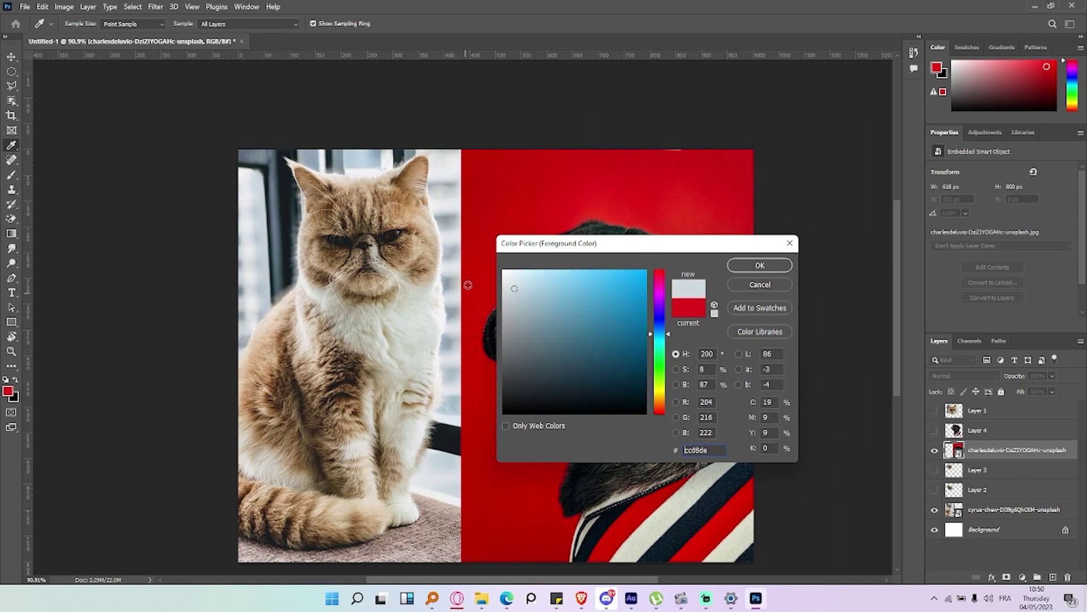
click(502, 171)
click(760, 284)
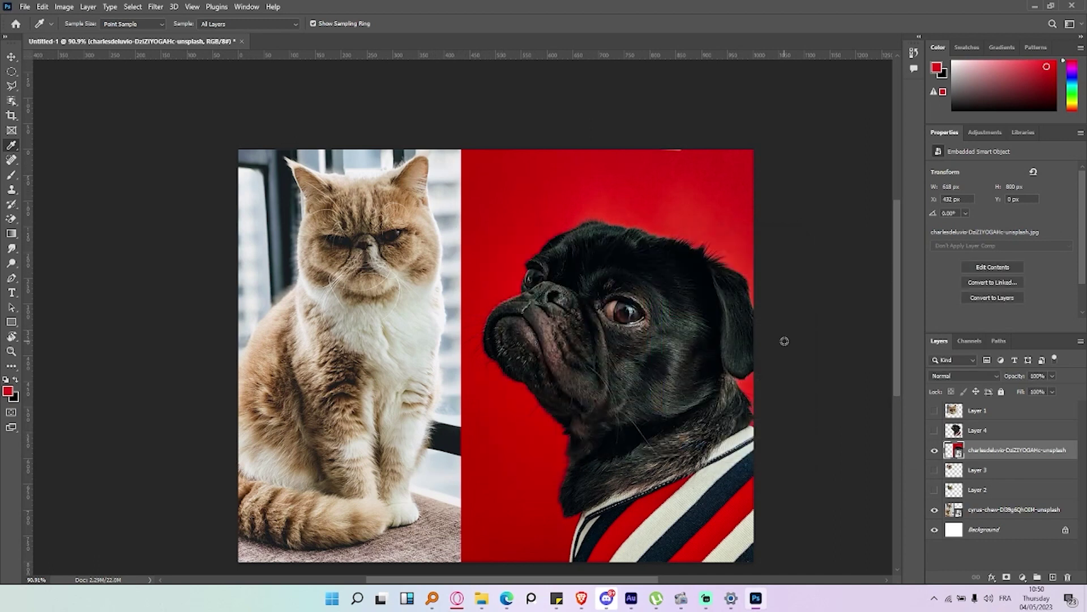
key(j)
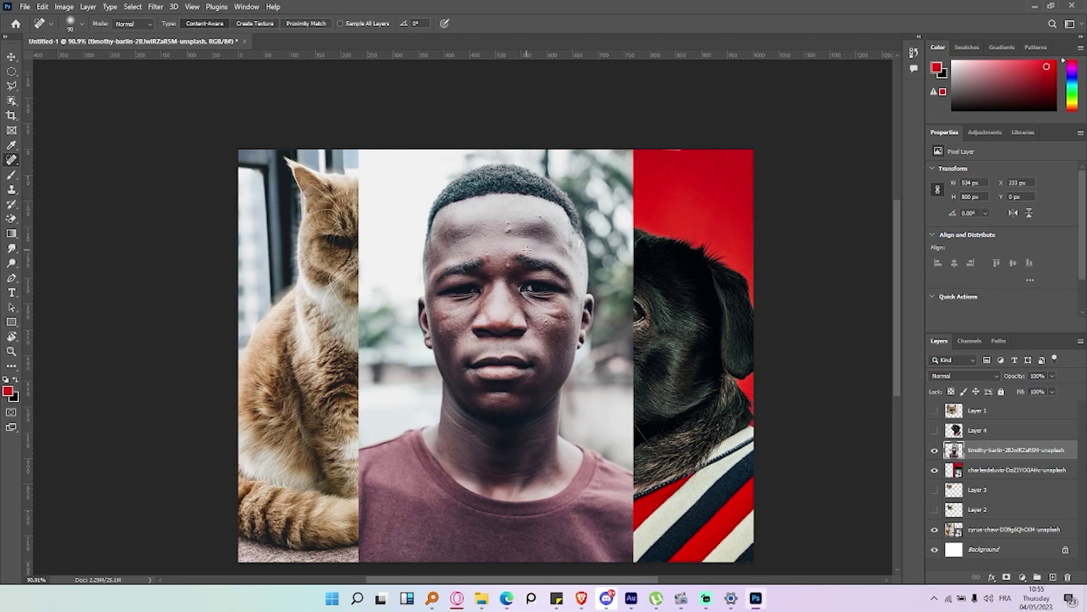
Heal the blemish in the middle of the man's forehead with the Spot Healing Brush.
scroll(526, 223, up, 3)
scroll(477, 329, up, 3)
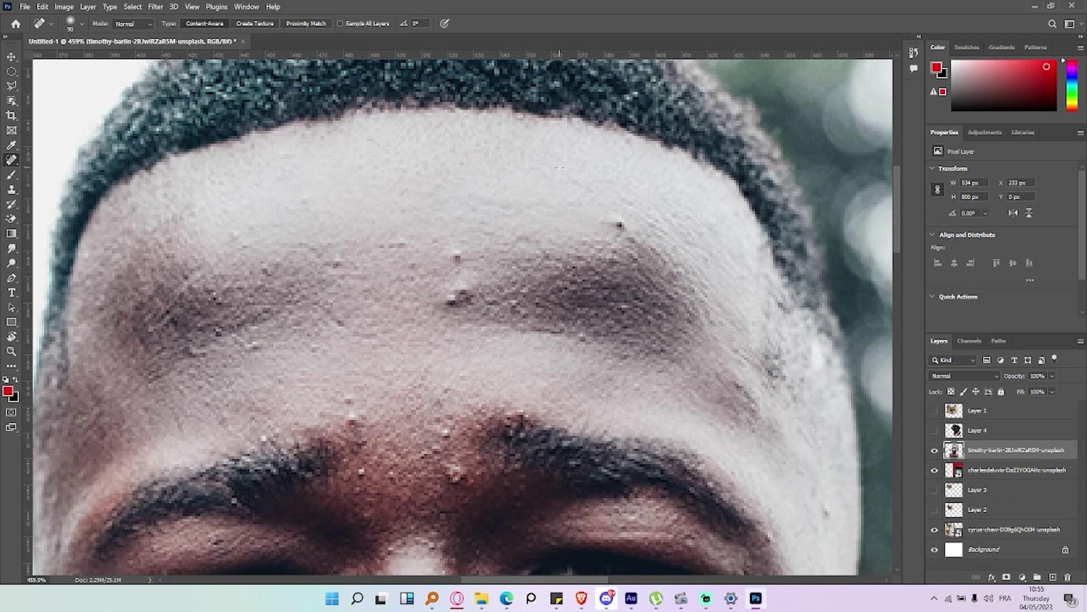
drag(463, 285, 460, 301)
key(ctrl+z)
right_click(518, 259)
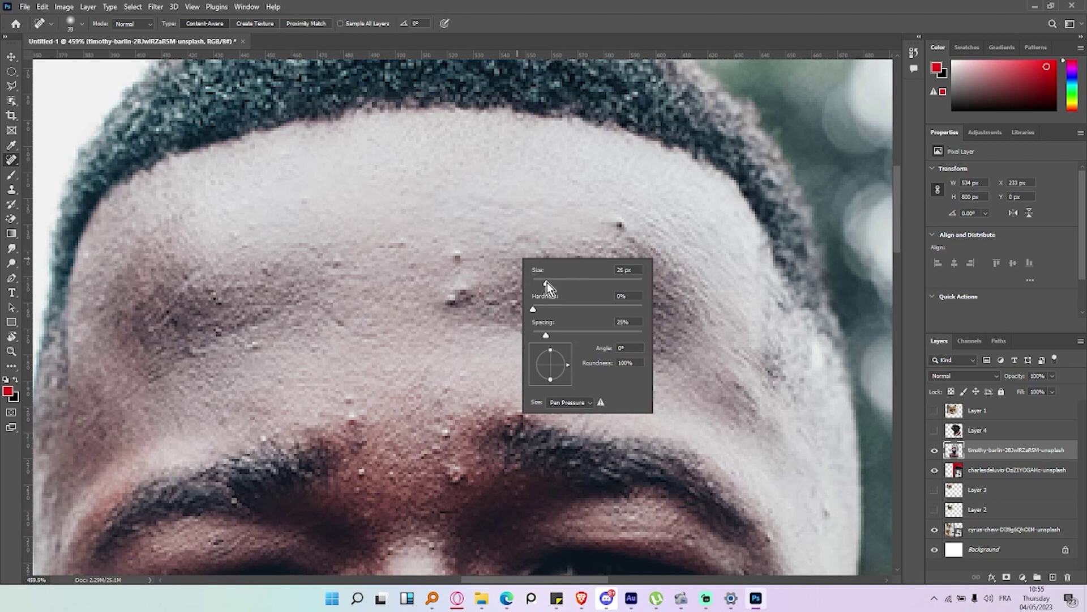
drag(463, 297, 464, 297)
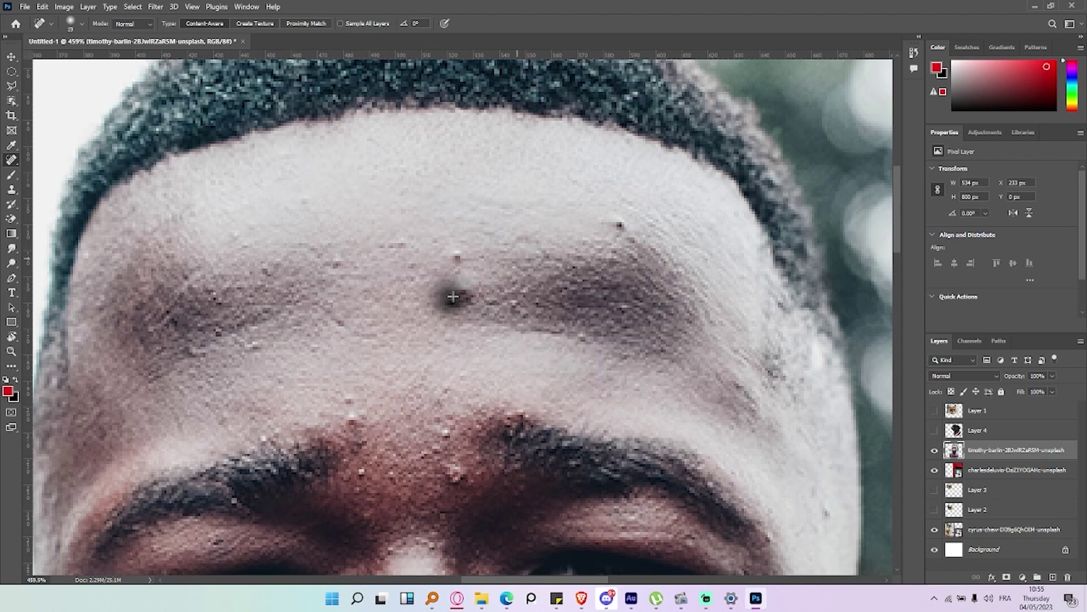
Heal the remaining small blemishes on the forehead and between the eyebrows.
click(457, 254)
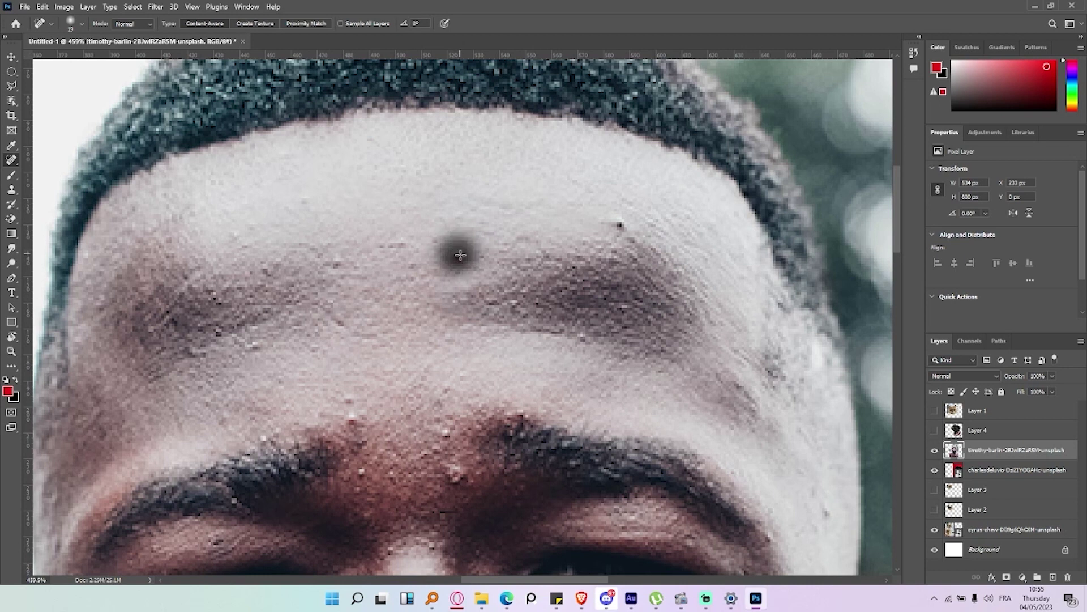
click(621, 227)
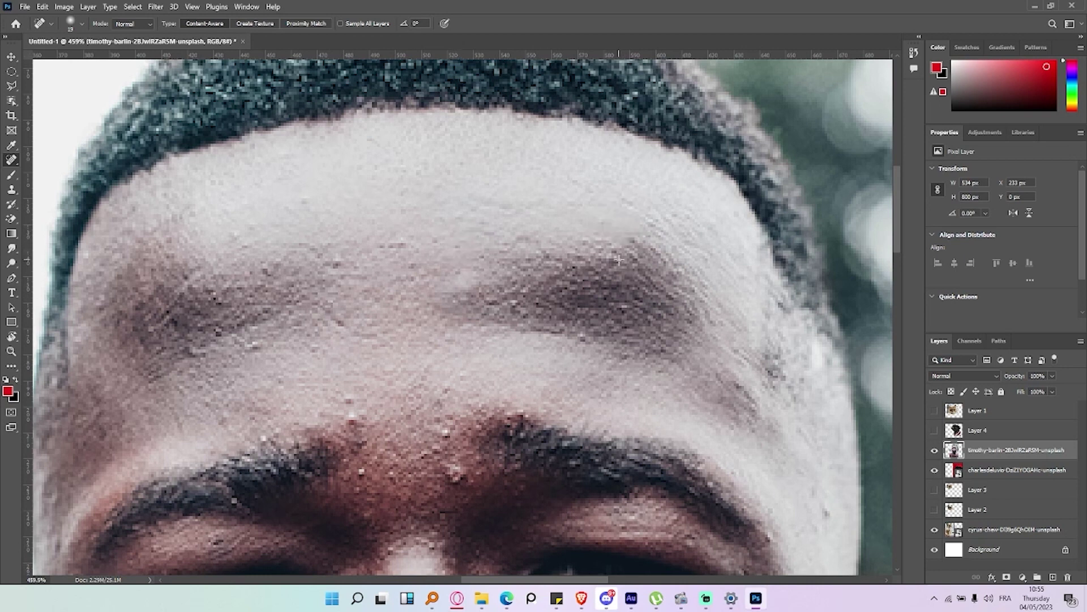
scroll(538, 267, down, 2)
scroll(481, 300, down, 1)
click(456, 315)
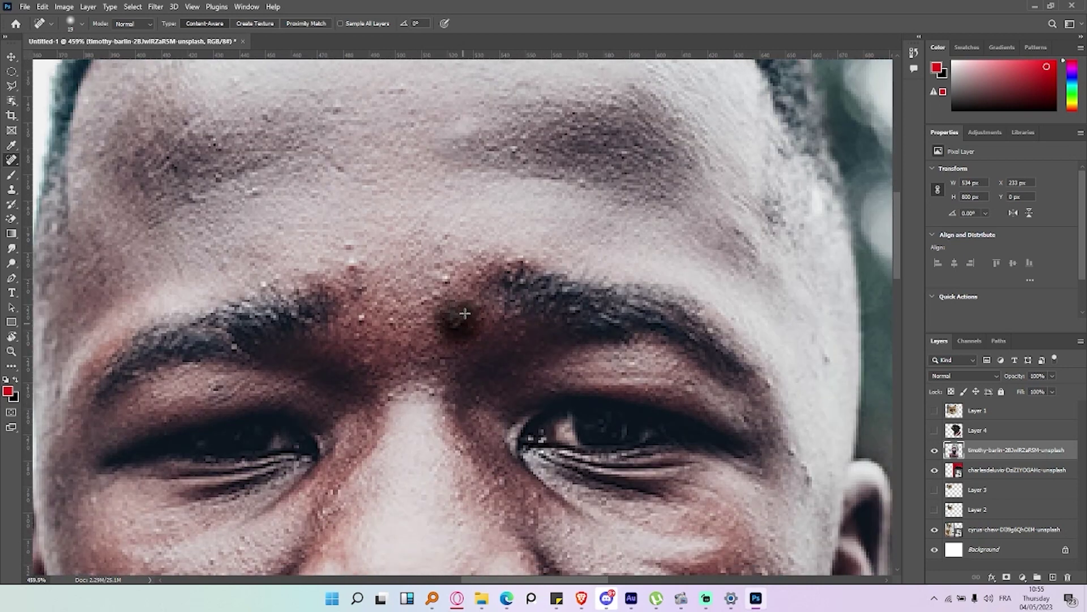
click(356, 266)
click(446, 272)
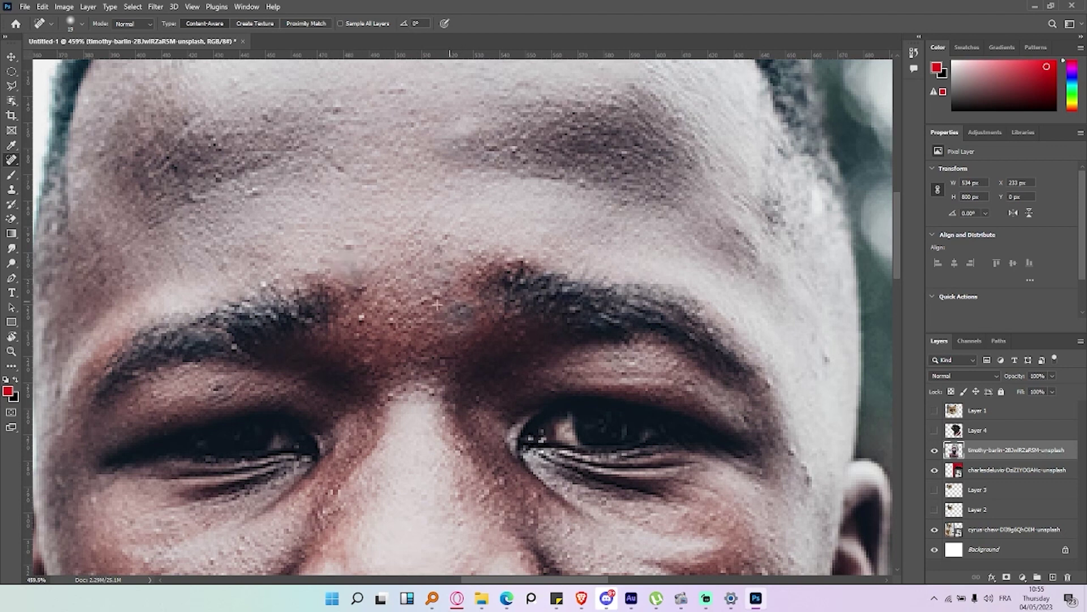
scroll(476, 311, down, 1)
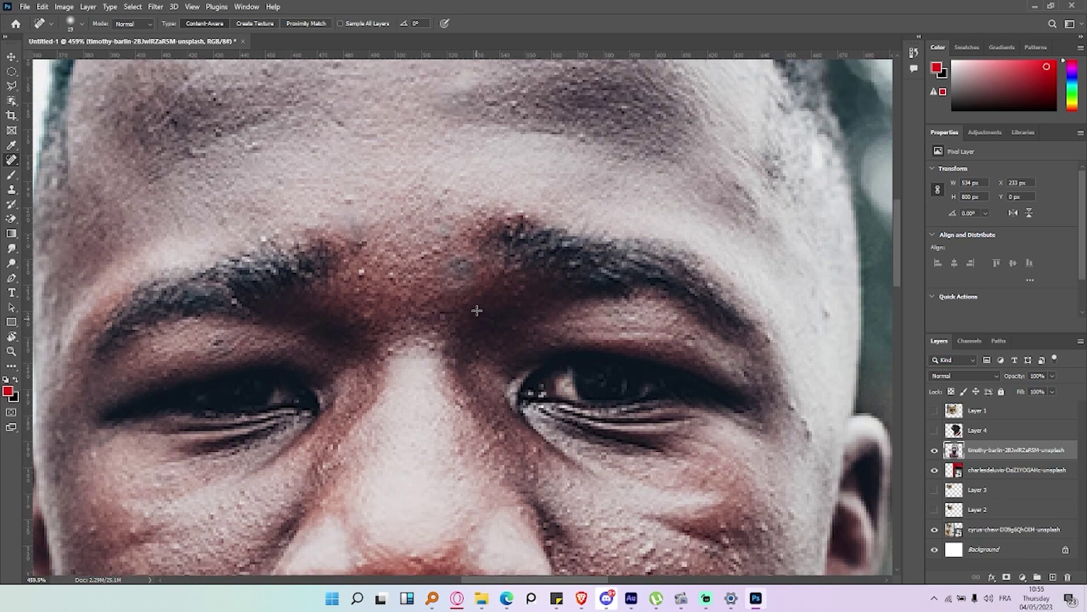
scroll(477, 310, up, 3)
scroll(477, 310, down, 2)
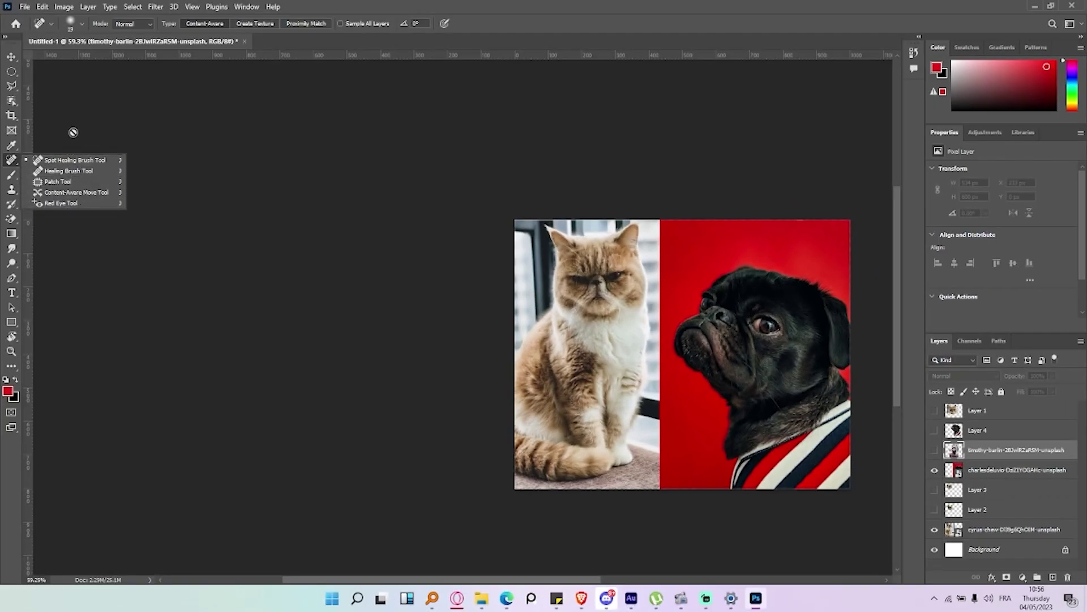
Add empty Layer 5 and sample a near-black foreground colour from the cat photo for the Brush.
click(12, 176)
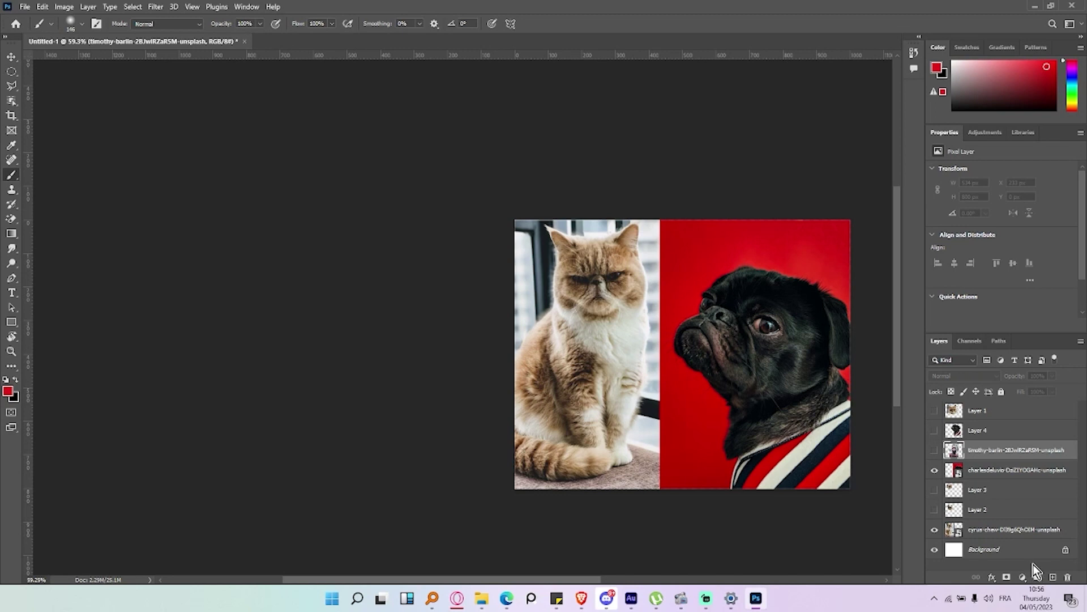
click(1053, 577)
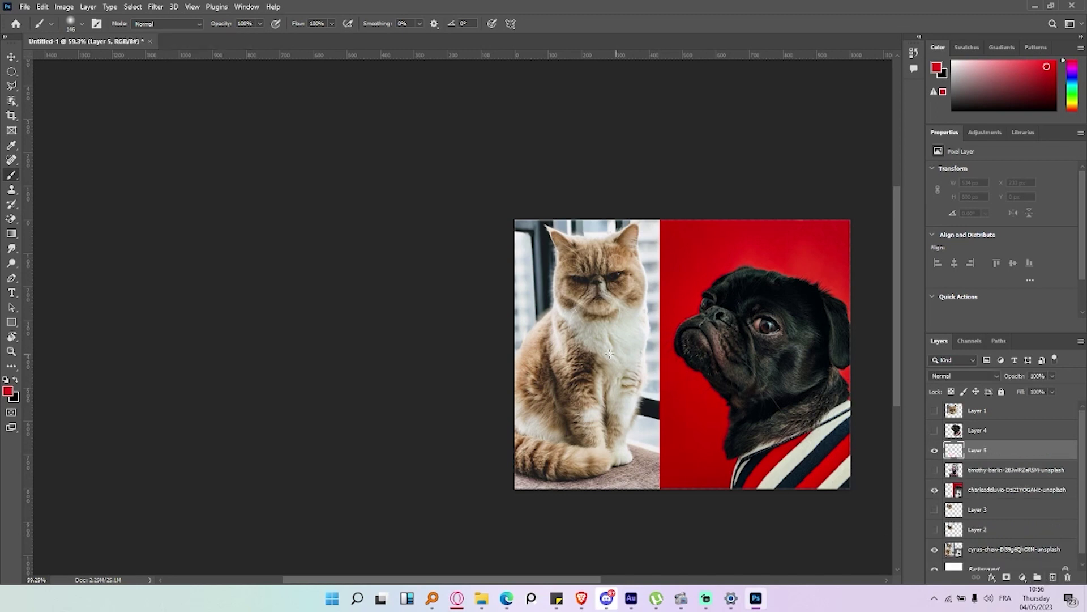
drag(609, 353, 674, 340)
key(ctrl+z)
key(i)
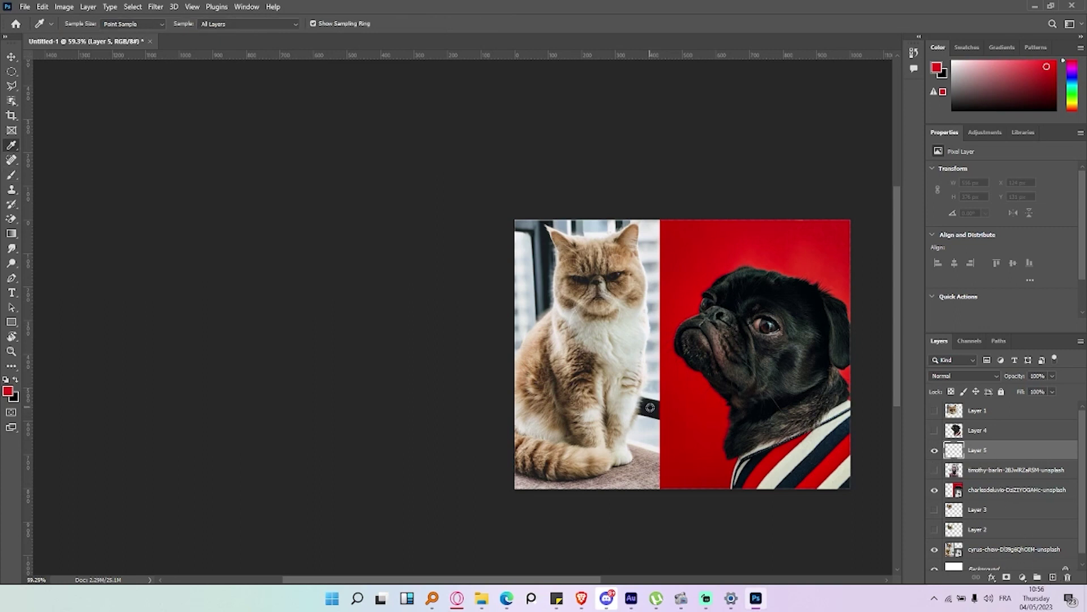
click(650, 407)
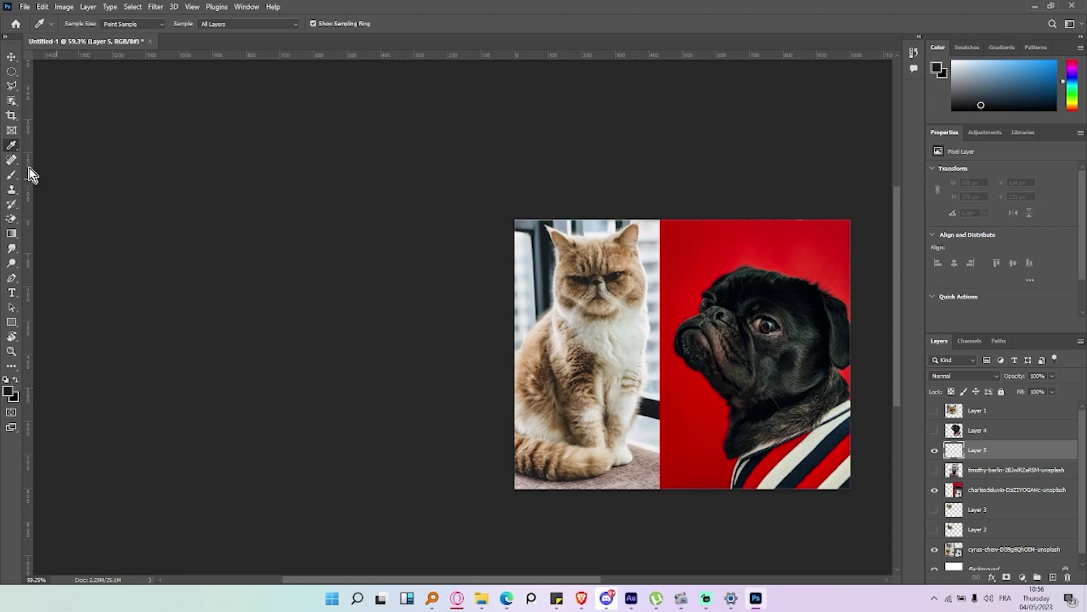
click(11, 175)
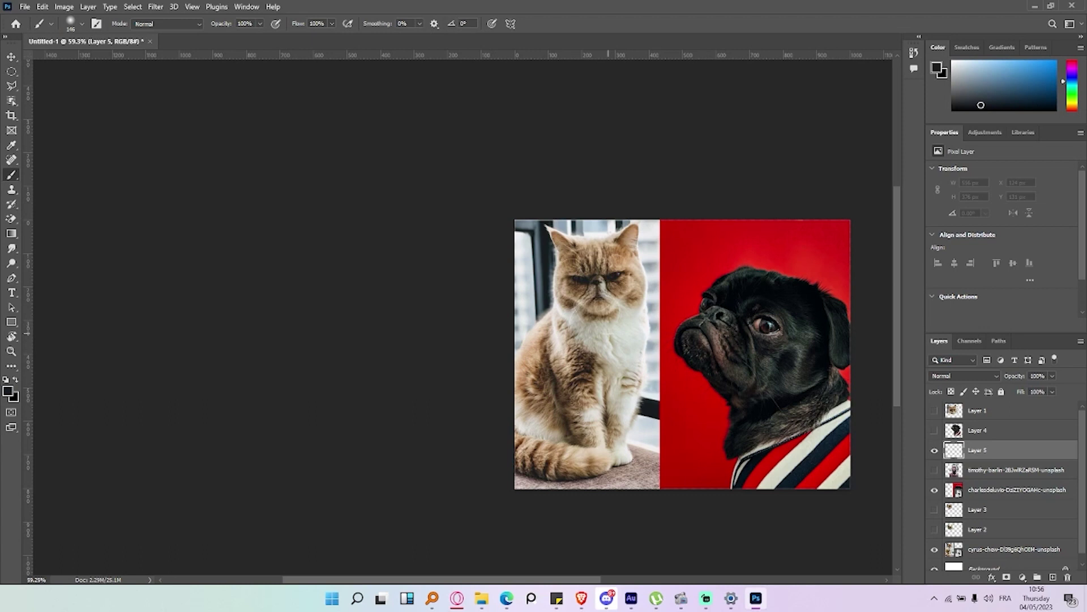
Paint and undo dark test strokes, resampling a near-black from the pug's eye.
drag(604, 338, 776, 391)
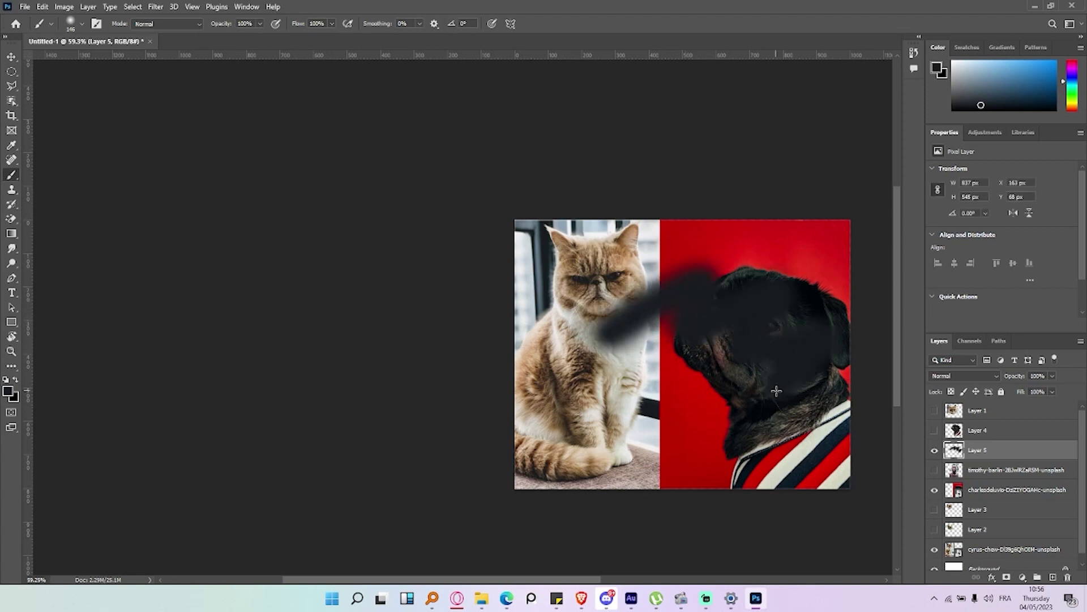
key(ctrl+z)
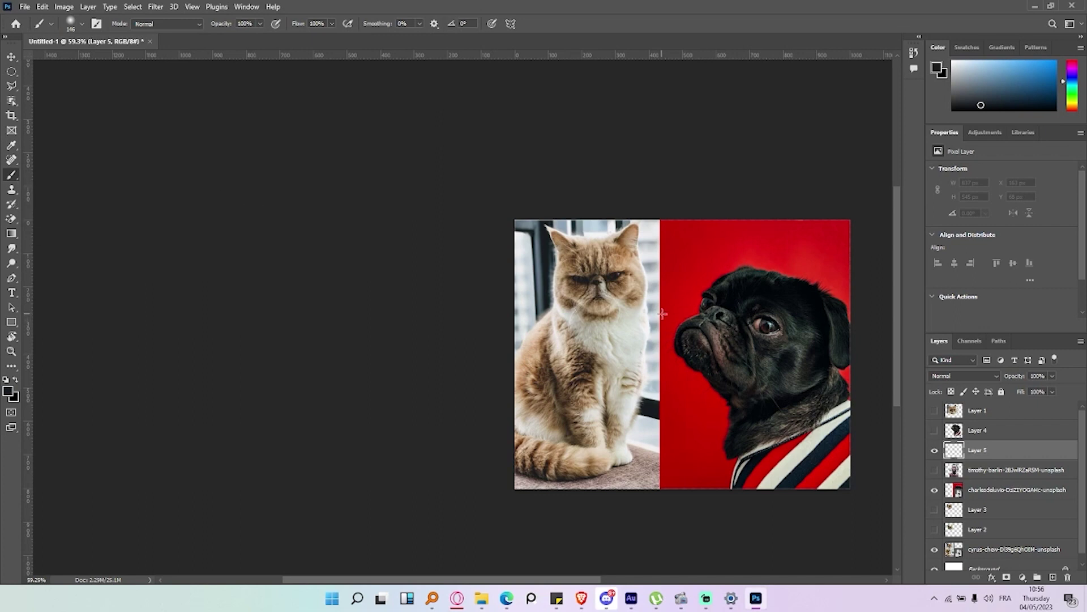
drag(662, 313, 641, 269)
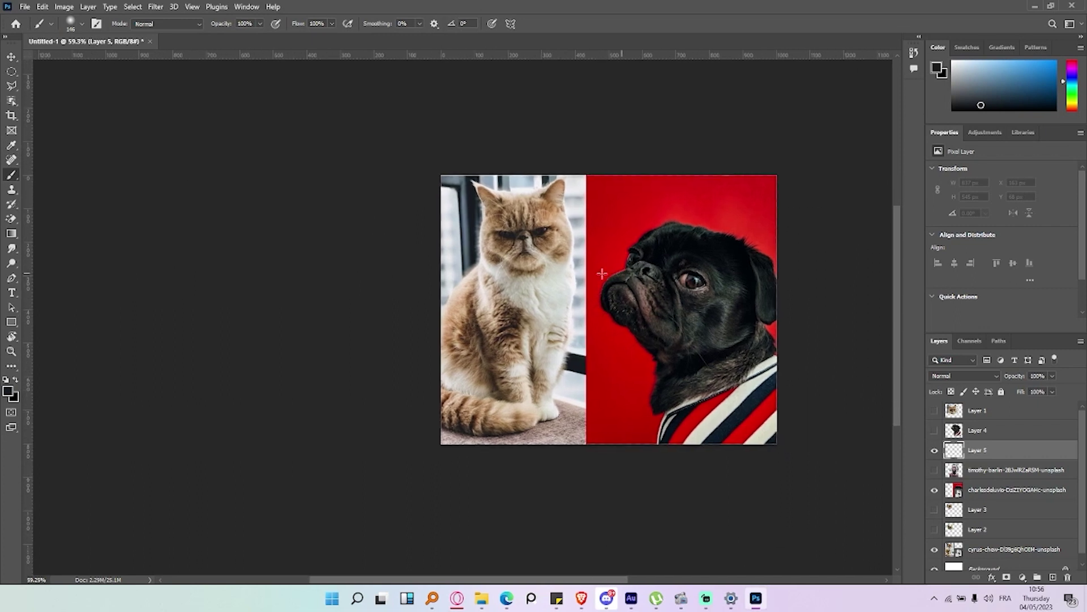
key(alt)
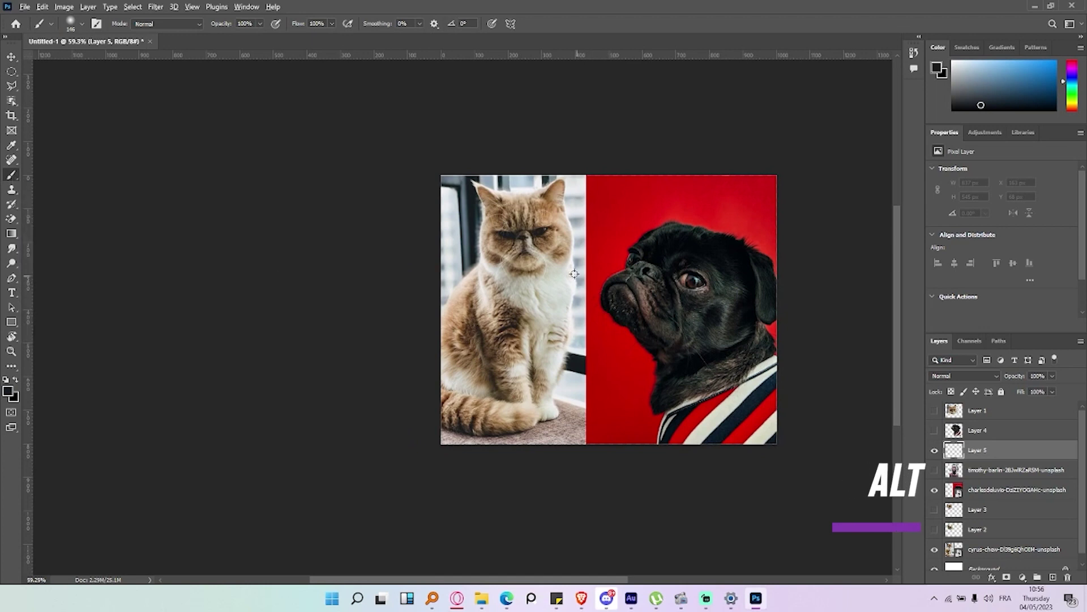
alt+click(530, 228)
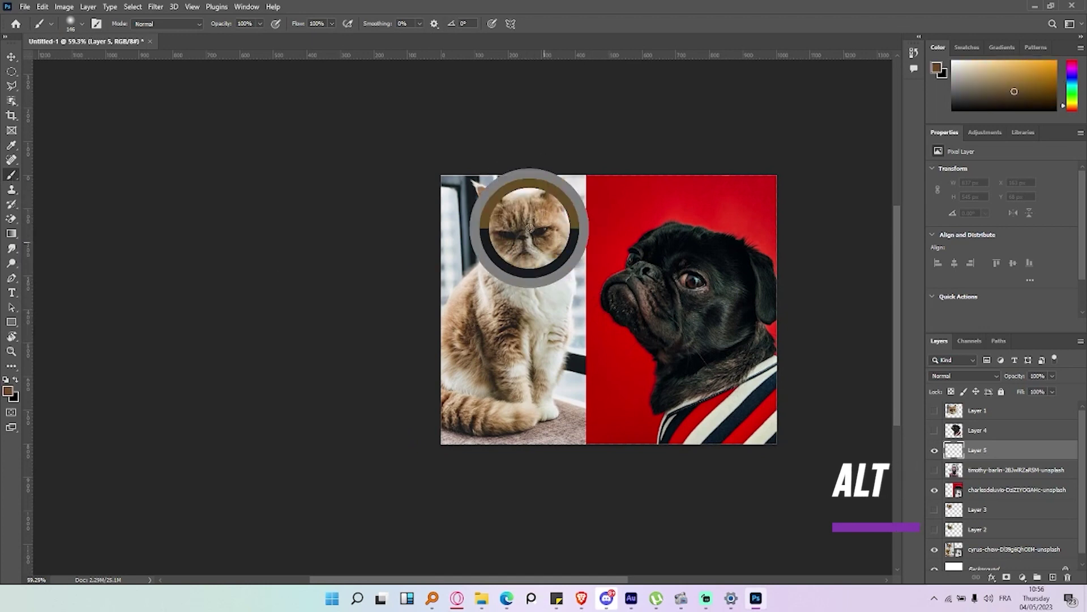
mouse_move(529, 228)
mouse_down()
mouse_move(694, 285)
mouse_move(748, 425)
mouse_move(734, 416)
mouse_move(742, 411)
mouse_up()
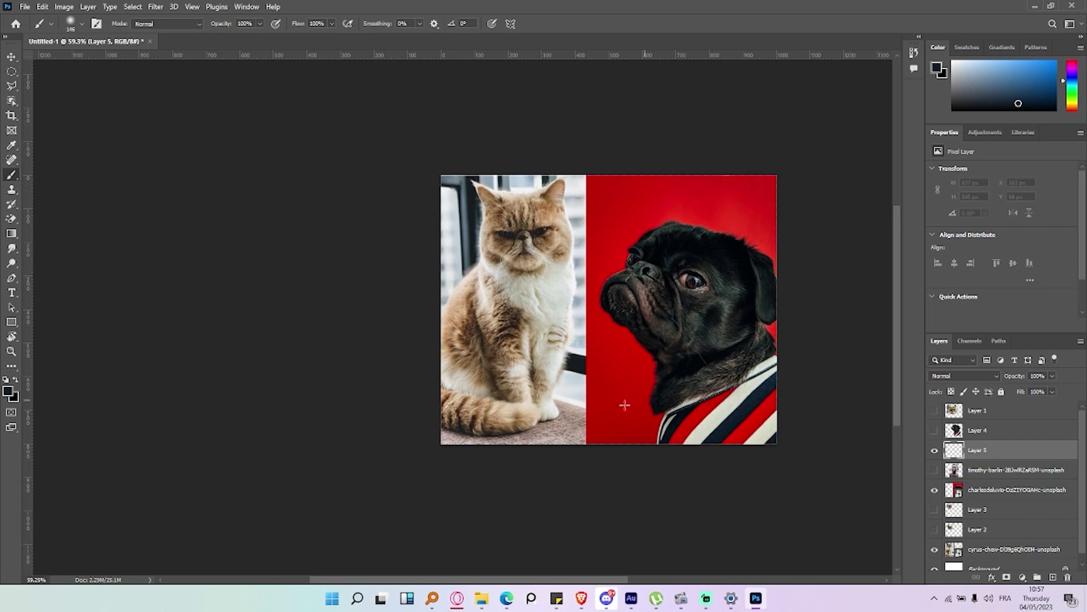
mouse_move(518, 323)
mouse_down()
mouse_move(627, 342)
mouse_move(741, 311)
mouse_up()
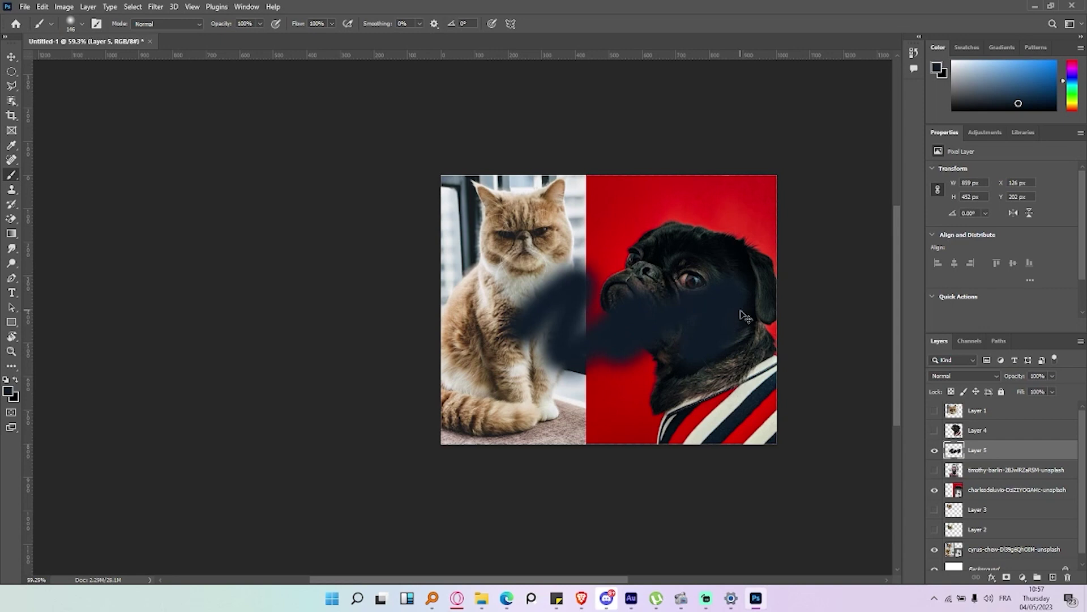
key(ctrl+z)
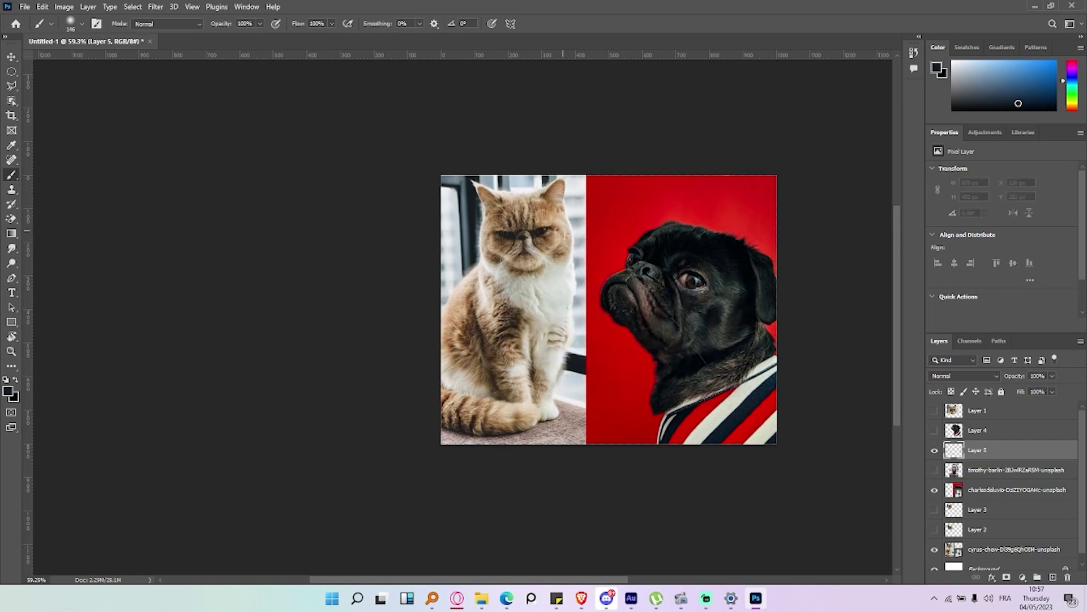
Adjust the brush size in the brush settings panel.
right_click(564, 233)
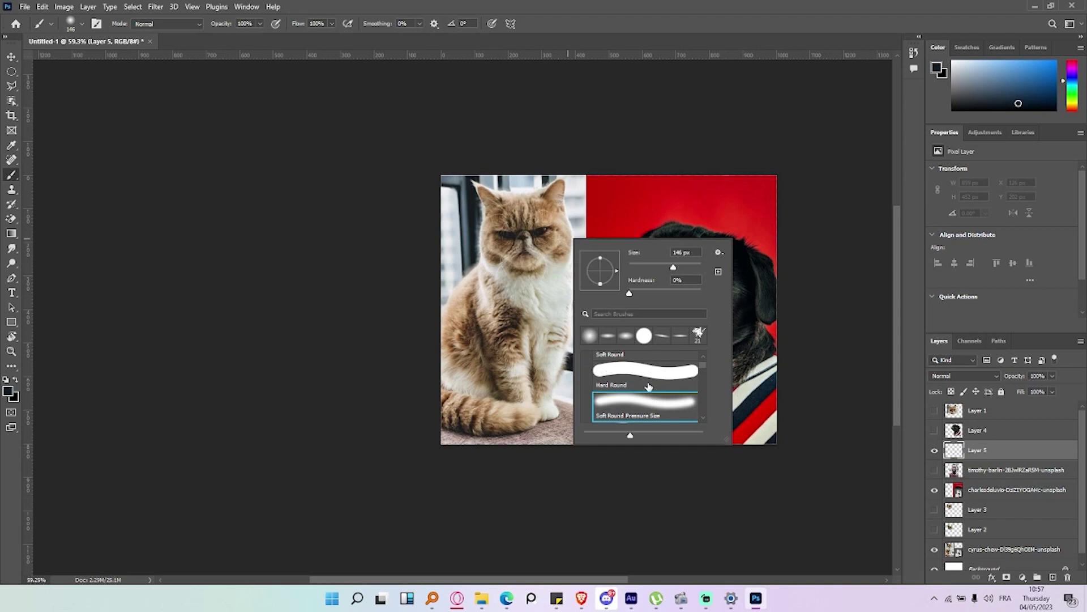
drag(639, 271, 611, 279)
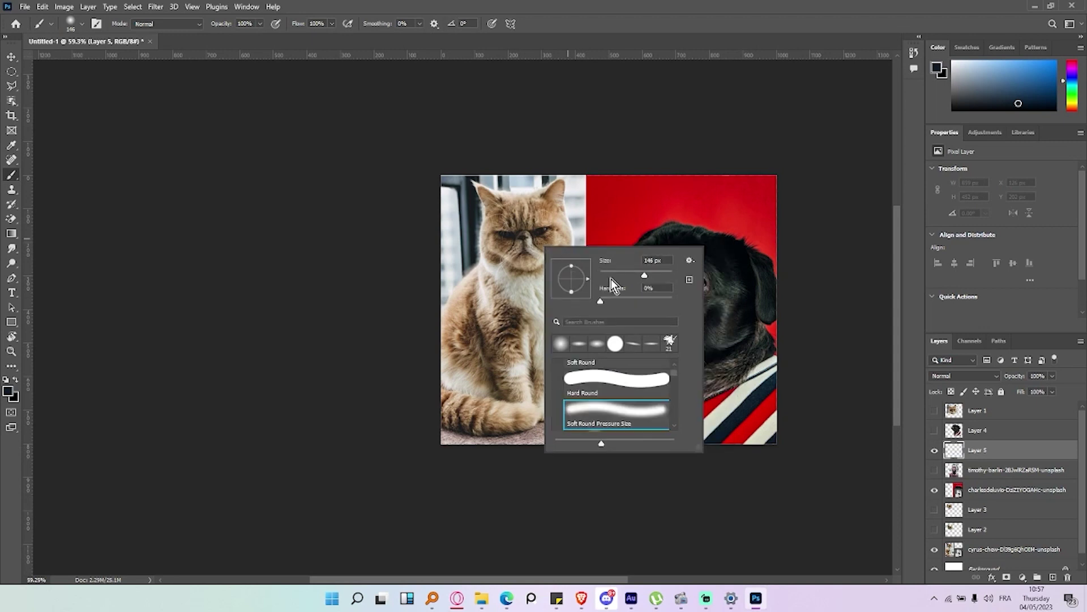
scroll(632, 407, down, 2)
scroll(630, 403, down, 2)
scroll(628, 399, down, 3)
scroll(627, 397, down, 3)
scroll(627, 398, down, 1)
scroll(627, 397, down, 1)
scroll(627, 397, down, 1)
scroll(627, 398, down, 1)
scroll(627, 397, up, 3)
scroll(627, 397, up, 2)
scroll(627, 396, up, 3)
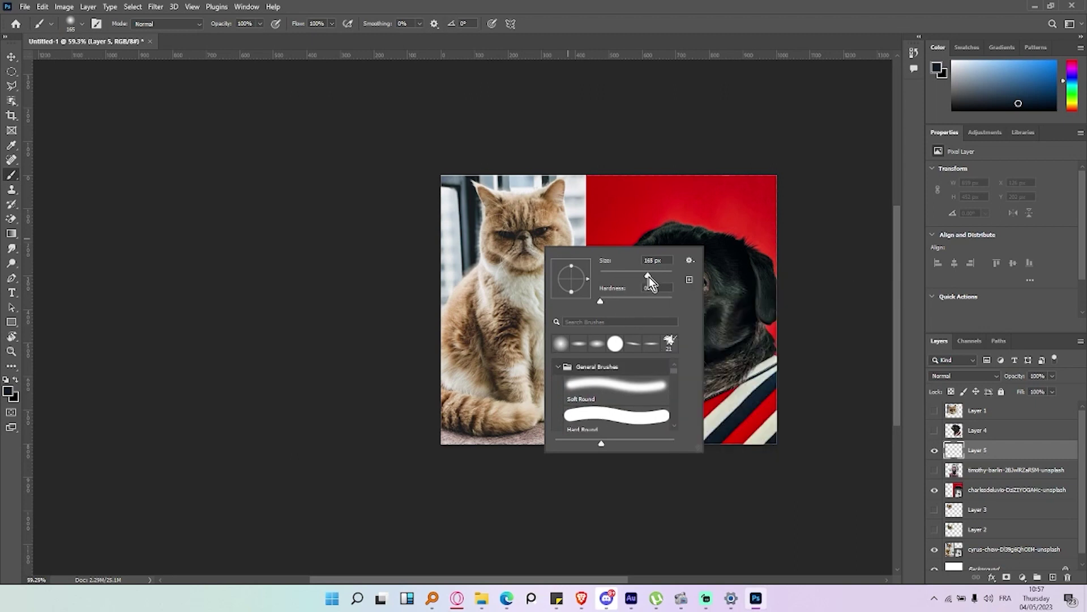
drag(641, 274, 643, 274)
key(Return)
Set the brush size to 50 px, undoing the soft test strokes on the cat.
drag(510, 221, 567, 226)
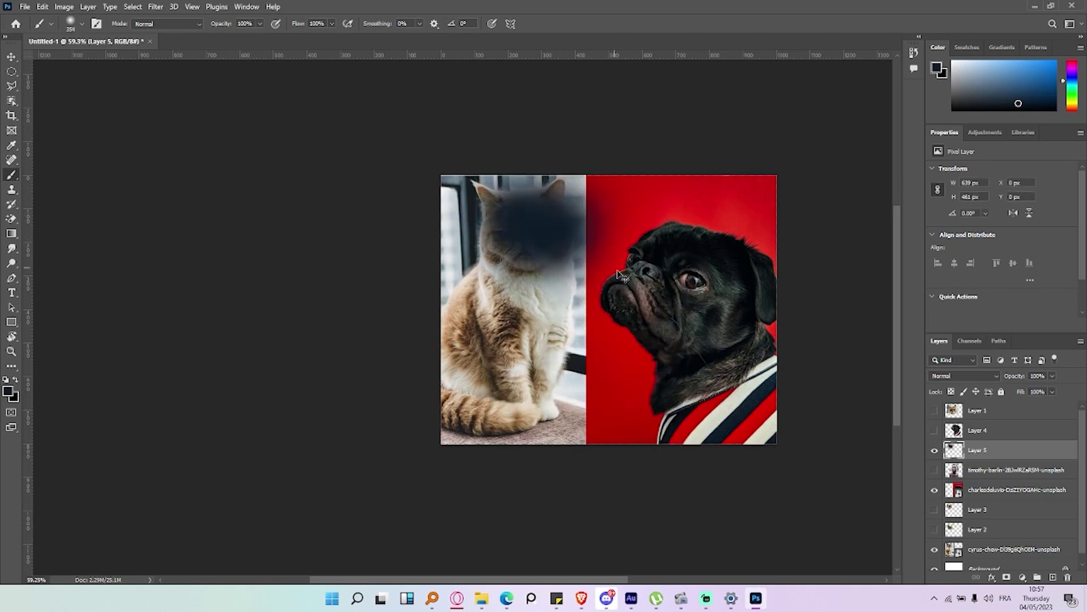
key(ctrl+z)
right_click(651, 280)
drag(737, 298, 696, 298)
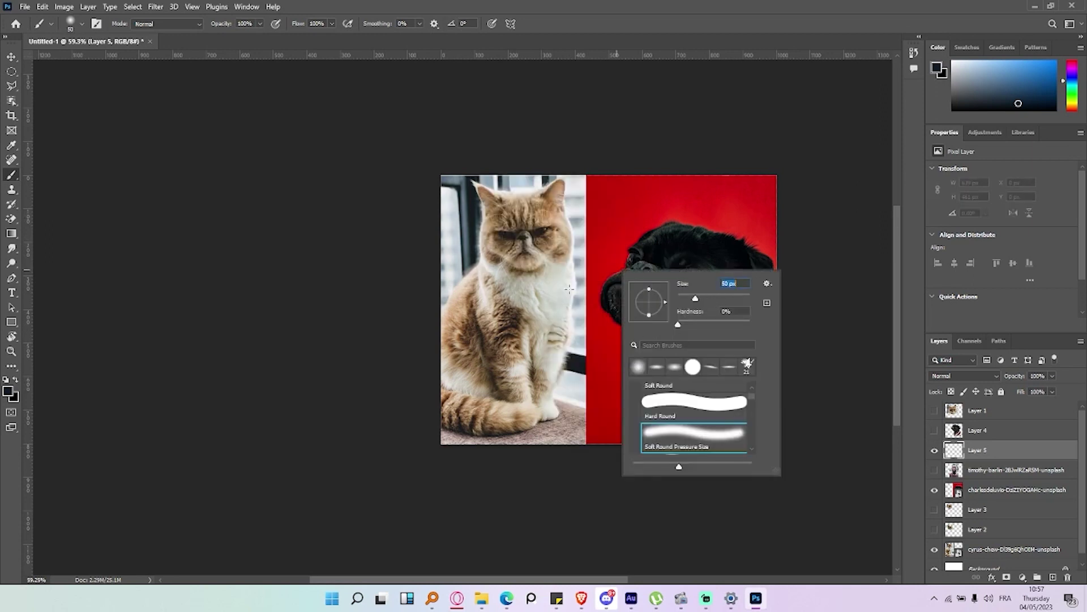
key(Return)
drag(566, 262, 558, 278)
key(ctrl+z)
Undo the scribbled test strokes and raise the brush hardness to 100%.
right_click(637, 277)
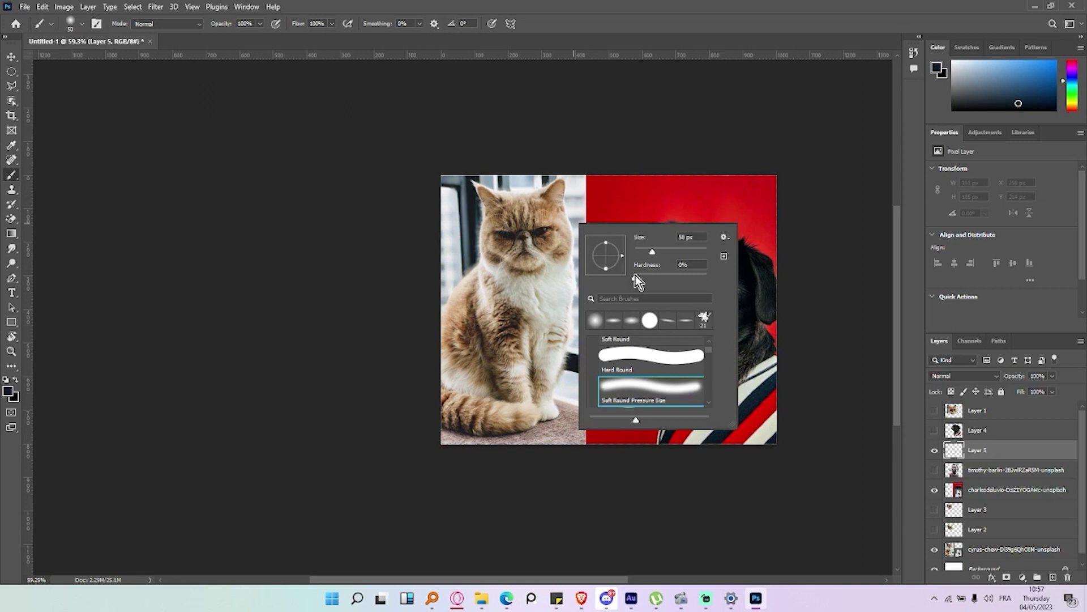
key(Return)
drag(498, 247, 651, 213)
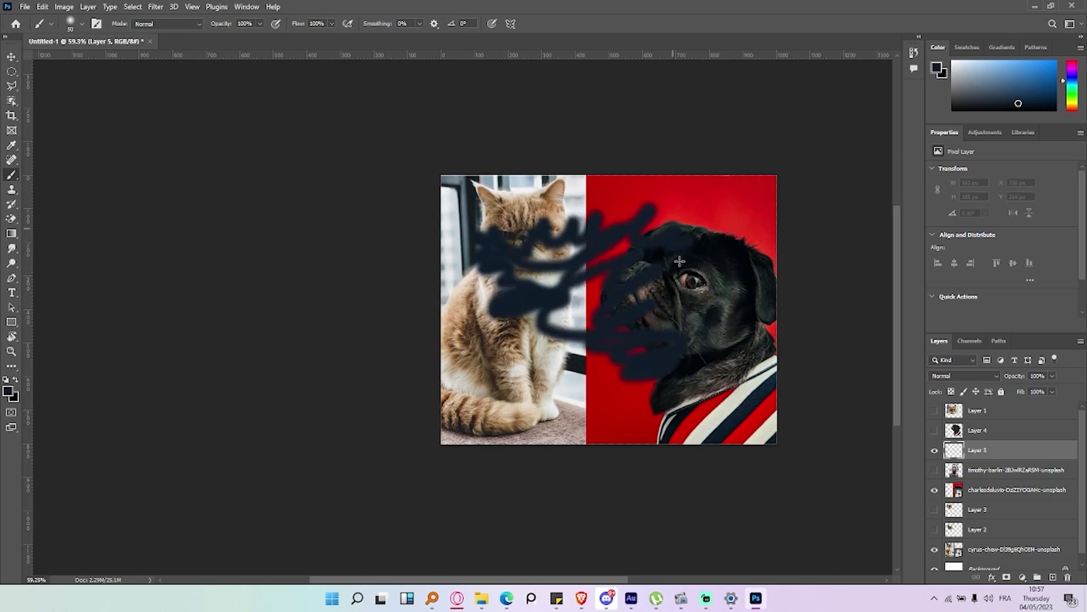
drag(704, 309, 527, 334)
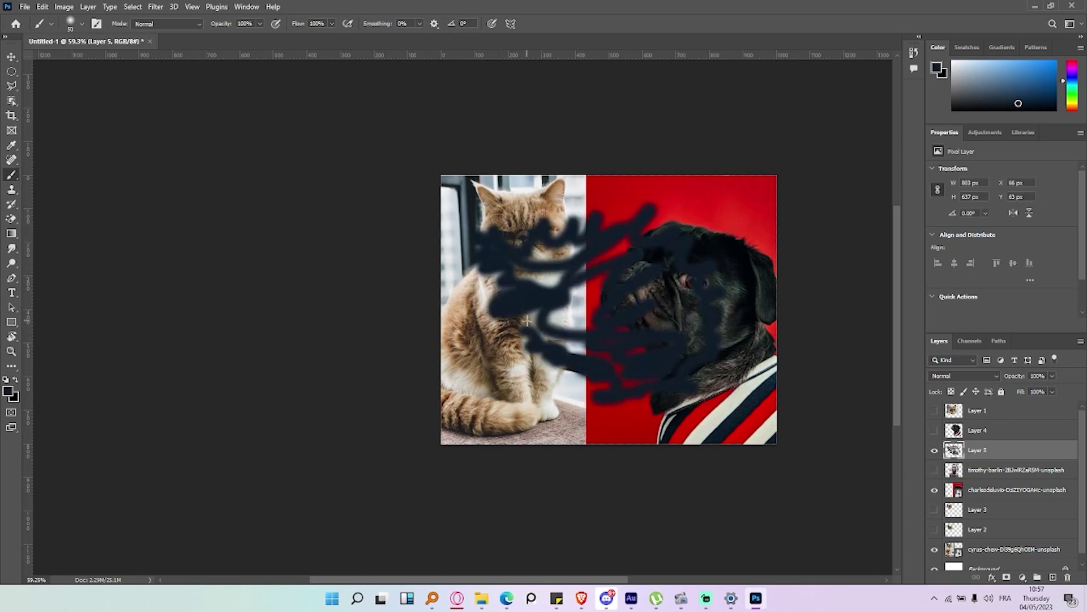
key(ctrl+z)
right_click(541, 288)
drag(611, 300, 711, 308)
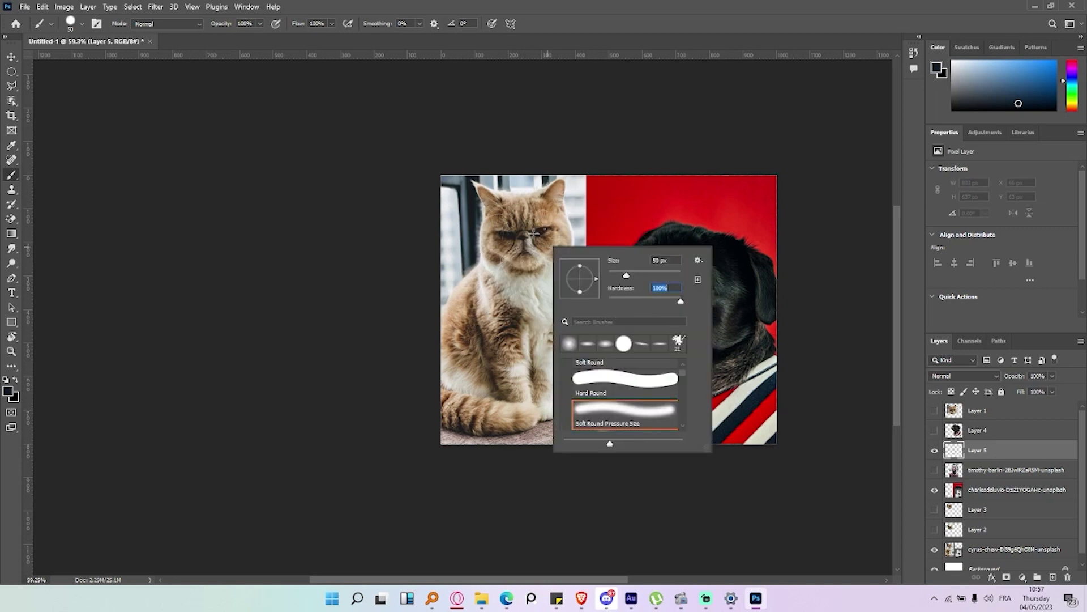
Paint hard dark strokes across the pug and cat, then clear them from Layer 5.
mouse_move(644, 213)
mouse_down()
mouse_move(561, 250)
mouse_move(645, 284)
mouse_move(646, 362)
mouse_move(629, 408)
mouse_move(544, 385)
mouse_move(521, 334)
mouse_up()
scroll(651, 301, up, 1)
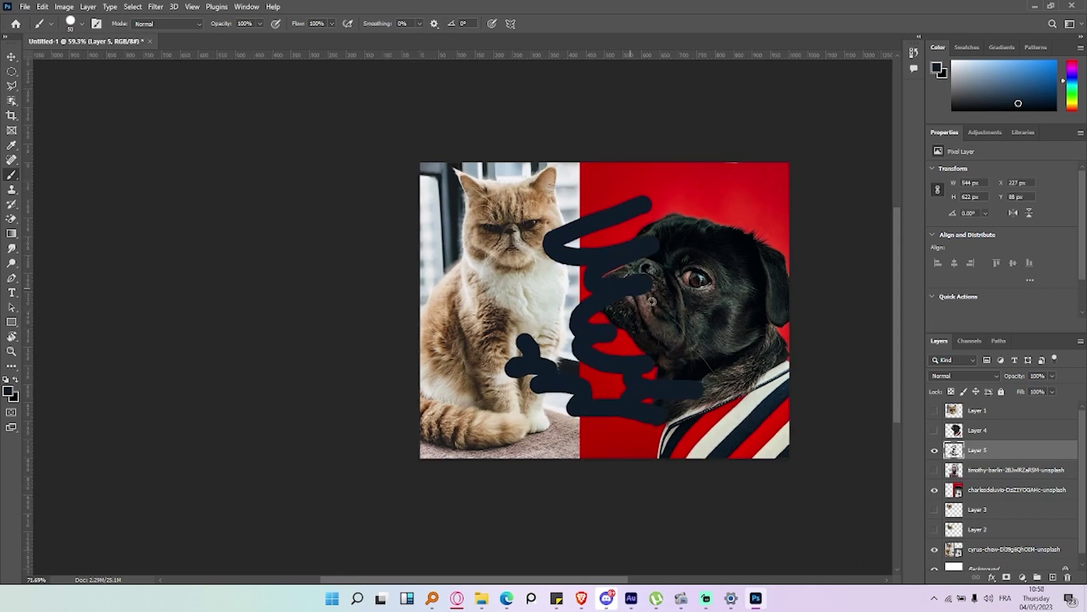
scroll(652, 302, up, 2)
mouse_move(408, 295)
mouse_down()
mouse_move(391, 252)
mouse_move(566, 321)
mouse_up()
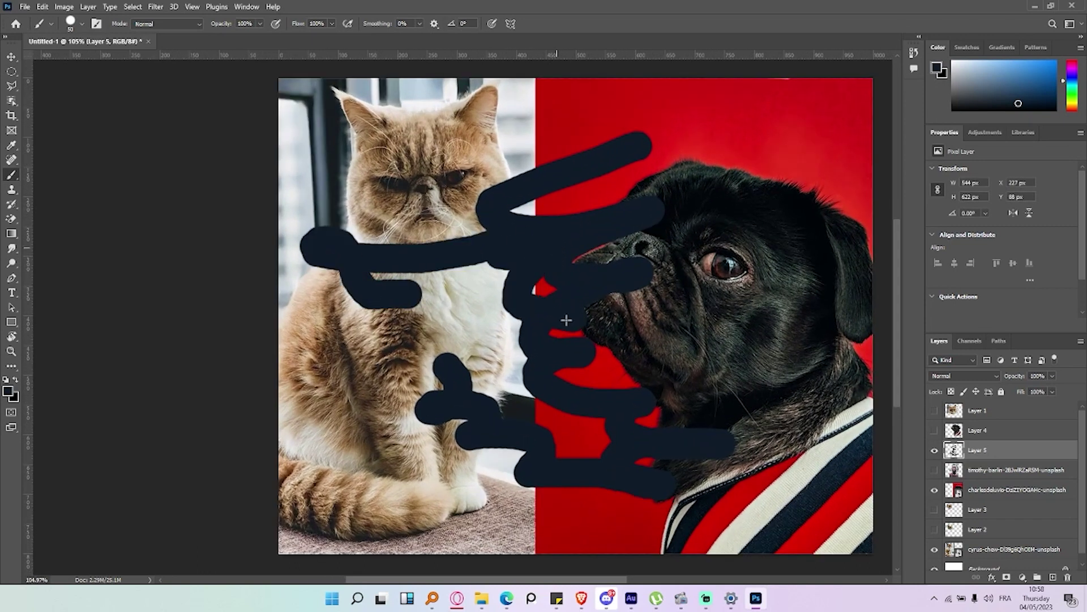
key(ctrl+a)
key(Delete)
key(ctrl+d)
Paint translucent strokes at 40% brush opacity, then restore opacity to 100%.
click(260, 24)
drag(254, 37, 244, 36)
mouse_move(567, 153)
mouse_down()
mouse_move(659, 294)
mouse_move(566, 340)
mouse_up()
mouse_move(509, 218)
mouse_down()
mouse_move(408, 289)
mouse_move(640, 255)
mouse_move(688, 327)
mouse_up()
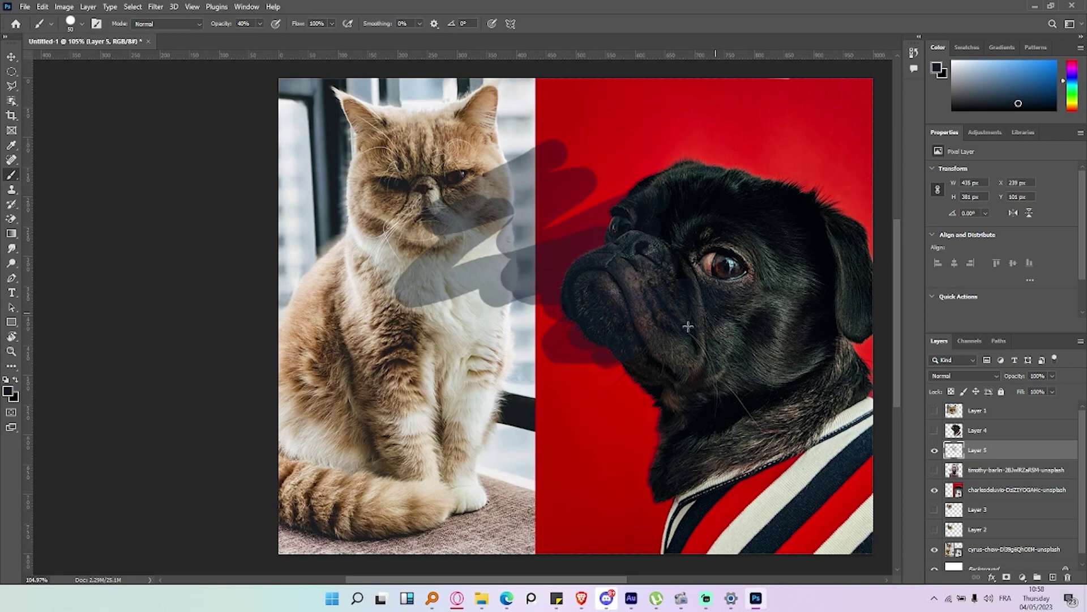
click(259, 24)
drag(257, 37, 324, 41)
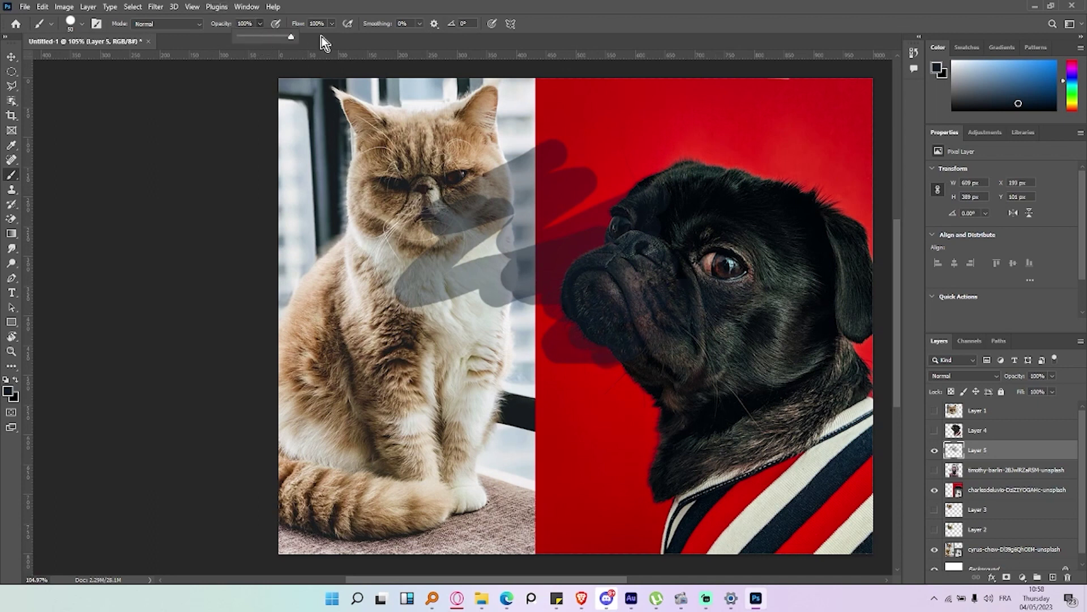
Paint opaque dark zigzag strokes across the cat and pug, then hide them.
mouse_move(493, 175)
mouse_down()
mouse_move(464, 199)
mouse_move(669, 227)
mouse_move(646, 309)
mouse_up()
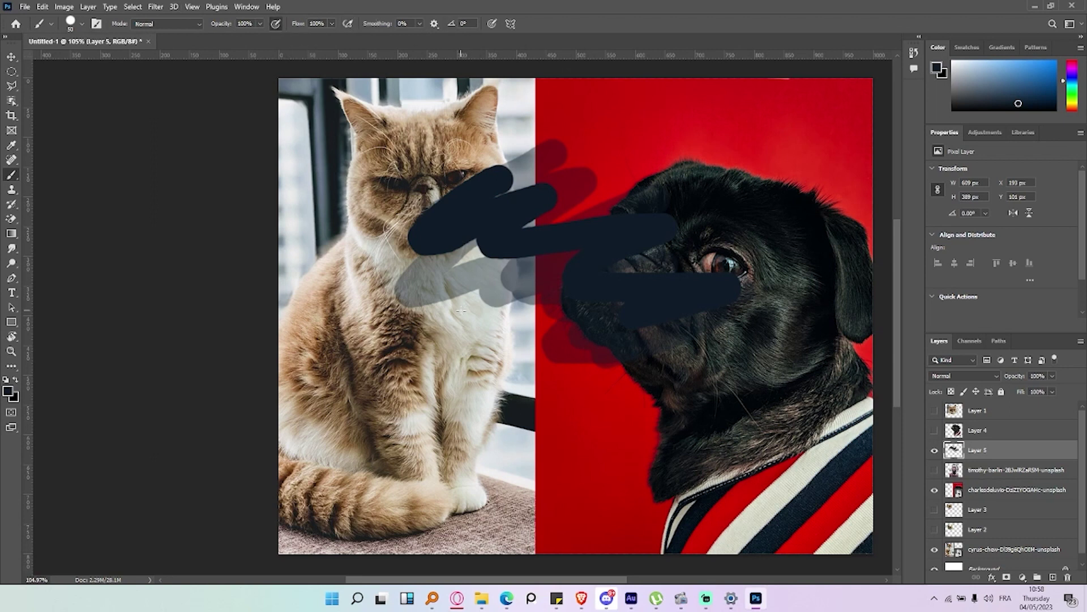
drag(442, 321, 787, 467)
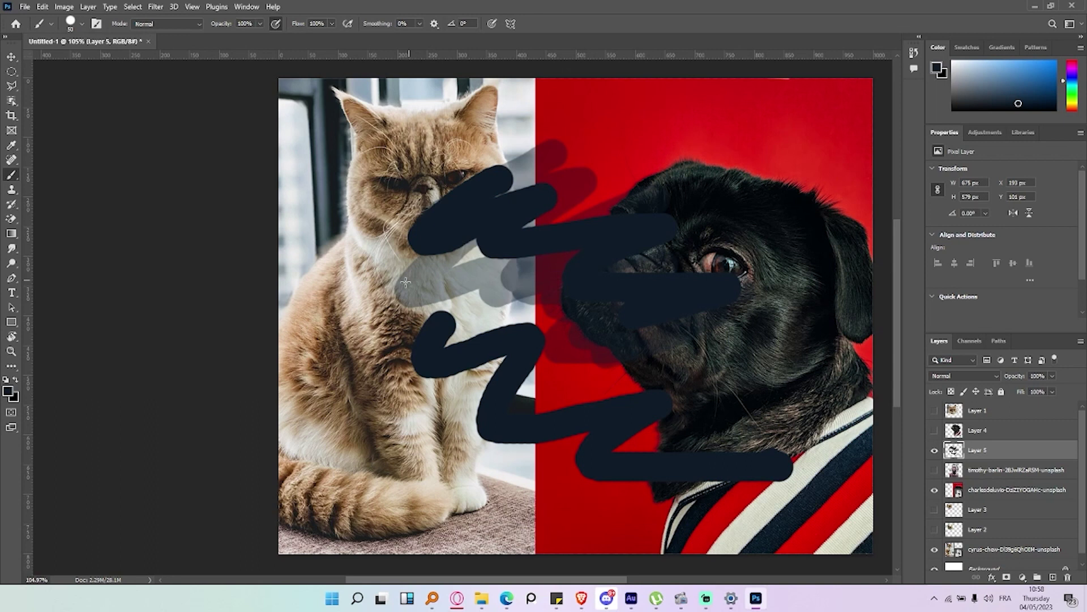
drag(369, 264, 589, 314)
drag(391, 121, 801, 154)
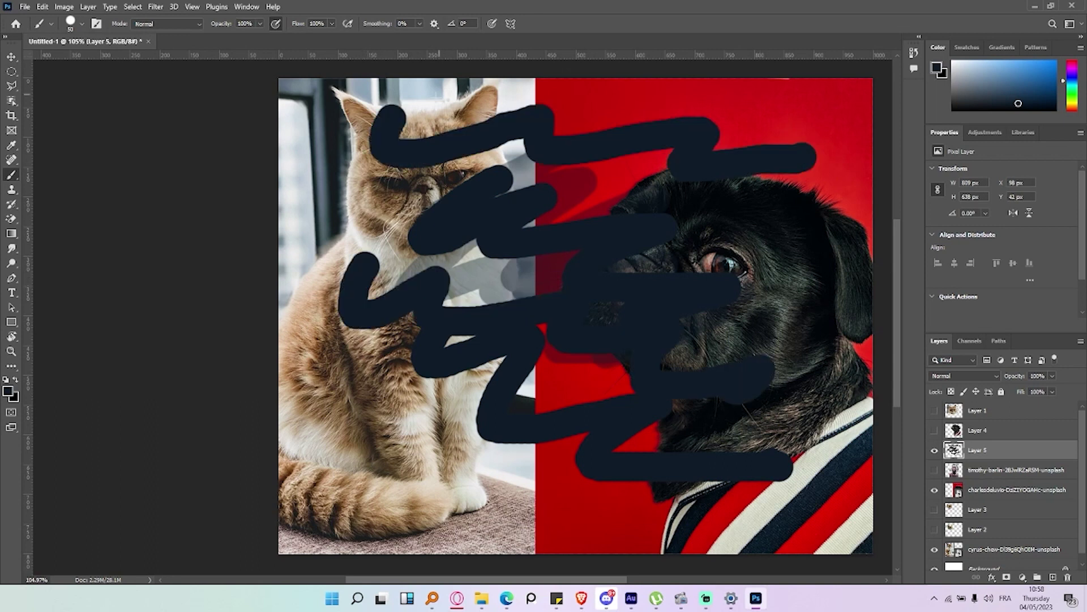
drag(340, 157, 374, 232)
key(ctrl+comma)
key(s)
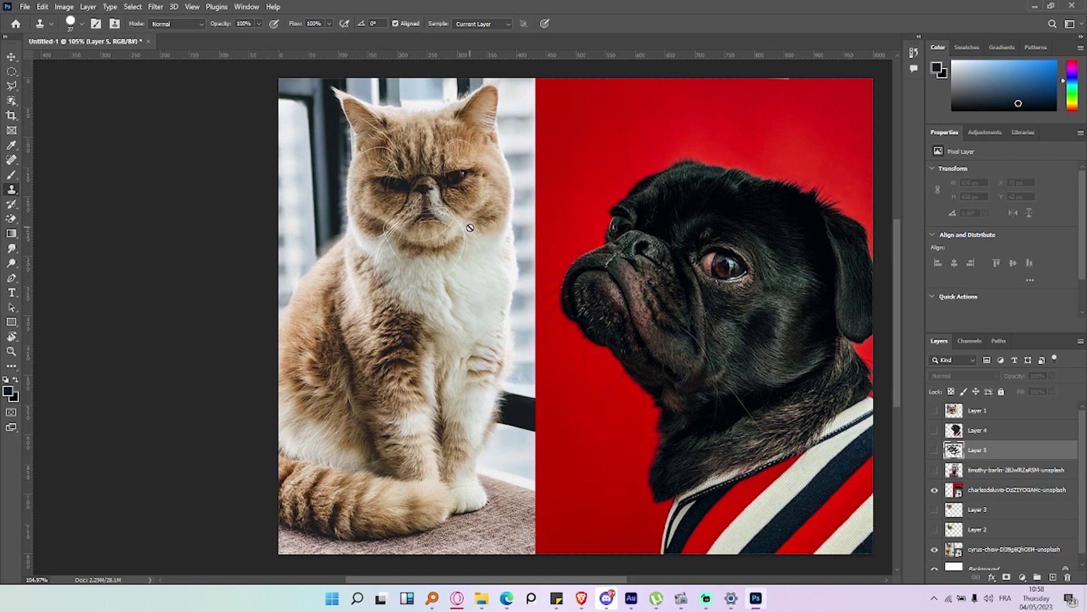
Duplicate the pug photo layer, rasterize the copy, and shift it slightly down and right.
click(11, 57)
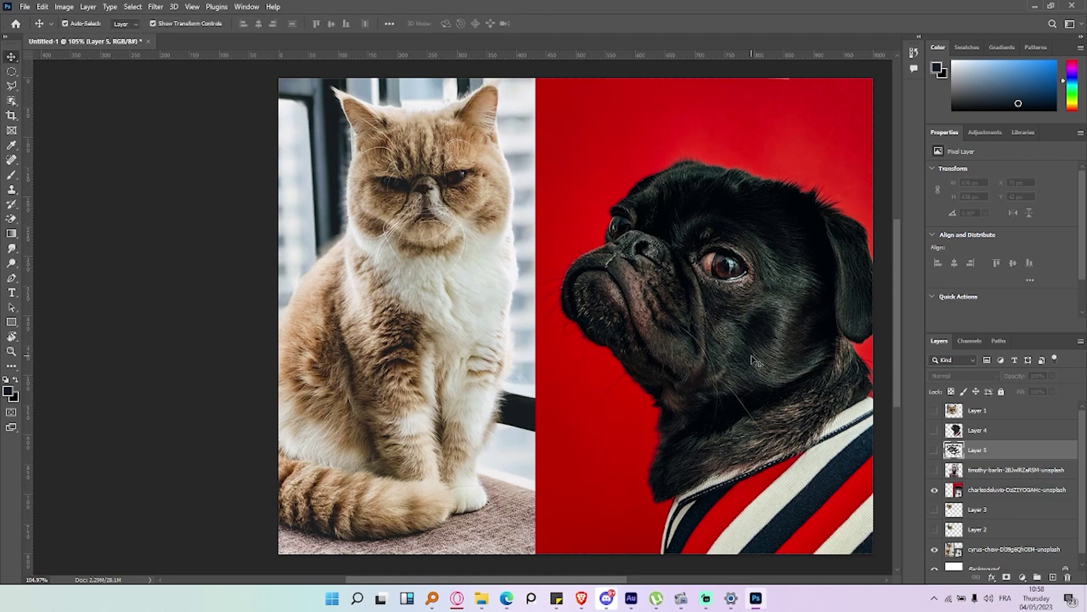
click(994, 492)
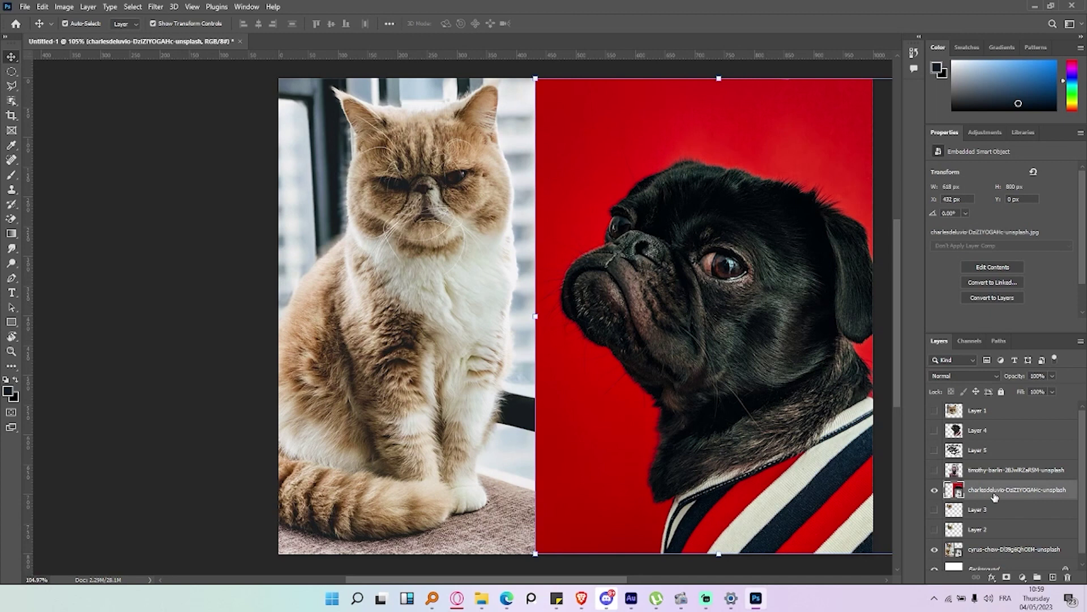
key(ctrl+j)
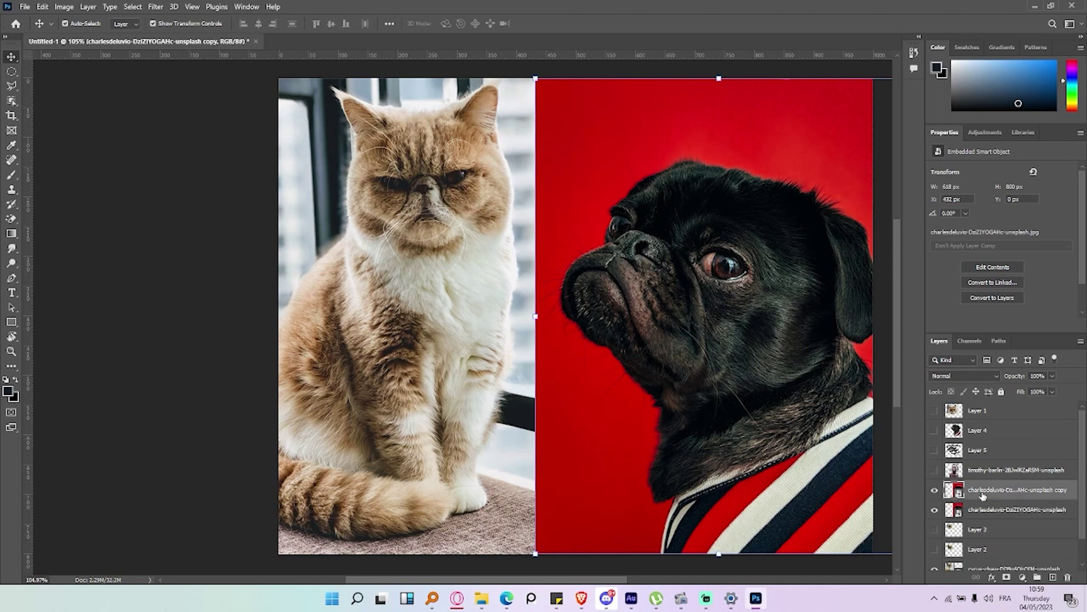
right_click(982, 496)
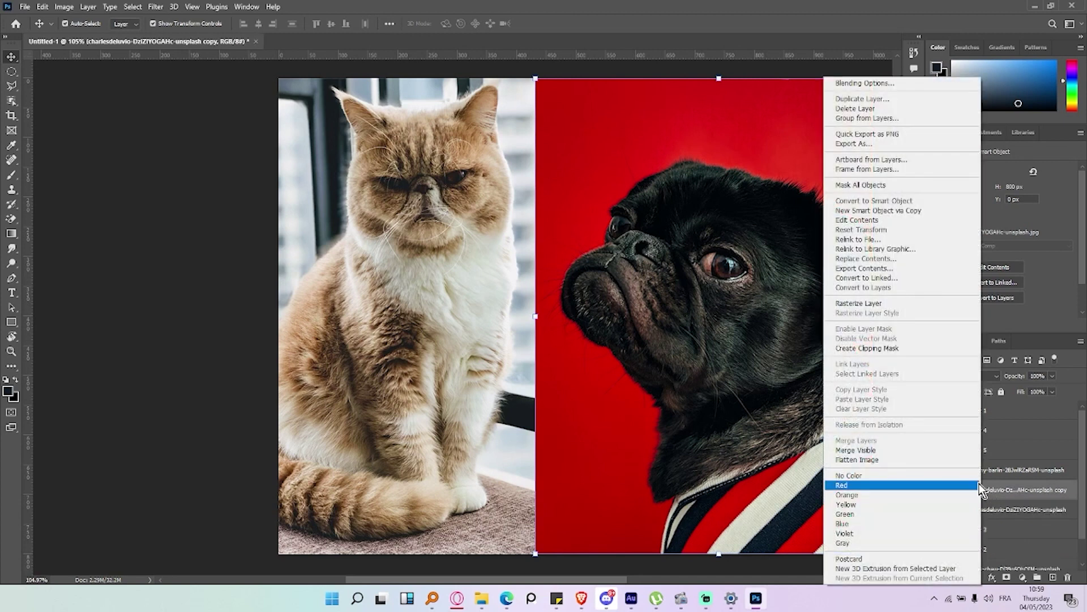
click(894, 305)
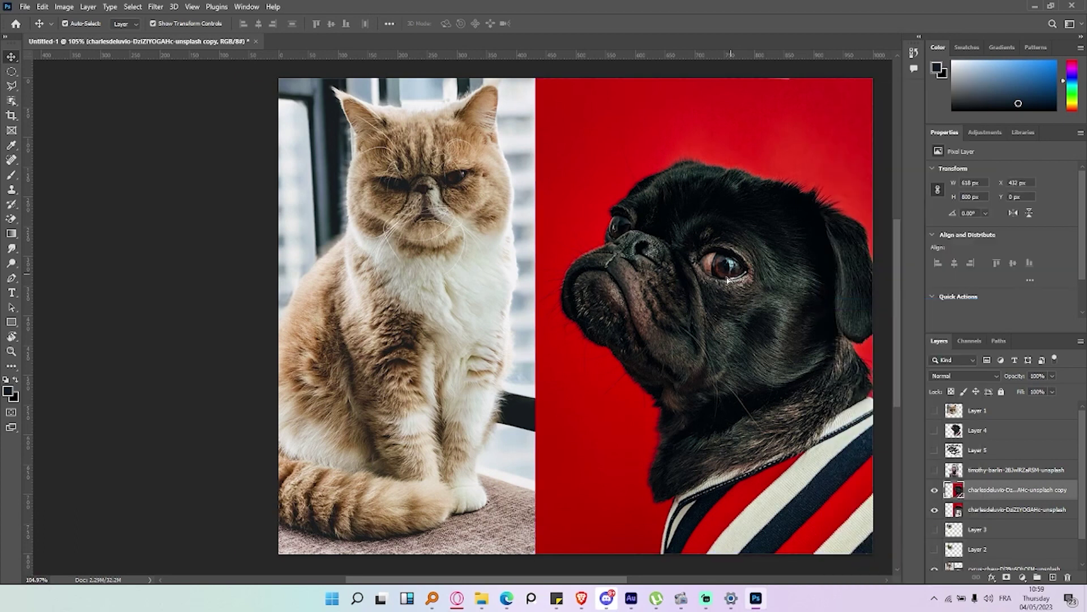
drag(732, 277, 642, 306)
alt+scroll(642, 305, up, 2)
alt+scroll(640, 312, up, 2)
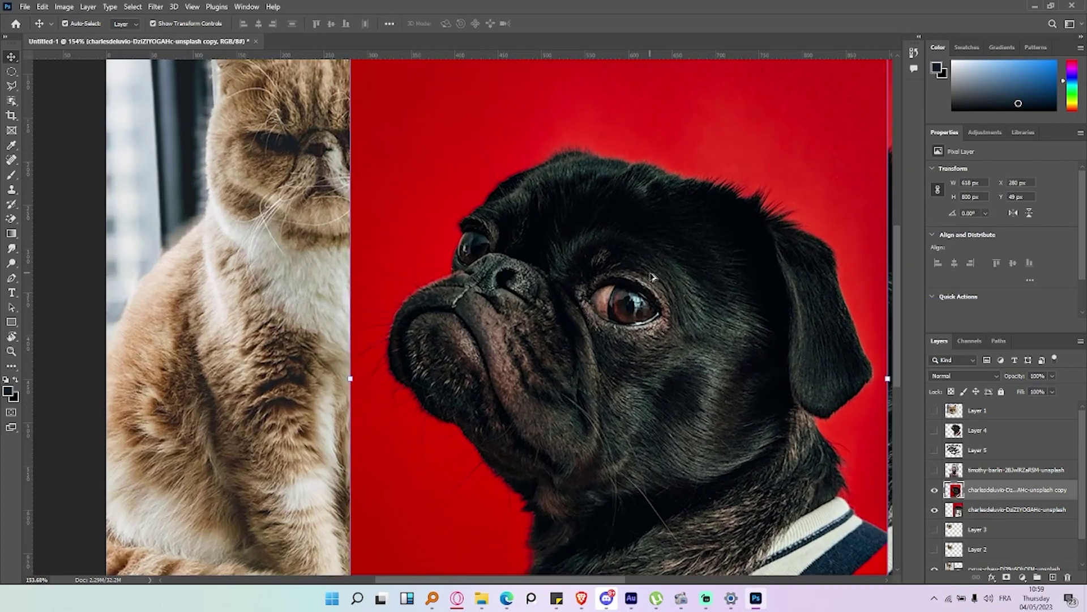
alt+scroll(637, 322, up, 1)
drag(679, 325, 813, 342)
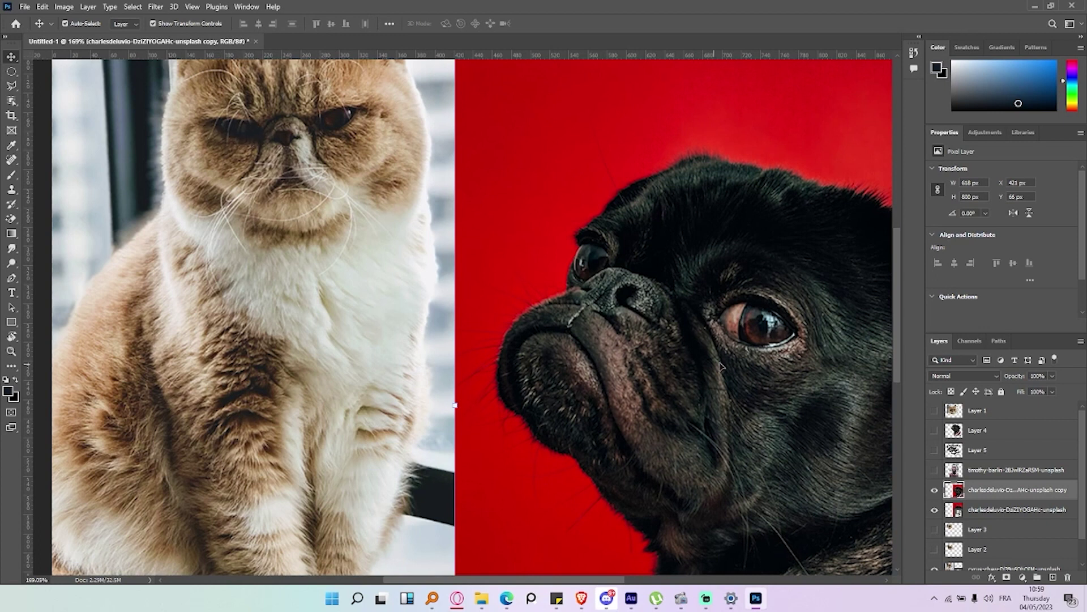
click(11, 190)
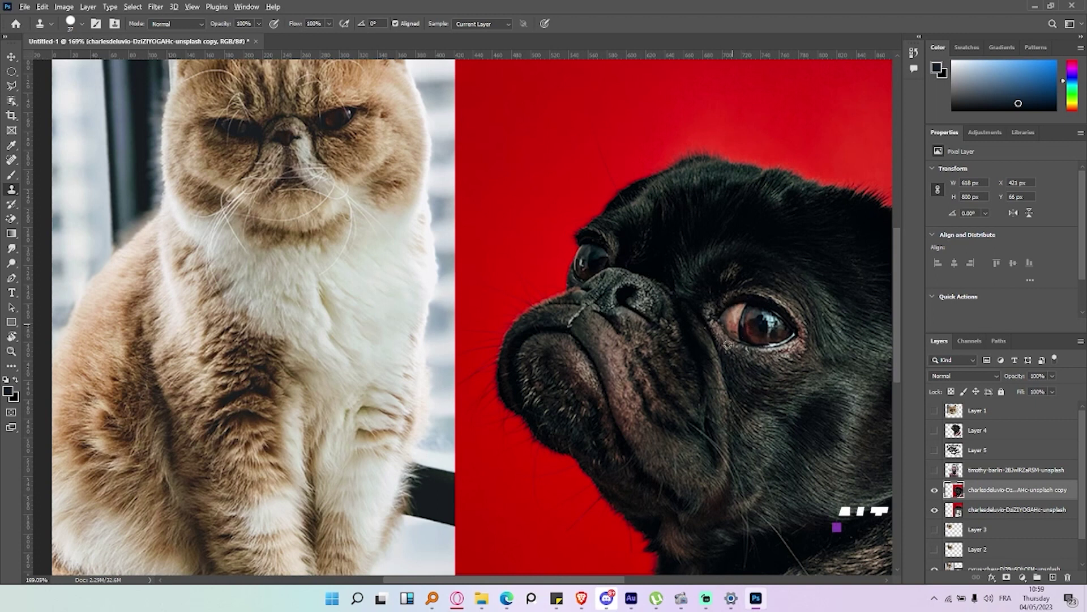
key(alt)
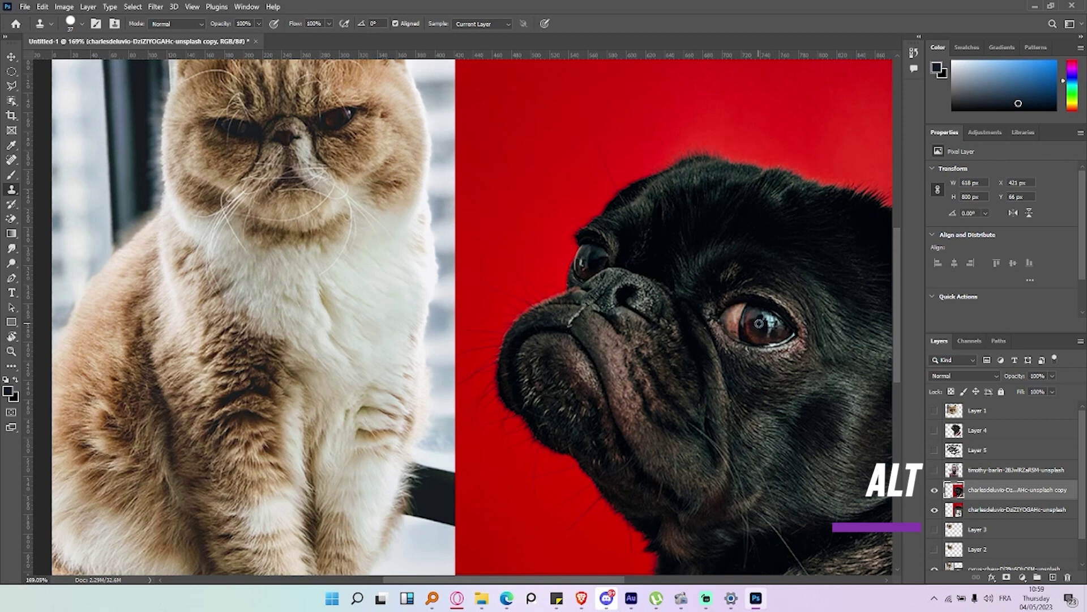
alt+click(761, 323)
drag(212, 127, 248, 137)
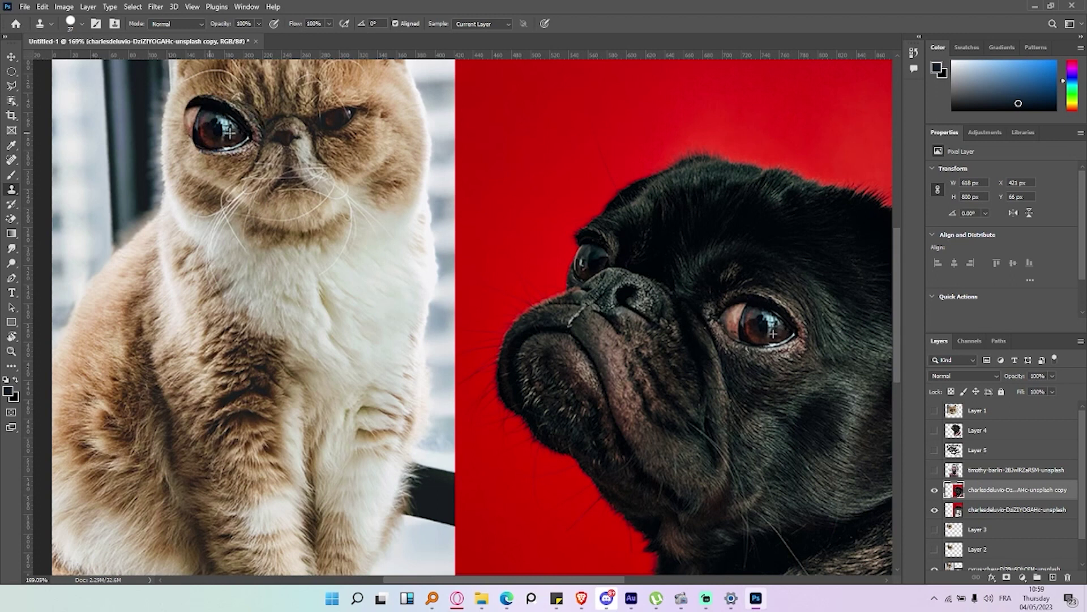
mouse_move(198, 148)
mouse_down()
mouse_move(226, 145)
mouse_move(205, 121)
mouse_up()
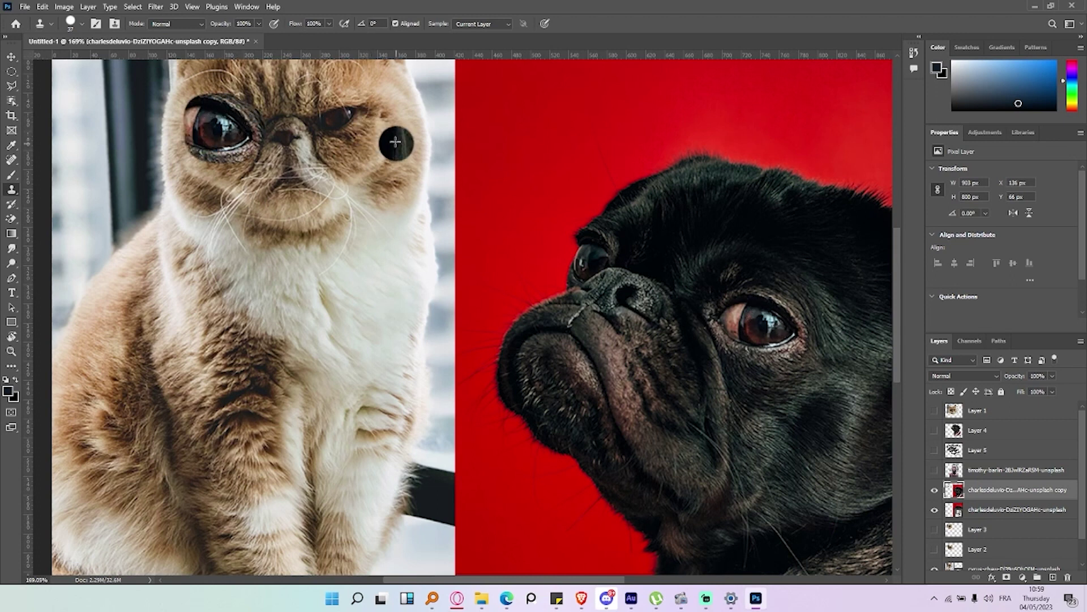
scroll(393, 142, down, 4)
scroll(406, 143, up, 1)
scroll(407, 142, up, 1)
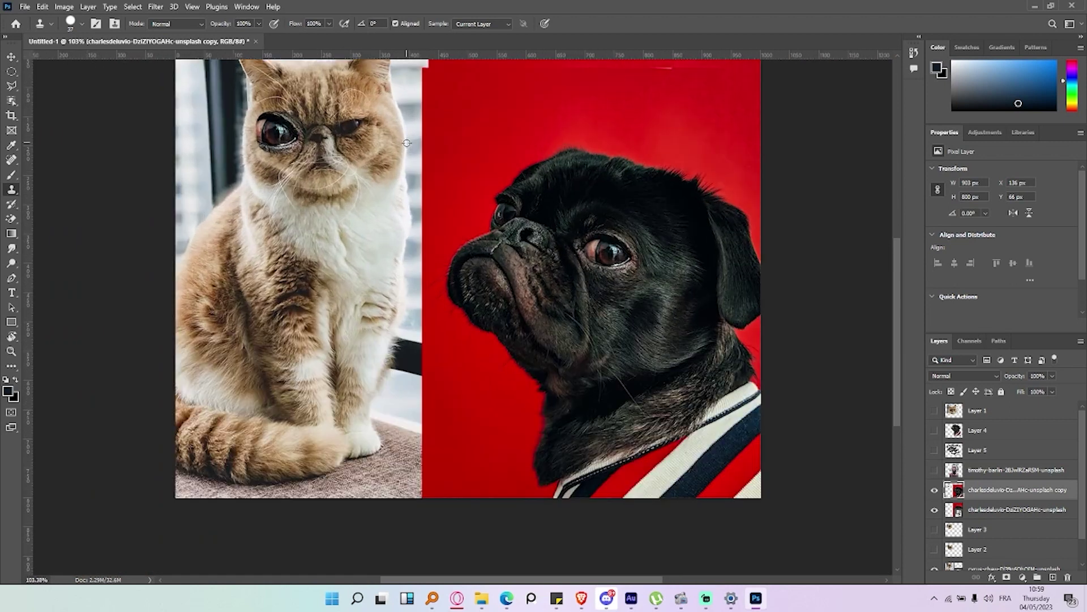
scroll(407, 143, up, 1)
scroll(406, 142, up, 1)
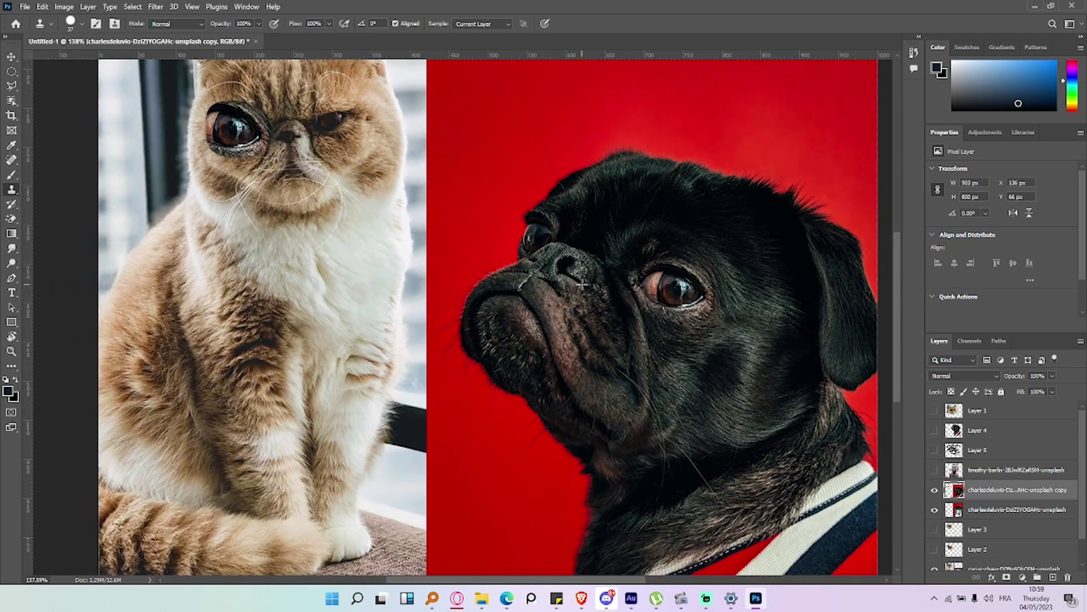
alt+click(561, 262)
mouse_move(282, 135)
mouse_down()
mouse_move(301, 150)
mouse_move(286, 146)
mouse_up()
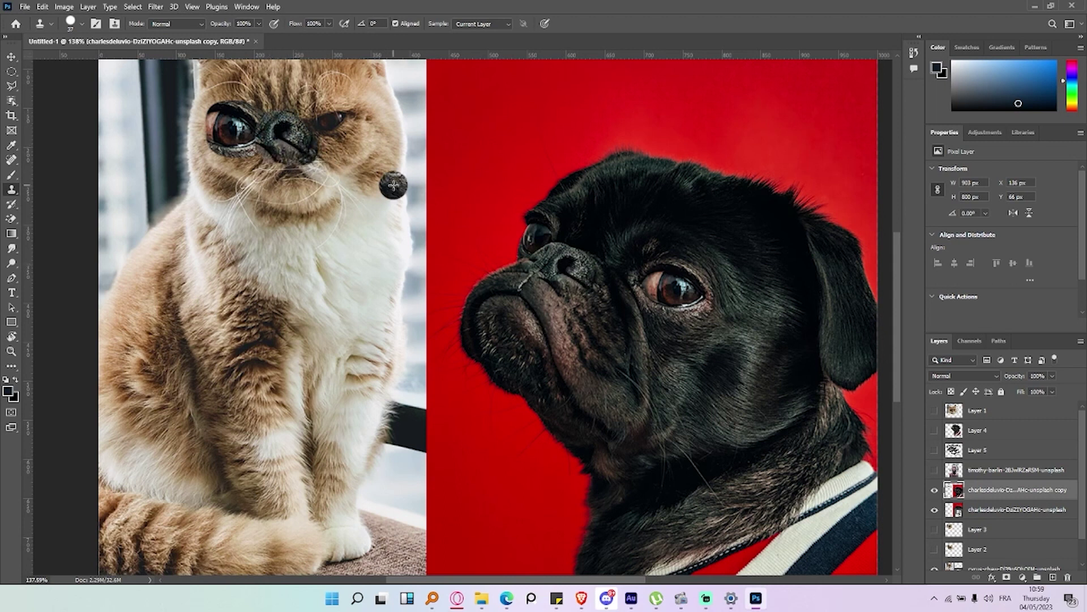
scroll(457, 256, down, 3)
scroll(458, 255, down, 1)
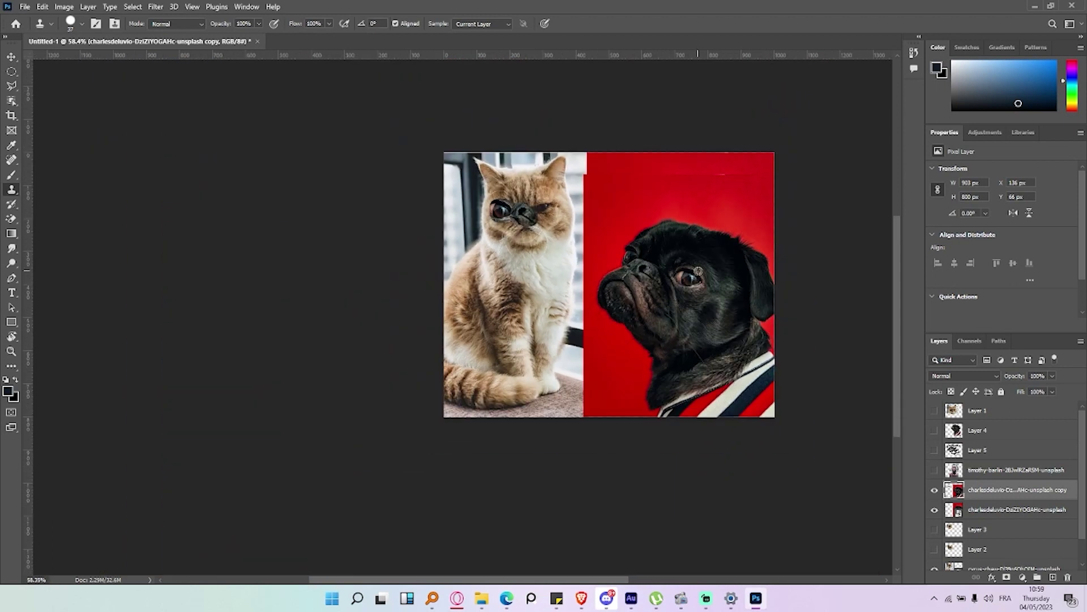
scroll(458, 256, up, 4)
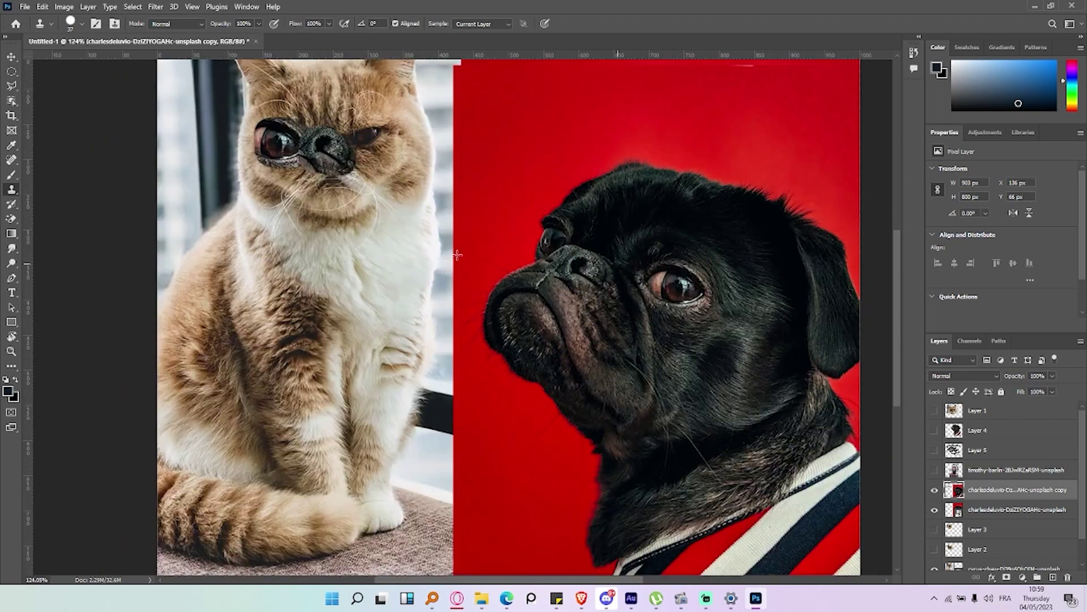
click(14, 219)
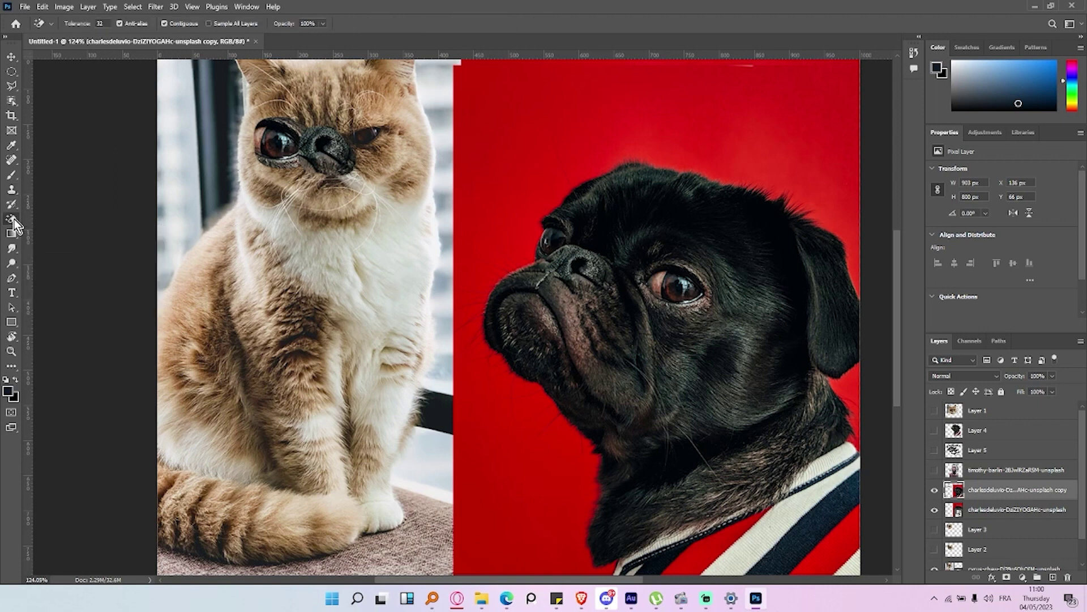
click(56, 219)
drag(425, 195, 334, 182)
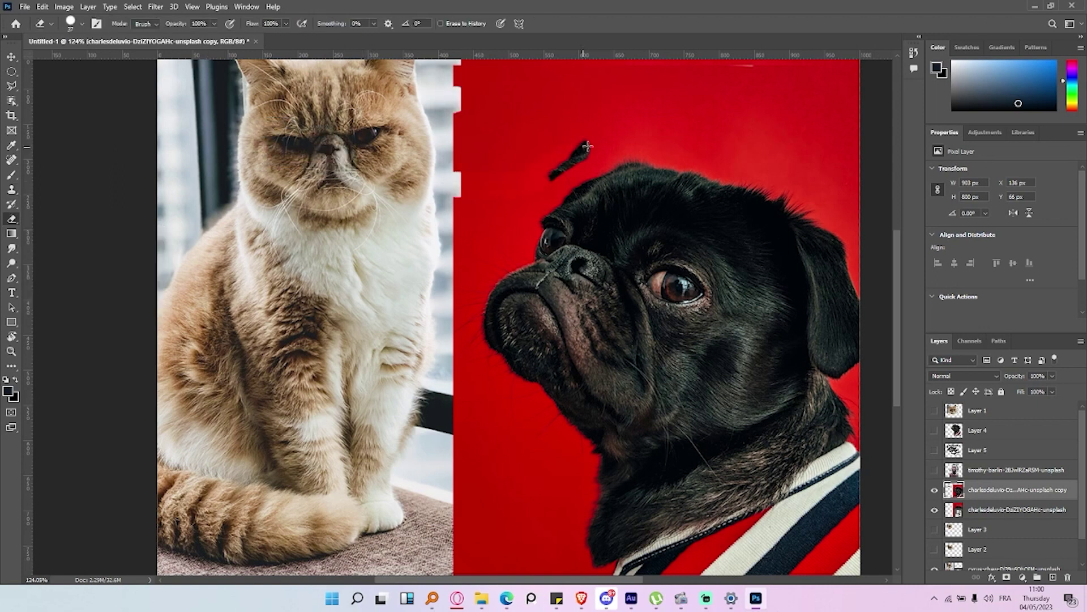
key(ctrl+z)
drag(296, 135, 339, 164)
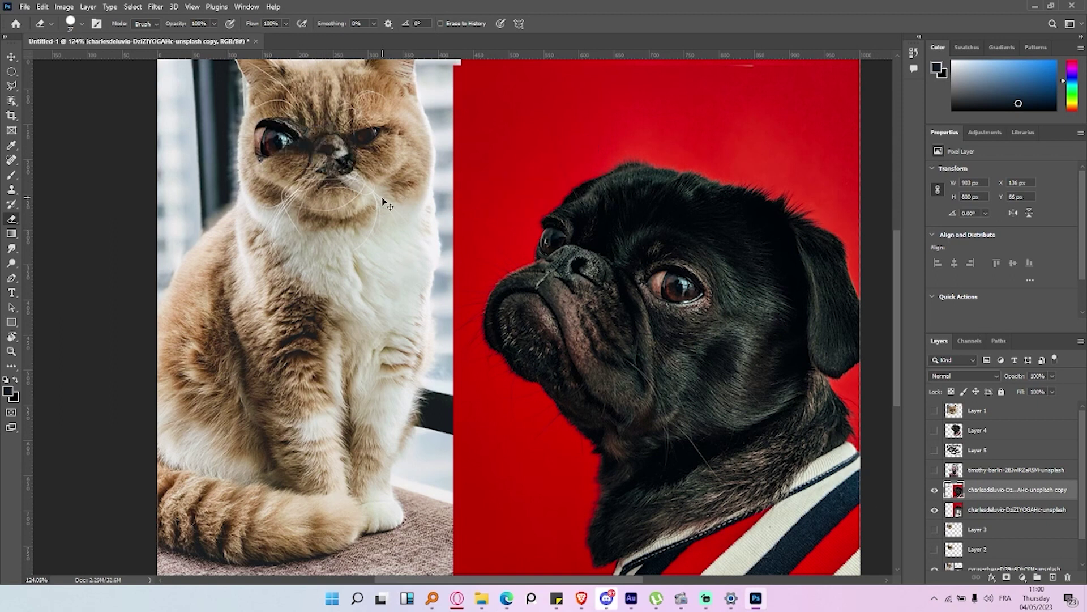
drag(264, 133, 303, 145)
right_click(11, 233)
click(56, 244)
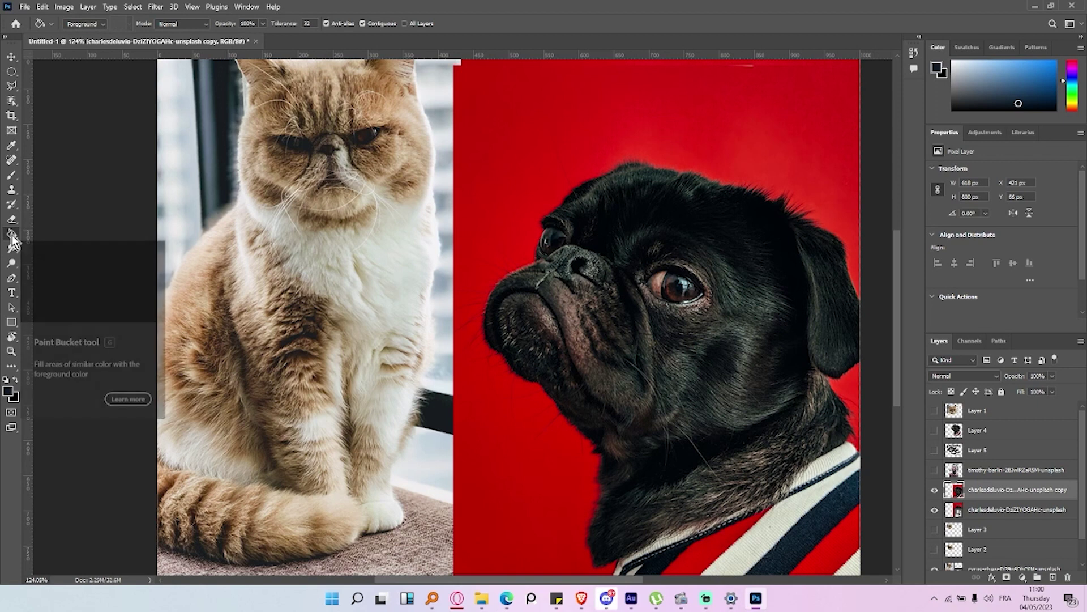
Add new Layer 6 and test a dark navy Paint Bucket fill, then undo it.
right_click(12, 237)
click(13, 238)
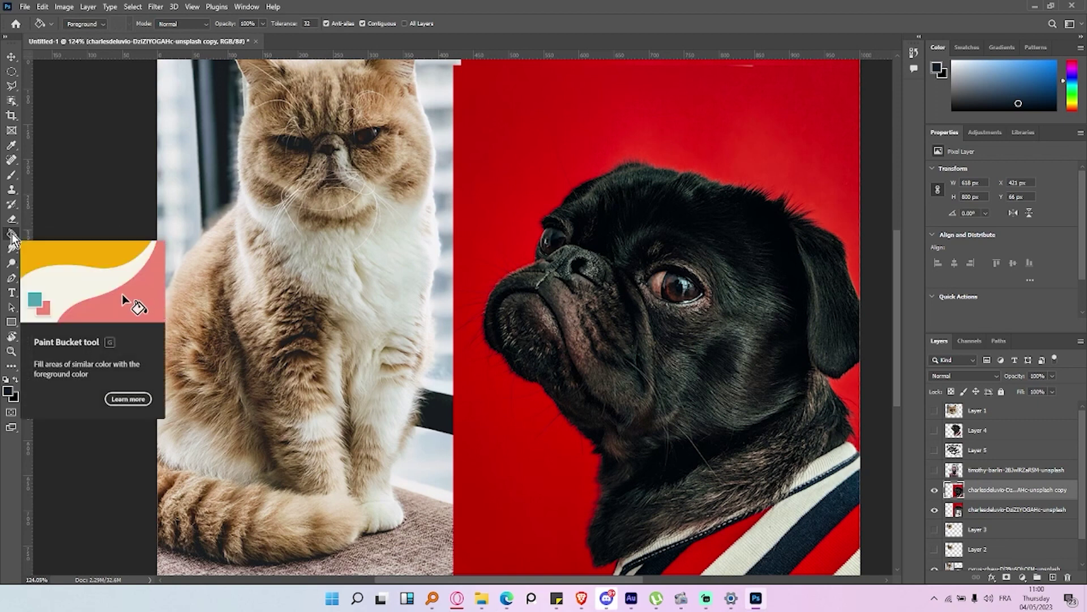
right_click(13, 238)
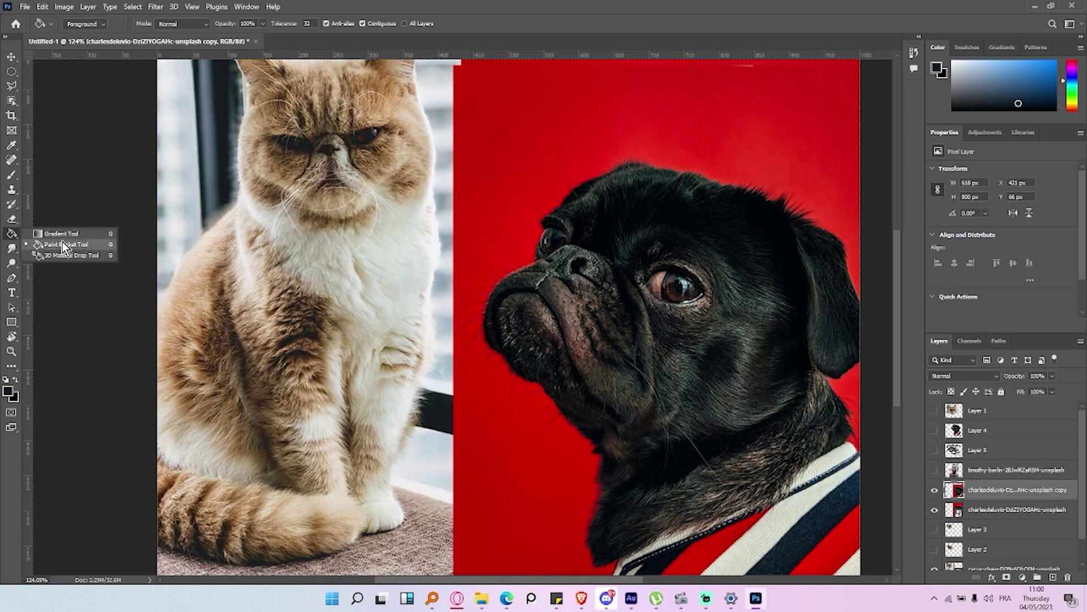
click(13, 241)
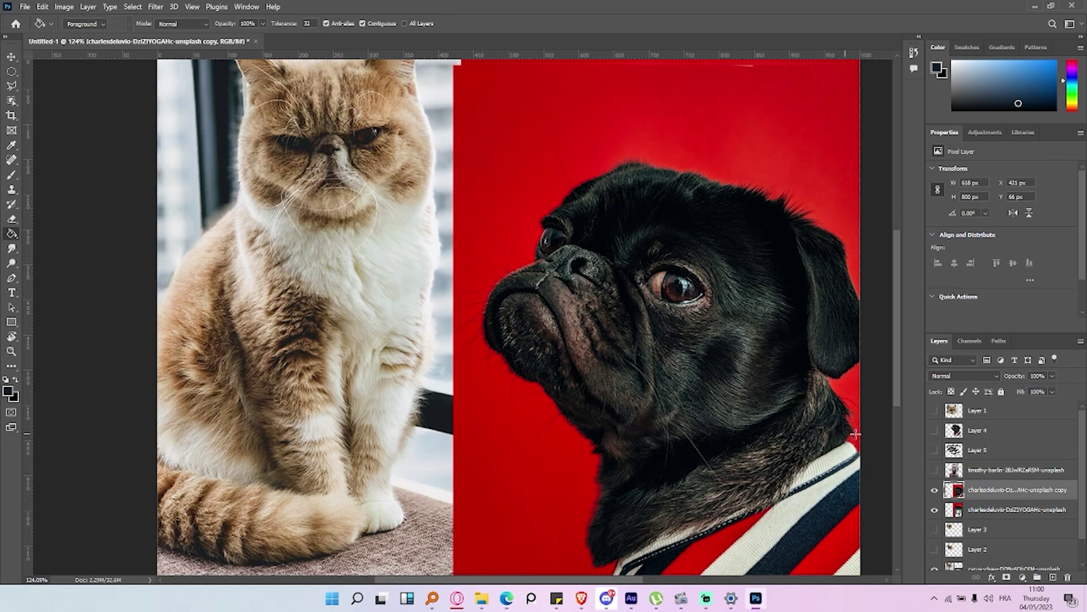
click(1053, 577)
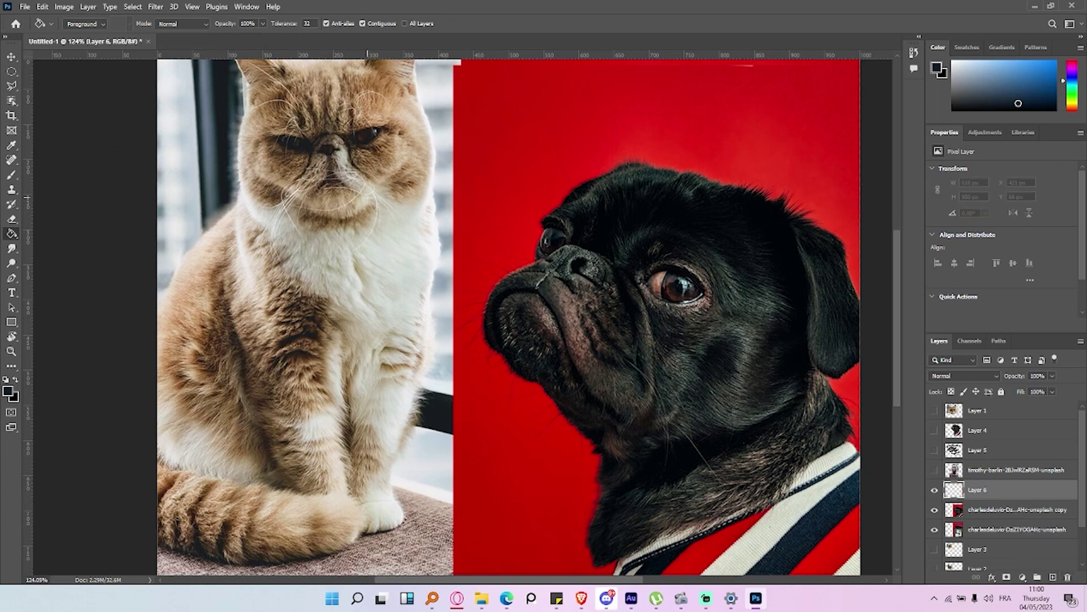
click(358, 193)
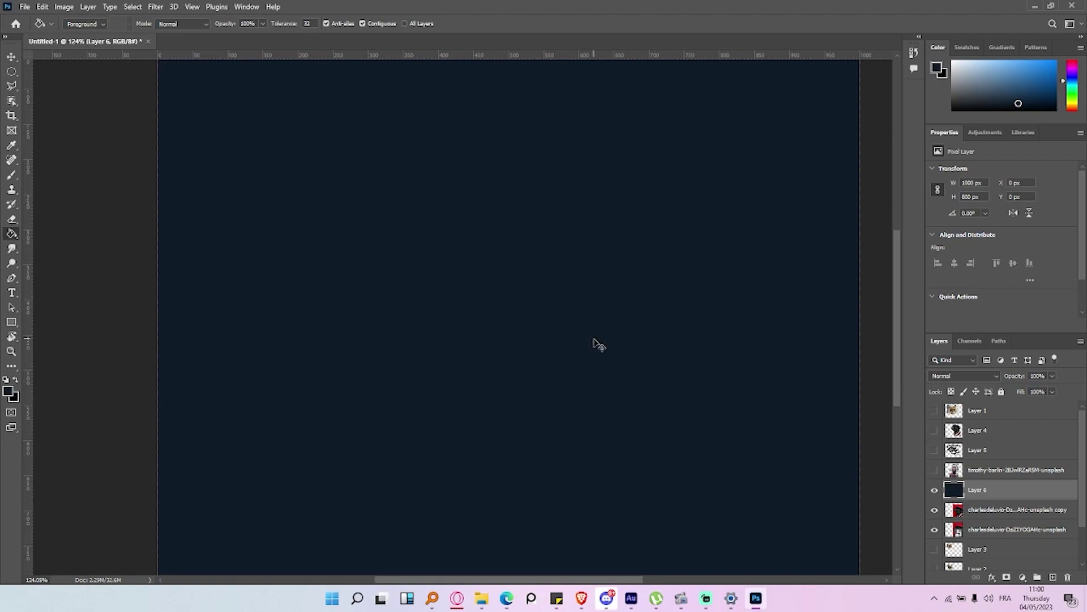
key(ctrl+z)
Fill Layer 6 with a navy-to-black gradient across the canvas.
right_click(12, 233)
click(54, 234)
drag(309, 248, 781, 271)
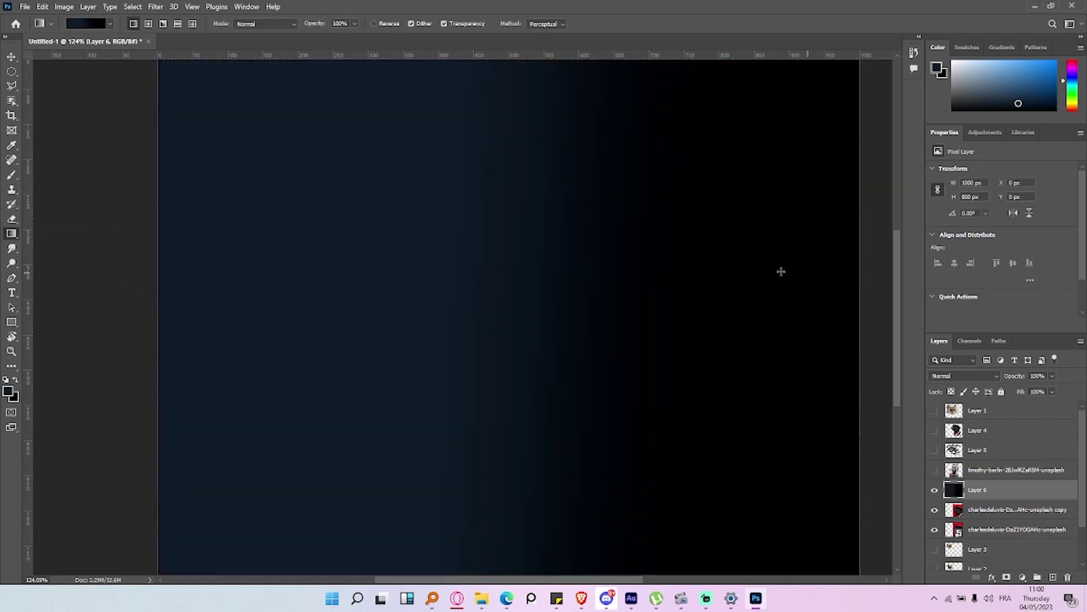
key(ctrl+z)
click(12, 249)
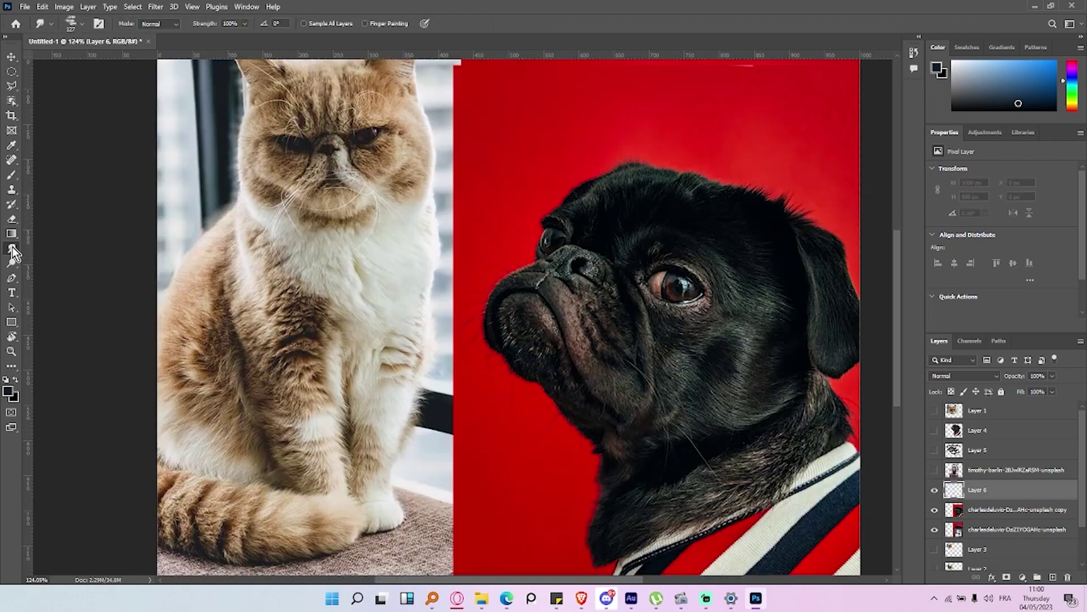
click(13, 252)
click(997, 509)
right_click(674, 171)
scroll(748, 317, down, 2)
scroll(752, 298, down, 2)
scroll(751, 303, up, 2)
scroll(747, 312, up, 2)
scroll(745, 322, up, 2)
scroll(740, 334, up, 2)
click(739, 314)
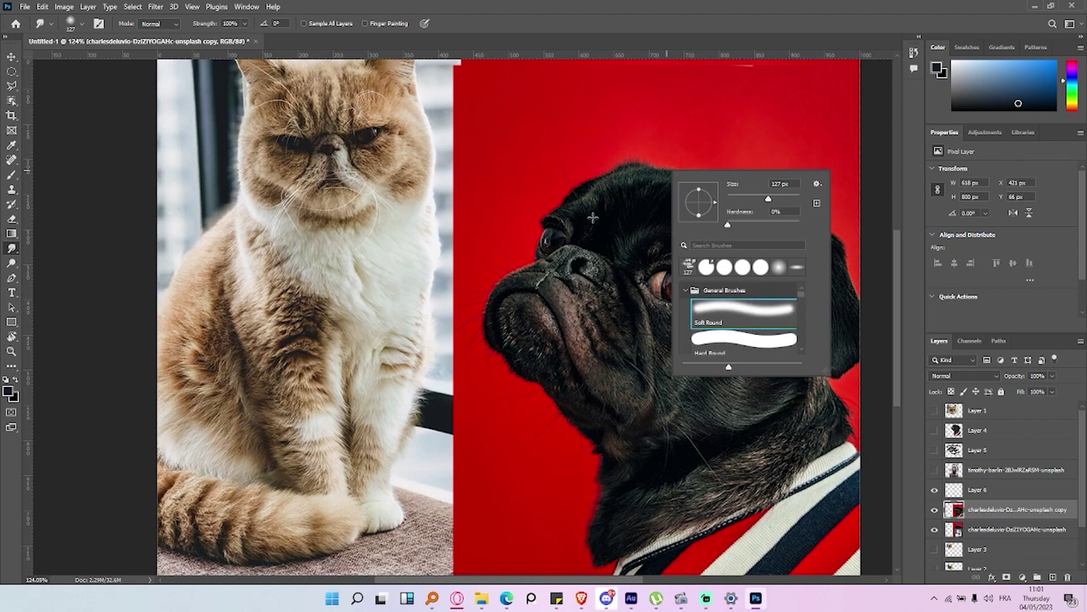
key(Return)
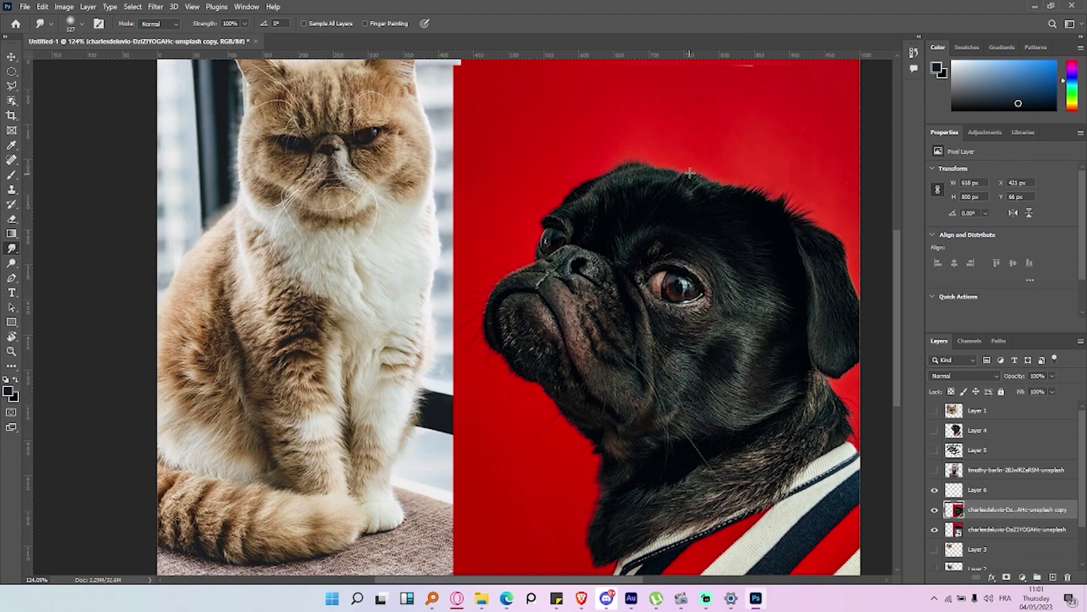
drag(679, 184, 734, 141)
key(ctrl+z)
drag(687, 187, 644, 153)
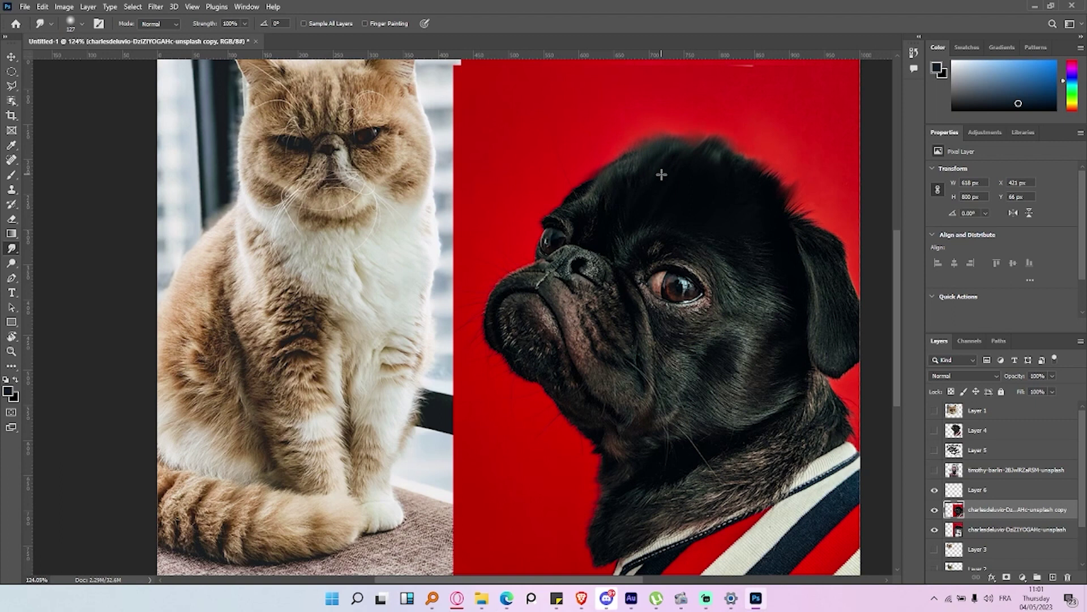
right_click(661, 174)
drag(756, 198, 728, 197)
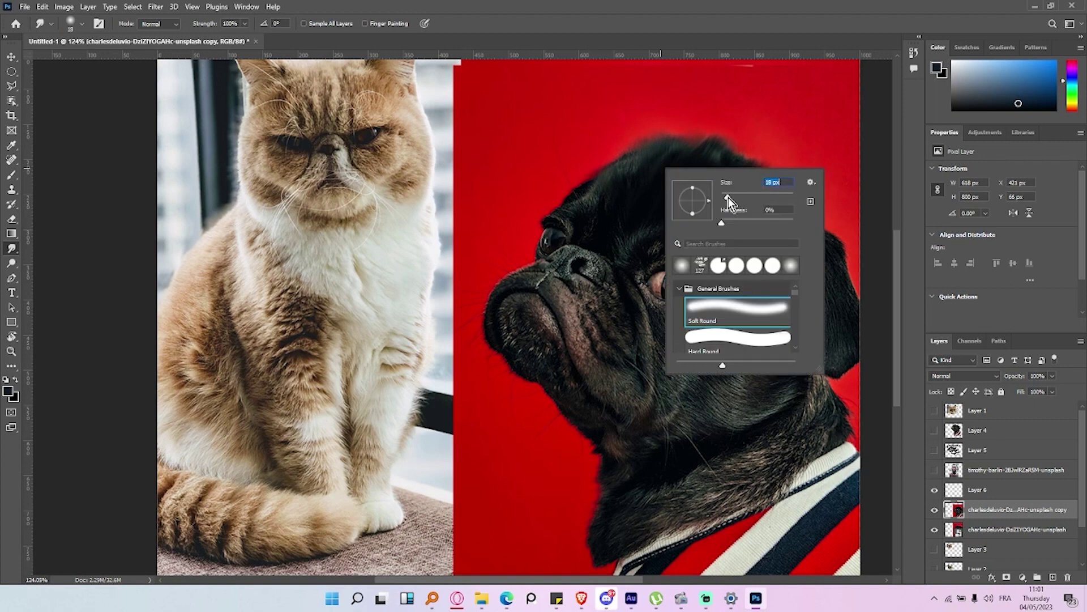
mouse_move(595, 180)
mouse_down()
mouse_move(623, 136)
mouse_move(747, 120)
mouse_up()
drag(742, 165, 762, 142)
drag(762, 182, 784, 162)
drag(776, 199, 809, 178)
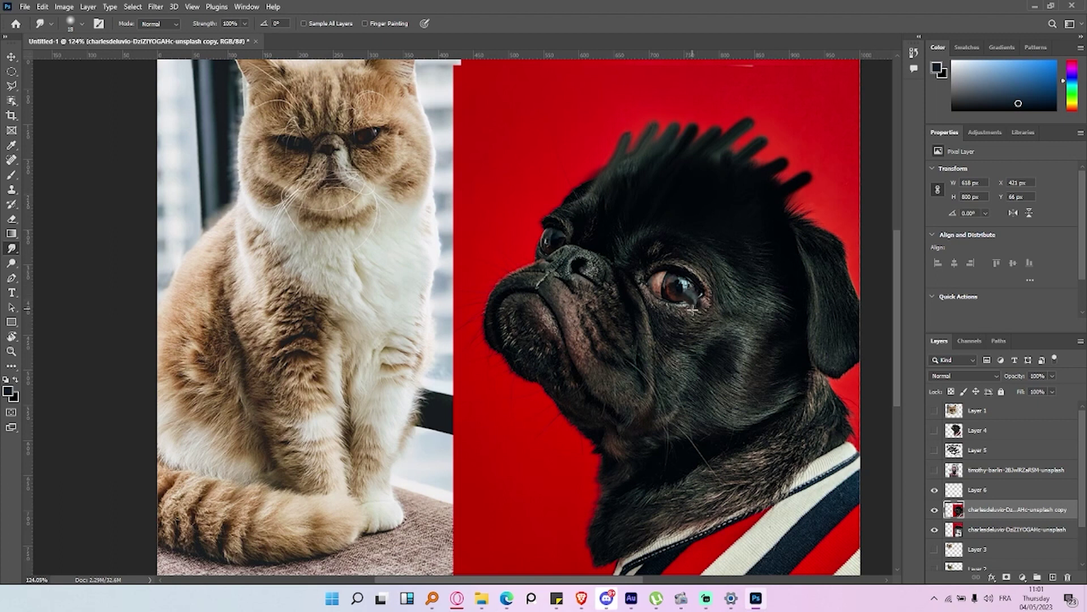
right_click(661, 194)
mouse_move(729, 223)
mouse_down()
mouse_move(781, 250)
mouse_move(736, 249)
mouse_move(751, 223)
mouse_up()
drag(612, 170, 575, 113)
drag(652, 184, 640, 96)
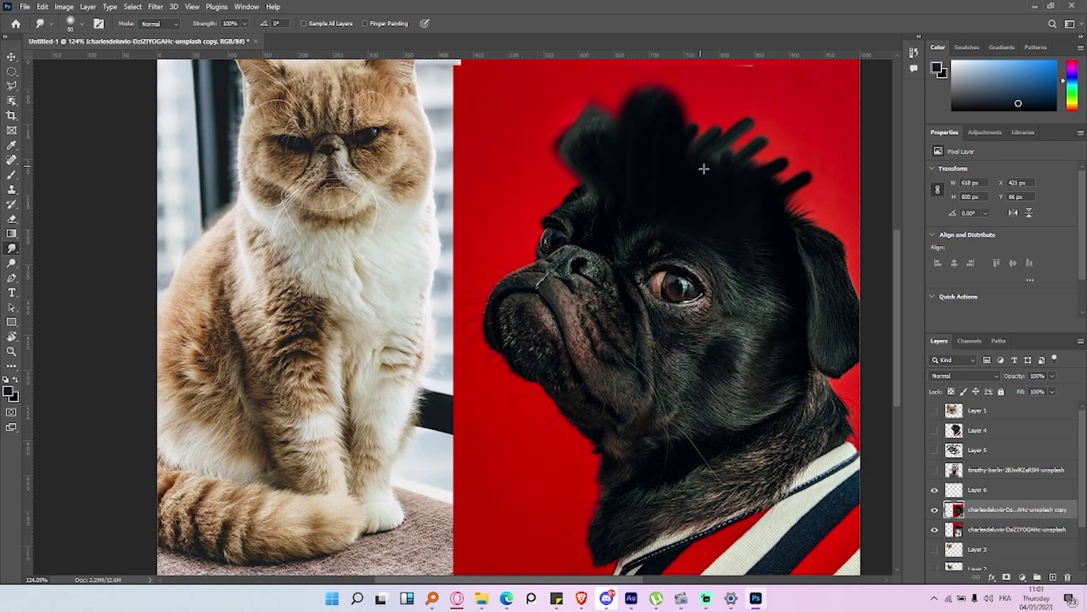
drag(702, 170, 731, 73)
drag(773, 202, 827, 142)
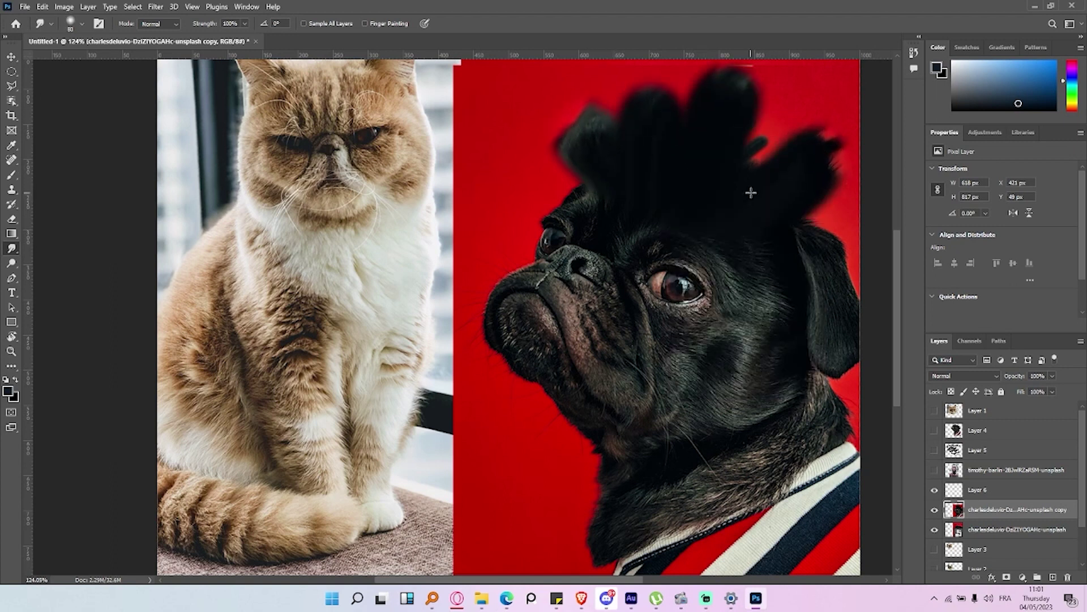
drag(750, 189, 719, 182)
scroll(733, 130, down, 5)
scroll(789, 120, up, 5)
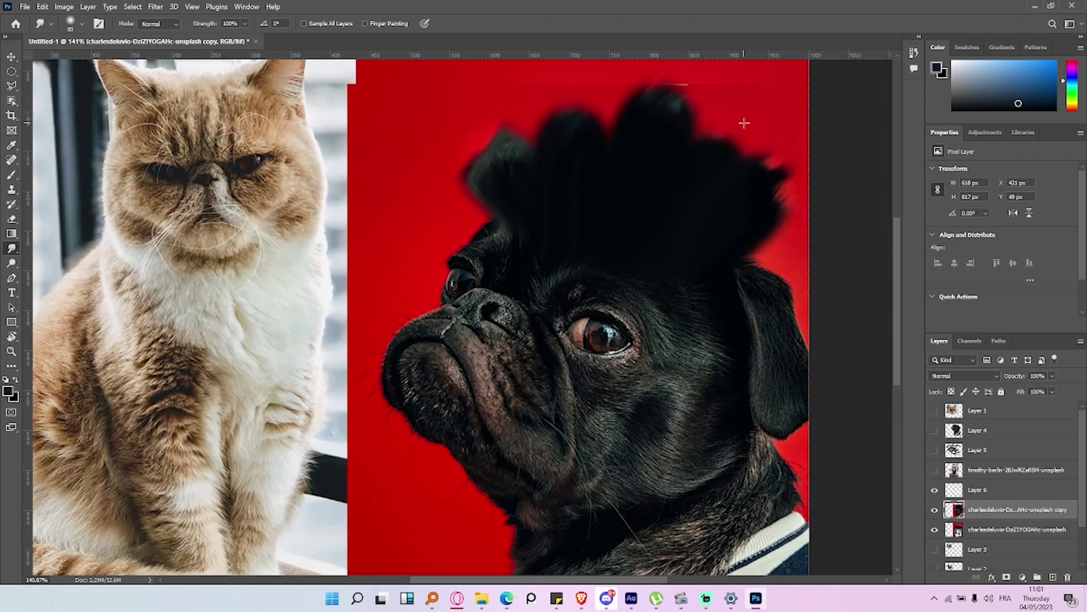
key(ctrl+z)
key(ctrl+z)
key(ctrl+z)
key(ctrl+z)
key(ctrl+z)
key(ctrl+z)
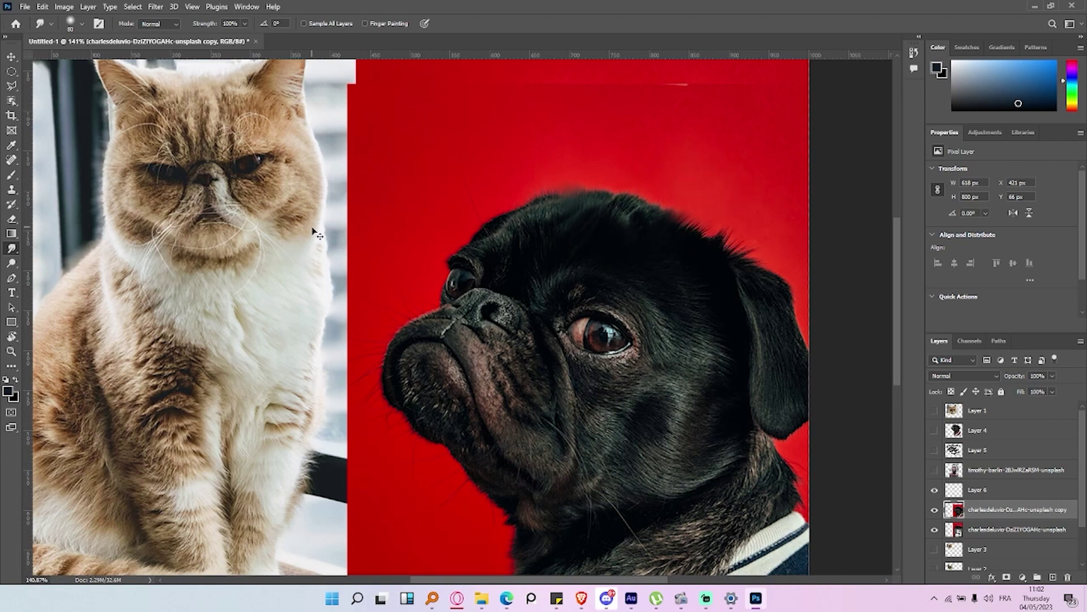
key(ctrl+z)
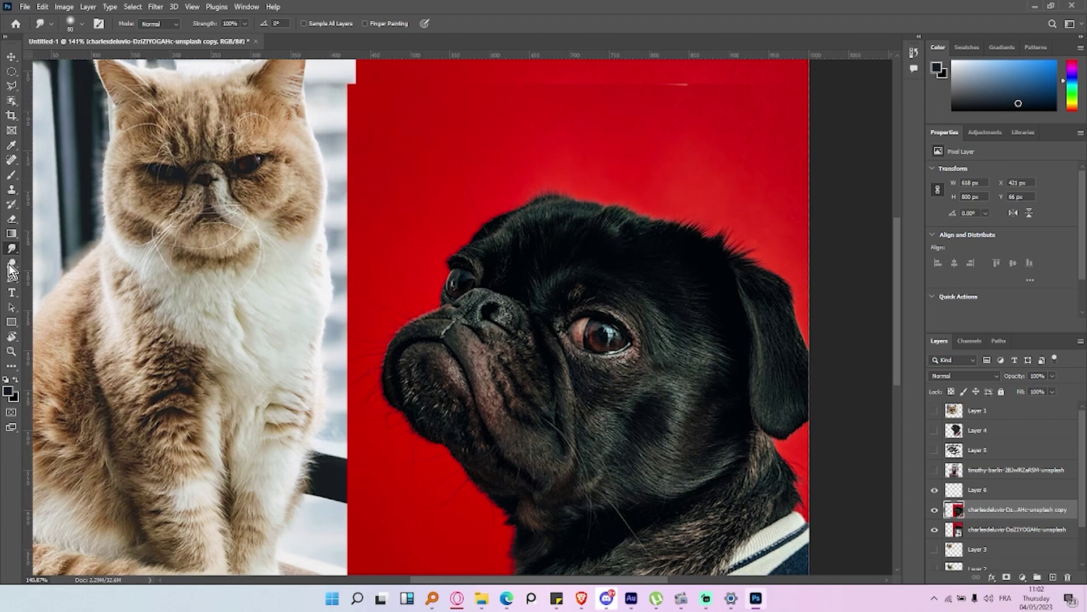
Brighten the pug's eye and surrounding fur with the Dodge tool.
click(12, 264)
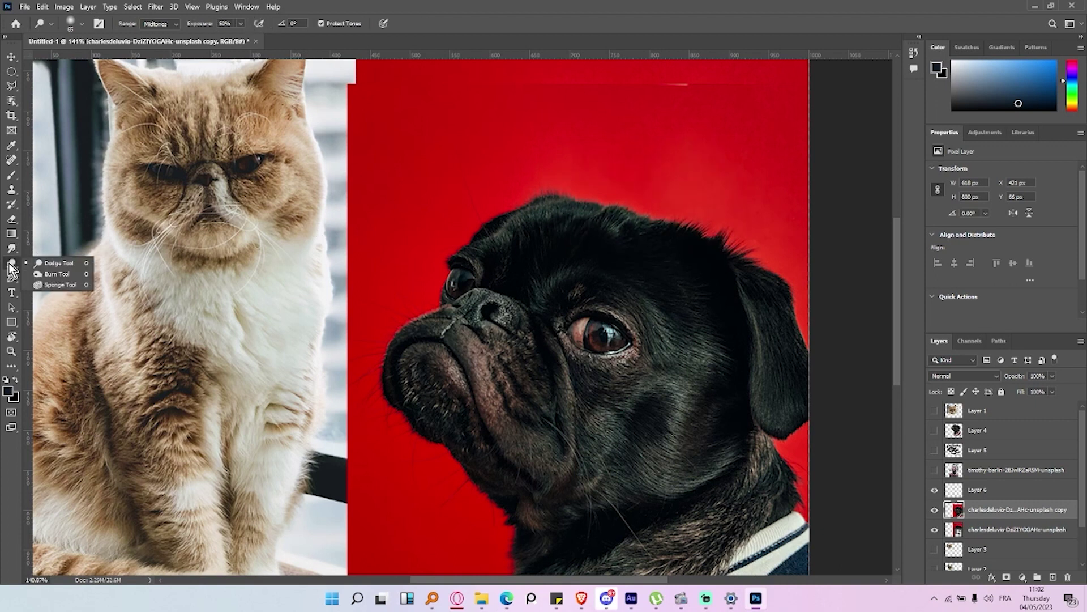
click(56, 263)
drag(588, 357, 651, 351)
mouse_move(590, 376)
mouse_down()
mouse_move(579, 344)
mouse_move(614, 342)
mouse_up()
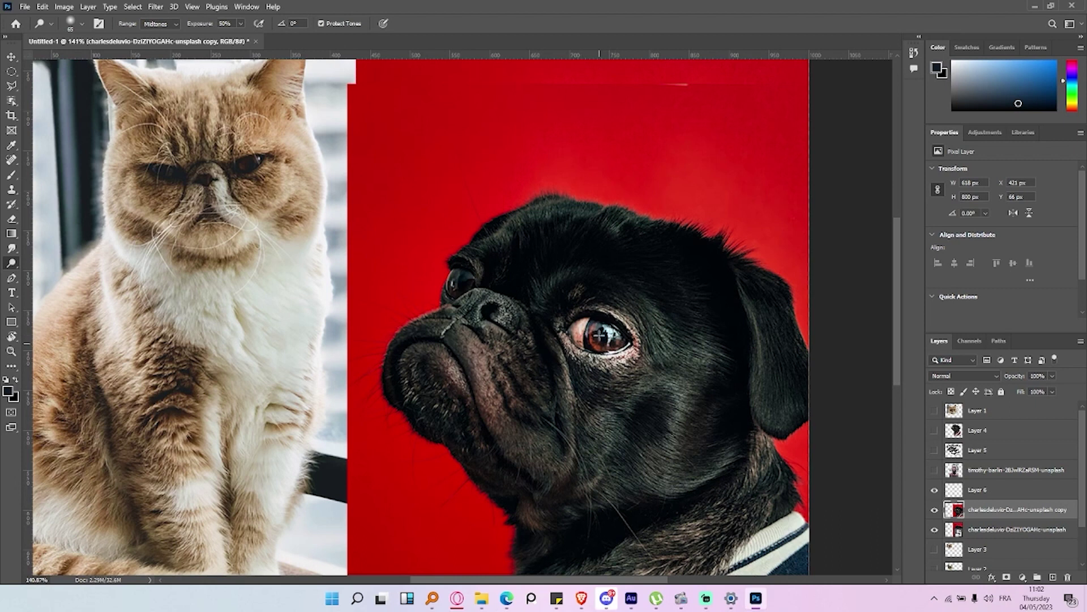
Tone down the chest fur on the cat copy layer with the Sponge tool.
right_click(11, 263)
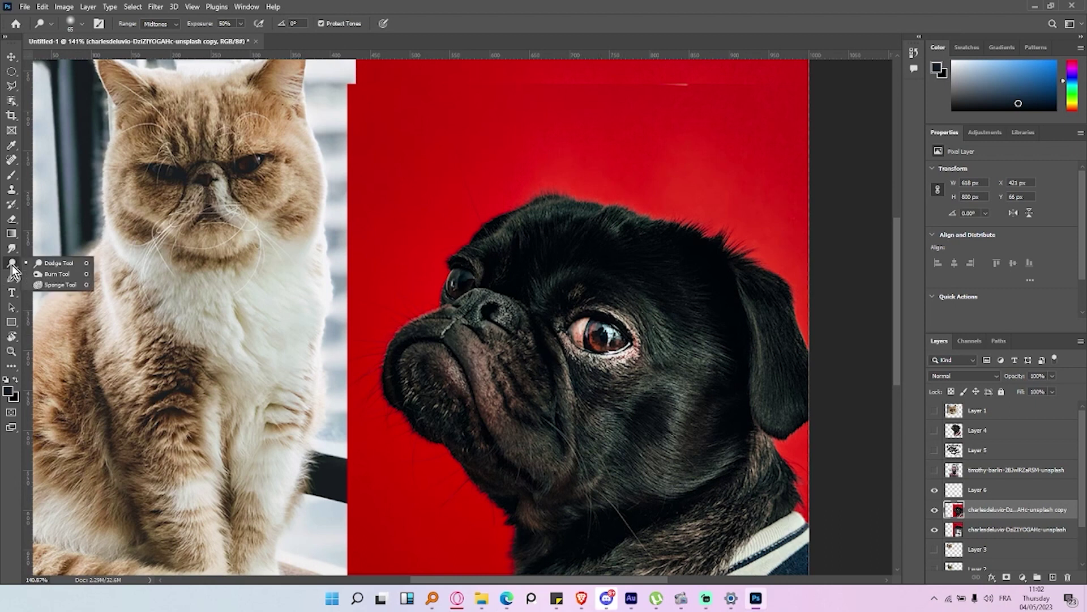
click(51, 286)
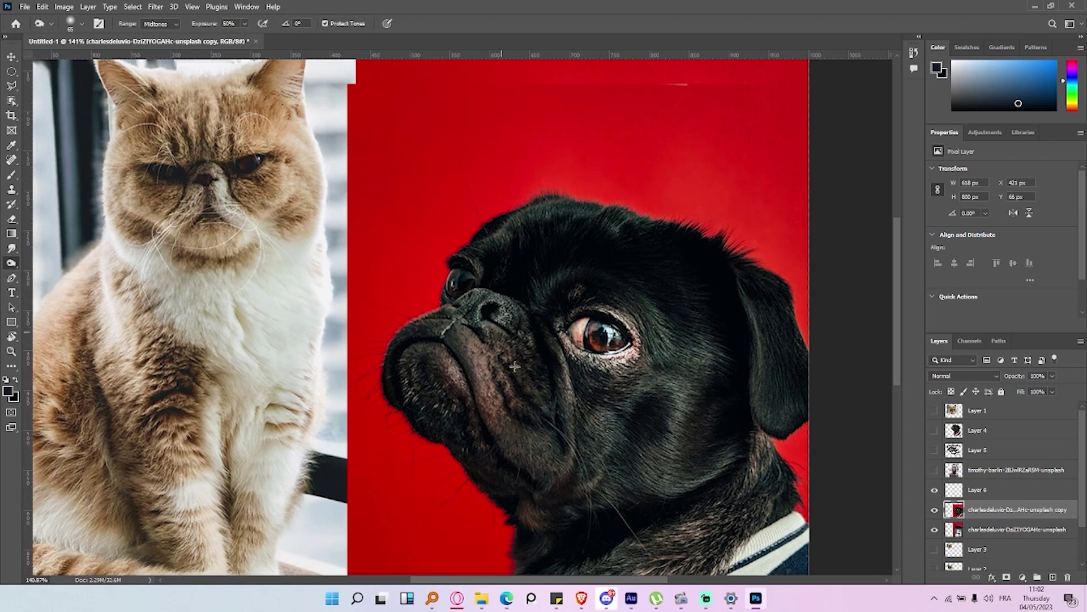
ctrl+click(312, 289)
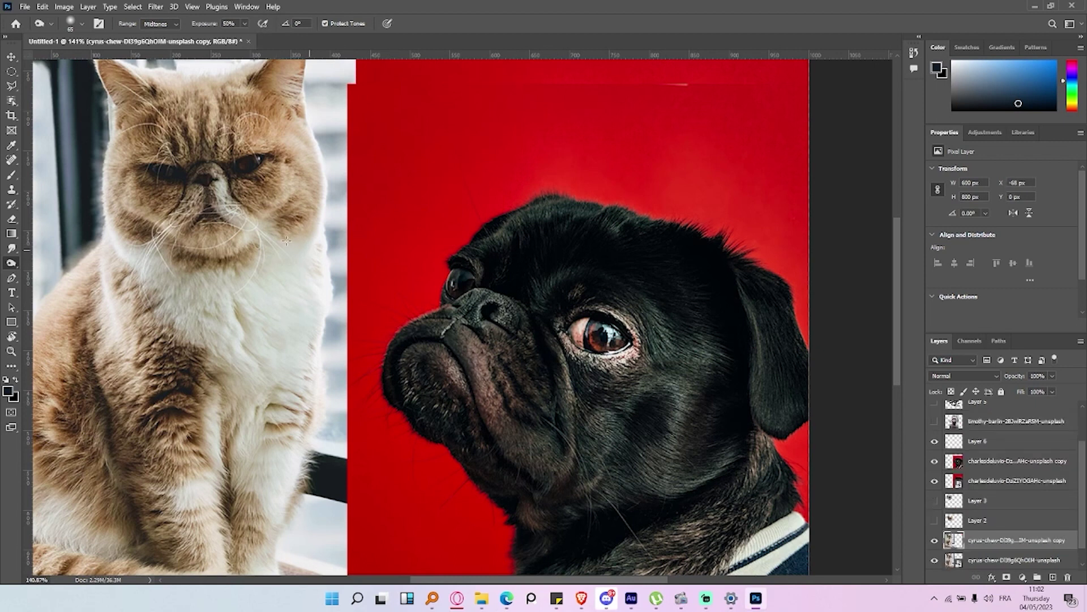
mouse_move(279, 199)
mouse_down()
mouse_move(260, 287)
mouse_move(284, 239)
mouse_up()
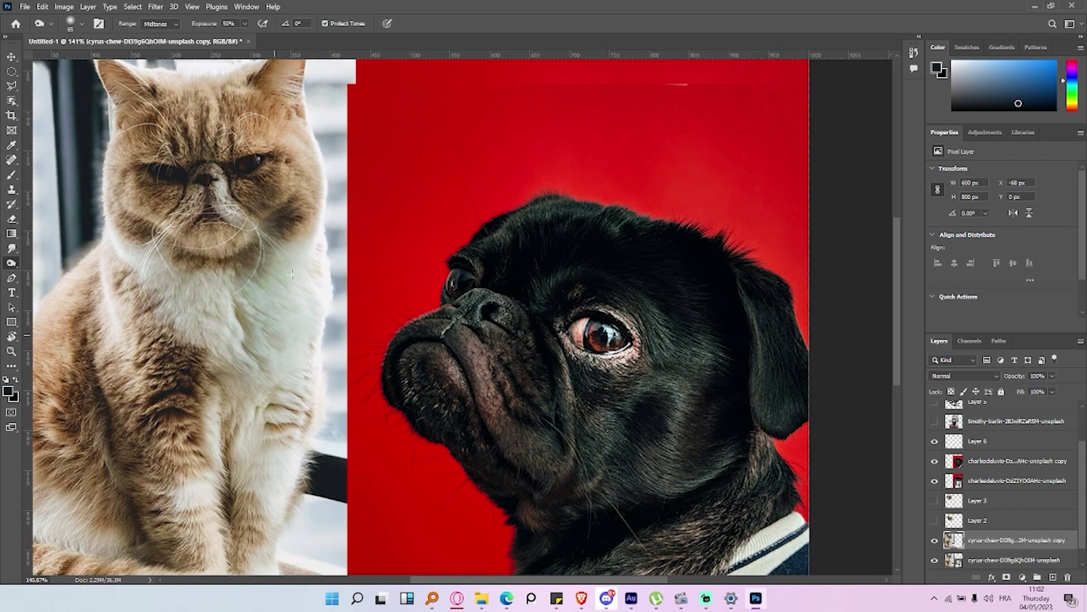
scroll(285, 240, down, 5)
scroll(295, 215, up, 1)
scroll(304, 186, up, 2)
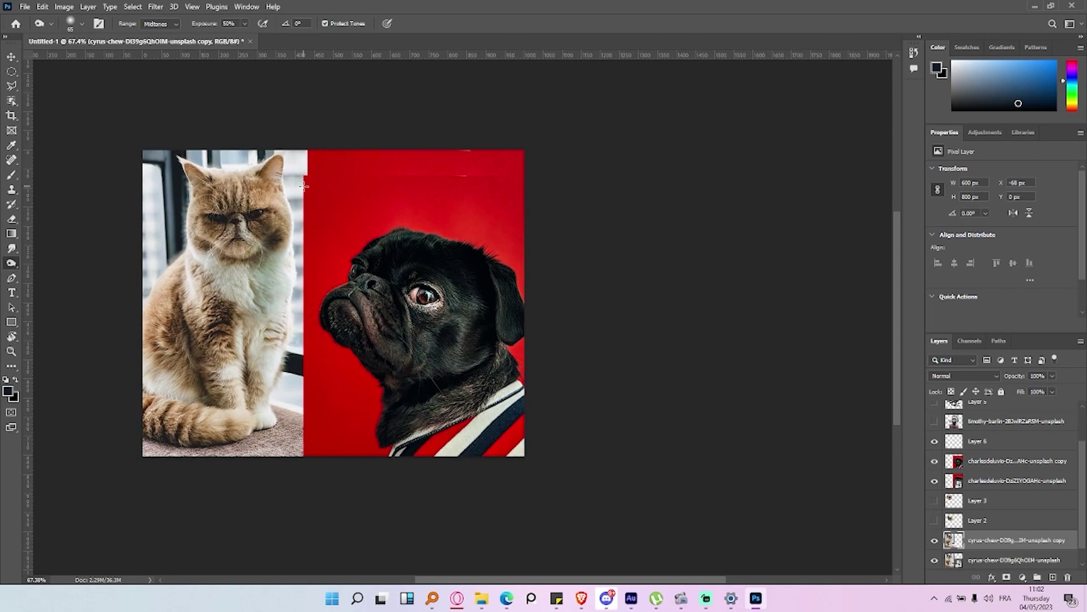
scroll(328, 271, up, 1)
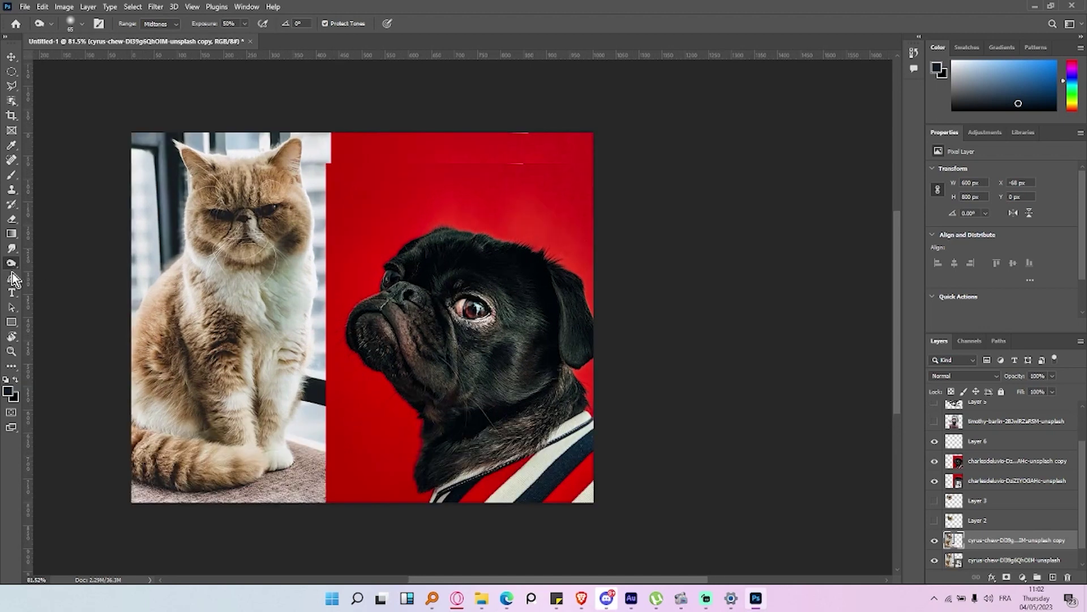
Add a new empty layer and set the standard Pen tool to path mode on the pug photo copy.
click(12, 277)
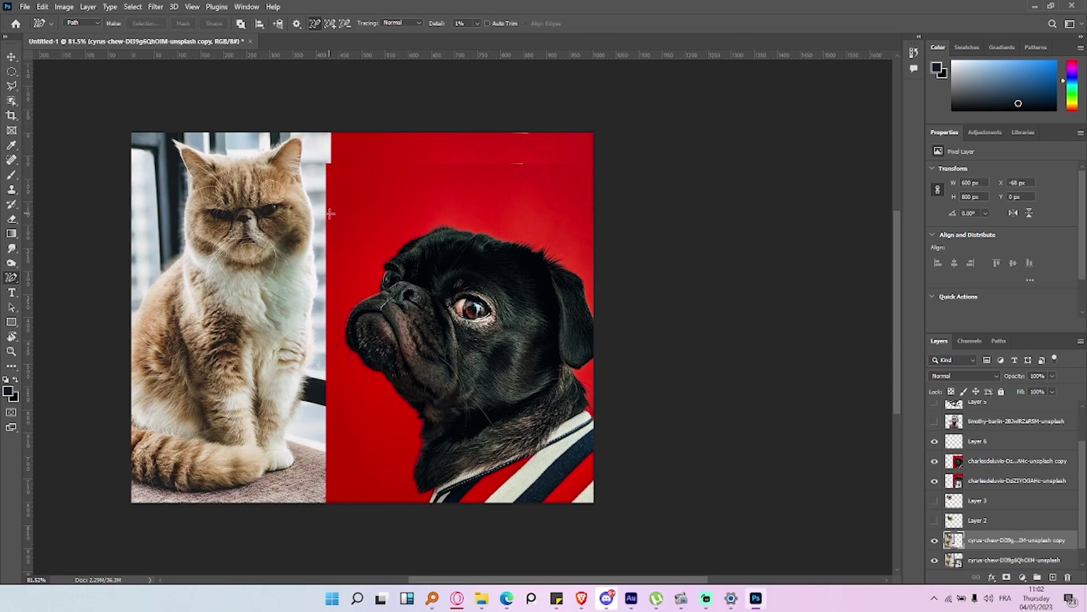
key(ctrl+shift+alt+n)
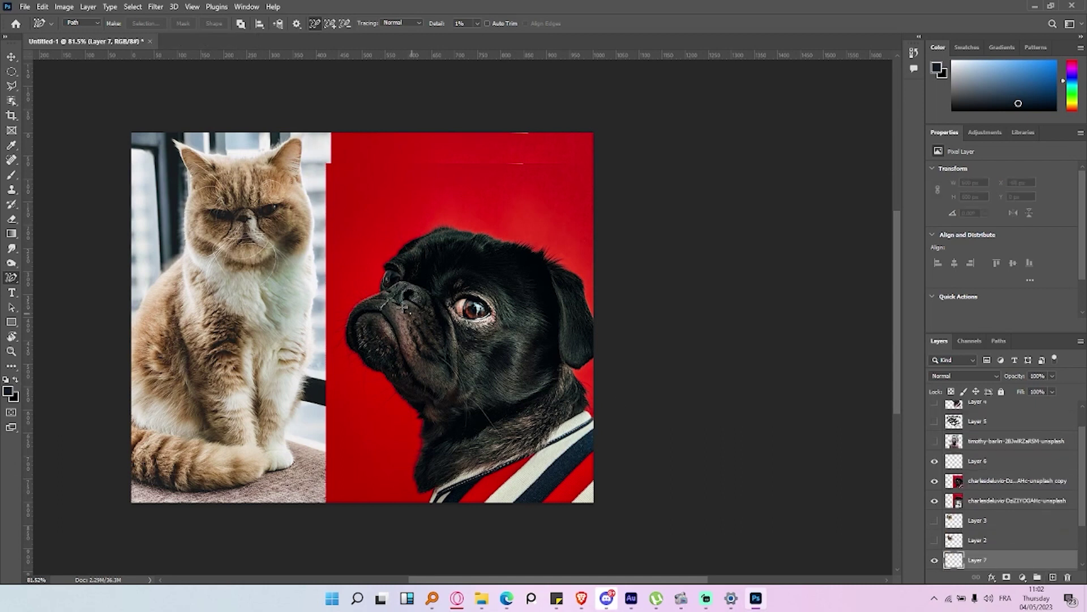
right_click(12, 277)
click(55, 278)
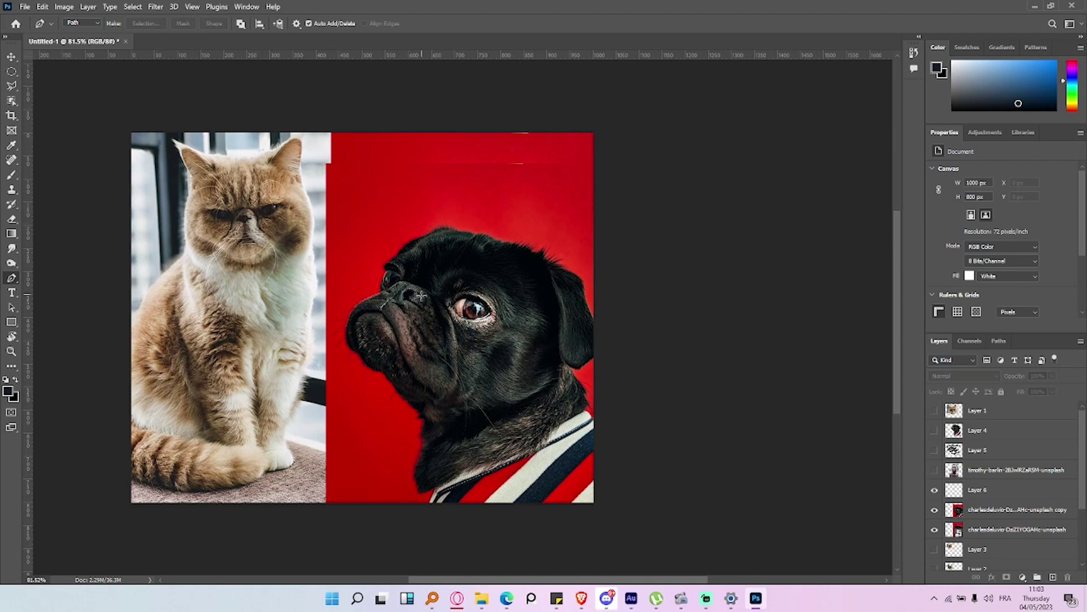
click(966, 508)
click(82, 23)
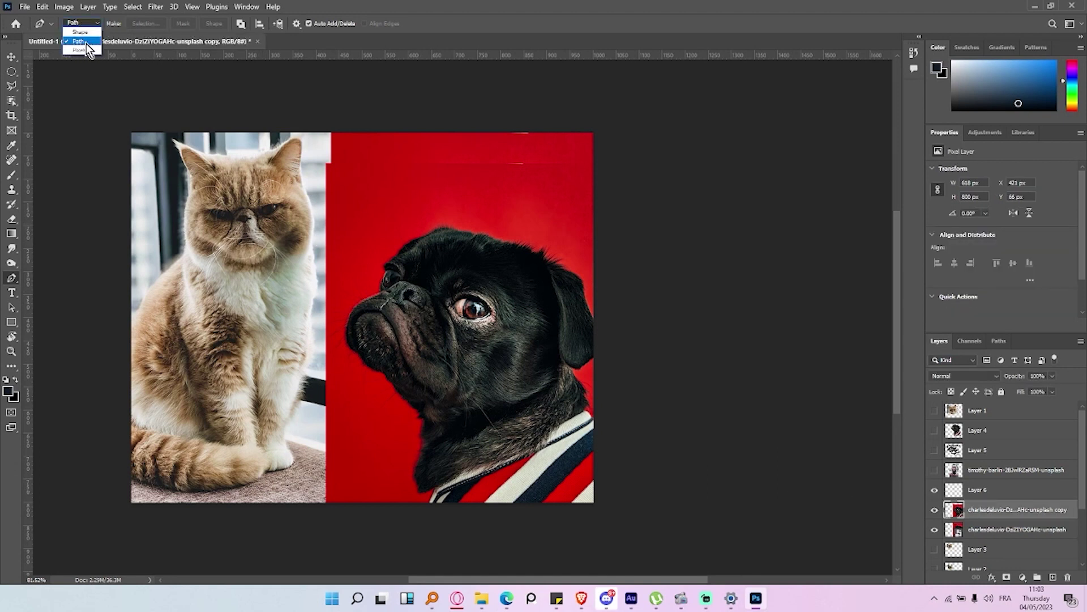
click(79, 42)
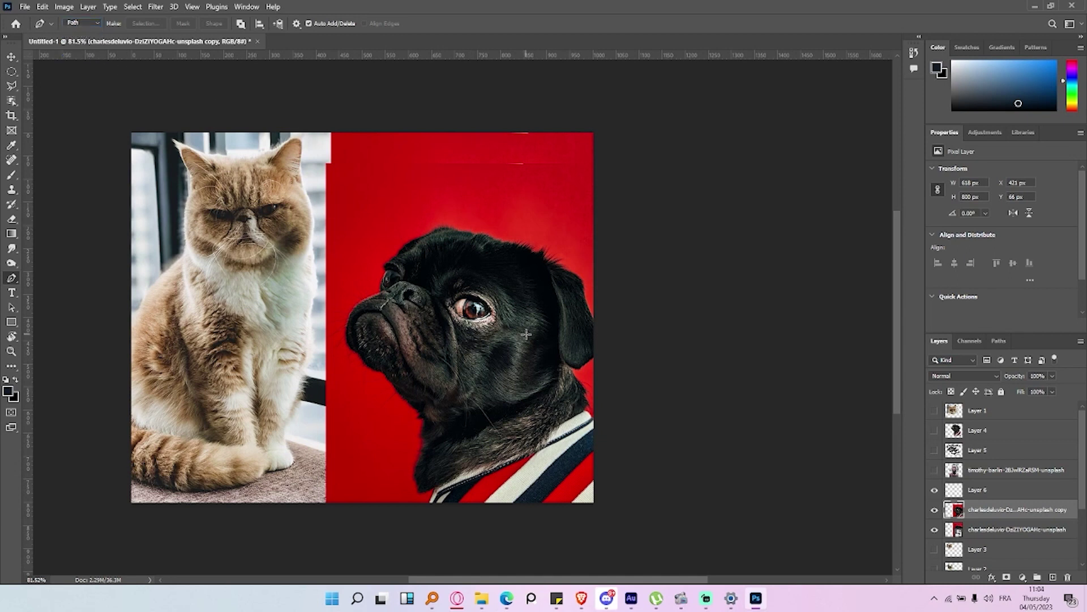
Trace a closed pen path around the pug's head, snout, chin and jaw.
click(441, 230)
click(398, 262)
click(374, 295)
click(353, 334)
click(366, 359)
click(381, 372)
drag(398, 383, 403, 398)
click(425, 413)
click(499, 401)
click(562, 371)
click(554, 283)
click(493, 242)
click(441, 230)
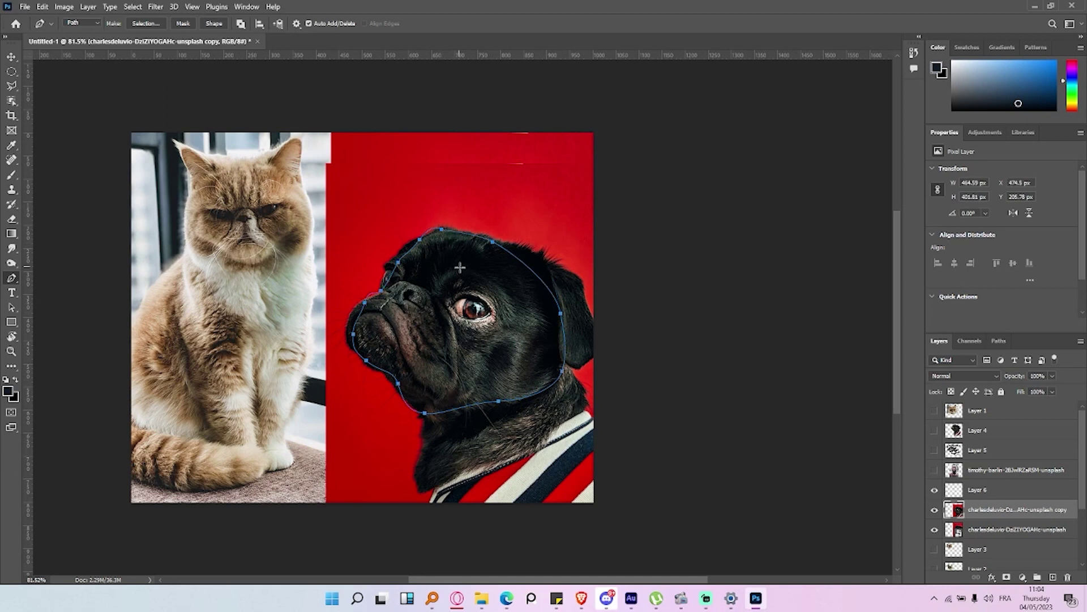
Turn the path into an unfeathered selection, copy it to Layer 7, nudge it up-left, and hide it.
click(148, 24)
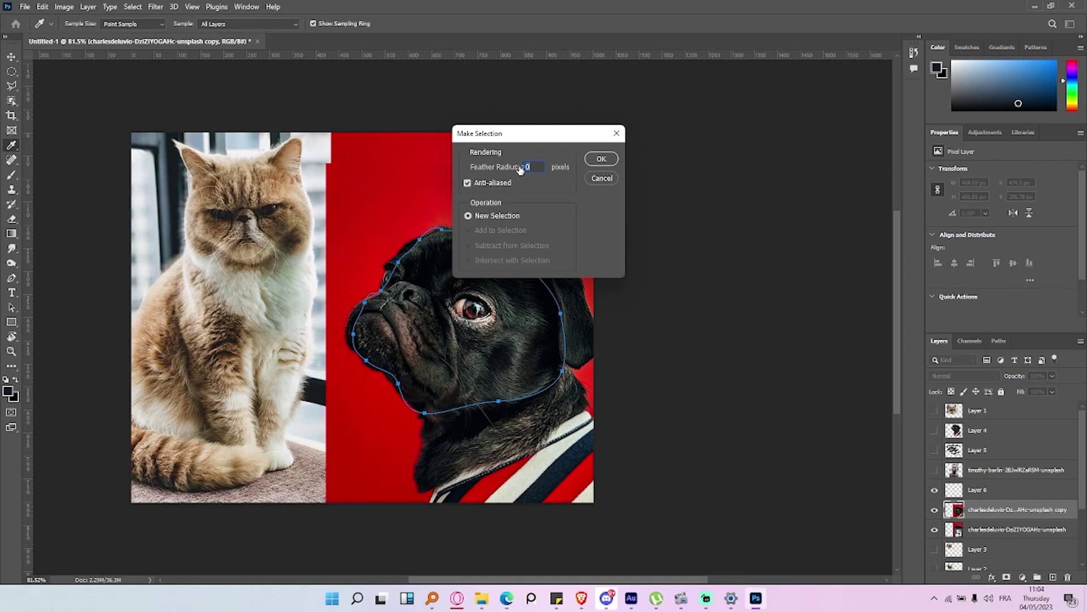
click(602, 158)
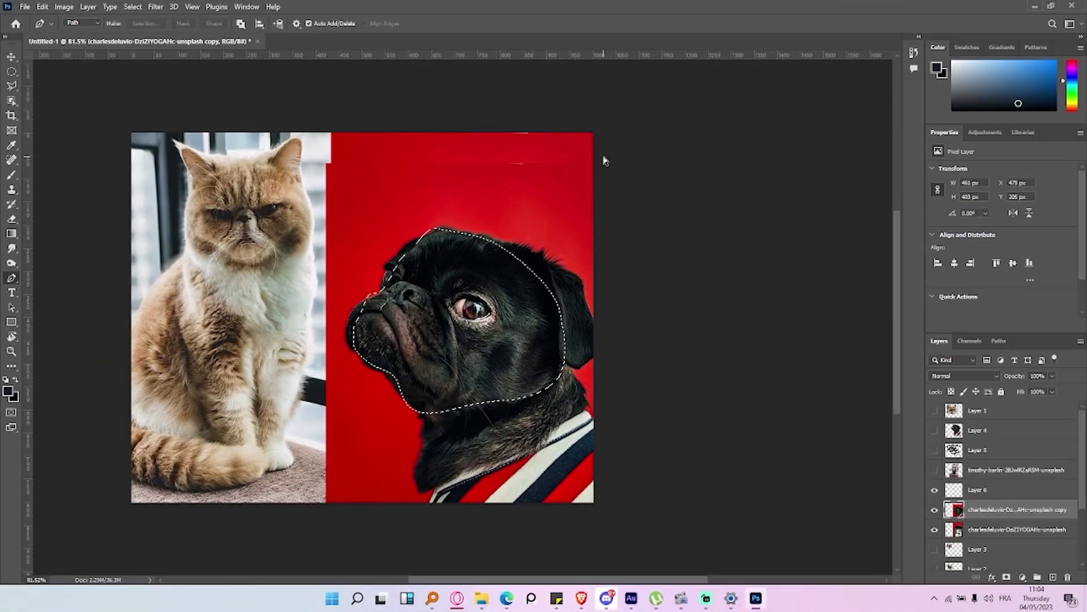
key(ctrl+j)
key(v)
drag(493, 306, 453, 259)
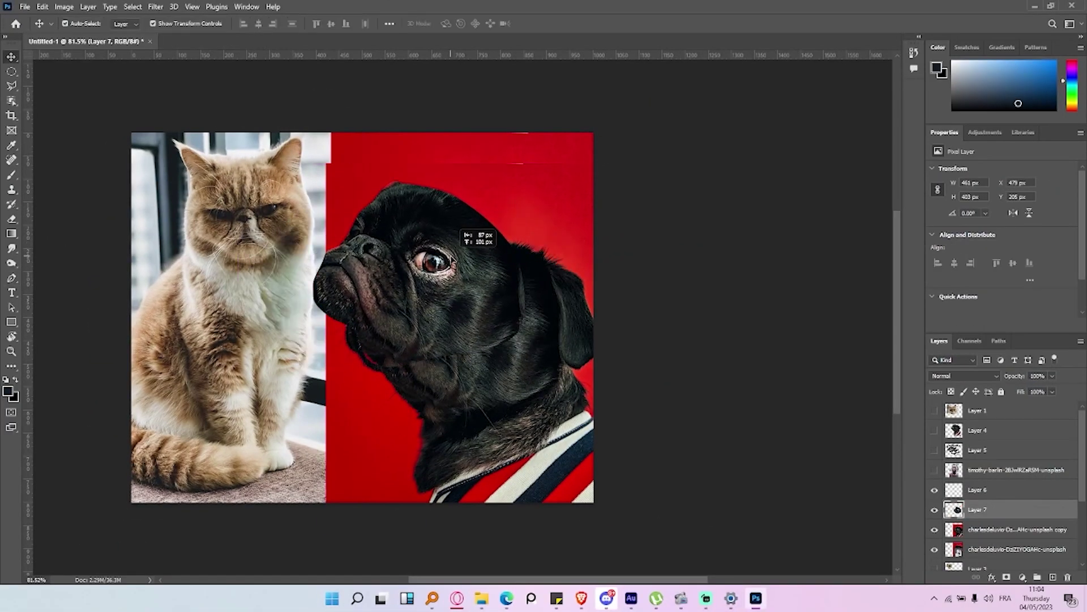
click(935, 509)
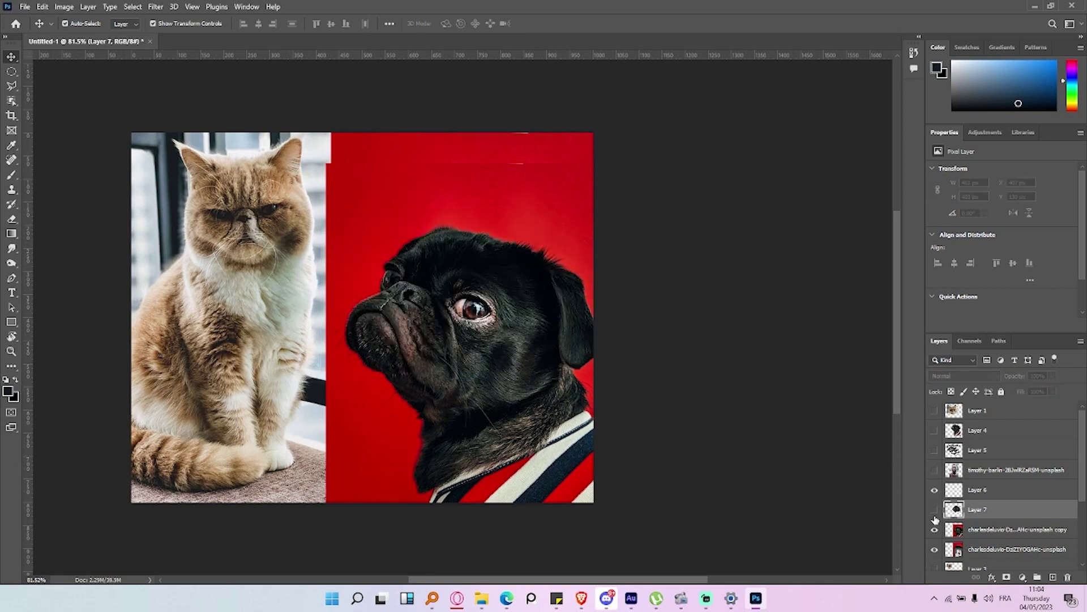
Switch the Pen tool to shape mode.
click(11, 278)
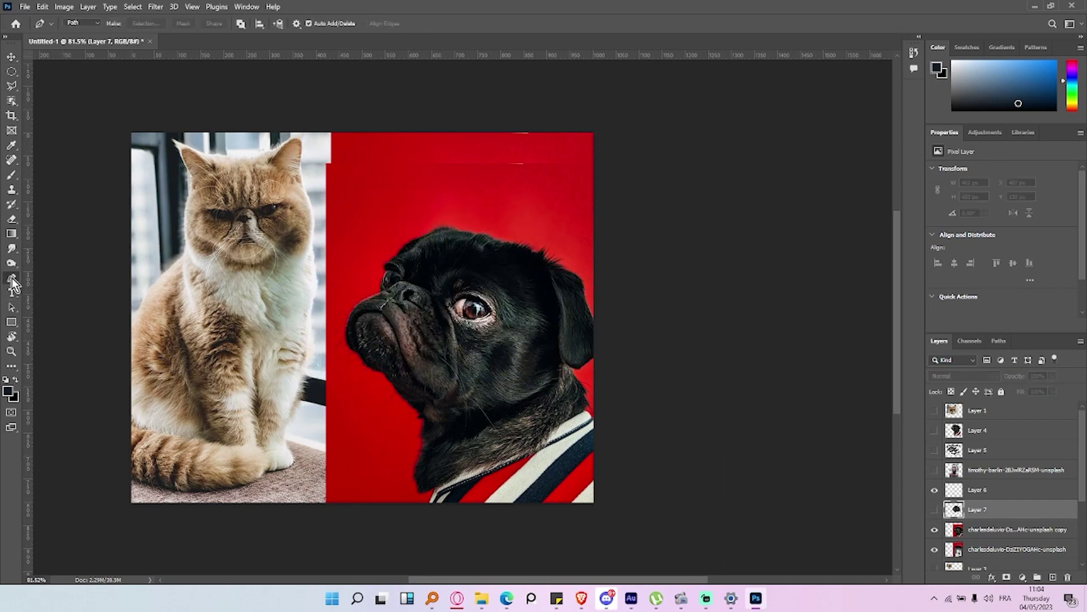
click(85, 22)
click(82, 23)
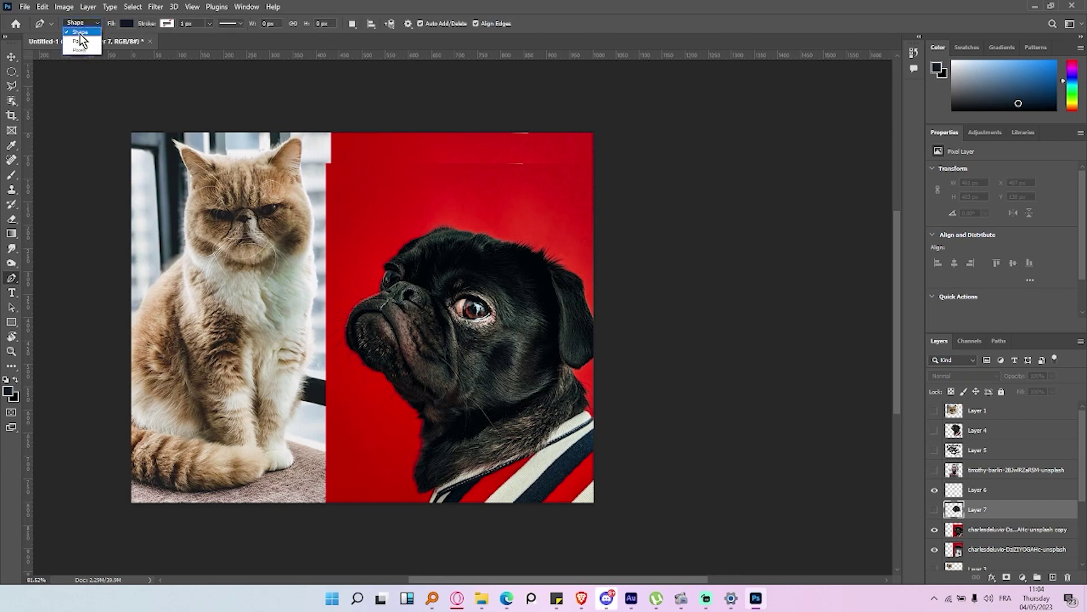
click(79, 34)
Sketch a stray shape outline over the pug's head, then undo its last anchors.
click(399, 193)
drag(366, 209, 338, 195)
click(313, 226)
click(333, 292)
click(380, 289)
click(436, 249)
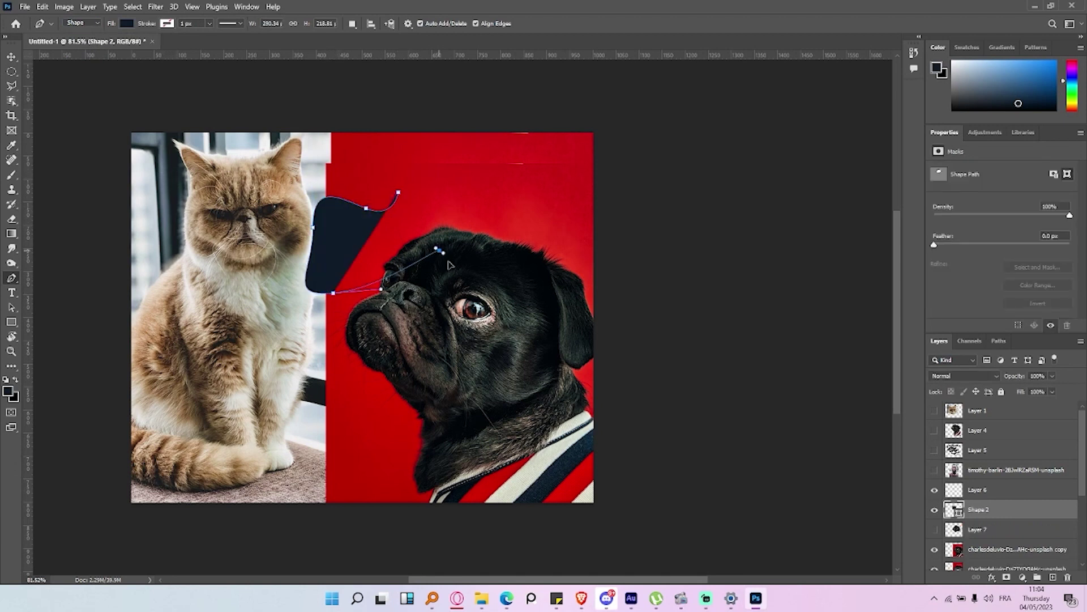
drag(534, 269, 552, 238)
drag(530, 188, 440, 191)
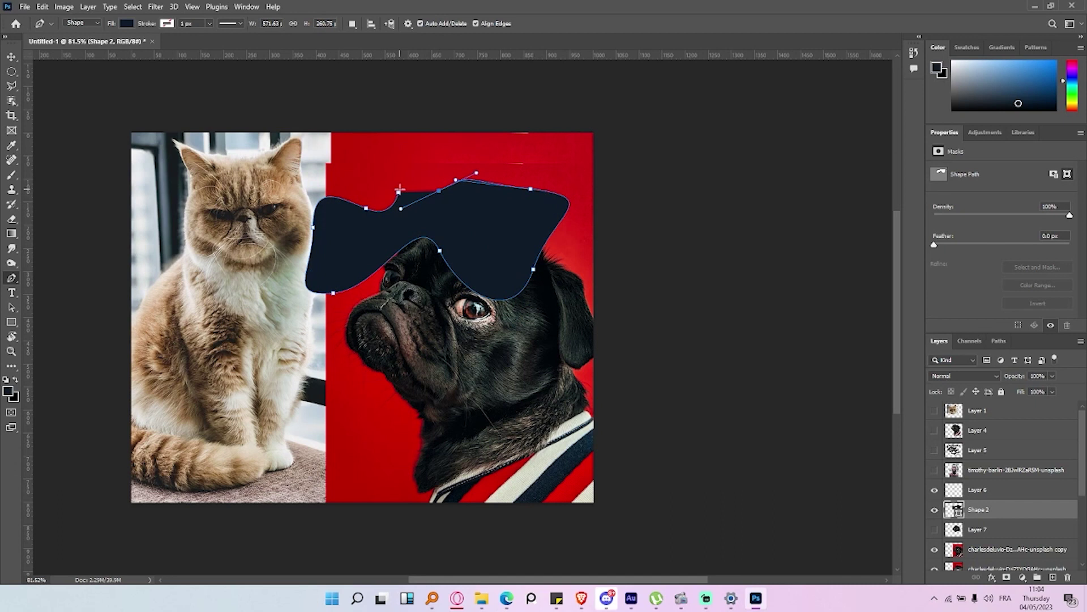
key(ctrl+z)
key(ctrl+z)
key(ctrl+z)
key(ctrl+z)
key(ctrl+z)
key(ctrl+z)
key(ctrl+z)
key(ctrl+z)
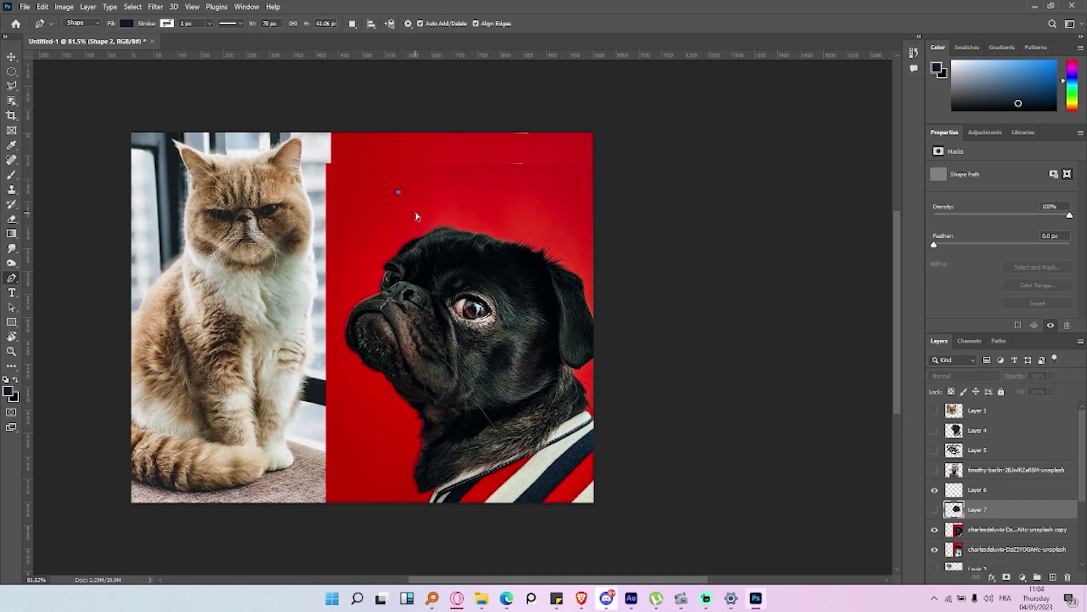
key(ctrl+z)
Draw the dark navy bow-tie shape on the cat's chest just below its chin.
click(251, 266)
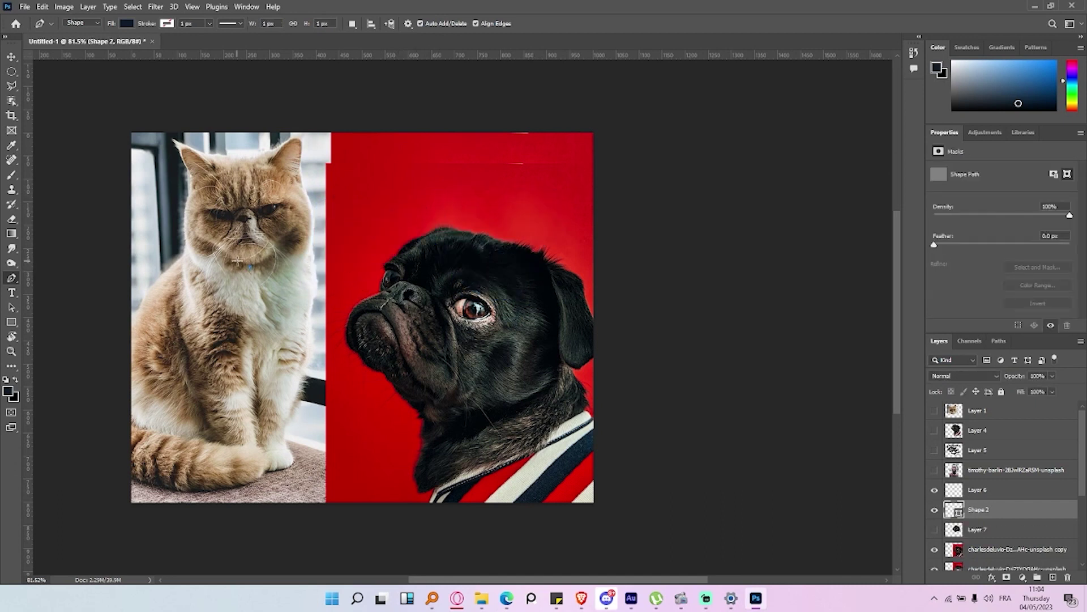
click(209, 250)
mouse_move(209, 249)
mouse_down()
mouse_move(221, 285)
mouse_move(299, 267)
mouse_move(257, 274)
mouse_up()
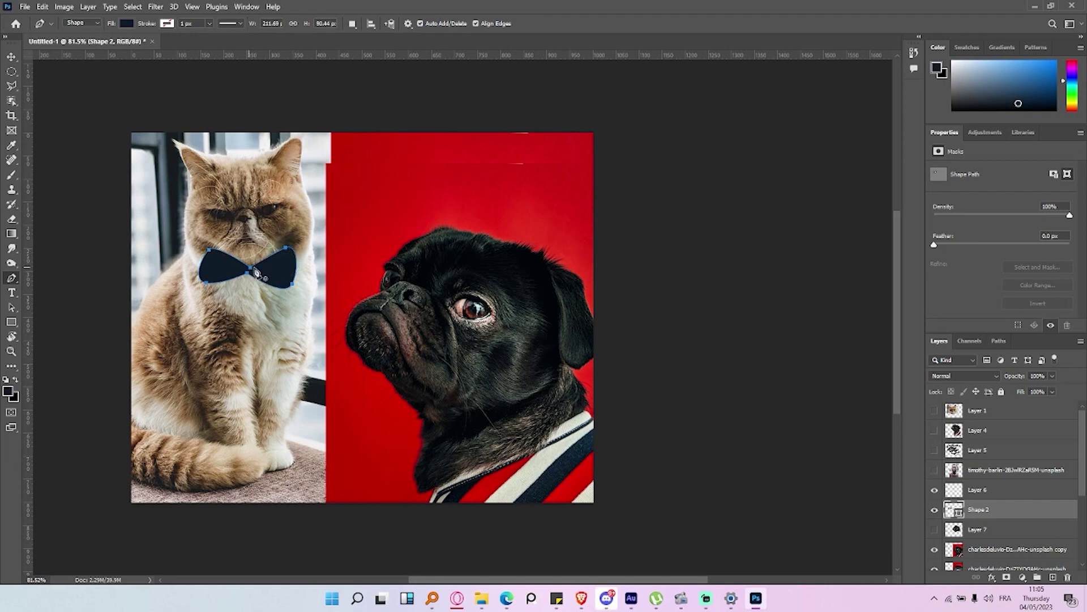
click(11, 57)
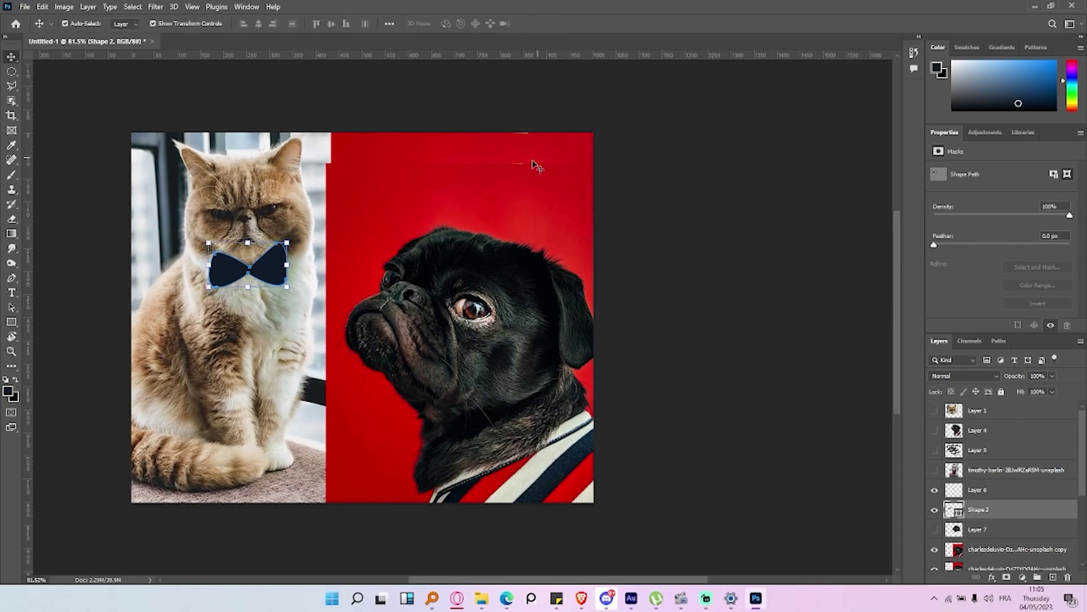
Change the bow tie's fill to the red sampled from the background.
scroll(259, 205, up, 1)
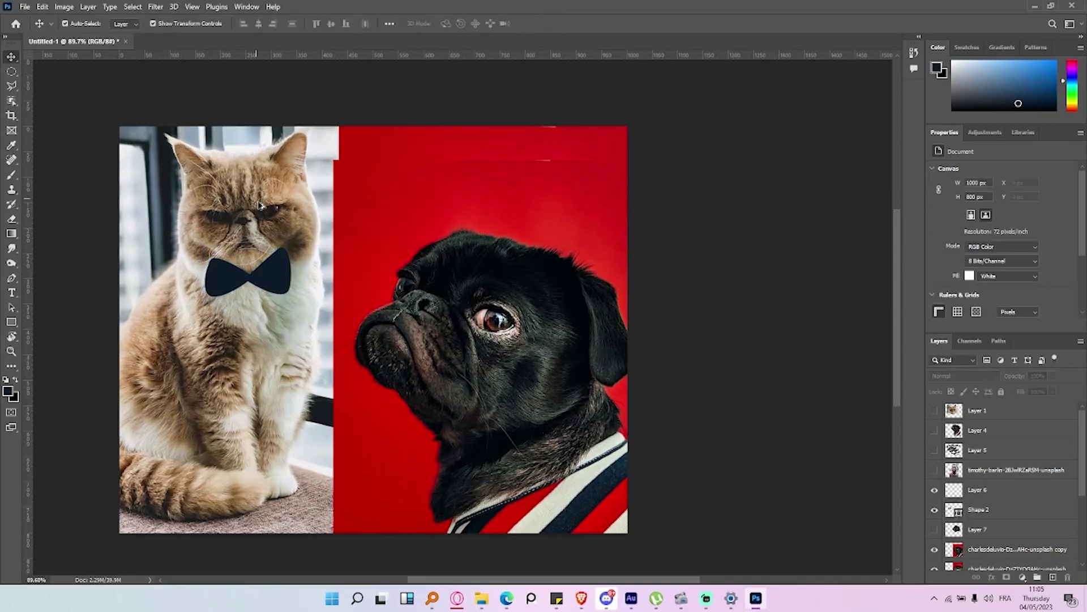
click(281, 285)
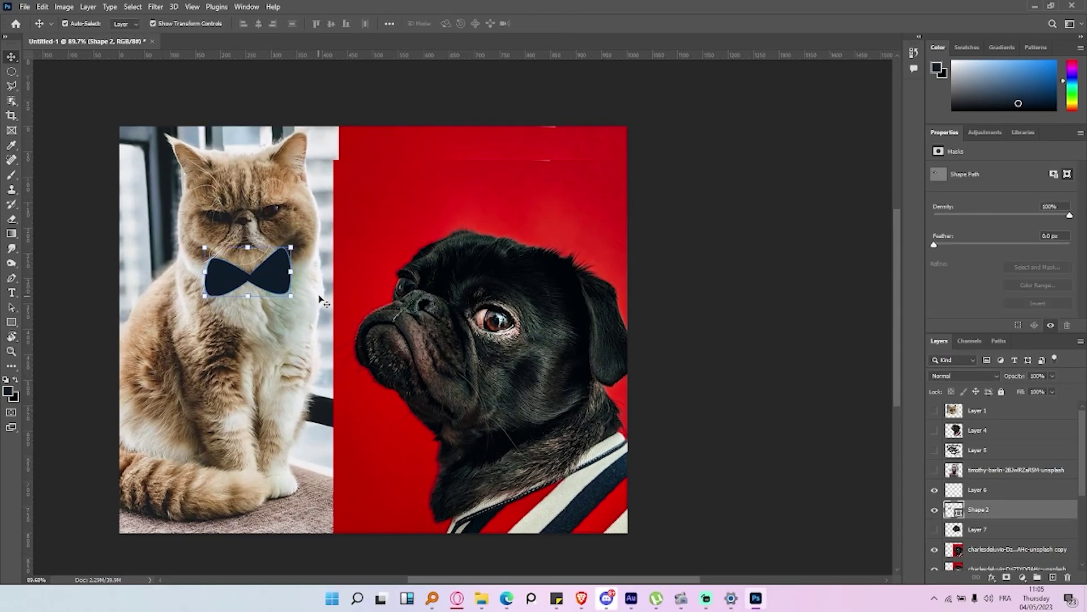
click(11, 278)
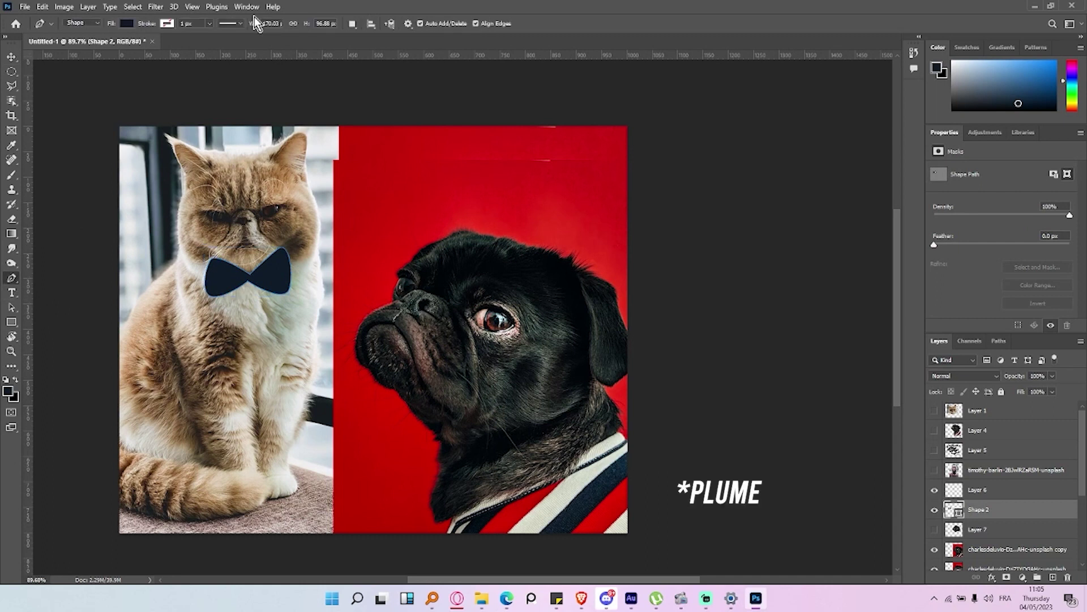
click(126, 24)
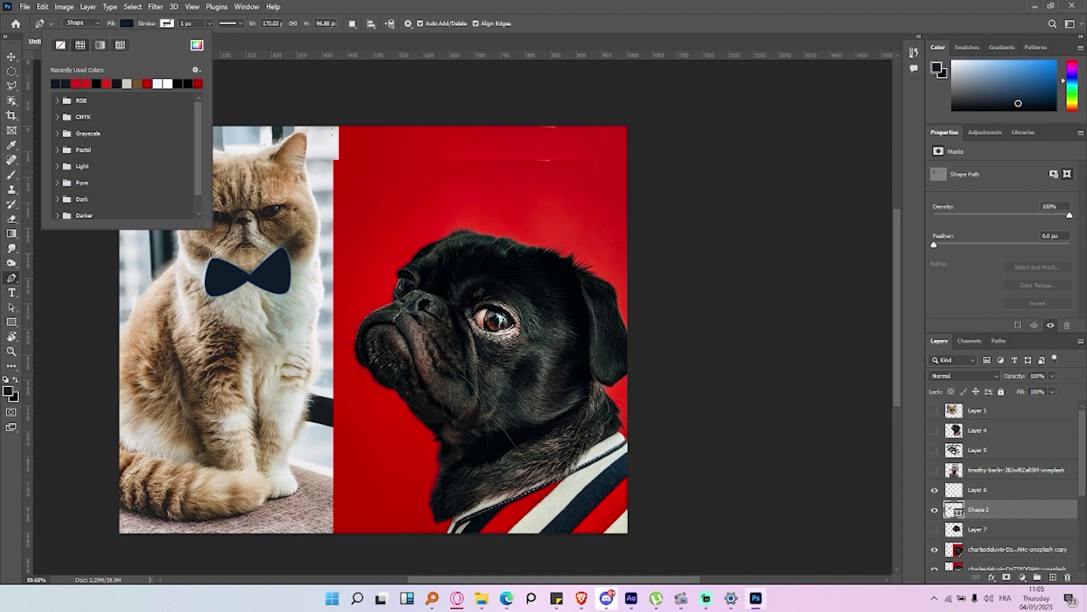
click(194, 46)
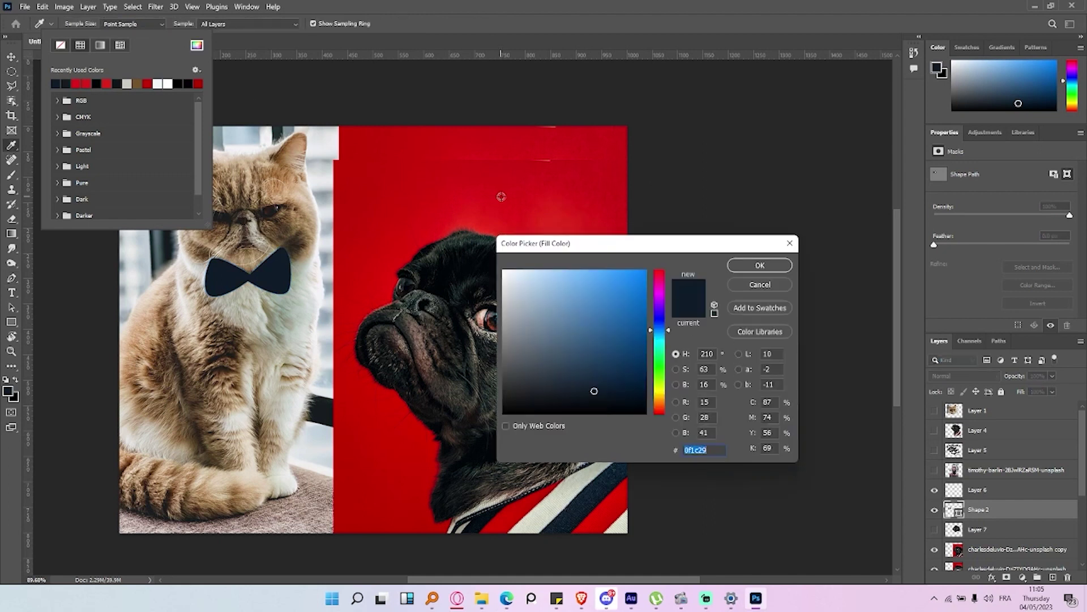
click(460, 184)
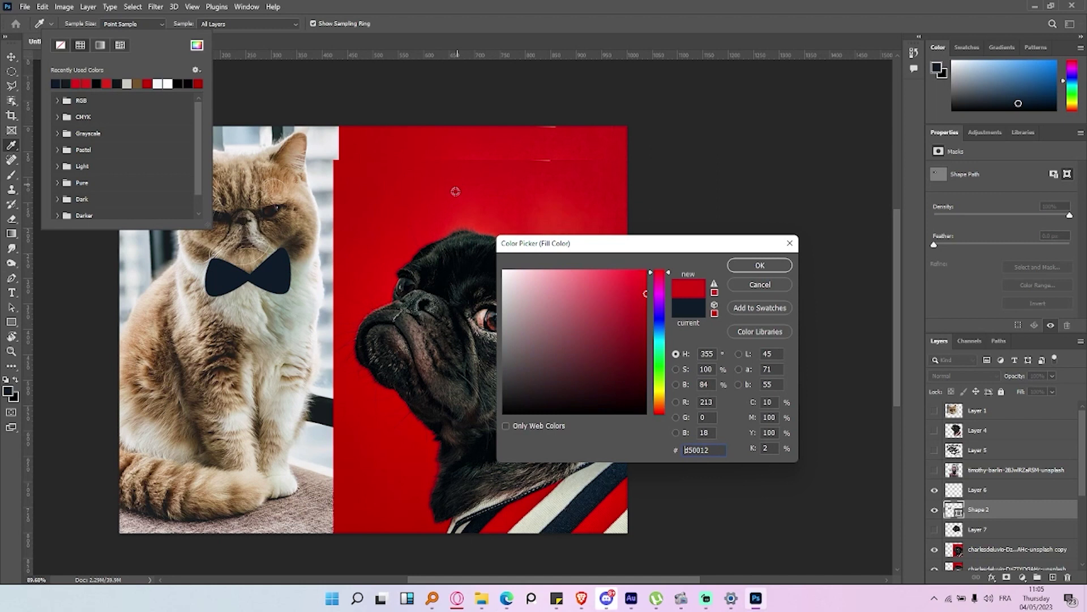
click(760, 265)
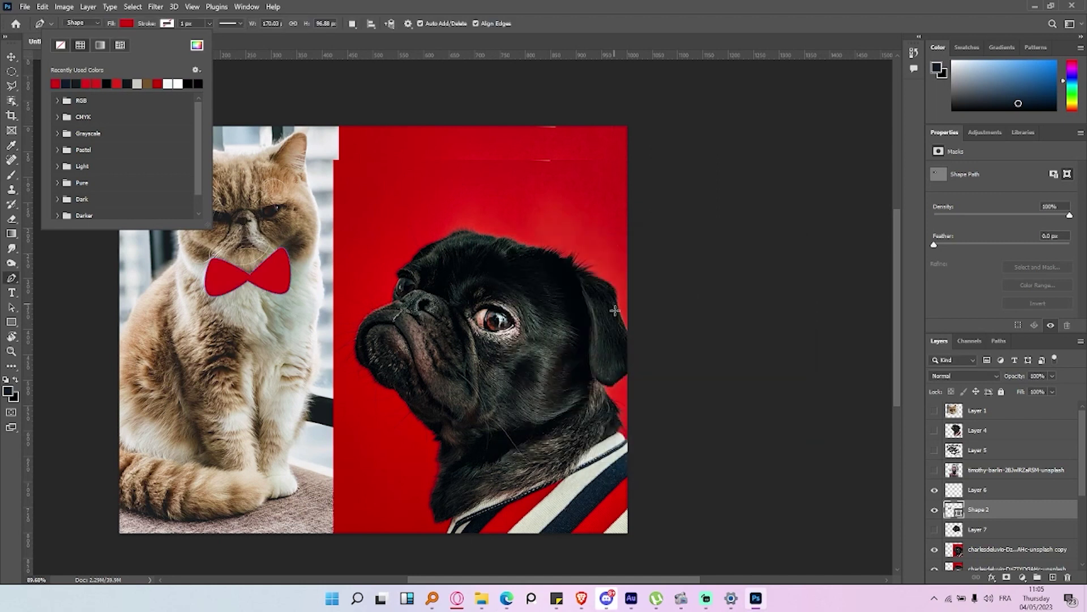
click(12, 57)
Hide the Shape 2 bow-tie layer and drag a placeholder paragraph box across the top of the collage.
click(286, 258)
scroll(456, 261, down, 5)
scroll(456, 262, up, 4)
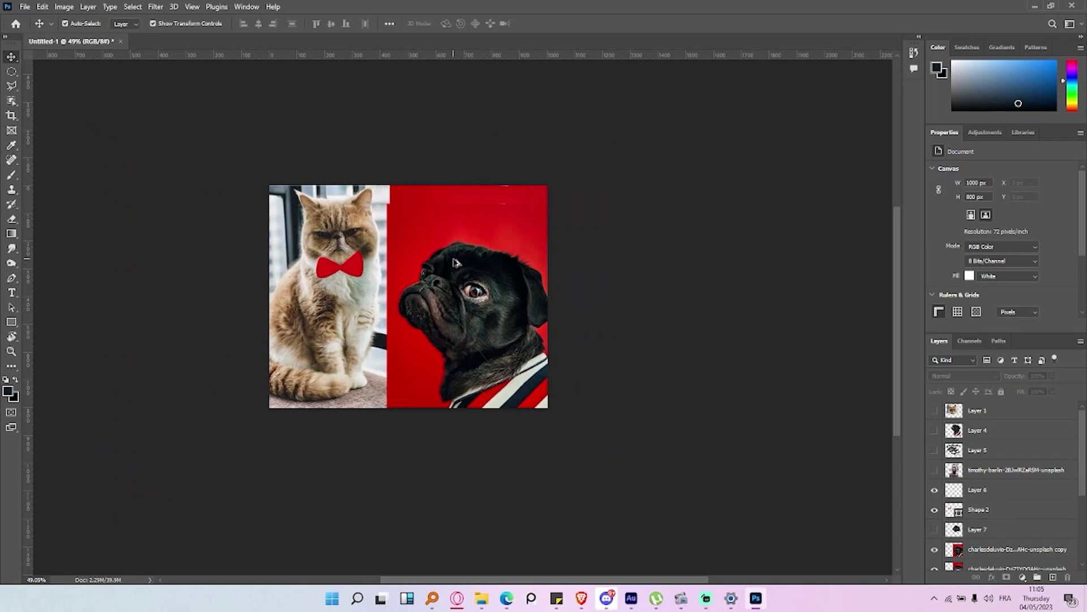
click(978, 509)
click(935, 509)
click(12, 292)
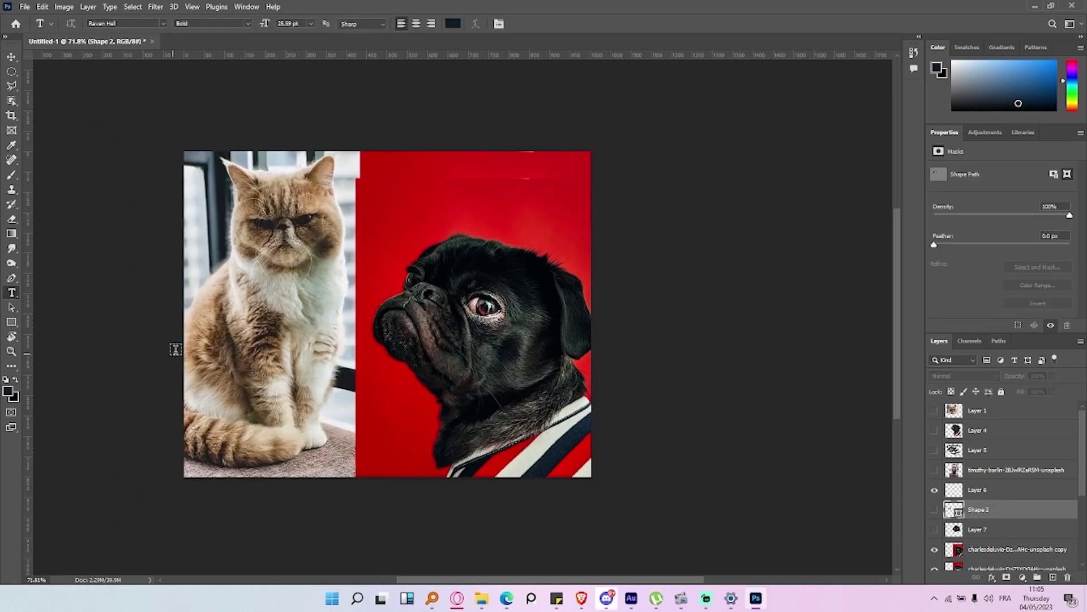
drag(261, 191, 494, 280)
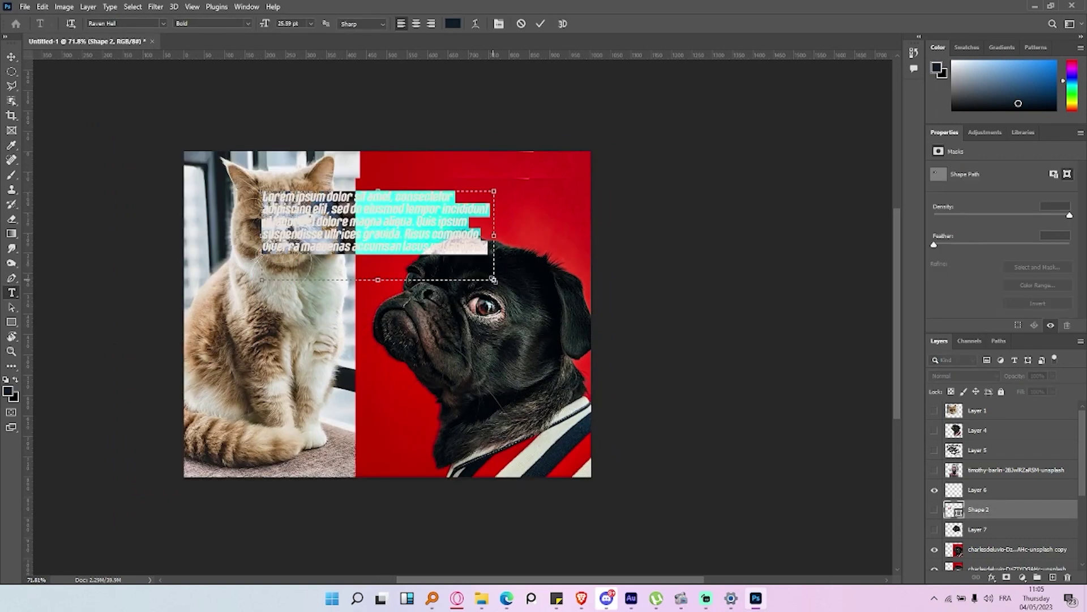
Type the title 'cats and dogs' over the Lorem ipsum text and enlarge it to 87 pt.
key(Caps_Lock)
text(G)
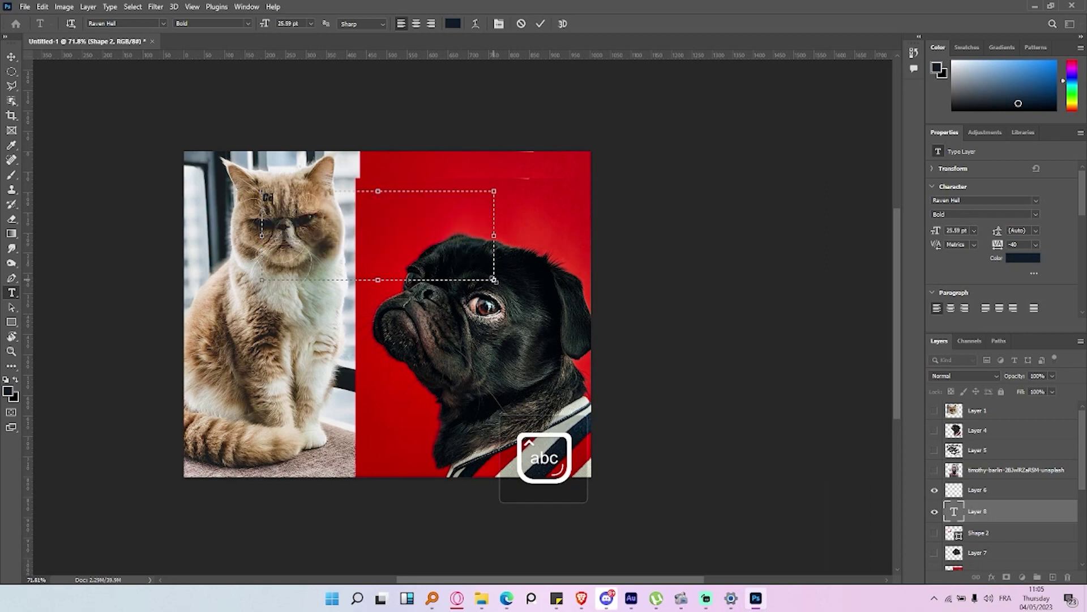
text( dogs)
key(ctrl+a)
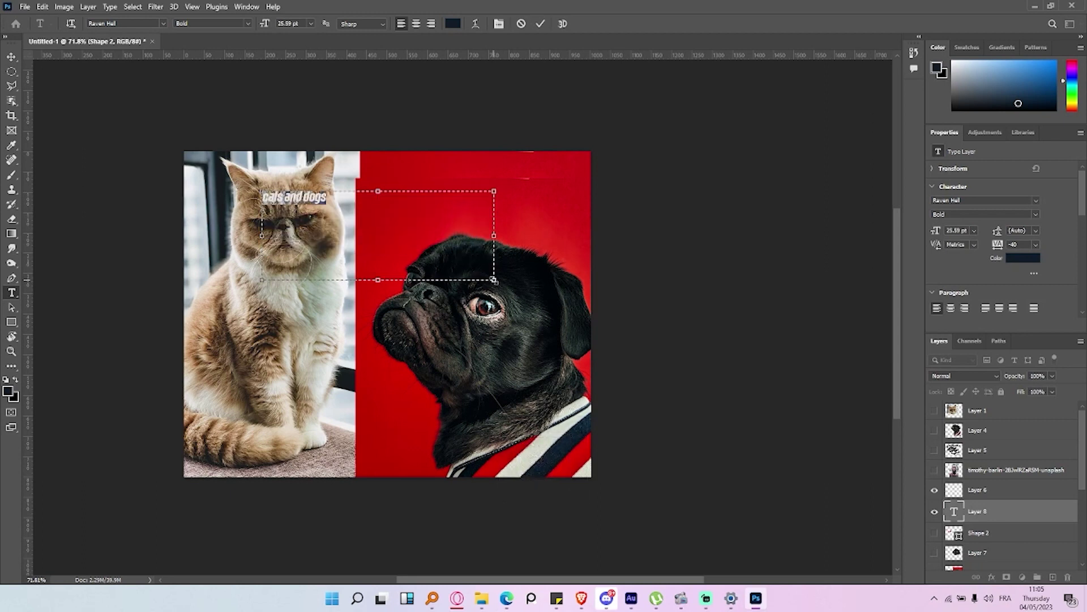
mouse_move(267, 24)
mouse_down()
mouse_move(304, 23)
mouse_move(294, 34)
mouse_up()
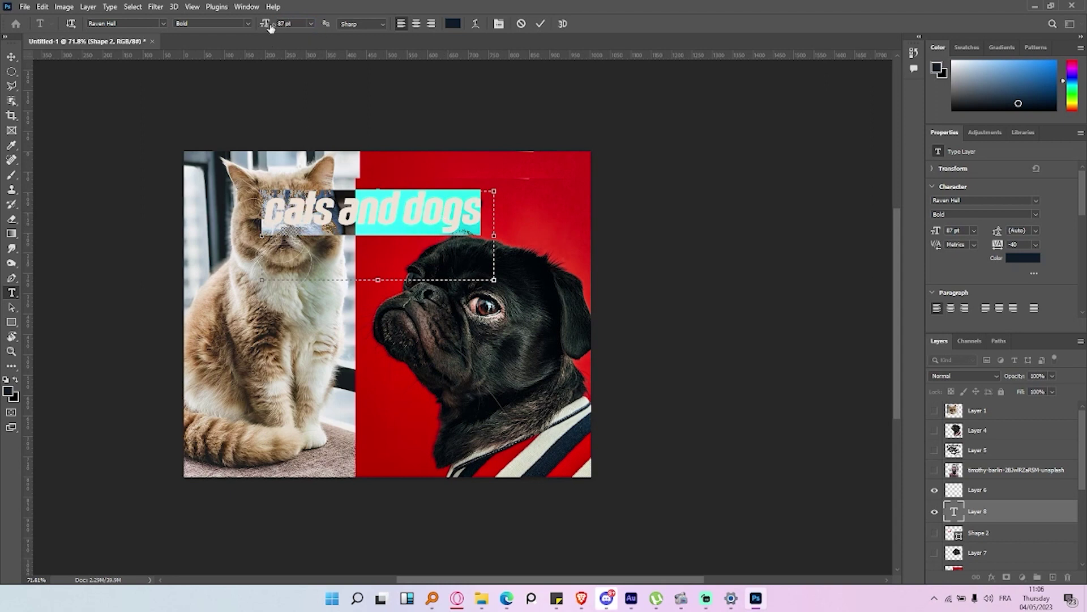
Browse the font list keeping Raven Hall Bold, then toggle centre and back to left alignment.
click(163, 25)
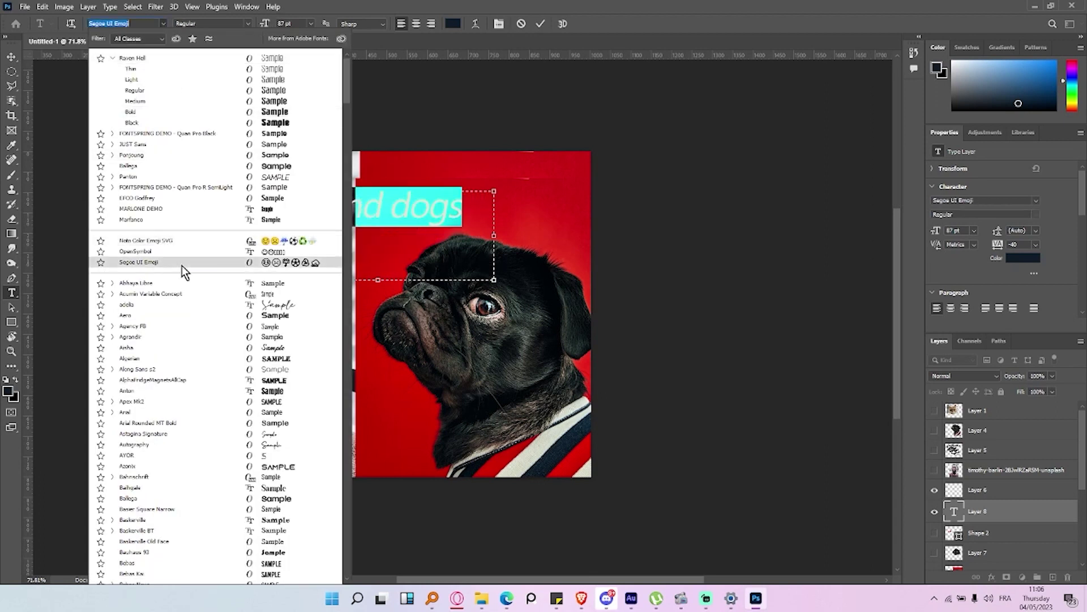
click(321, 8)
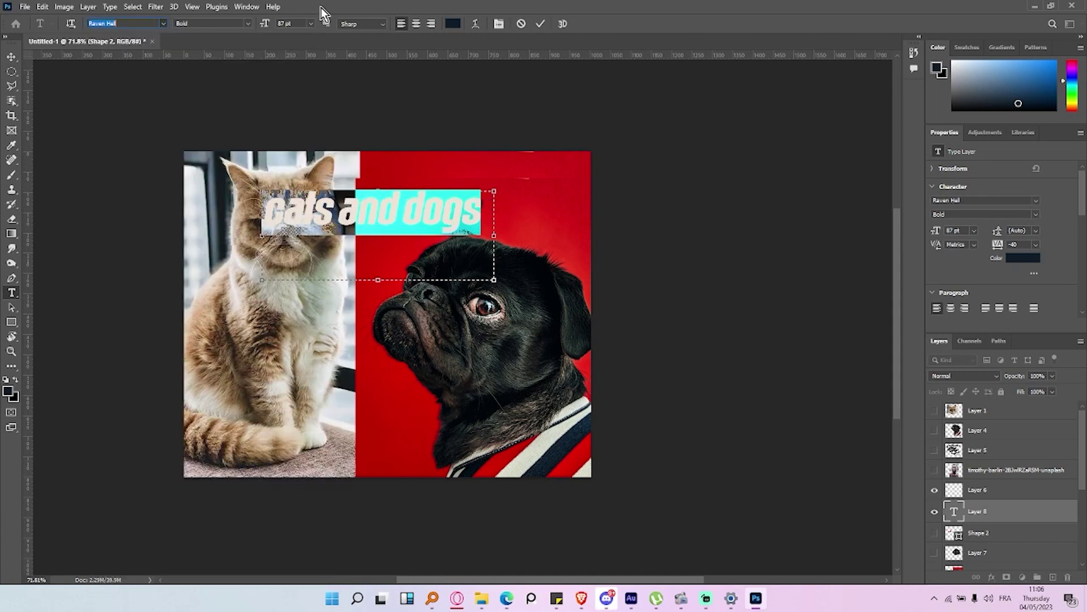
click(416, 24)
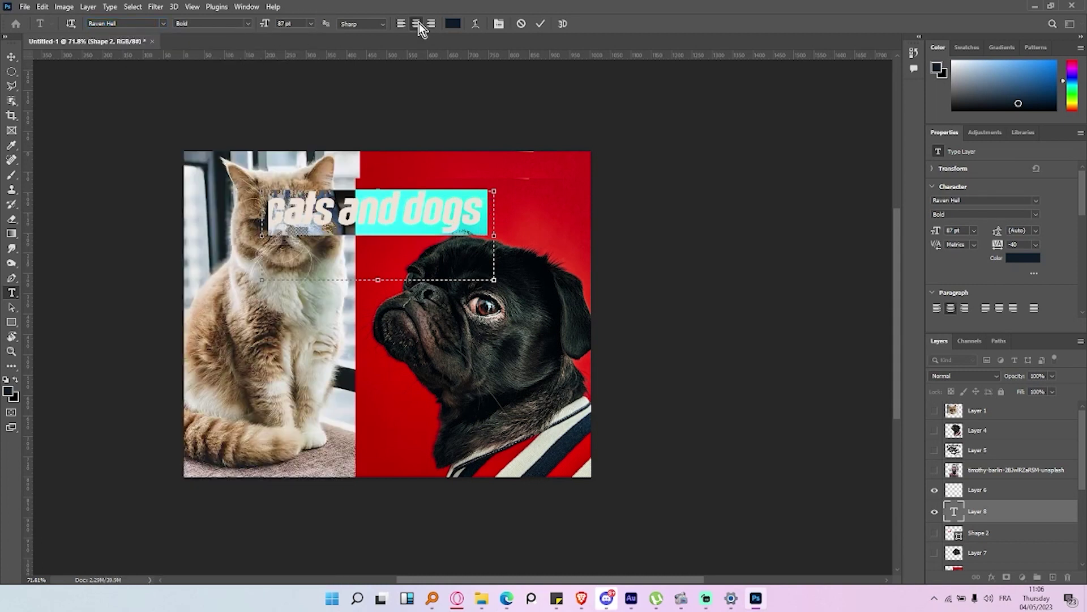
click(407, 24)
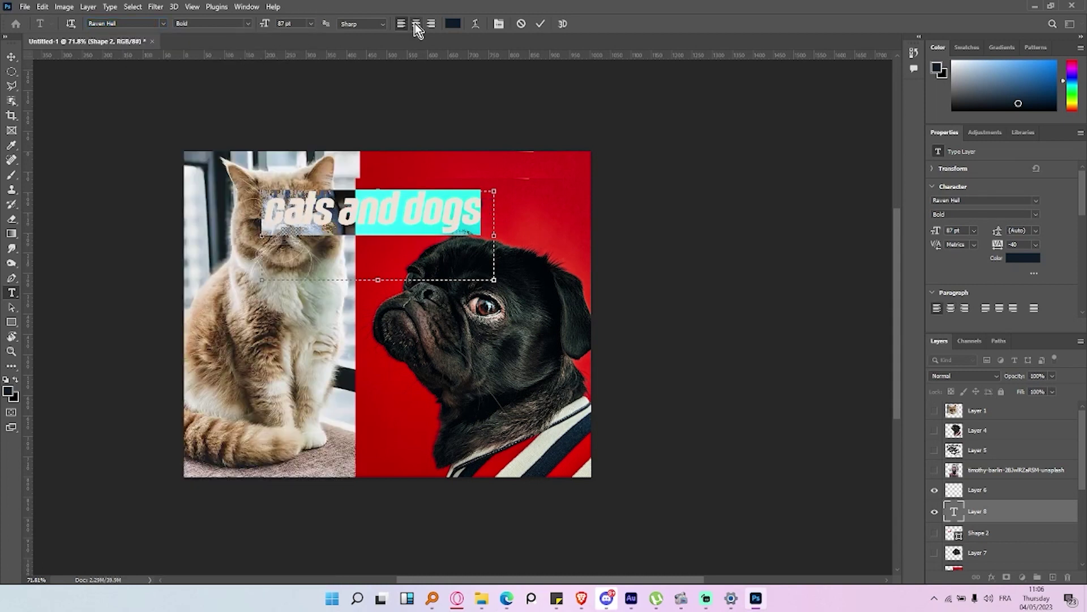
Colour the title white (ffffff), move it up-right over the red half, and scale it to about 87%.
click(457, 24)
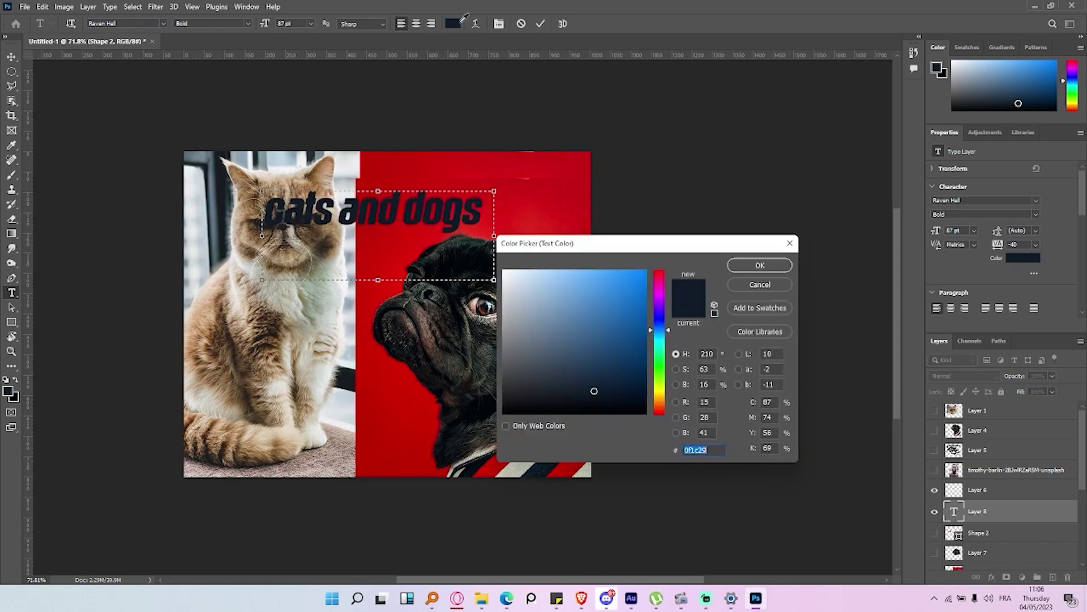
mouse_move(521, 318)
mouse_down()
mouse_move(627, 389)
mouse_move(474, 267)
mouse_up()
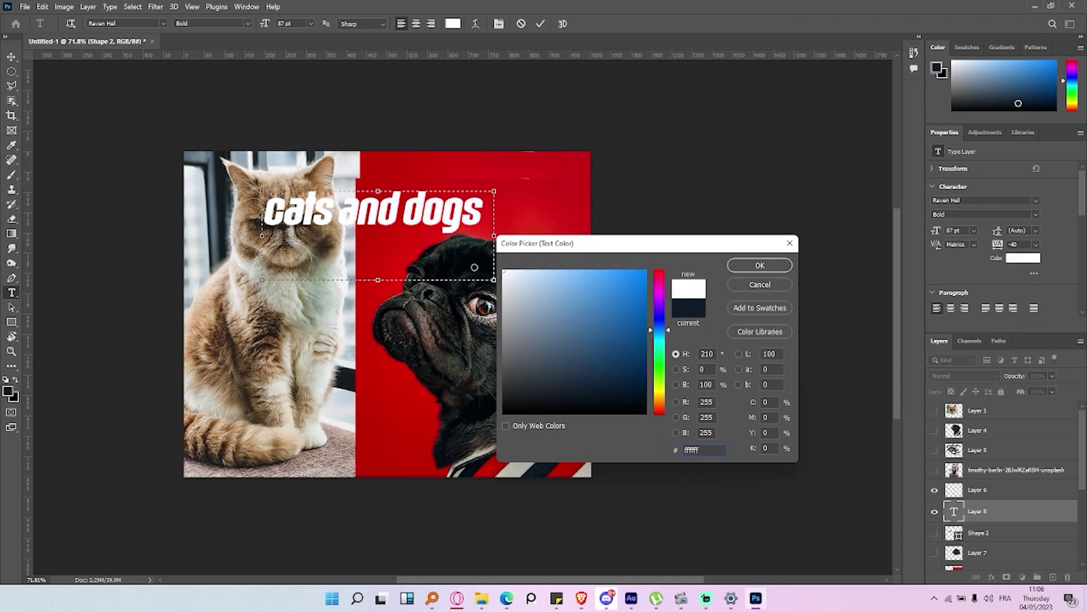
click(743, 268)
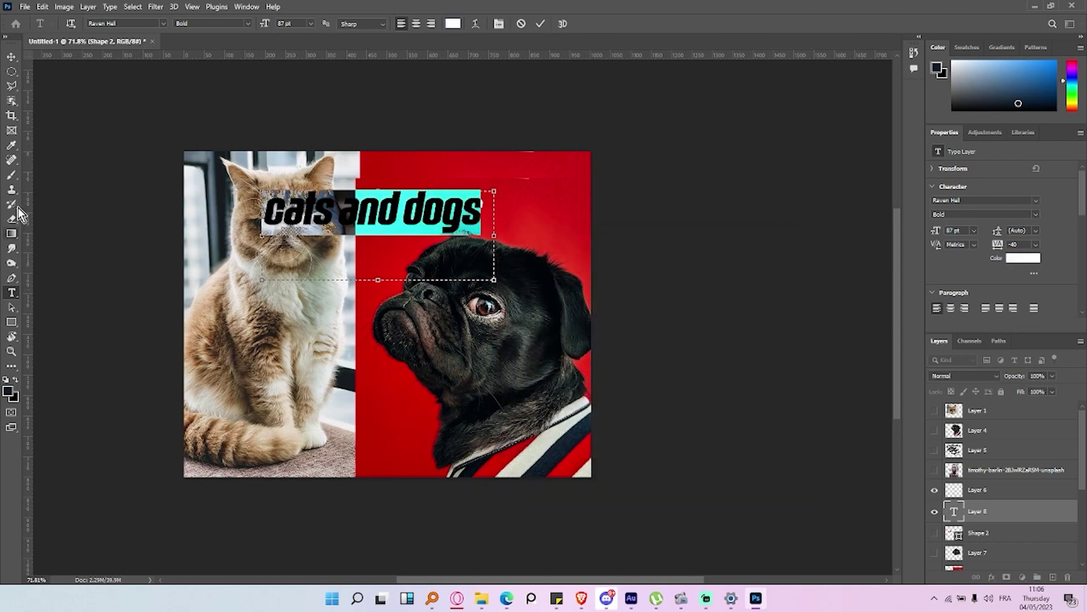
click(11, 58)
drag(398, 215, 473, 203)
drag(336, 267, 365, 254)
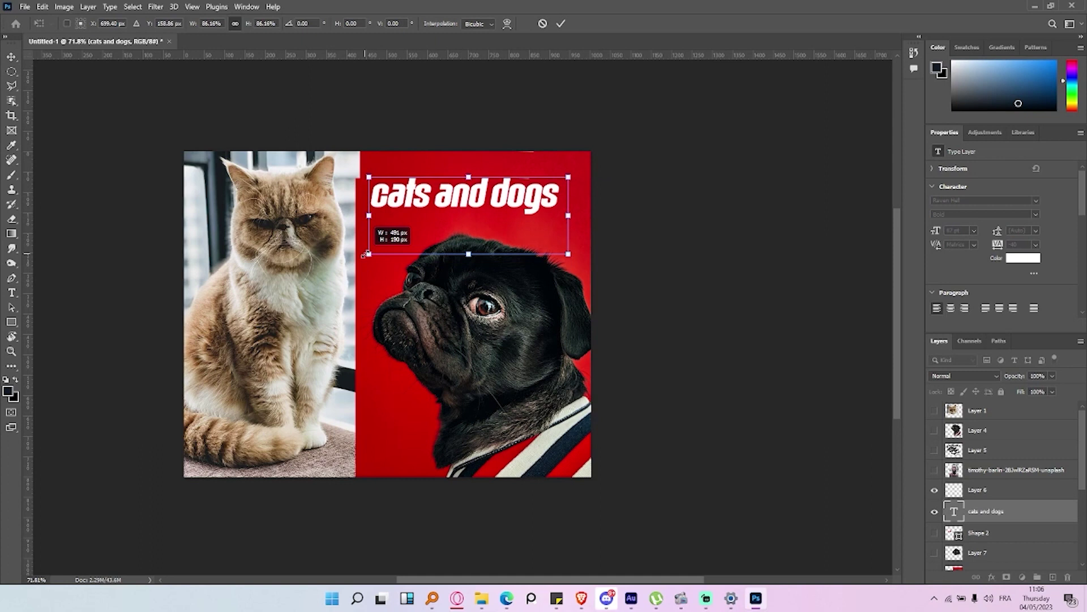
Commit the title resize and Shift-drag a large dark navy circle over the cat with the Ellipse Tool.
click(655, 328)
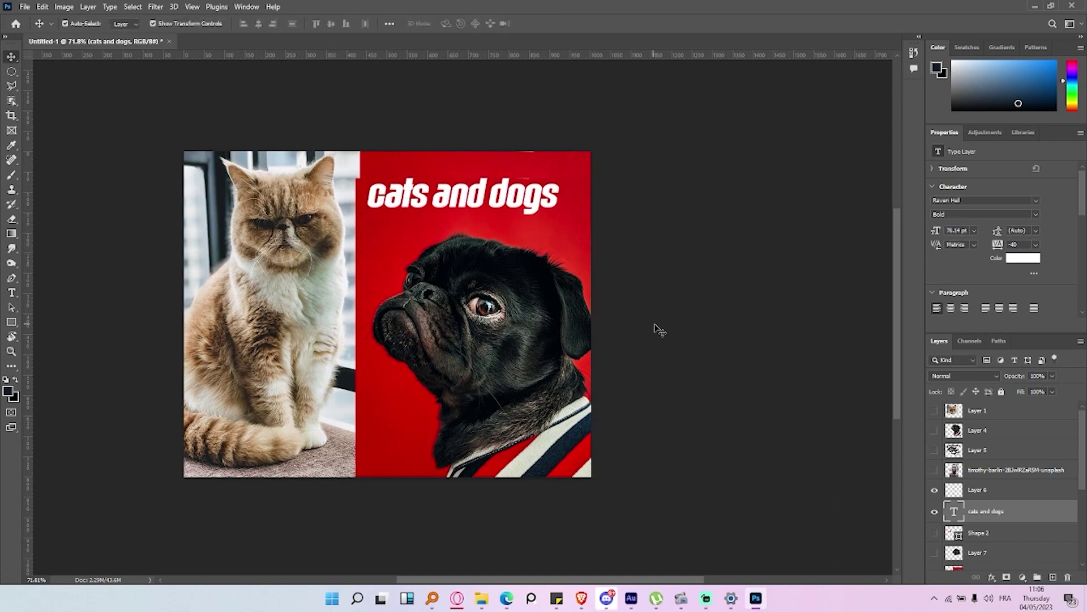
scroll(646, 314, down, 5)
scroll(646, 314, up, 5)
right_click(12, 322)
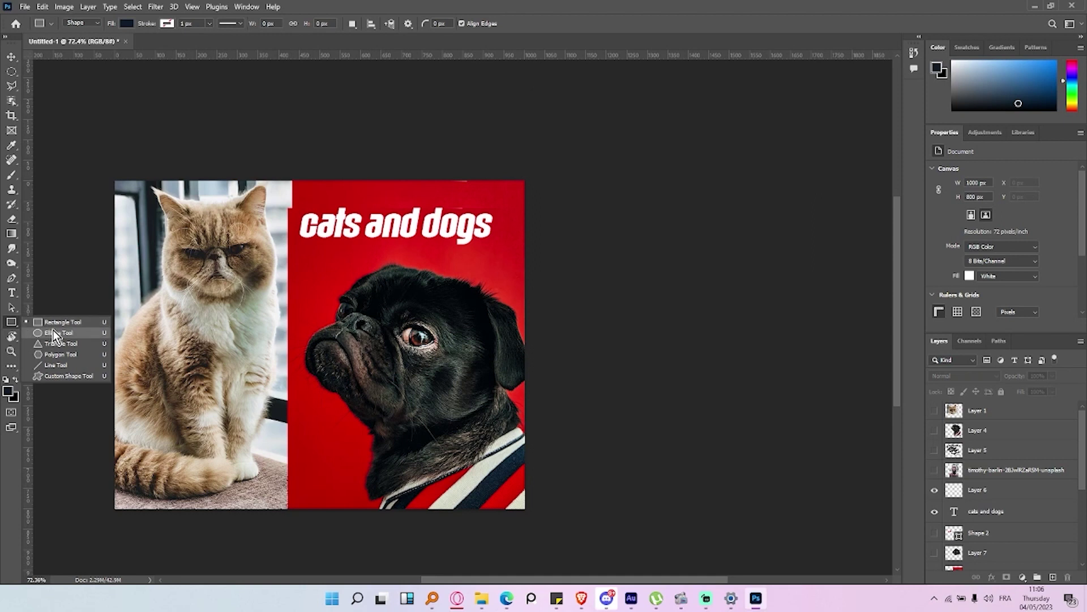
click(55, 334)
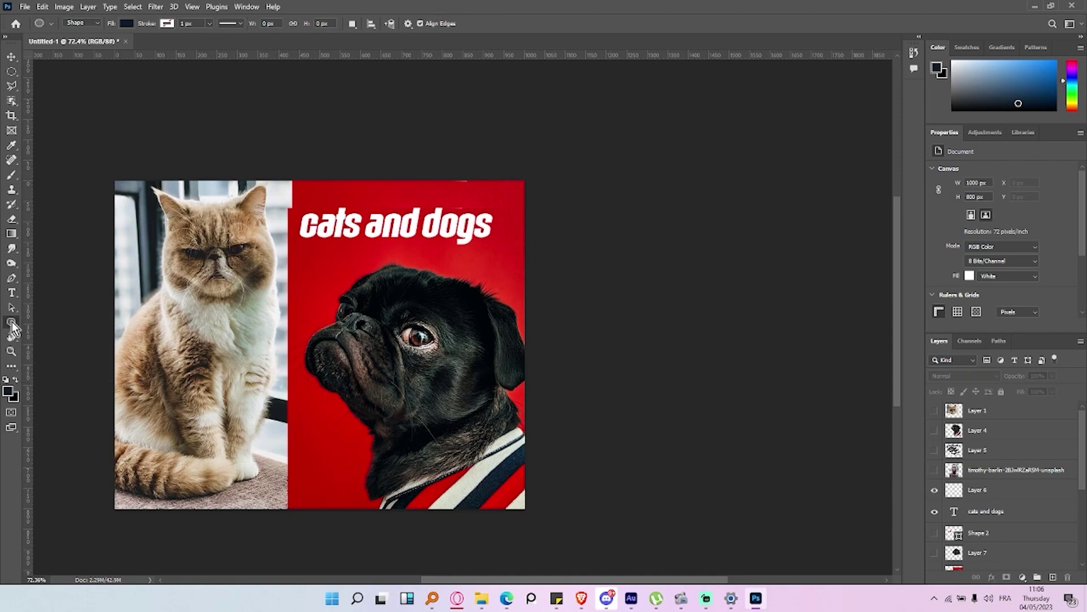
right_click(11, 322)
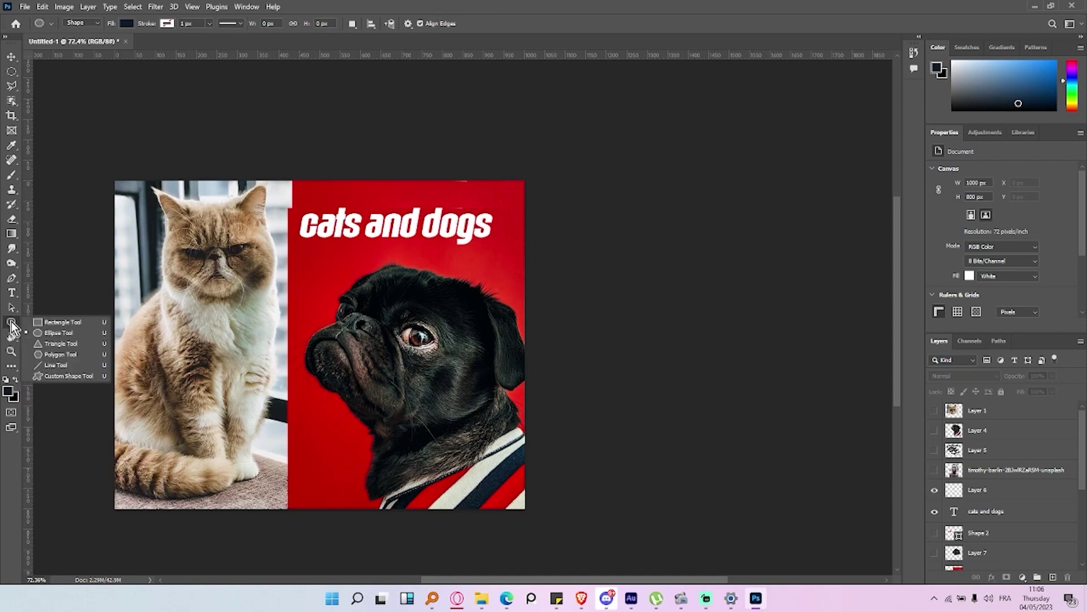
click(69, 336)
drag(163, 254, 312, 404)
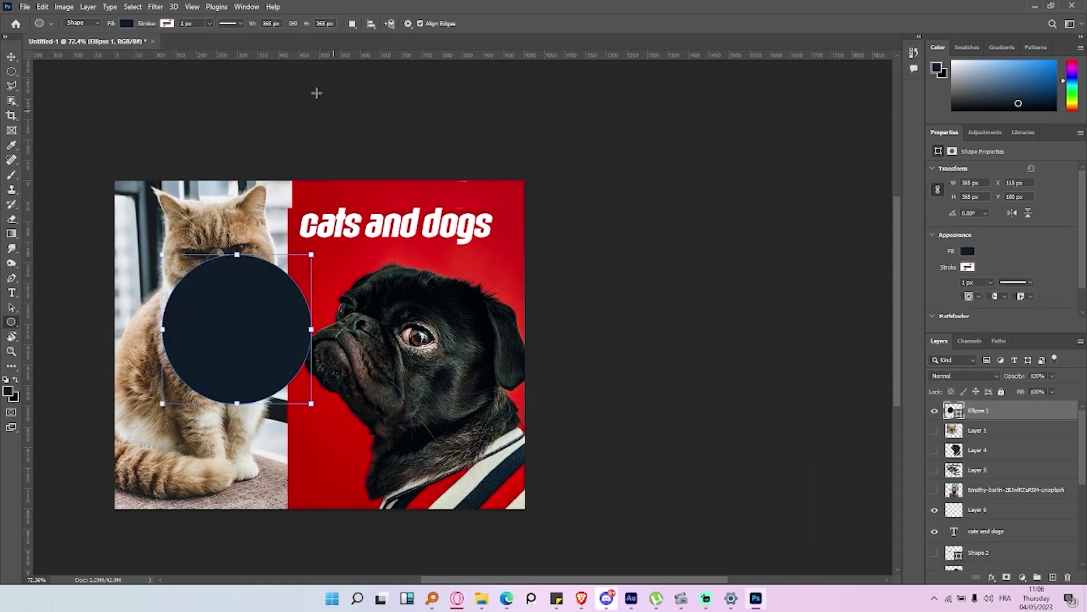
click(127, 21)
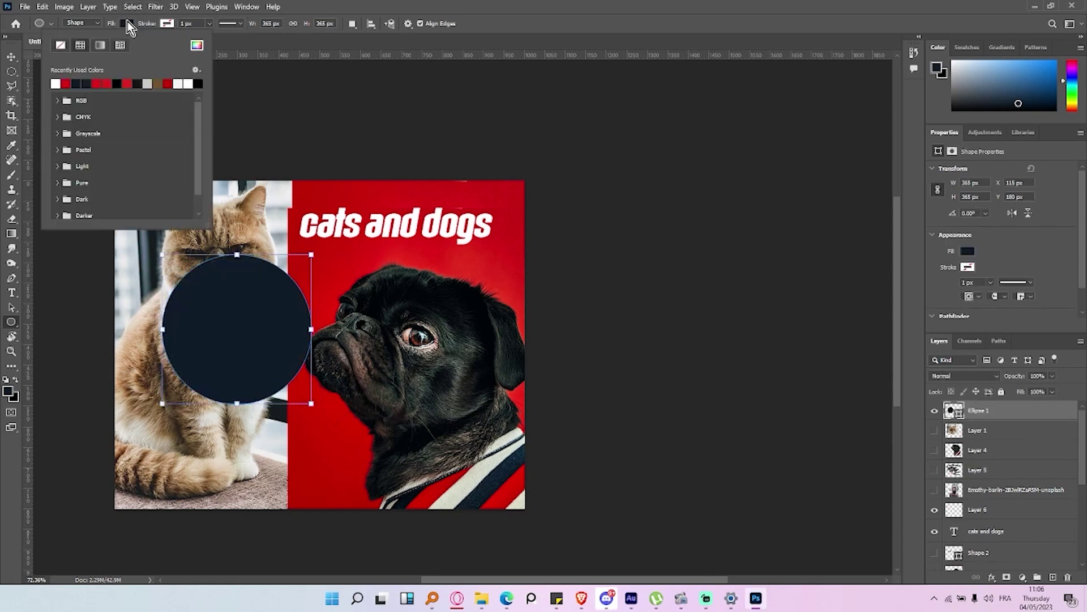
click(114, 24)
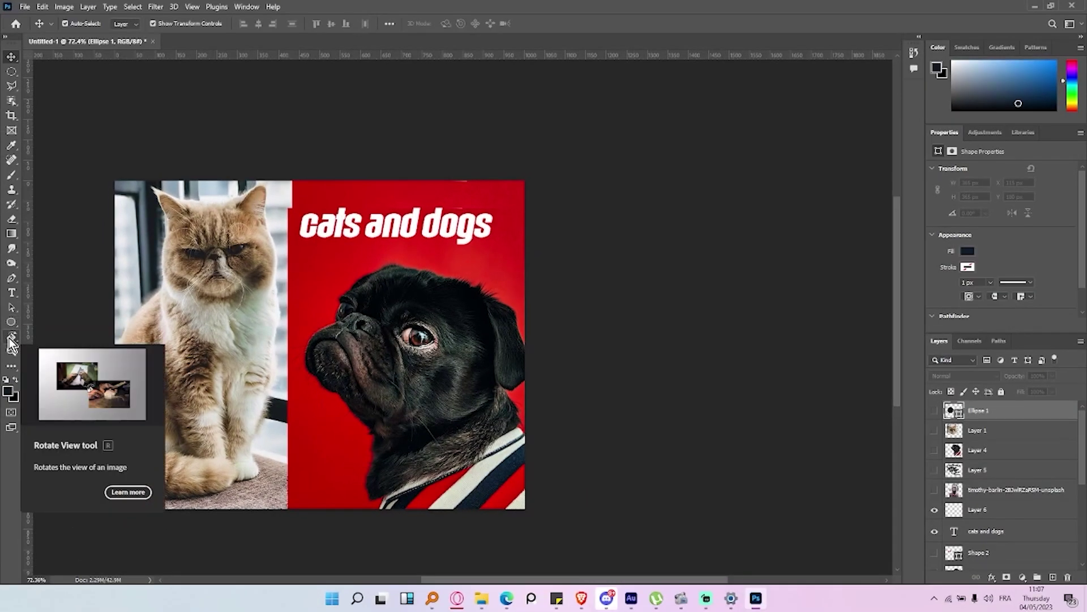
click(12, 340)
drag(456, 376, 472, 343)
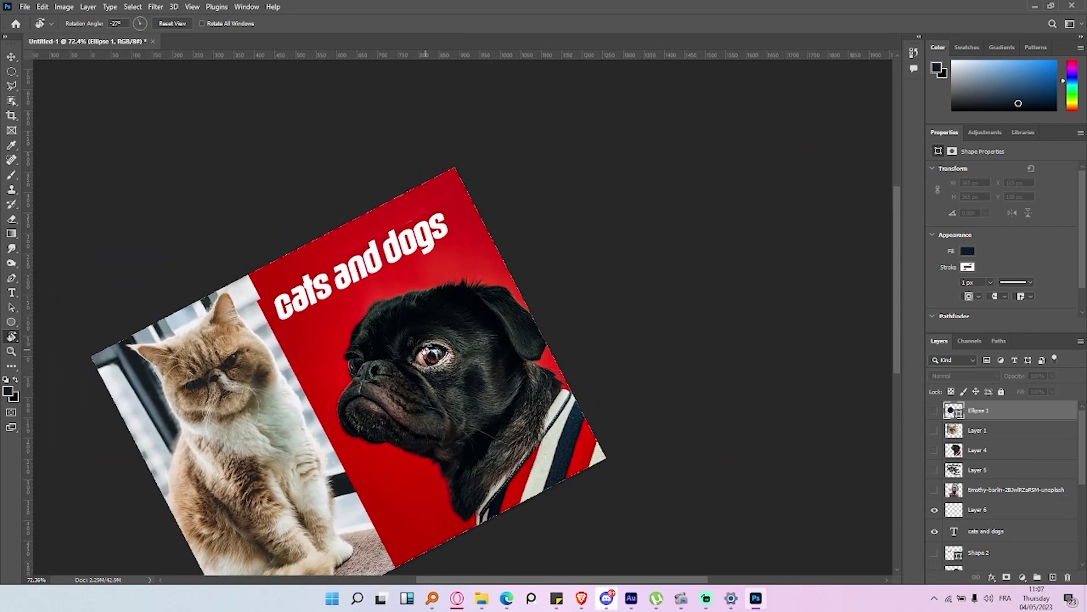
key(Escape)
click(11, 351)
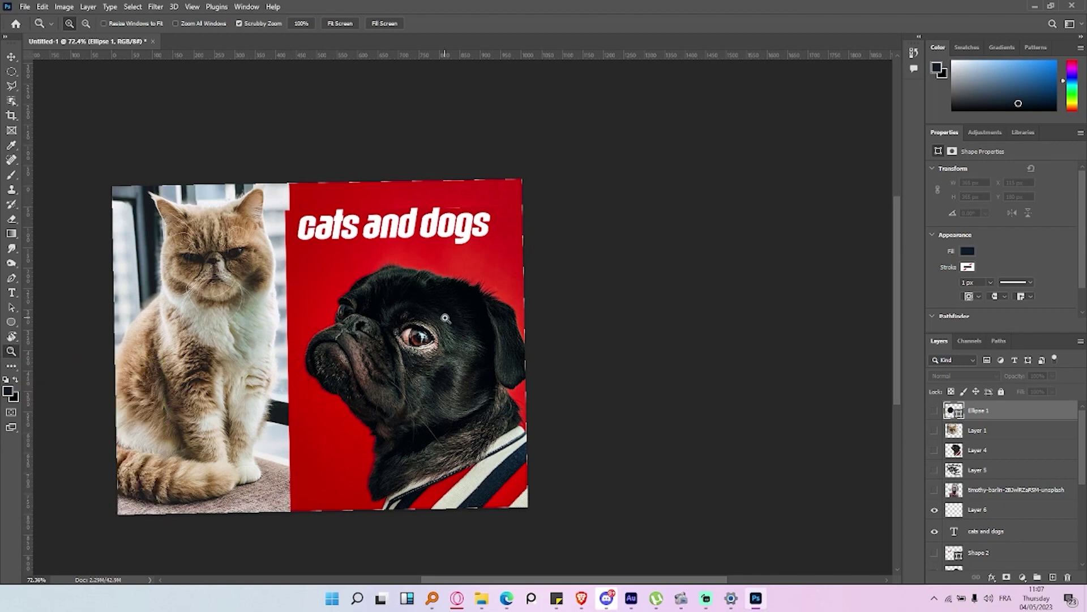
drag(284, 323, 378, 300)
click(379, 300)
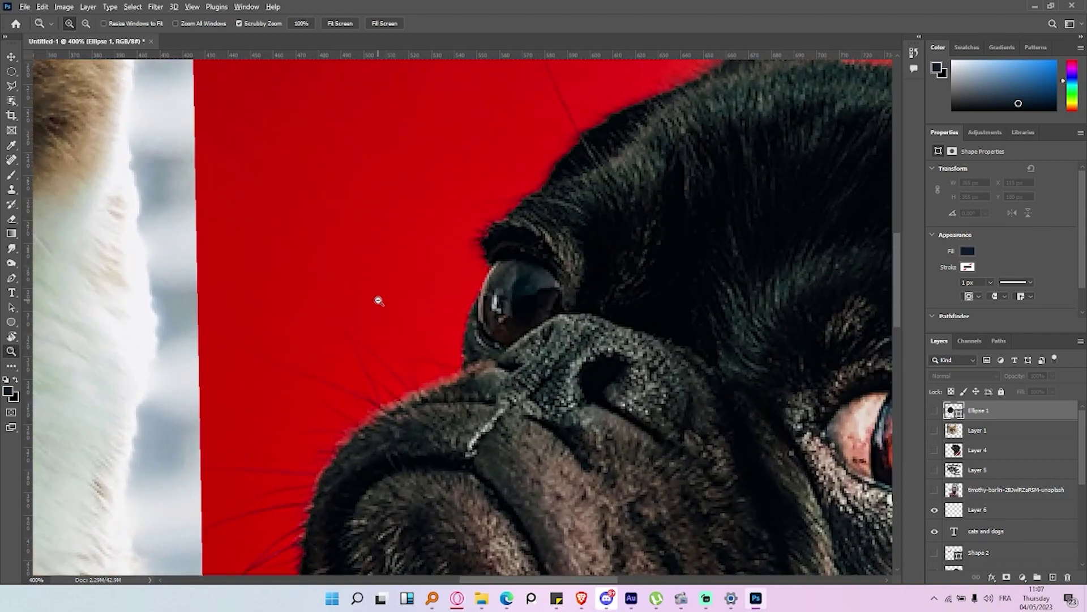
key(alt)
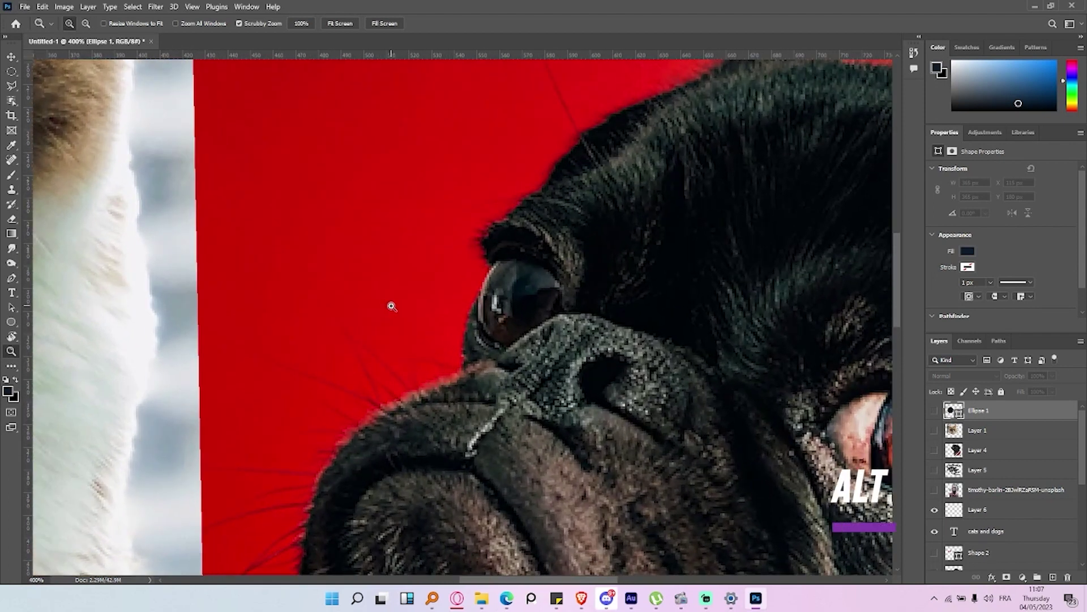
alt+click(392, 306)
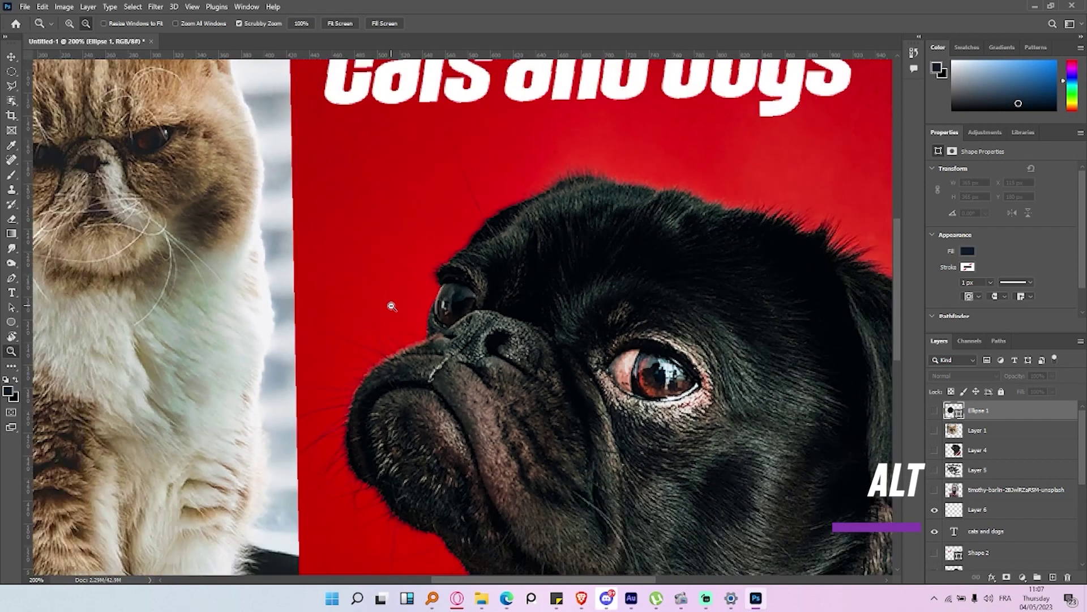
alt+click(390, 304)
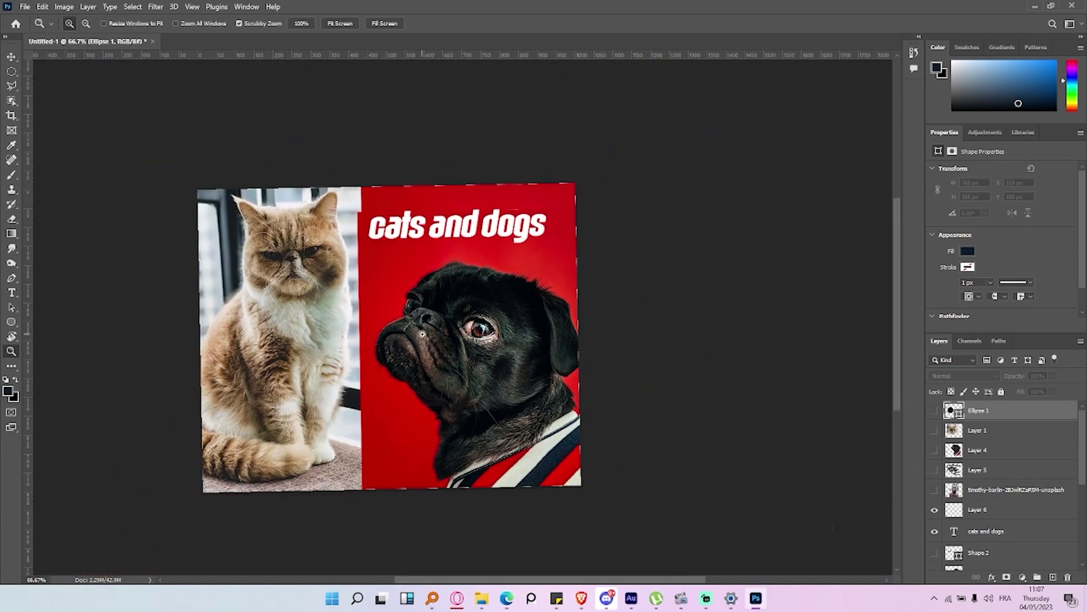
scroll(410, 329, down, 1)
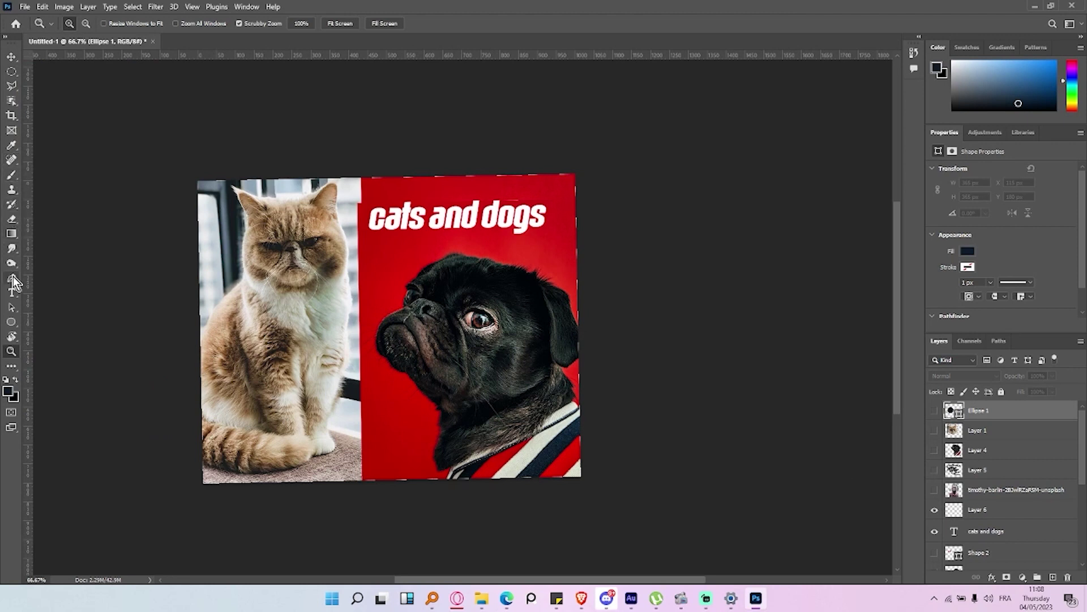
click(14, 204)
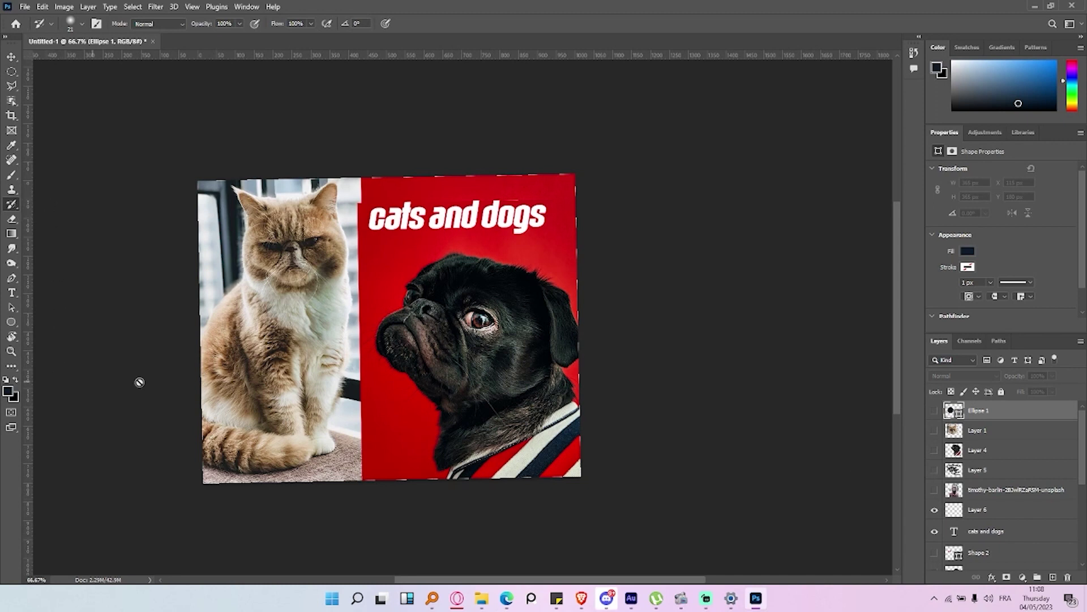
Zoom in and out on the collage with repeated Alt+scroll.
scroll(272, 366, up, 1)
scroll(272, 366, up, 1)
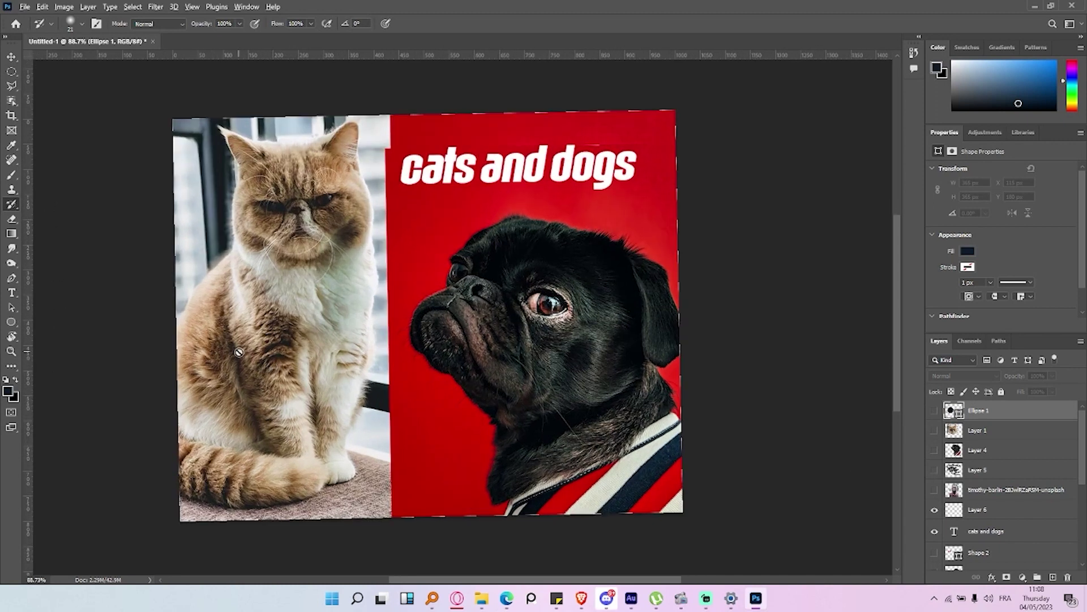
scroll(239, 352, down, 1)
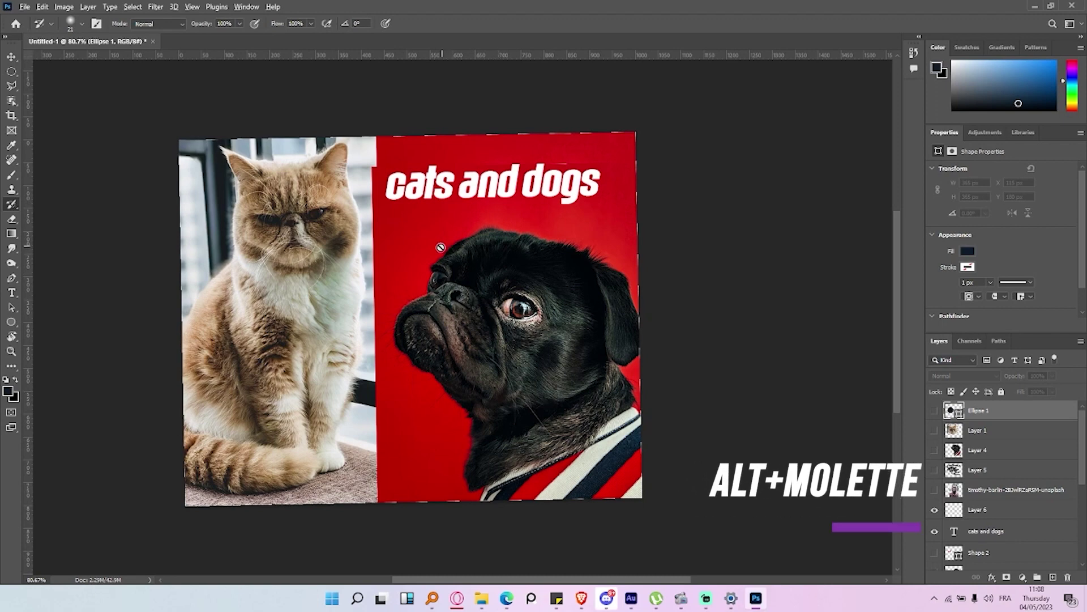
scroll(441, 248, up, 5)
scroll(439, 248, up, 3)
scroll(438, 248, up, 3)
scroll(438, 248, up, 1)
scroll(439, 248, down, 2)
scroll(439, 248, down, 3)
scroll(439, 248, down, 3)
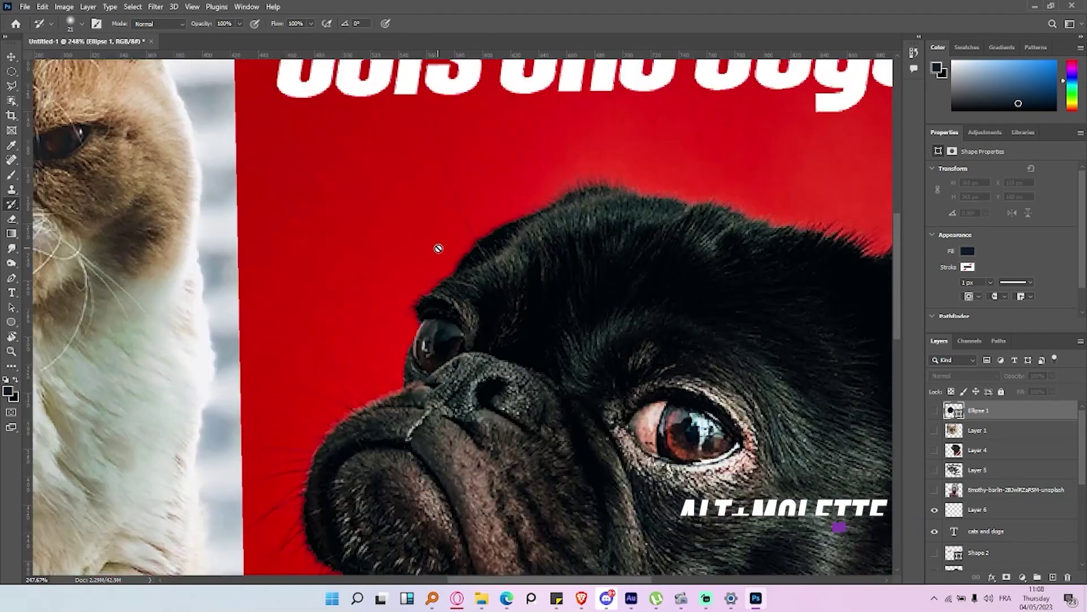
scroll(439, 248, down, 3)
scroll(438, 249, down, 3)
scroll(439, 252, up, 1)
scroll(440, 256, up, 2)
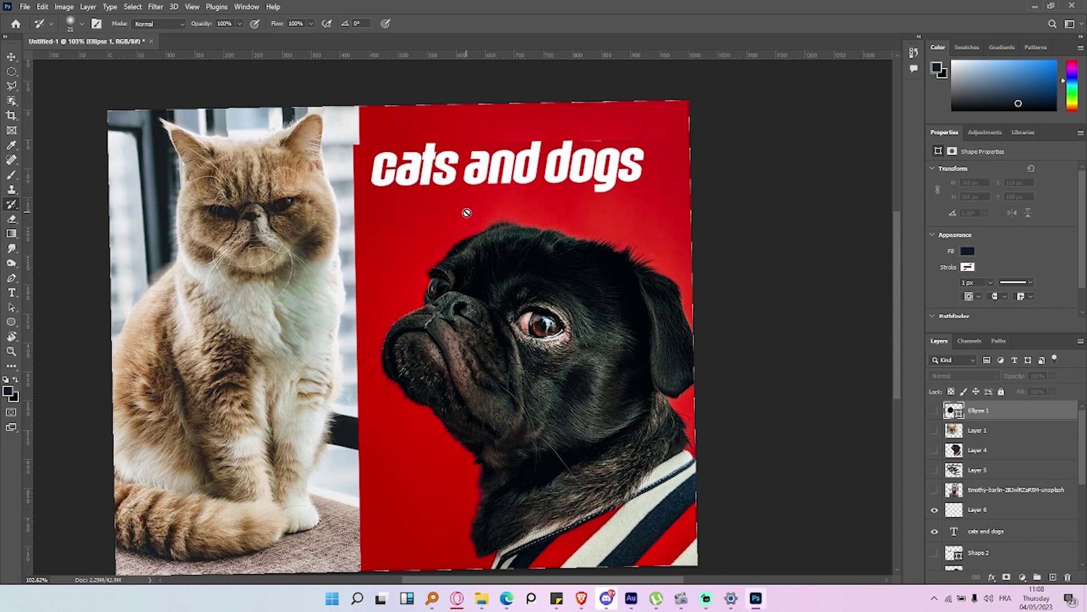
scroll(434, 230, up, 2)
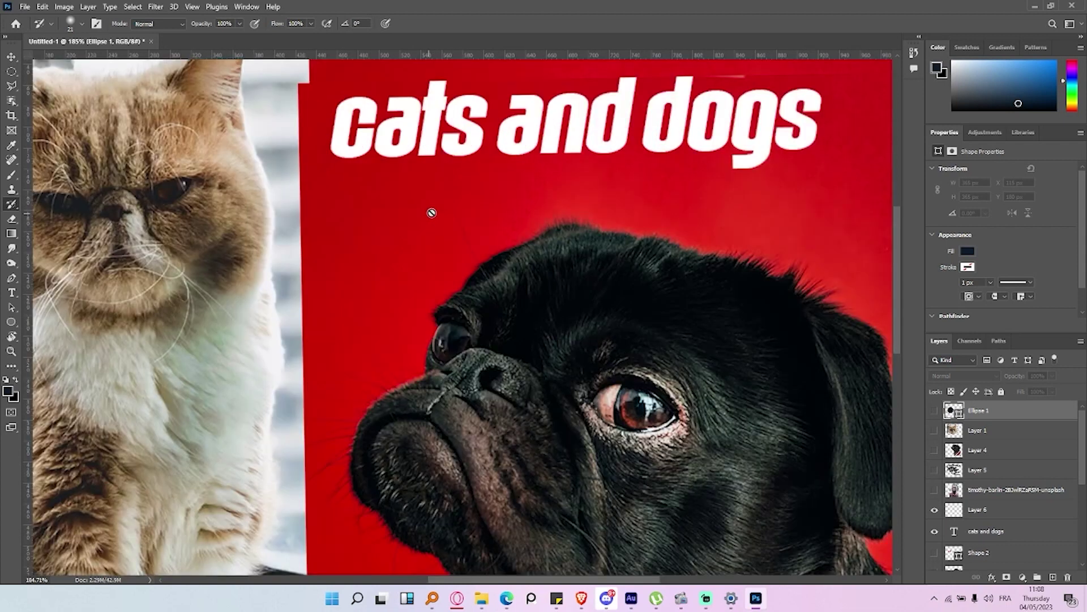
scroll(430, 211, up, 2)
Pan around the pug's face, the cat's ear and eye, and the full 'cats and dogs' title.
mouse_move(585, 221)
mouse_down()
mouse_move(328, 185)
mouse_move(320, 74)
mouse_move(295, 59)
mouse_up()
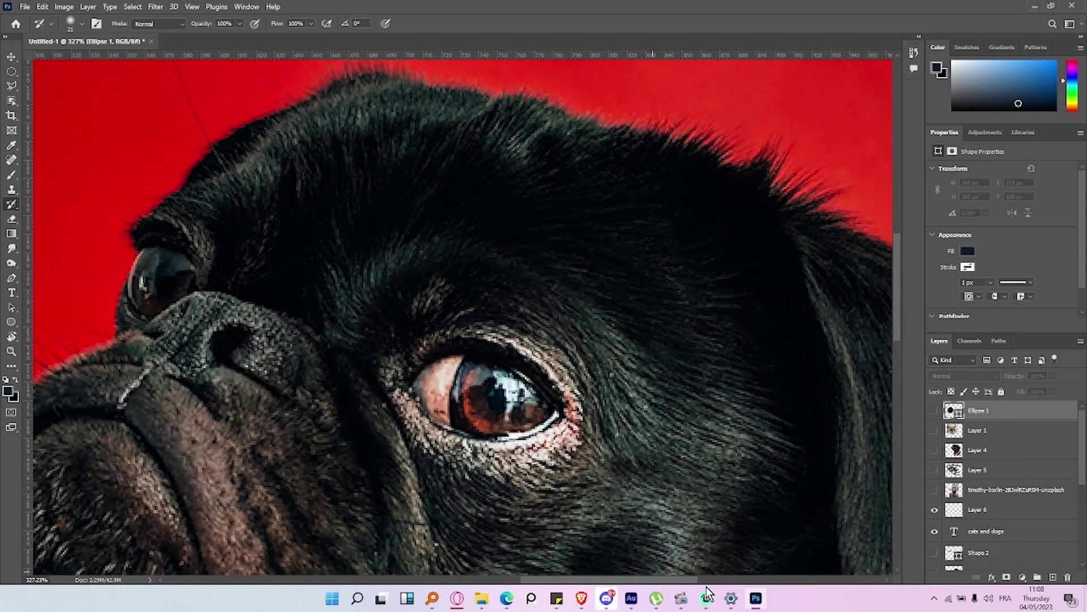
drag(580, 579, 401, 571)
mouse_move(901, 308)
mouse_down()
mouse_move(919, 234)
mouse_move(922, 247)
mouse_up()
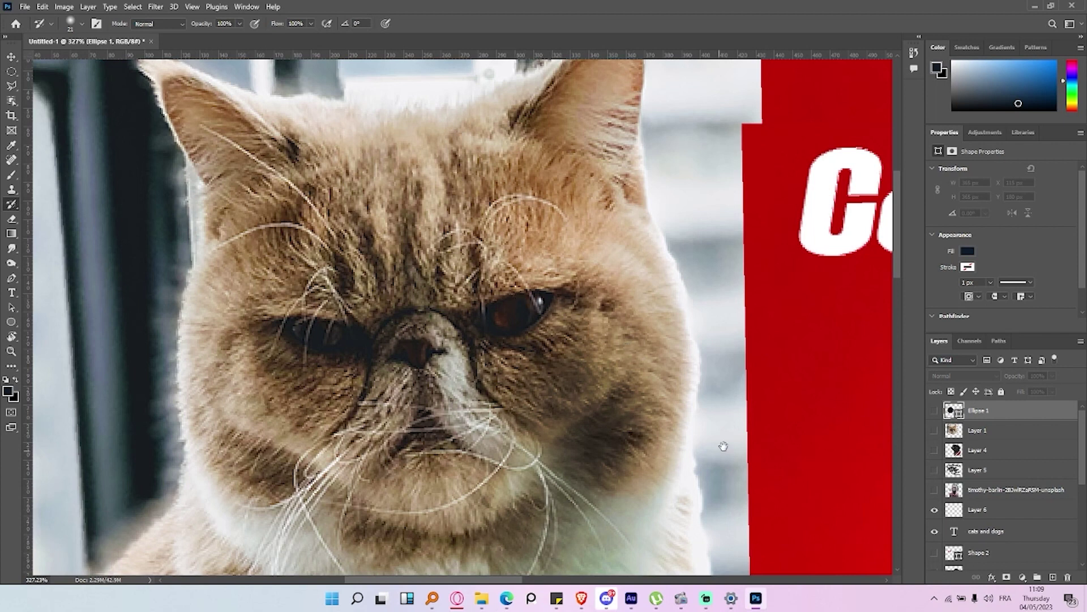
drag(723, 446, 468, 364)
mouse_move(731, 396)
mouse_down()
mouse_move(609, 393)
mouse_move(530, 253)
mouse_move(454, 175)
mouse_up()
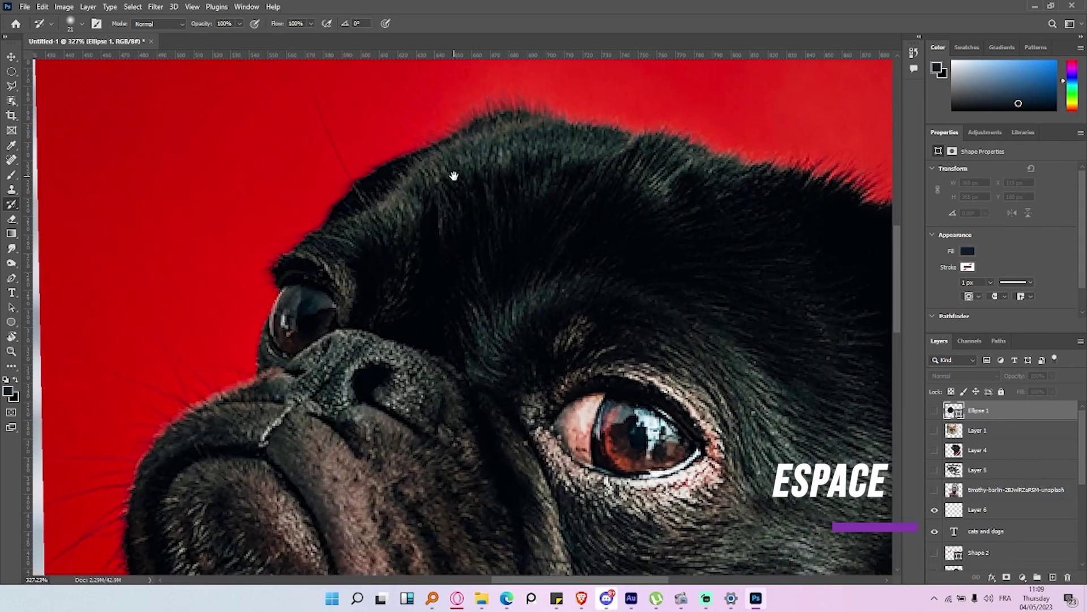
mouse_move(300, 567)
mouse_down()
mouse_move(243, 376)
mouse_move(593, 217)
mouse_move(689, 272)
mouse_move(464, 209)
mouse_move(486, 359)
mouse_move(398, 192)
mouse_move(449, 457)
mouse_up()
mouse_move(698, 252)
mouse_down()
mouse_move(575, 444)
mouse_move(412, 311)
mouse_move(191, 248)
mouse_up()
drag(701, 381, 408, 306)
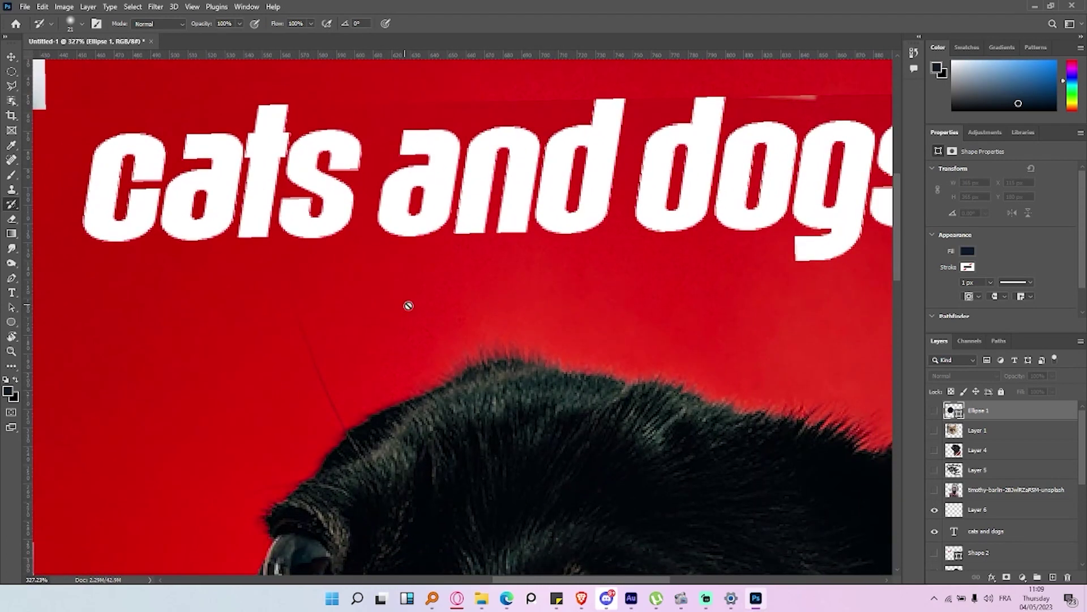
scroll(408, 306, down, 3)
scroll(405, 303, down, 5)
Make the foreground white and the background pinkish red #e96666, with the Eraser active.
key(x)
click(15, 398)
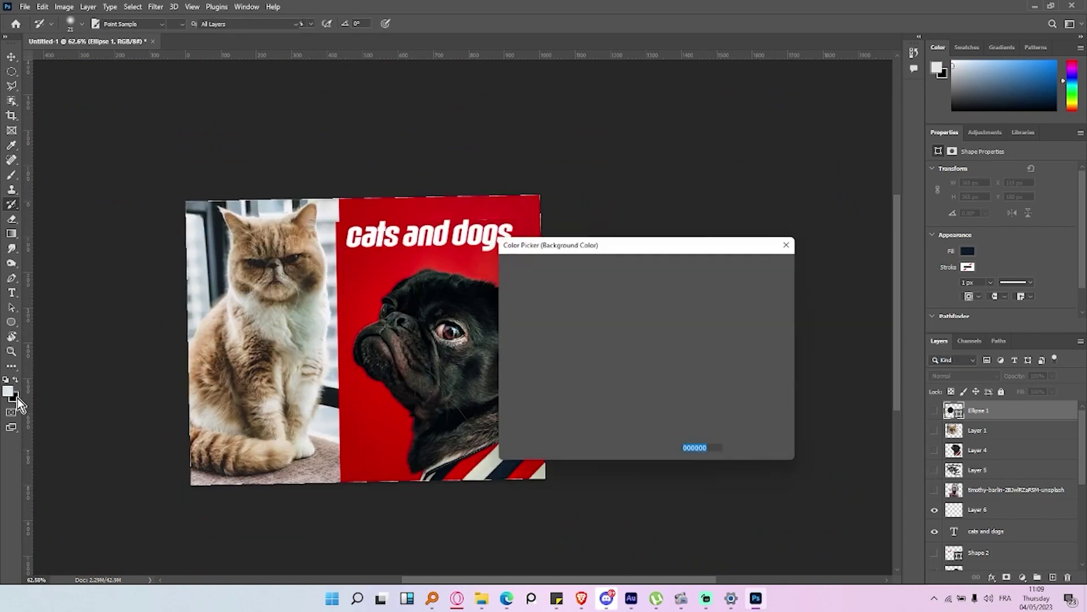
click(749, 288)
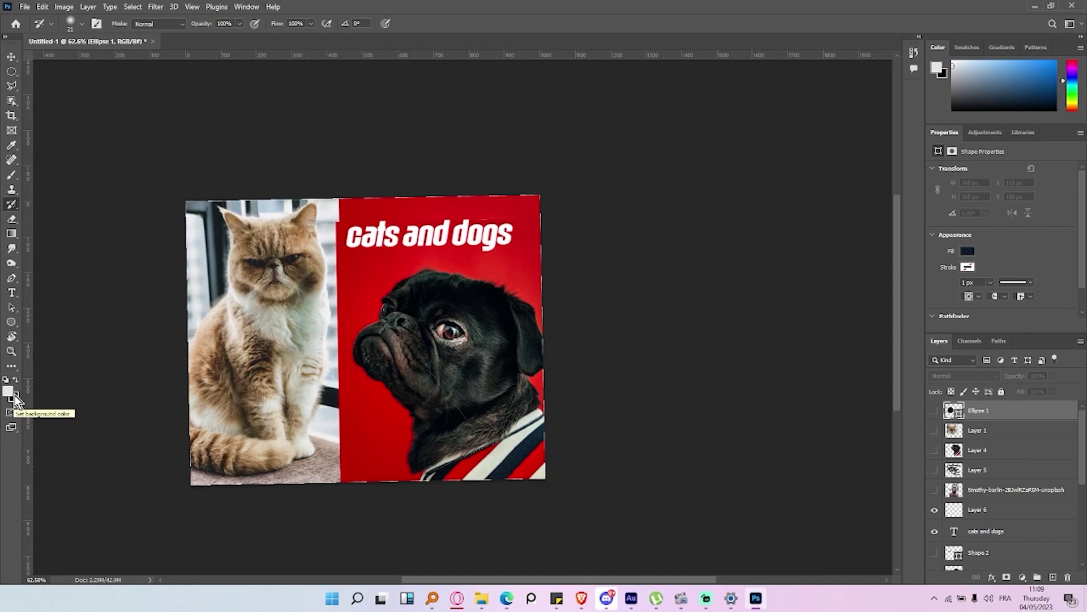
click(16, 400)
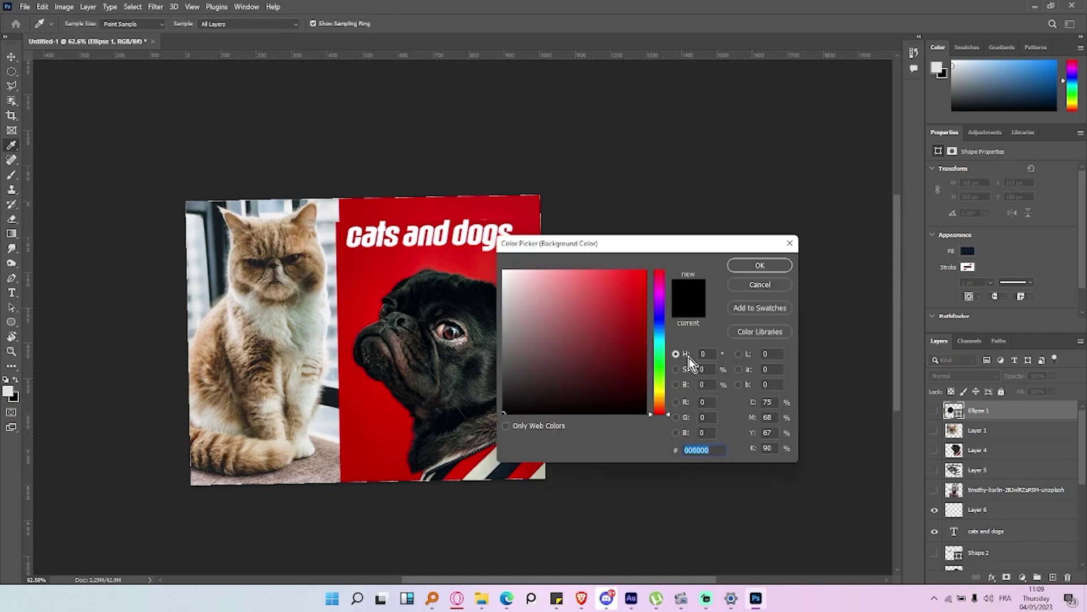
click(594, 297)
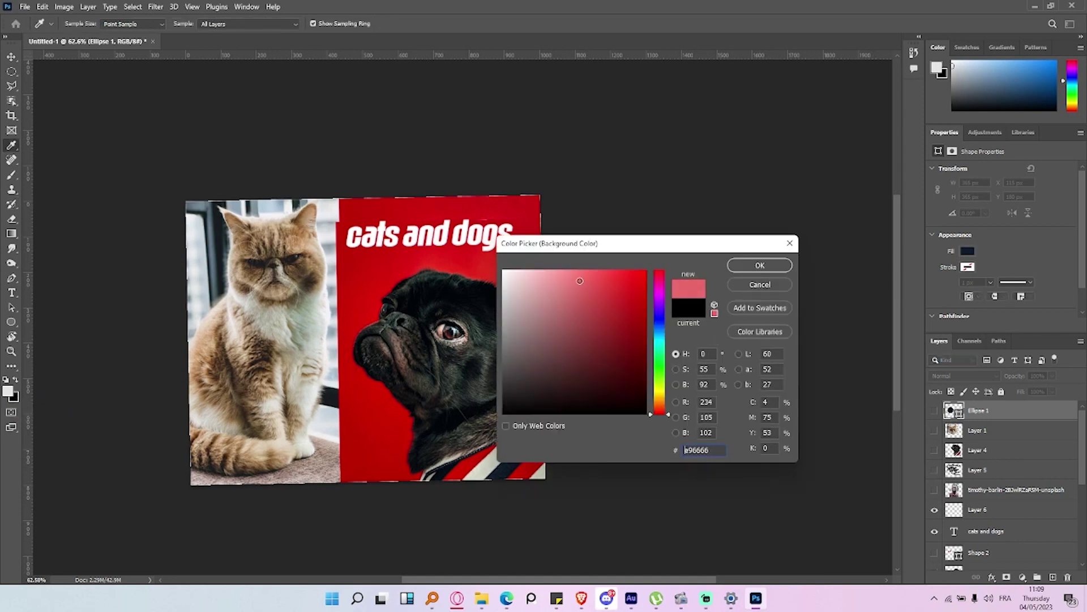
click(760, 265)
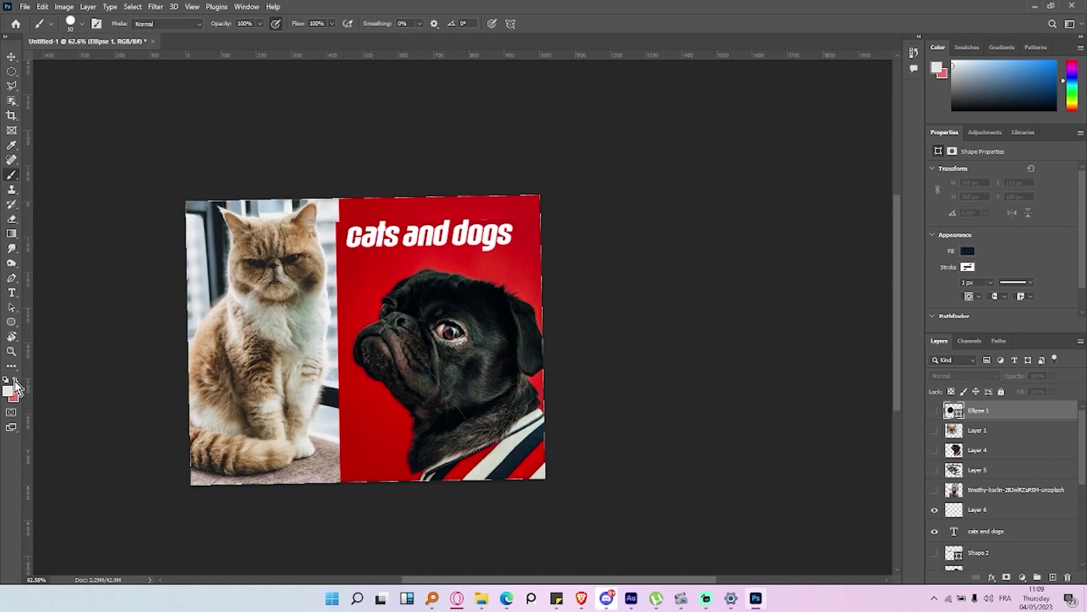
click(11, 219)
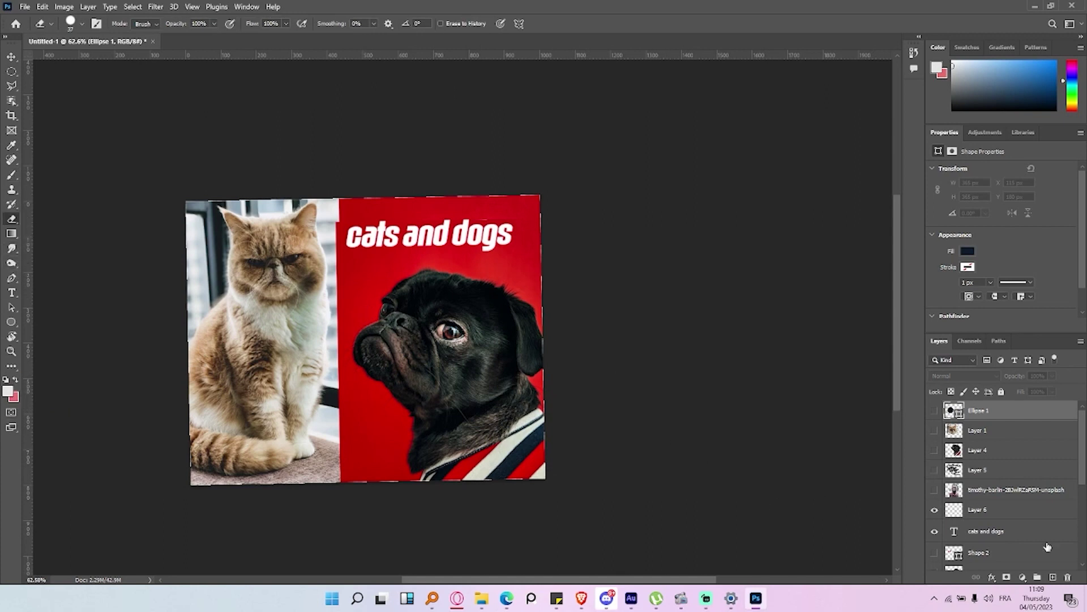
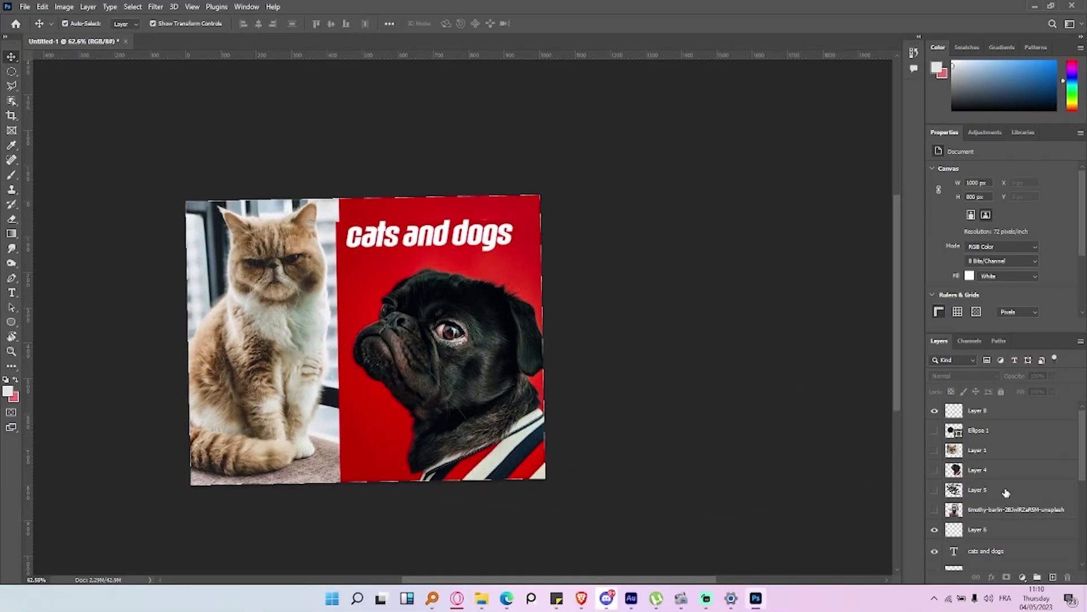
Review the stack by selecting the cat copy, Shape 1, pug copy, title and timothy-barlin layers.
scroll(1010, 488, down, 5)
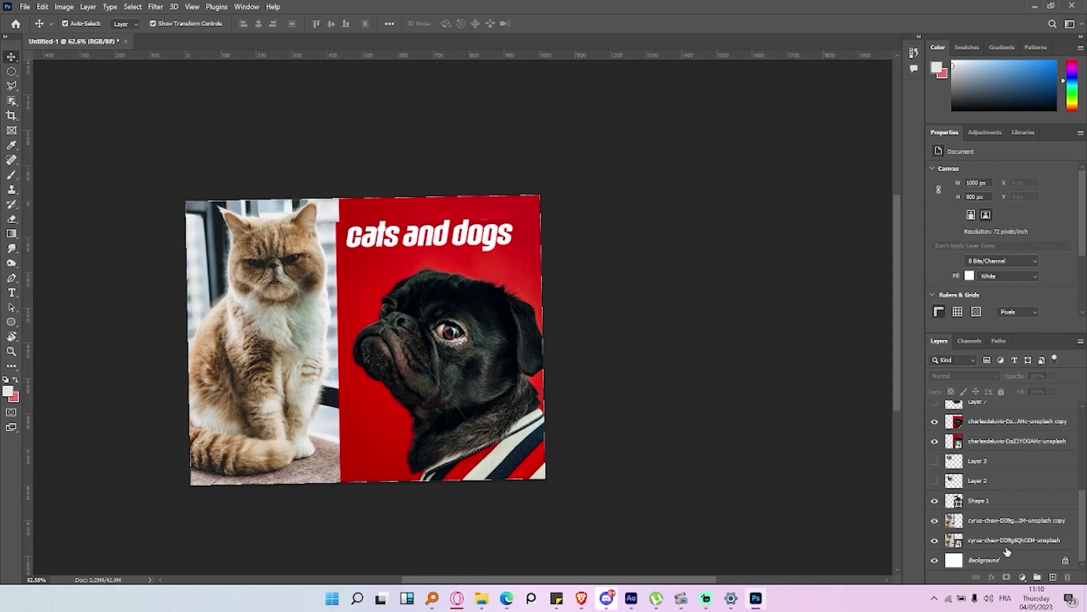
click(1008, 524)
click(1005, 499)
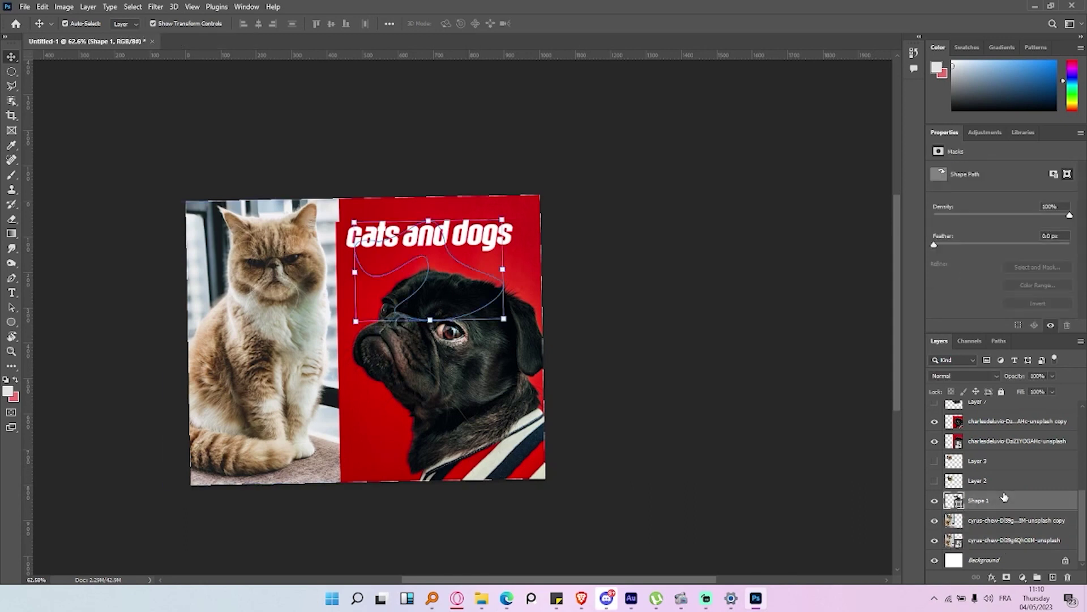
click(1011, 422)
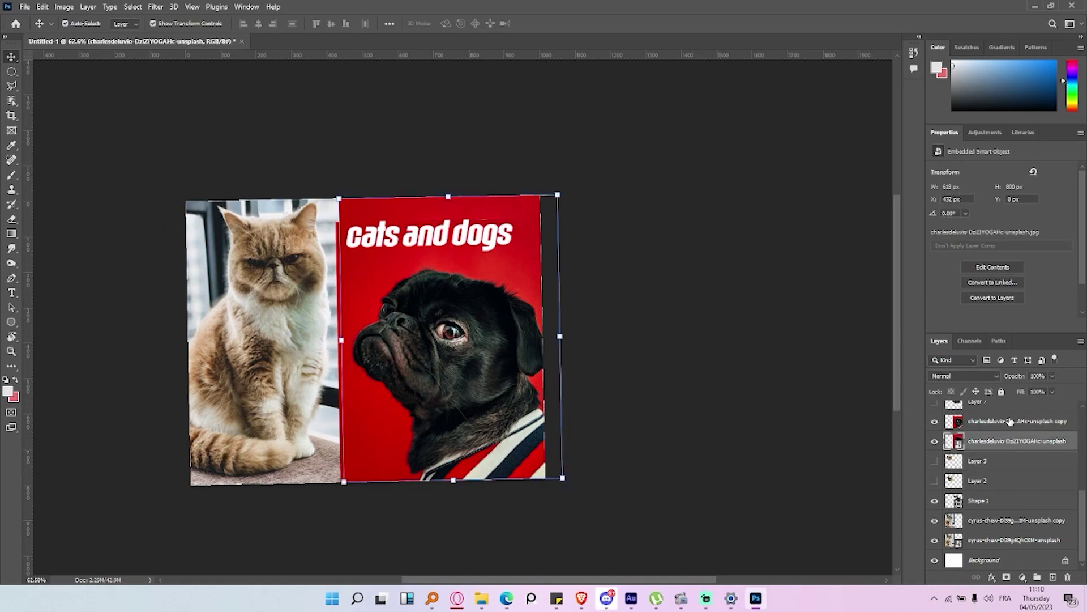
scroll(1037, 451, up, 3)
scroll(1037, 450, up, 1)
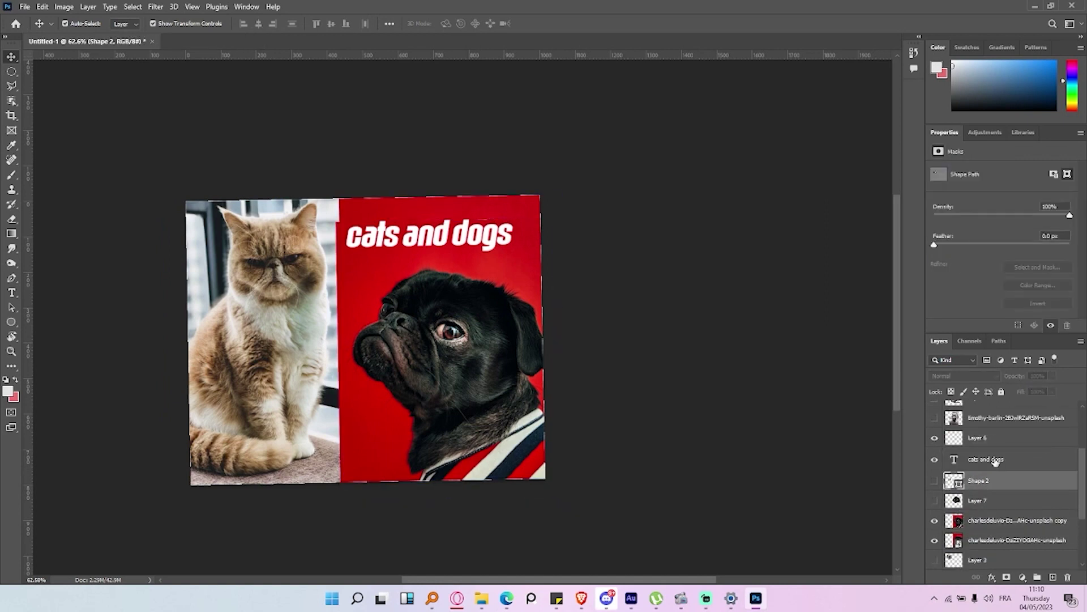
click(996, 460)
click(1002, 423)
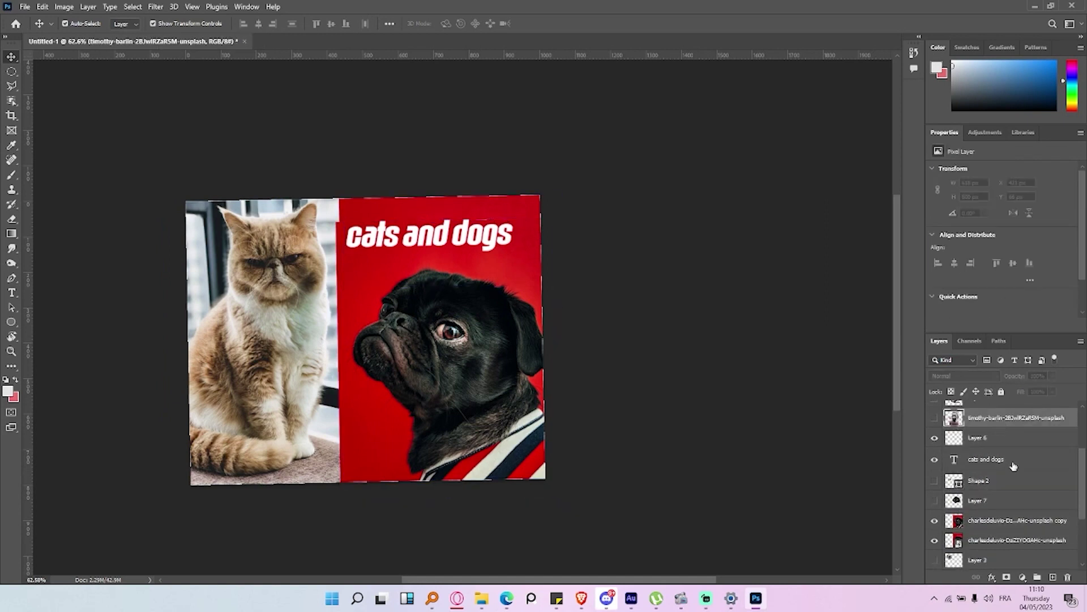
scroll(1013, 466, up, 3)
click(451, 232)
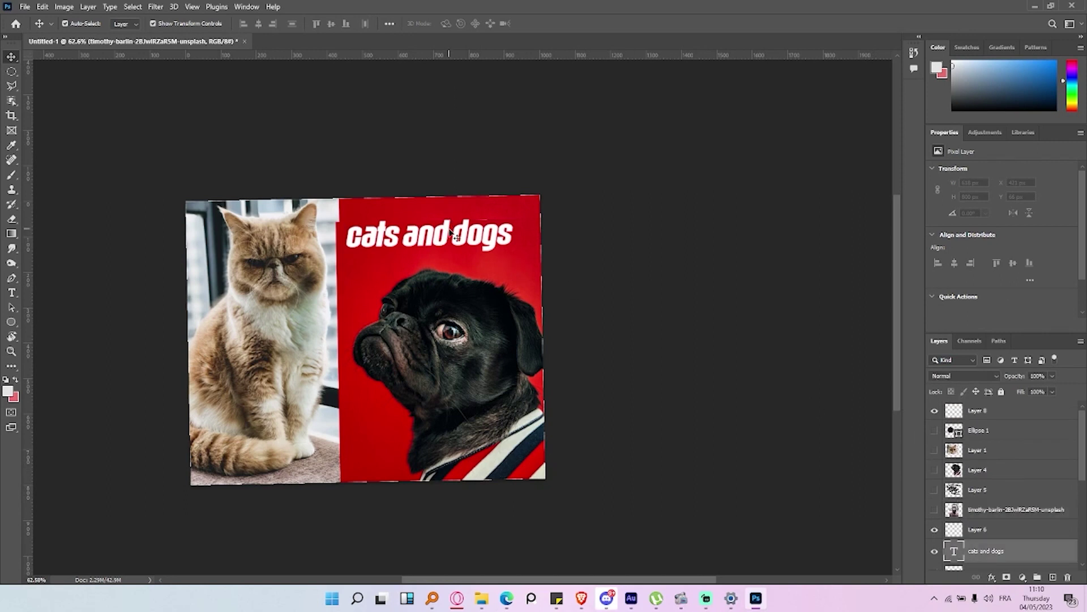
click(446, 353)
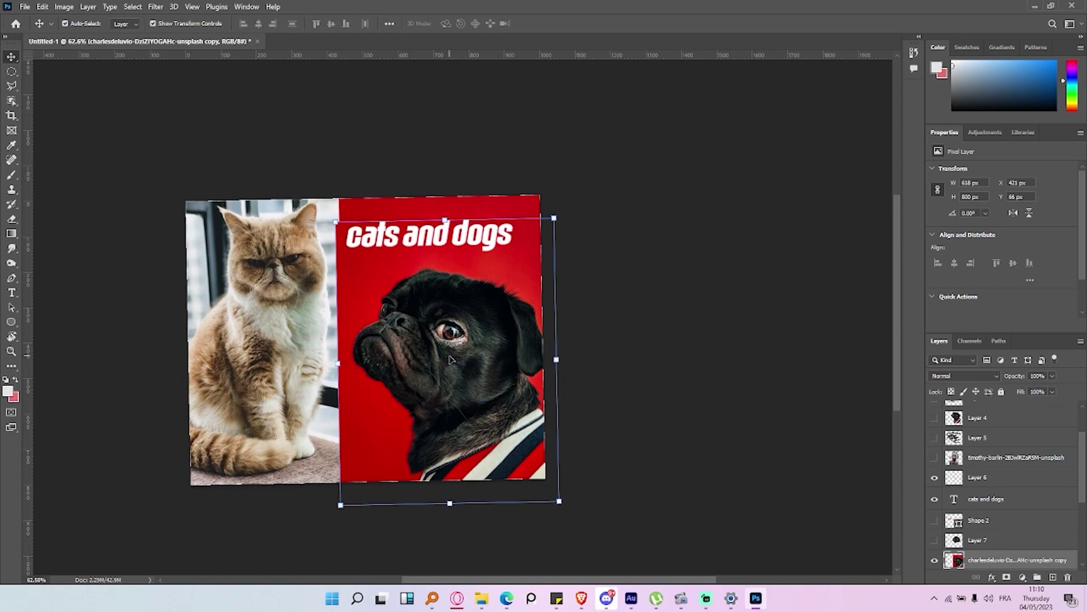
click(287, 344)
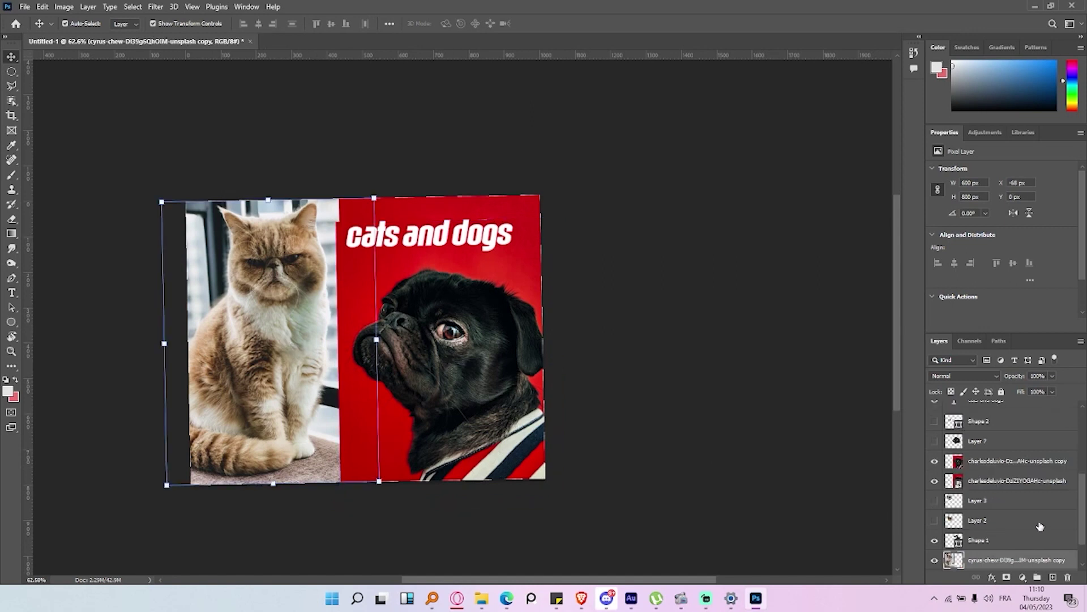
scroll(1040, 527, down, 2)
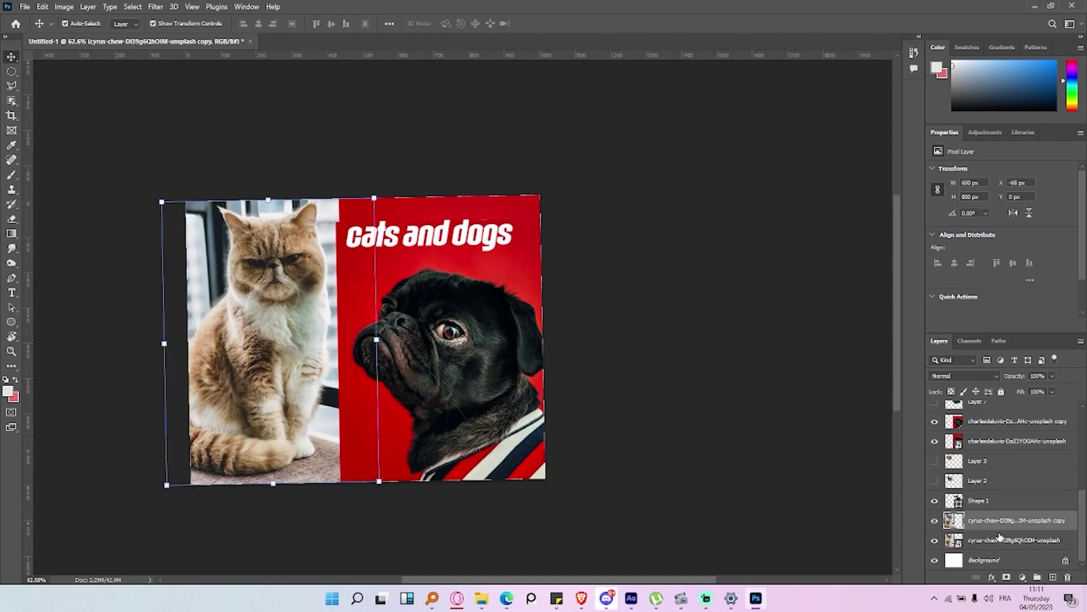
Shift the pug copy left and drop the cat copy layer just beneath the pug copy.
click(469, 315)
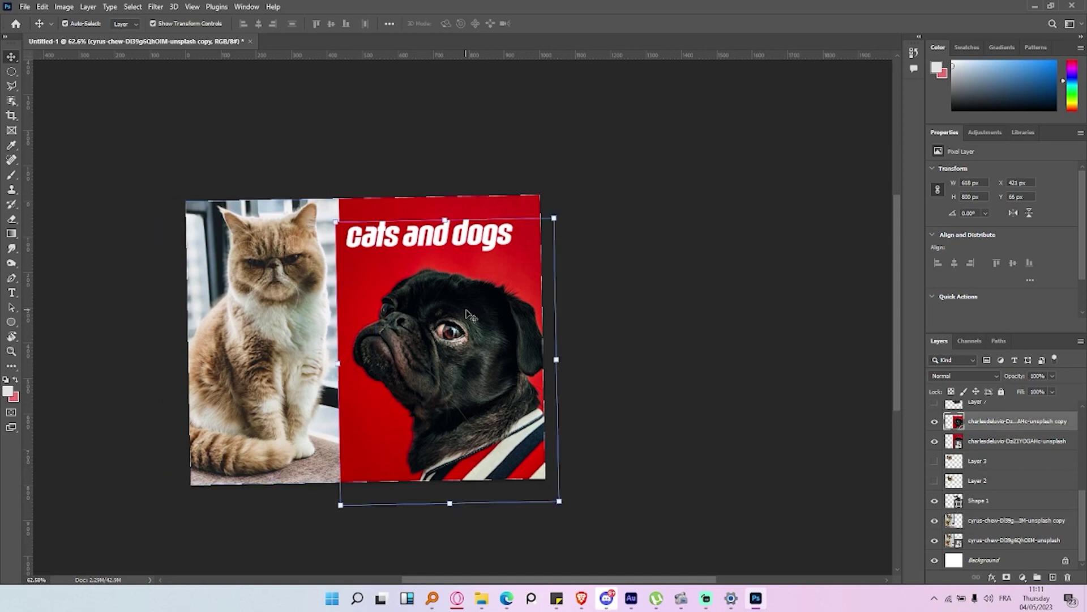
mouse_move(445, 410)
mouse_down()
mouse_move(301, 354)
mouse_move(348, 354)
mouse_up()
click(1013, 520)
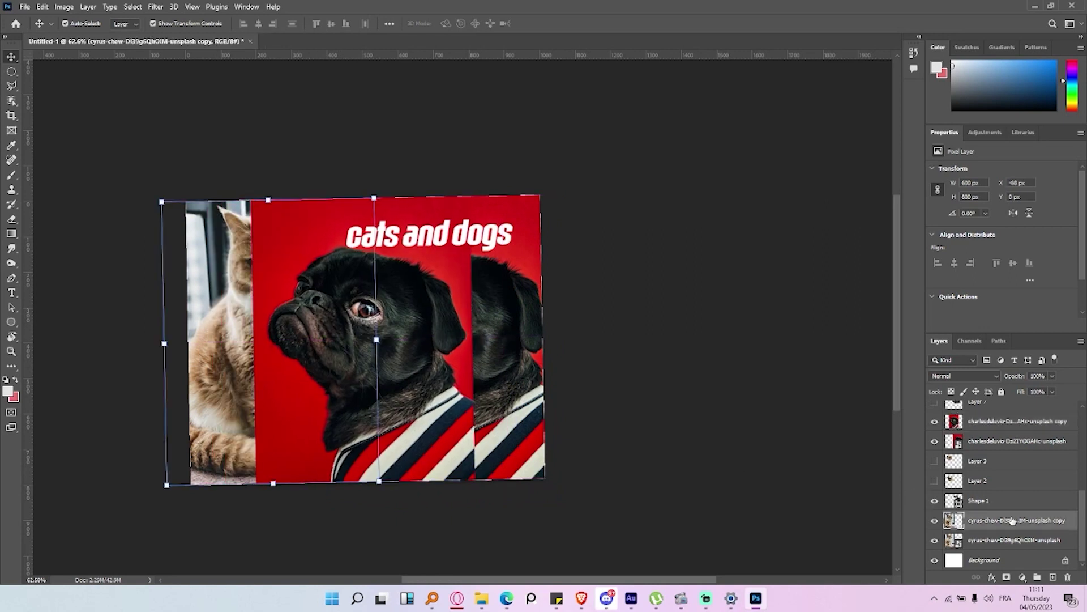
drag(1012, 520, 1029, 421)
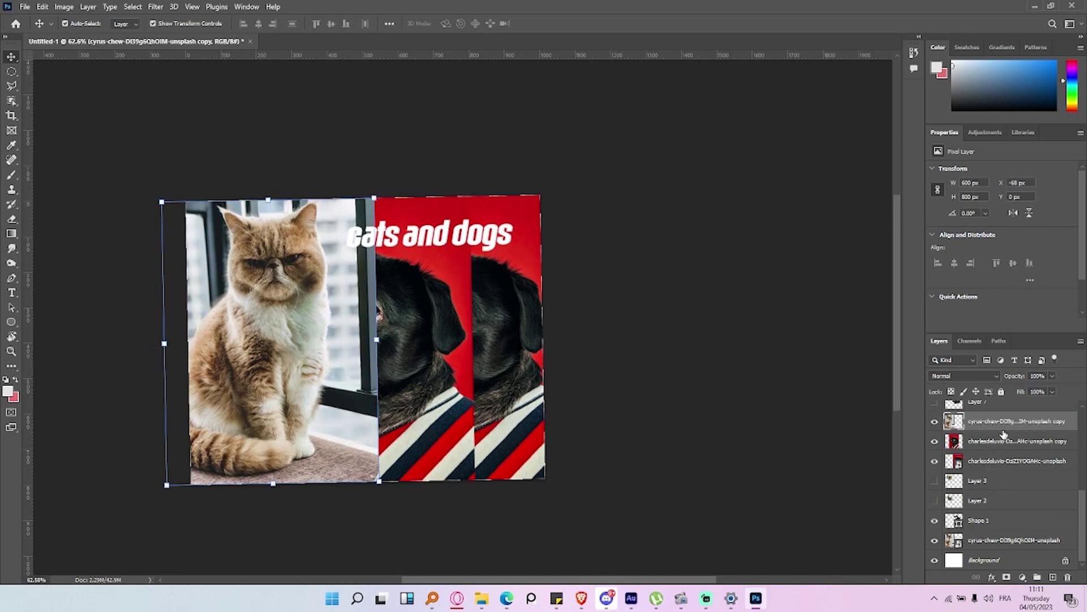
drag(1006, 425, 1005, 446)
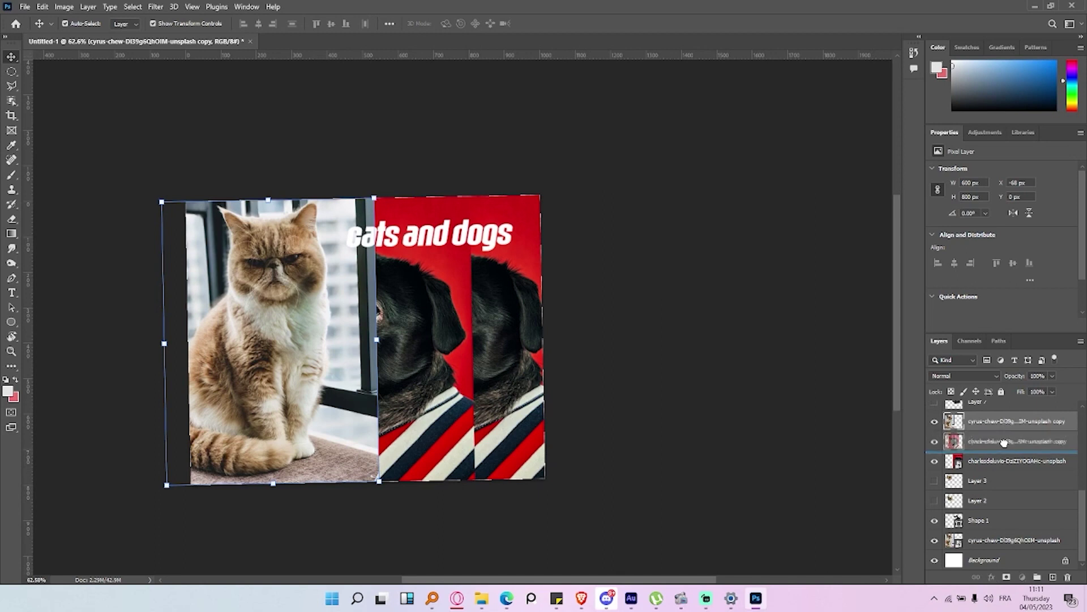
Test the pug copy's position at half opacity, then restore full opacity and move it right.
click(442, 244)
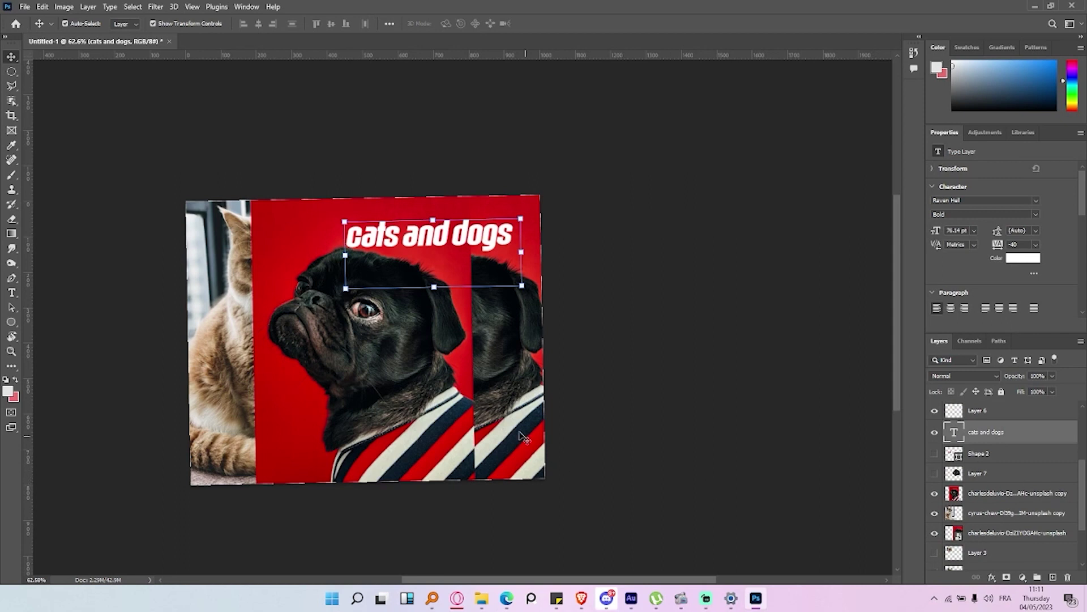
click(418, 372)
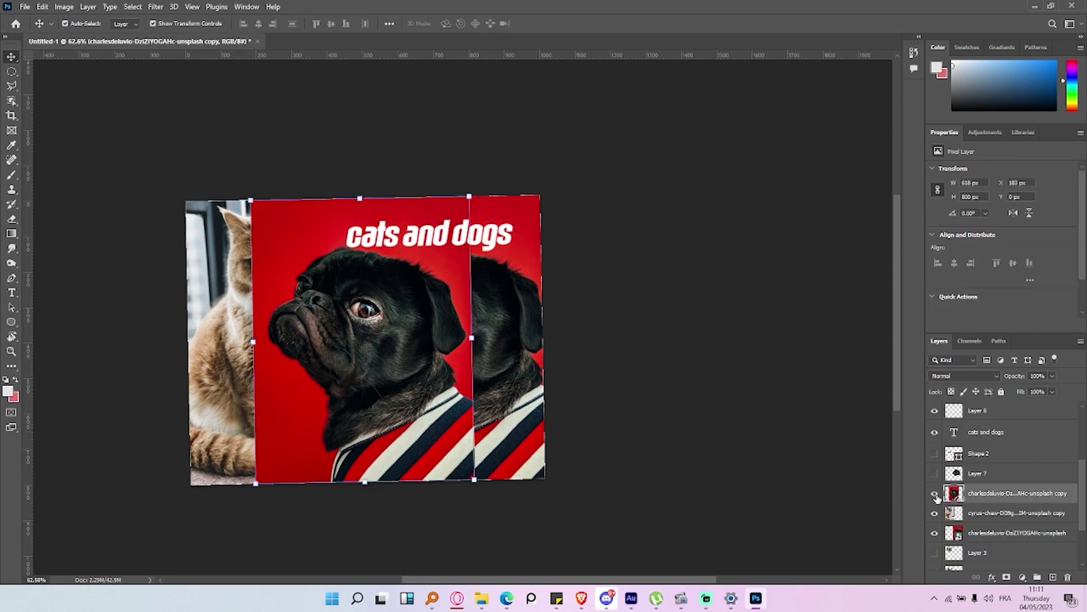
click(935, 493)
drag(436, 298, 344, 319)
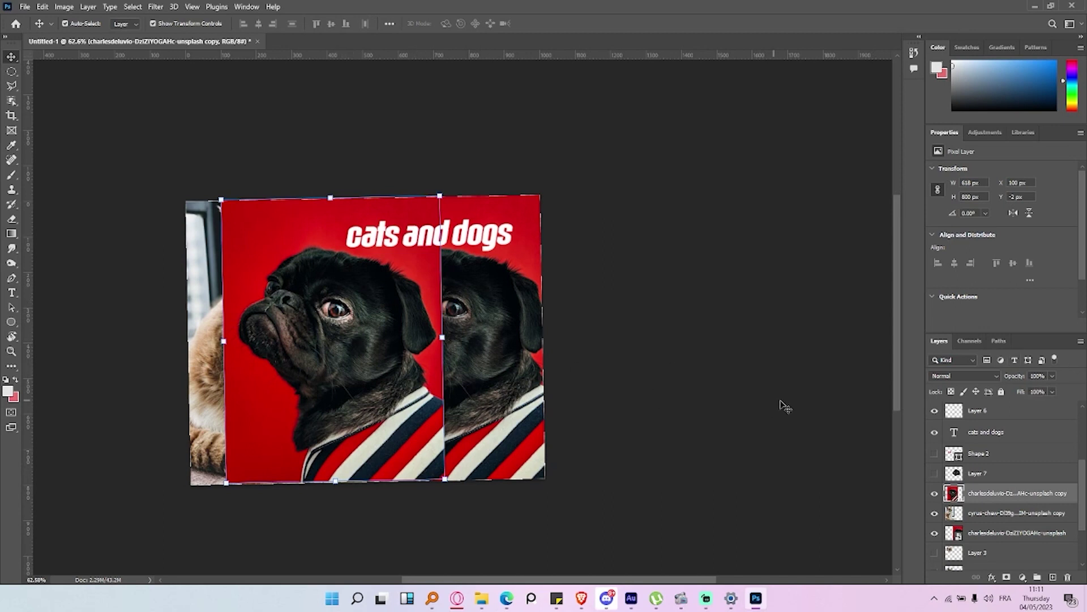
drag(1018, 380, 989, 384)
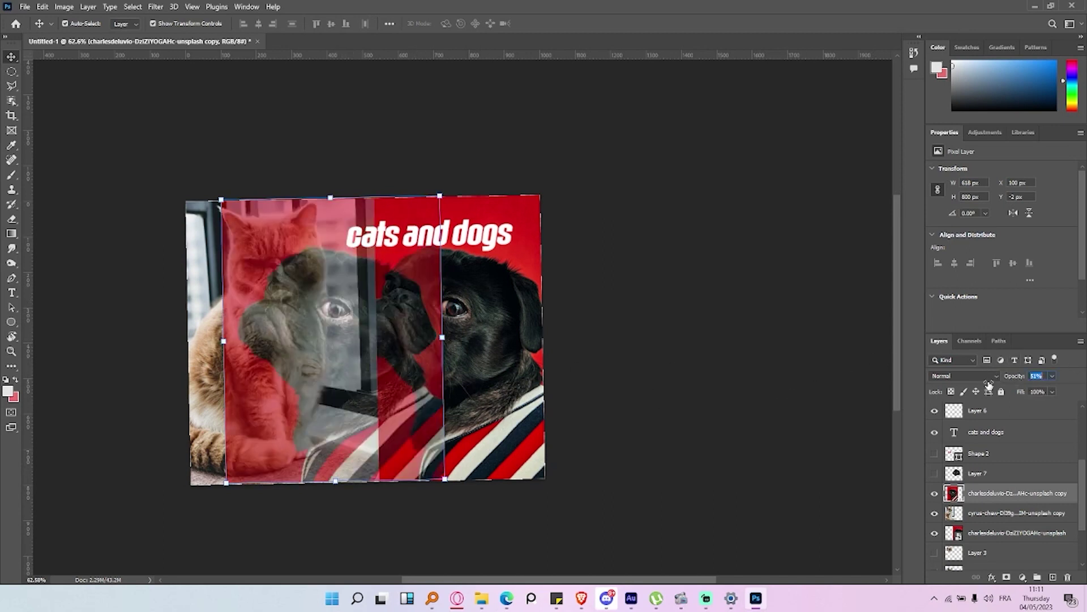
drag(357, 315, 290, 261)
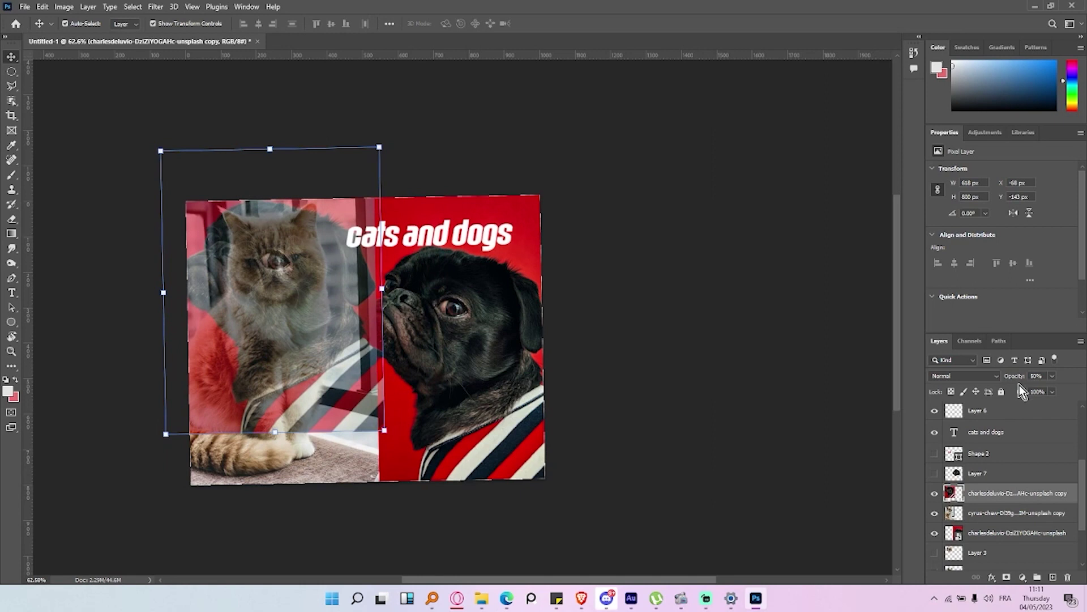
mouse_move(1022, 379)
mouse_down()
mouse_move(1055, 377)
mouse_move(1052, 394)
mouse_up()
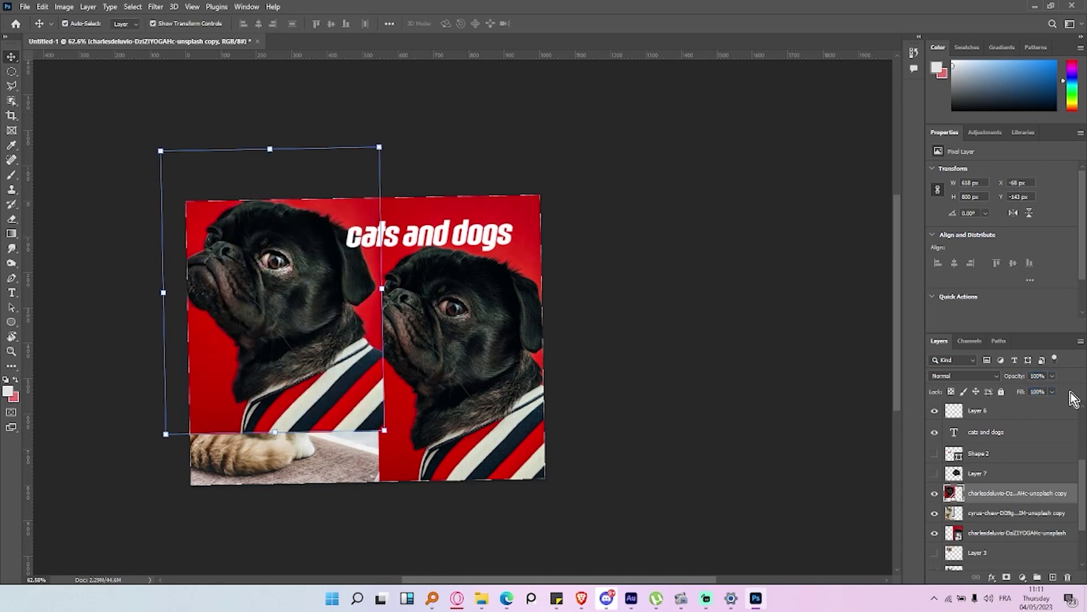
drag(261, 319, 426, 371)
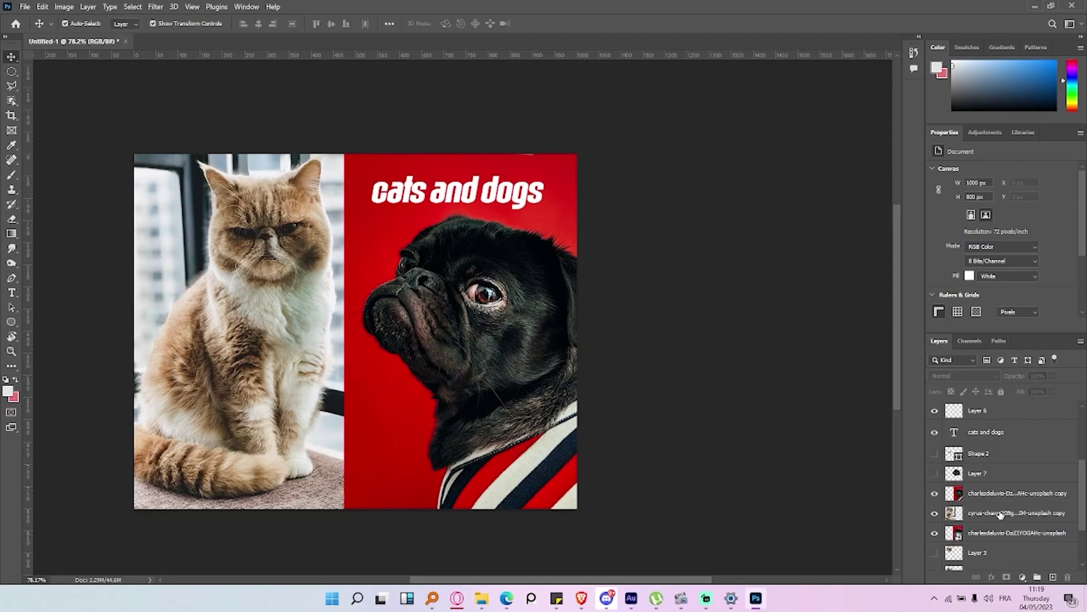
Keep the pug photo copy layer's blending mode at Normal.
click(1003, 496)
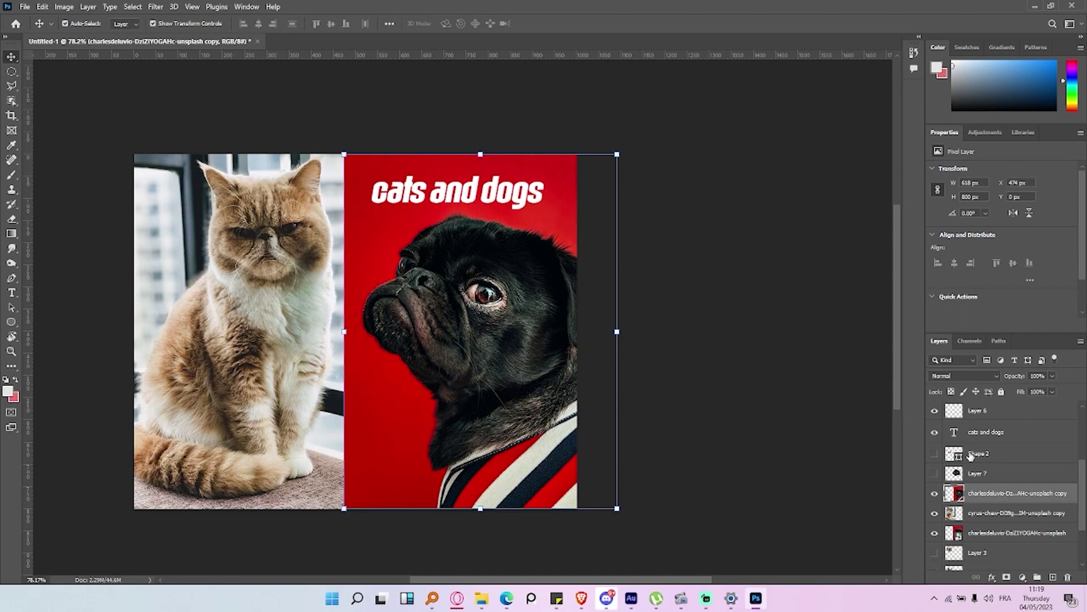
click(972, 379)
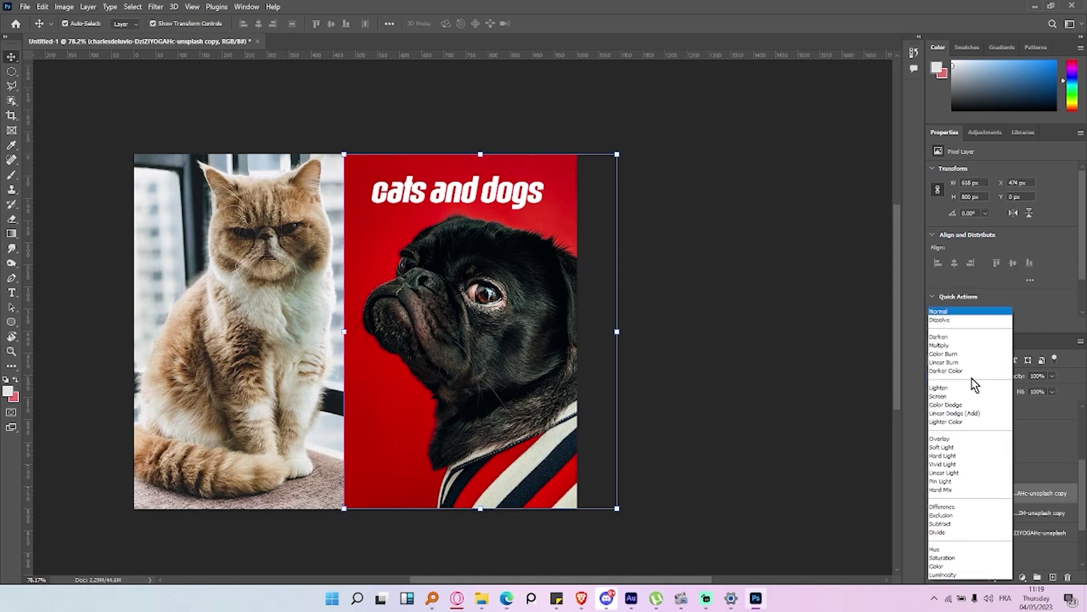
click(1047, 502)
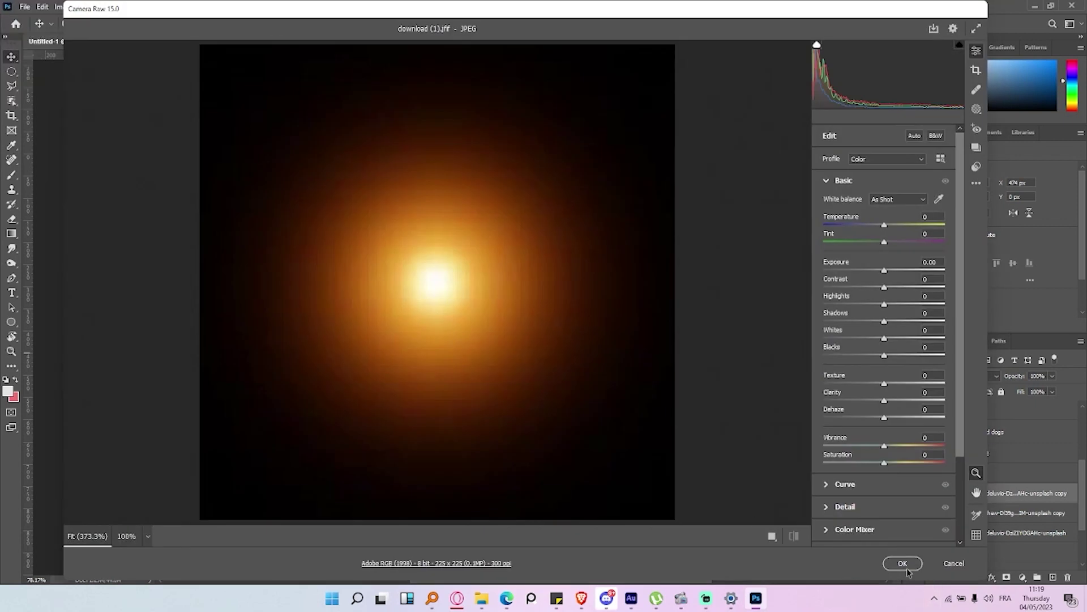
Place and enlarge the glow image, blend it with Linear Dodge (Add), and set it near the pug's chin.
click(906, 571)
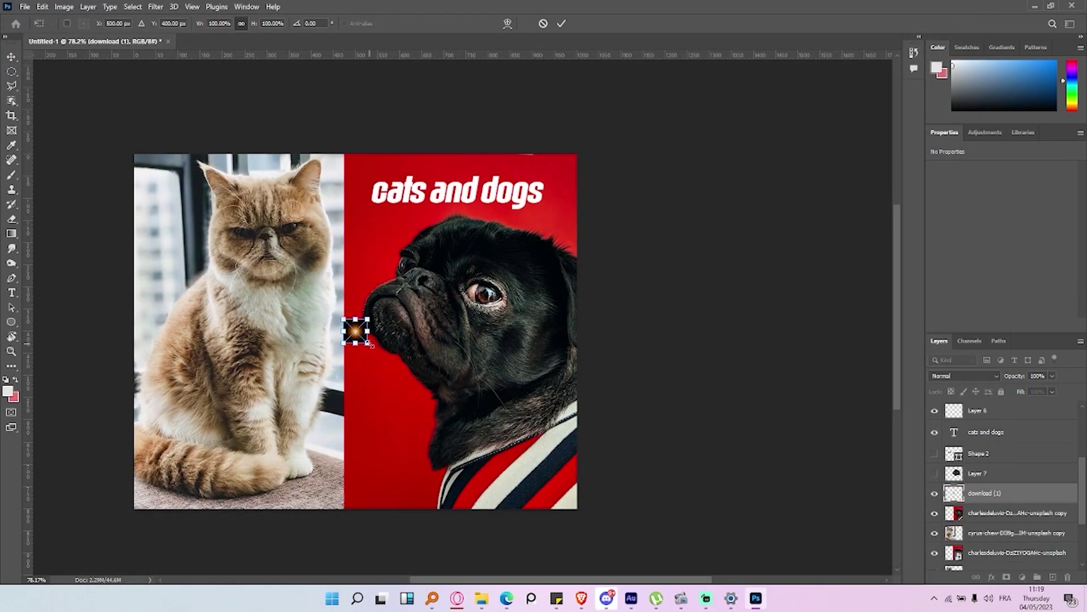
drag(368, 342, 575, 400)
key(Return)
drag(481, 281, 480, 312)
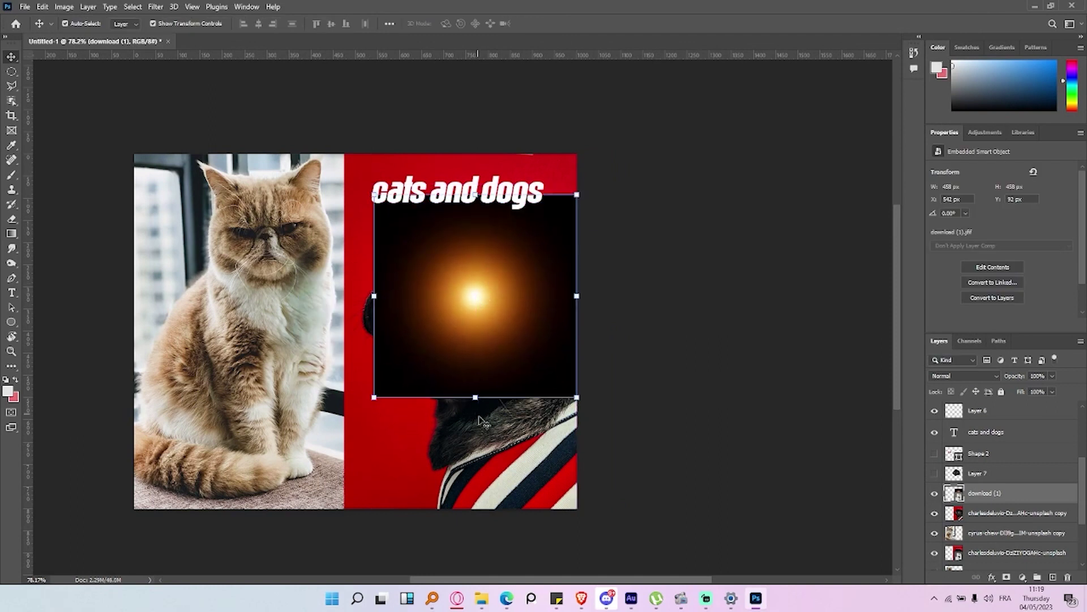
click(970, 379)
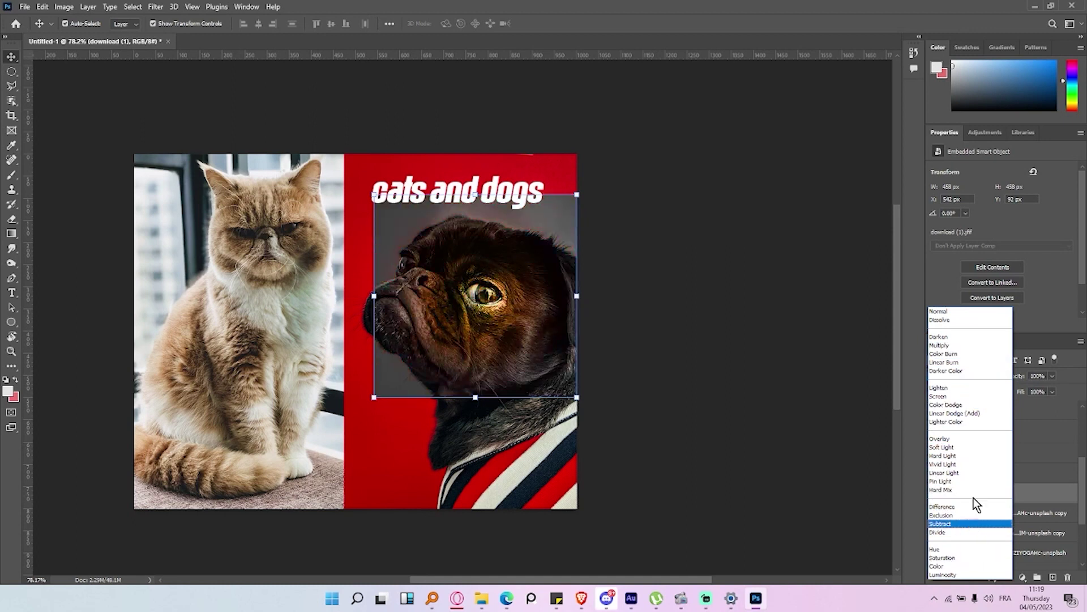
click(969, 413)
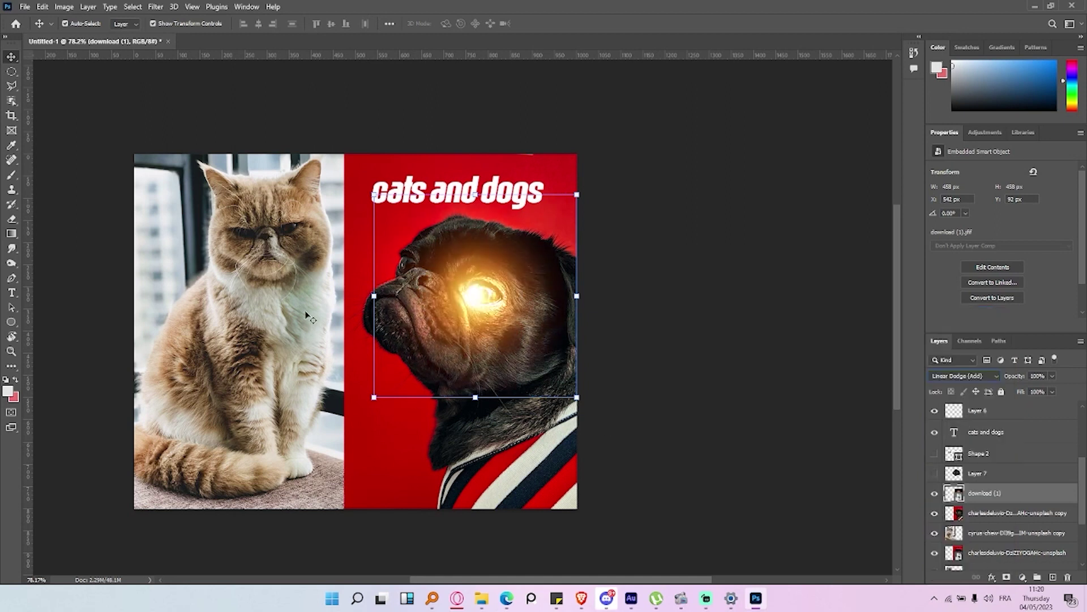
mouse_move(486, 304)
mouse_down()
mouse_move(197, 218)
mouse_move(442, 342)
mouse_move(444, 419)
mouse_up()
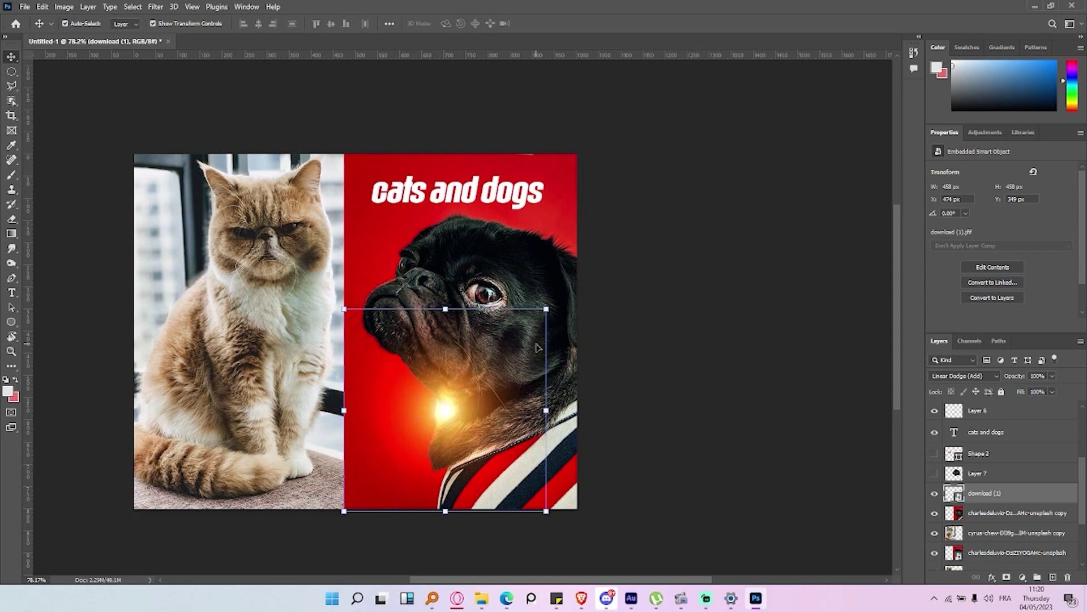
Undo a stray move of the pug photo, then duplicate it onto the poster's left half.
scroll(514, 420, down, 5)
scroll(542, 397, up, 4)
scroll(578, 369, up, 2)
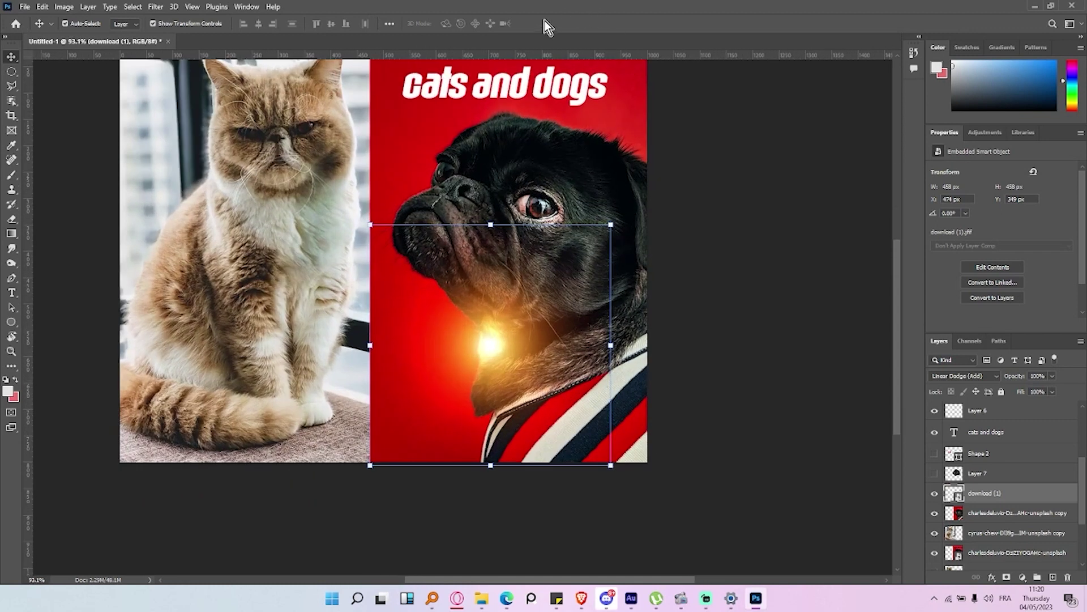
click(578, 174)
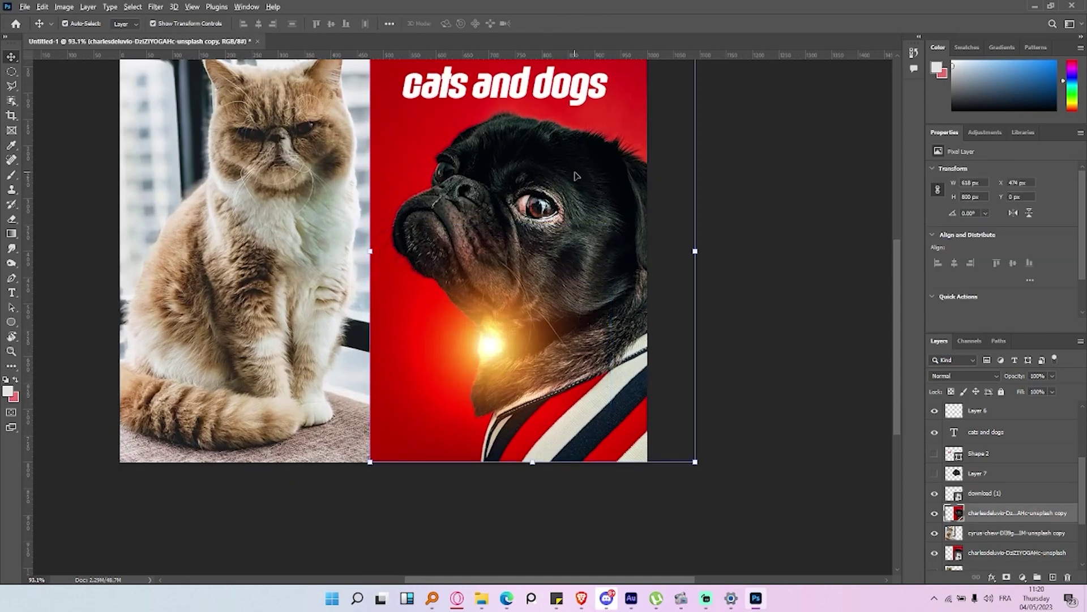
drag(575, 175, 326, 176)
key(ctrl+z)
key(ctrl+z)
click(577, 173)
scroll(581, 180, up, 2)
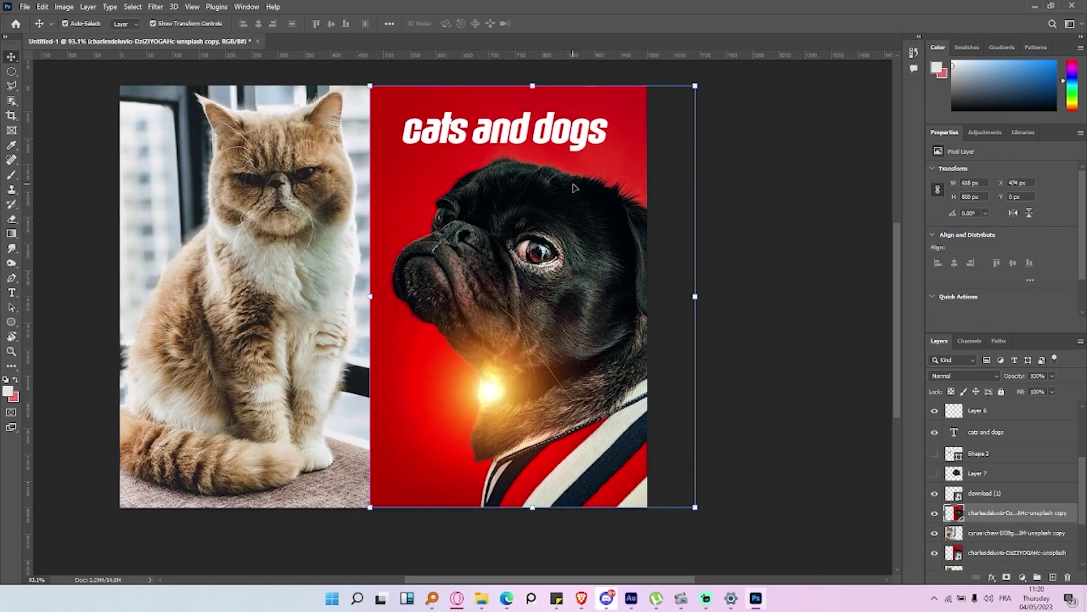
mouse_move(591, 192)
mouse_down()
mouse_move(318, 188)
mouse_move(334, 178)
mouse_up()
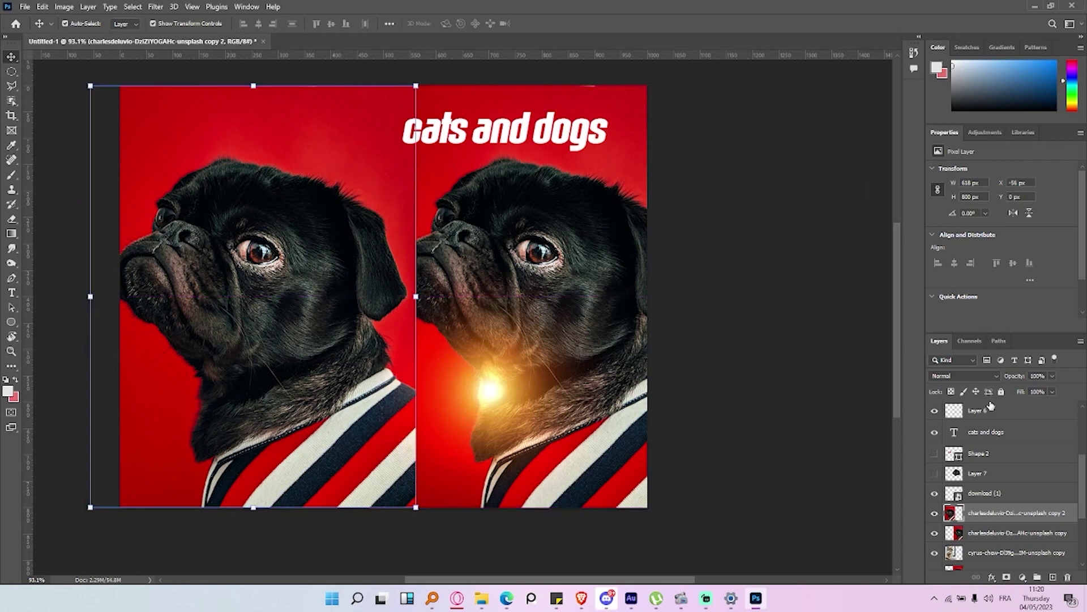
click(976, 377)
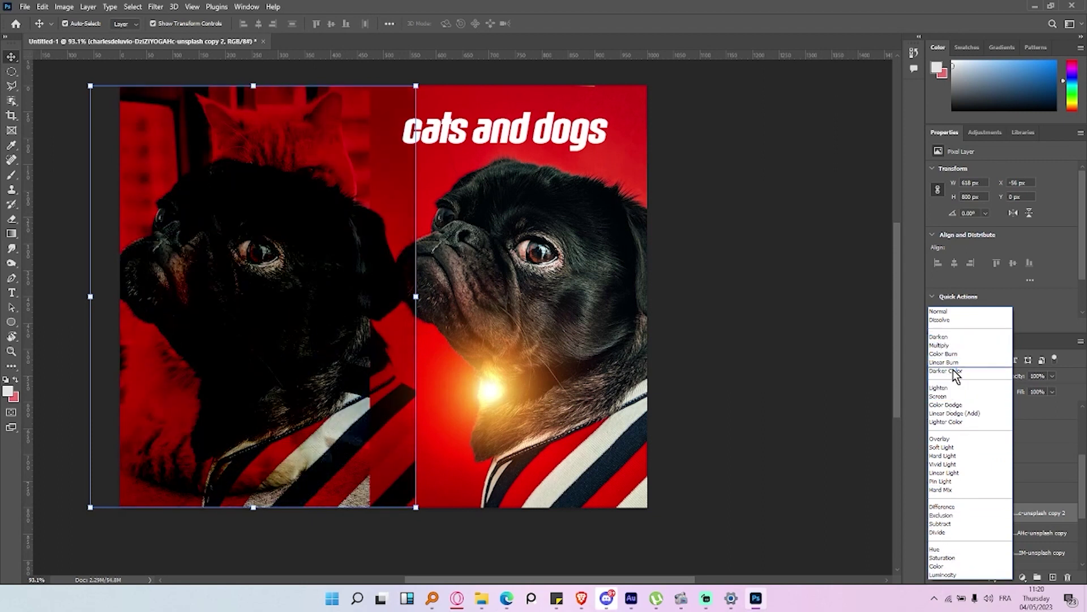
click(956, 338)
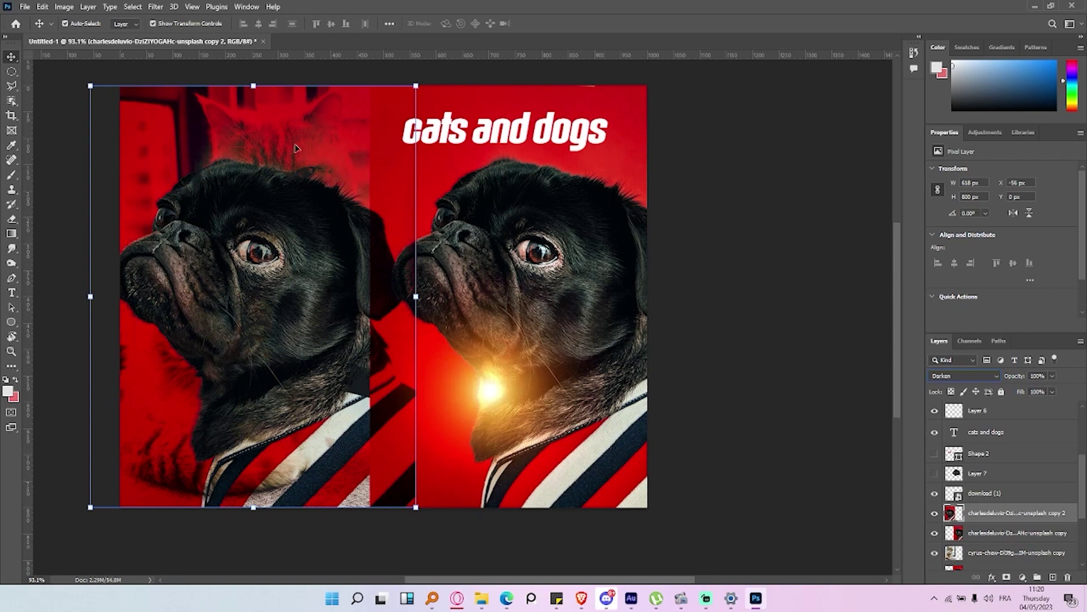
drag(527, 276, 607, 278)
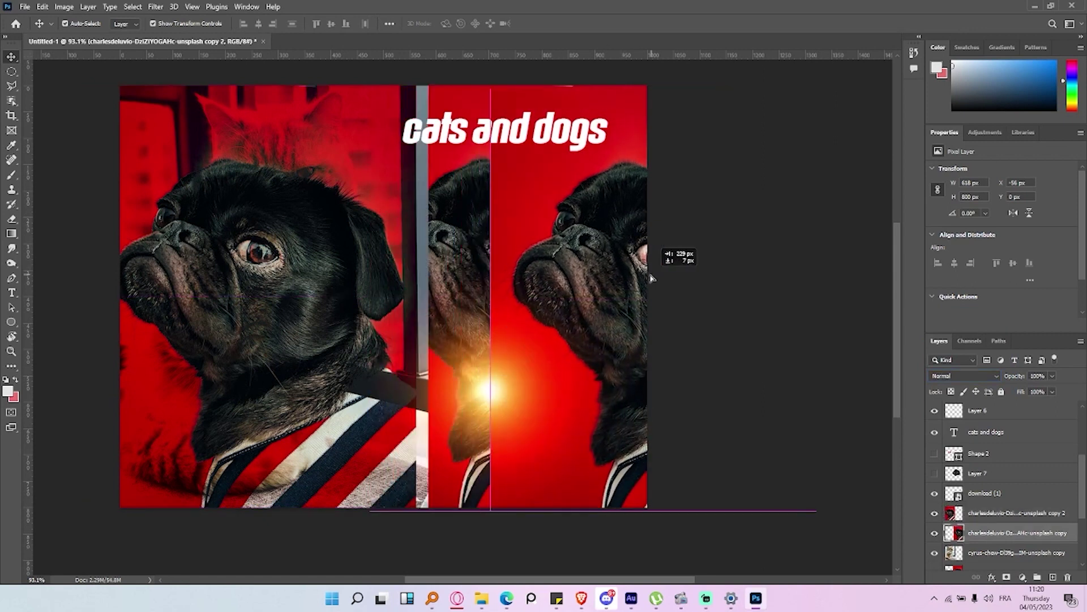
key(ctrl+z)
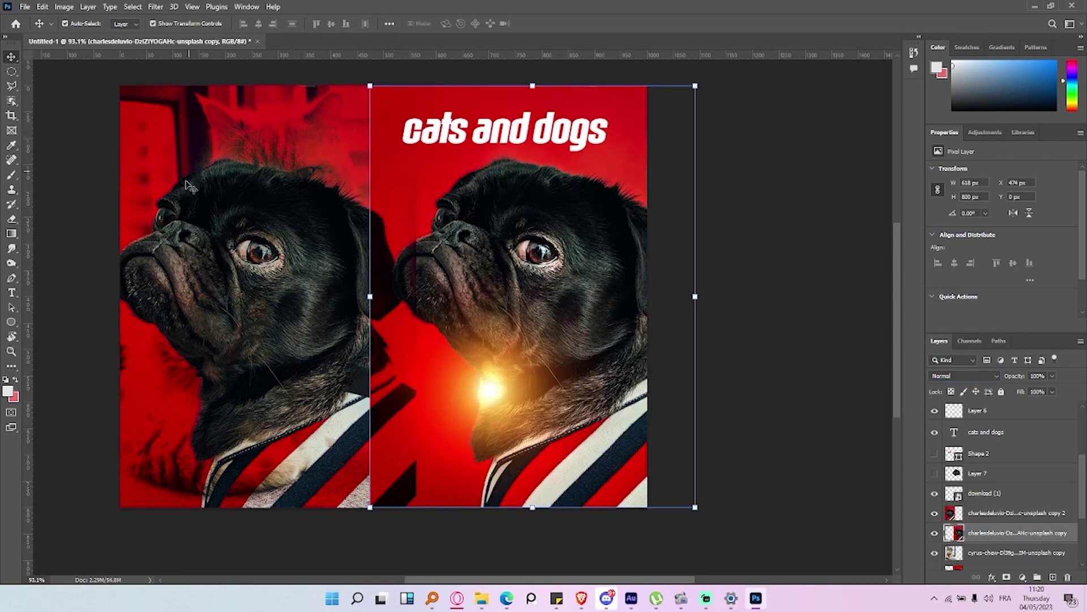
drag(263, 272, 264, 278)
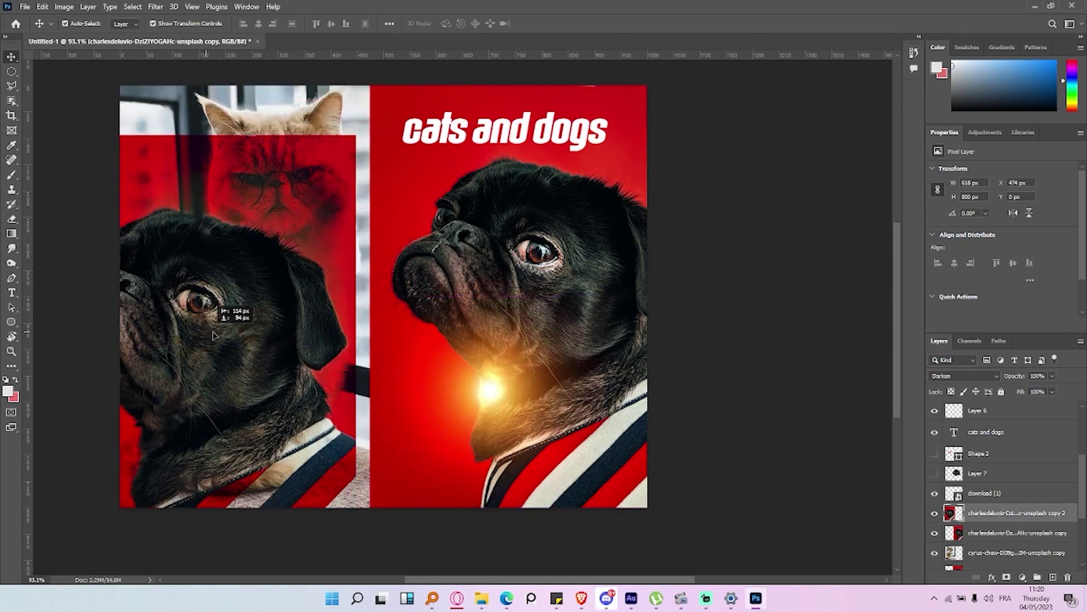
drag(263, 278, 257, 284)
click(997, 532)
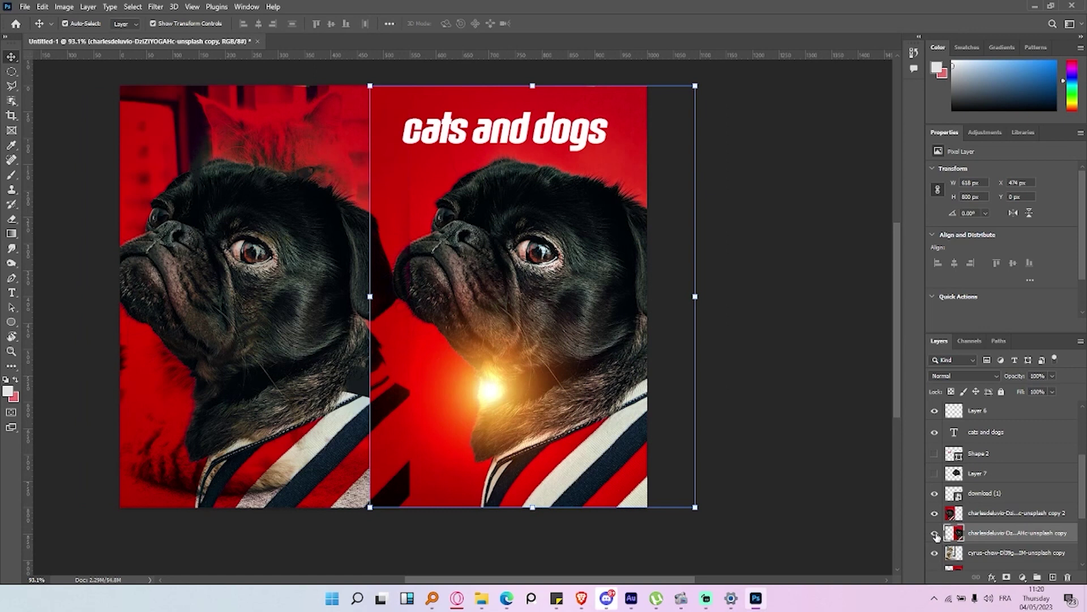
click(935, 533)
click(963, 566)
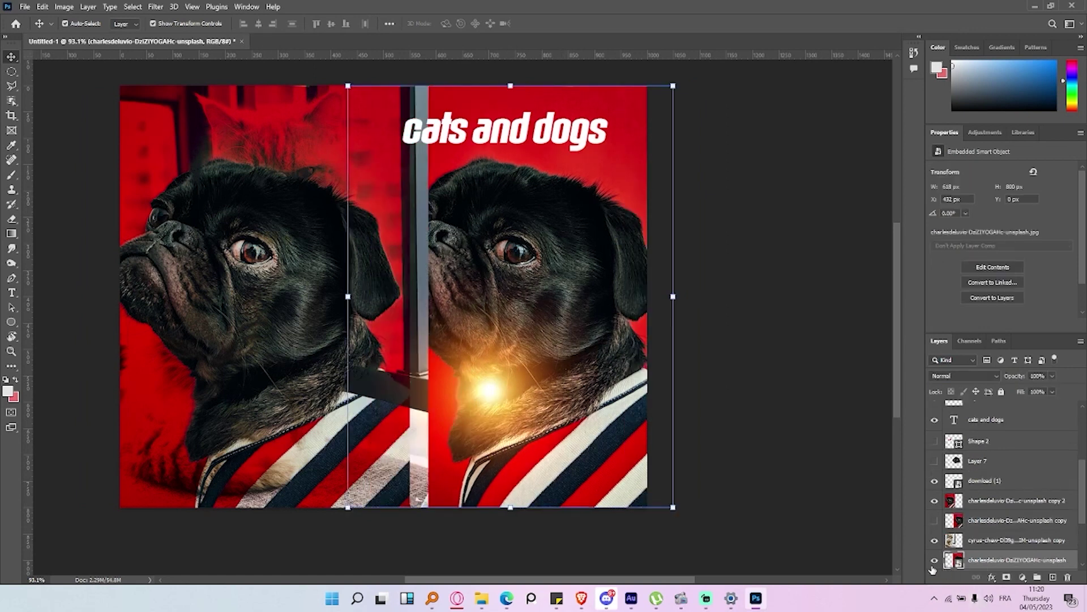
click(934, 560)
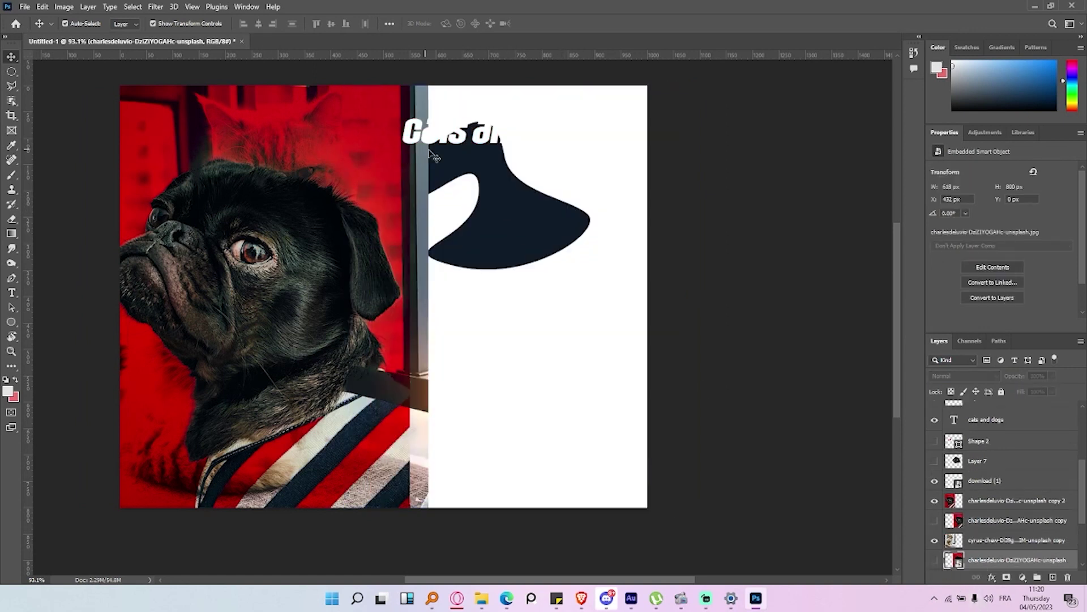
drag(433, 157, 199, 137)
mouse_move(275, 275)
mouse_down()
mouse_move(264, 312)
mouse_move(313, 213)
mouse_up()
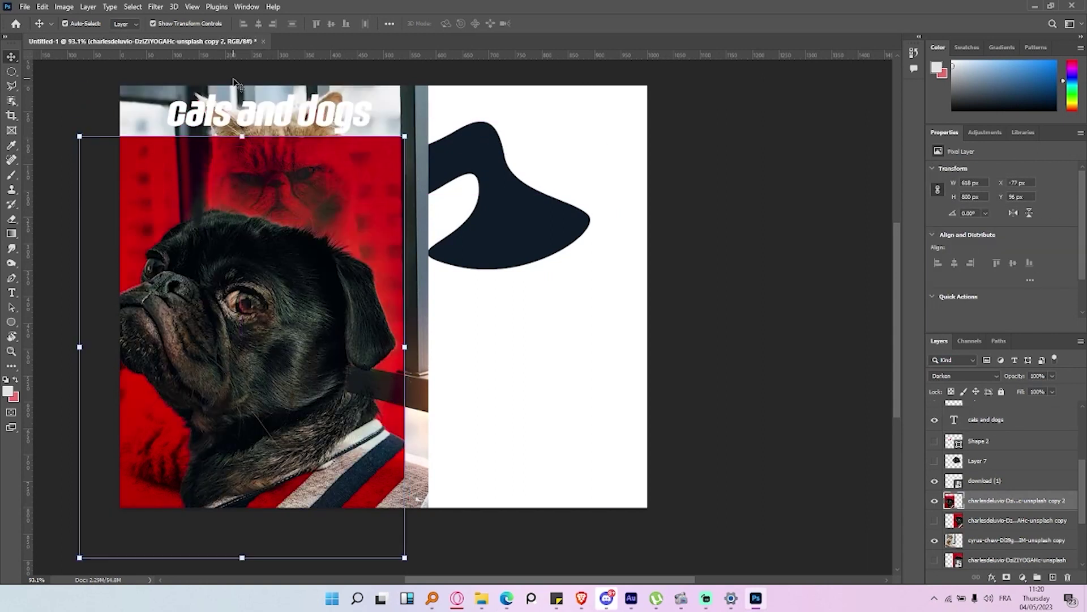
drag(386, 123, 376, 81)
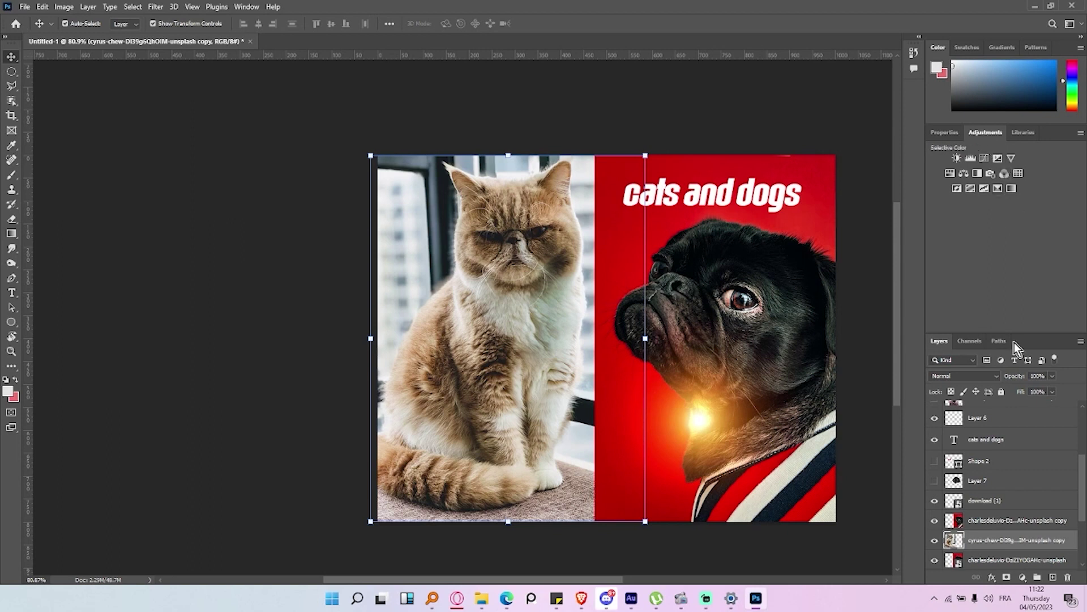
Add a Curves adjustment above the cat photo and shape a brightening S-curve for contrast.
click(1023, 577)
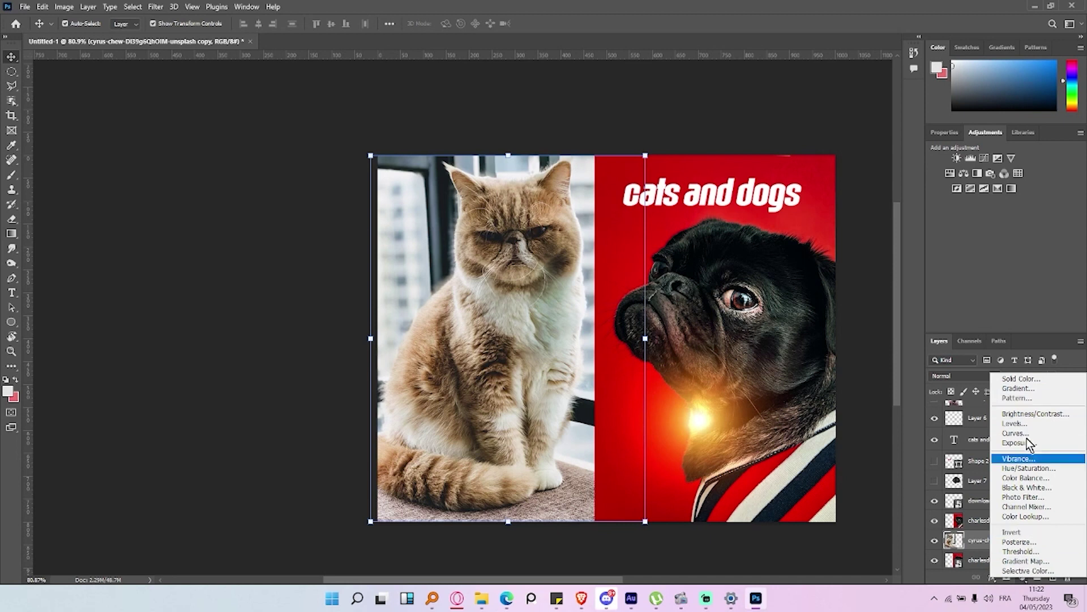
click(1017, 253)
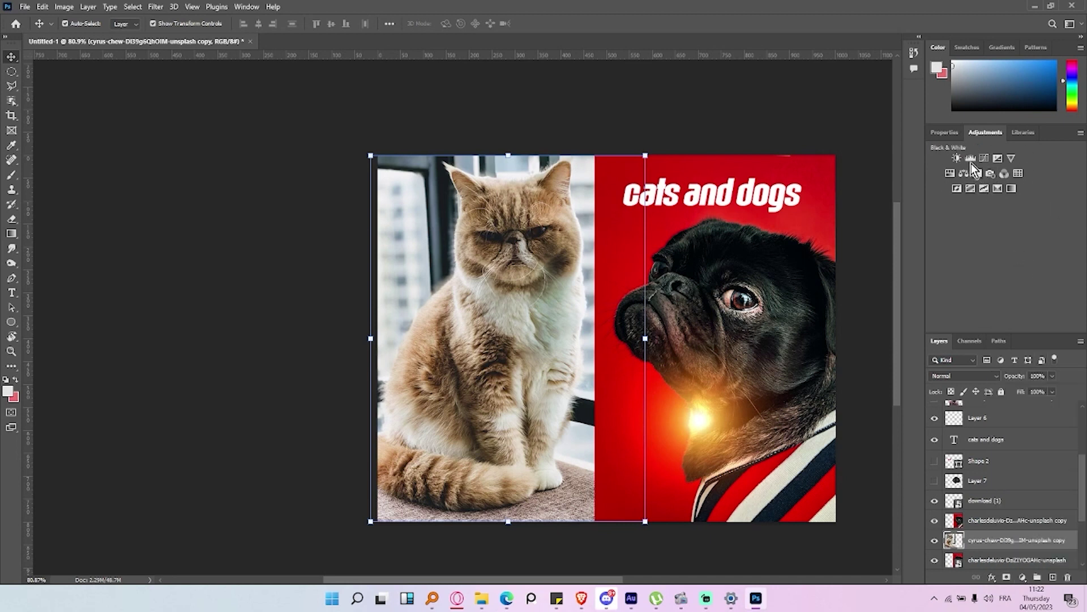
click(986, 162)
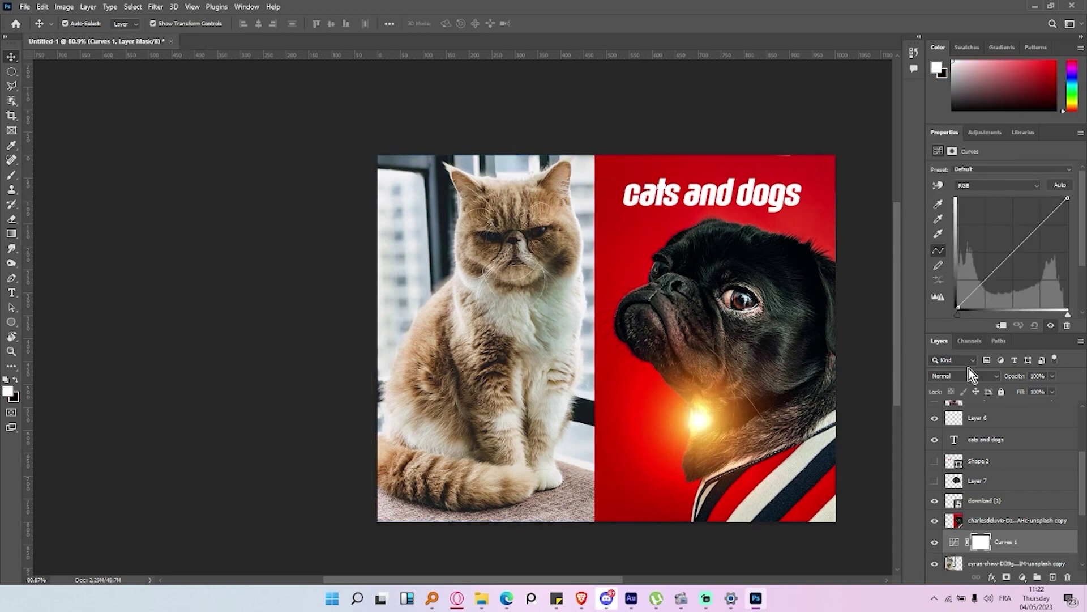
drag(998, 244, 1029, 212)
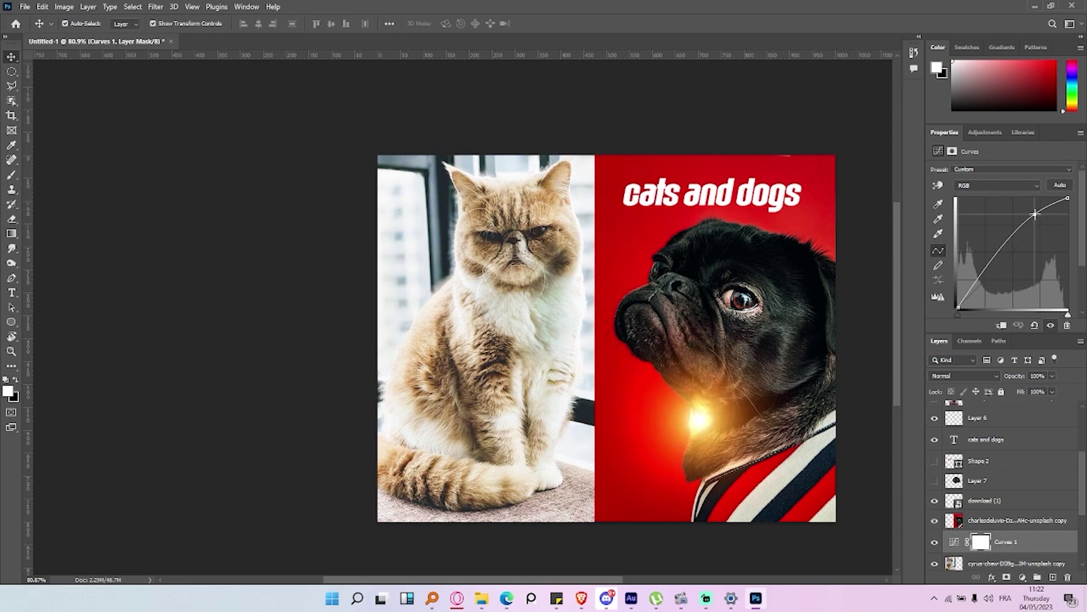
drag(980, 264, 996, 273)
mouse_move(1031, 216)
mouse_down()
mouse_move(1064, 197)
mouse_move(1041, 195)
mouse_move(1050, 198)
mouse_up()
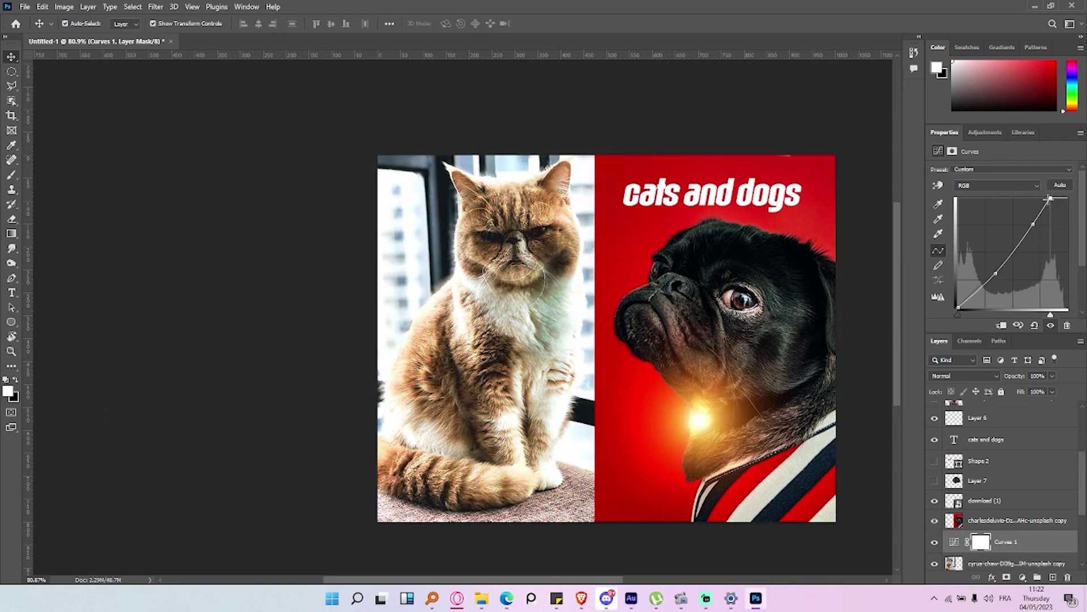
drag(1051, 199, 1048, 198)
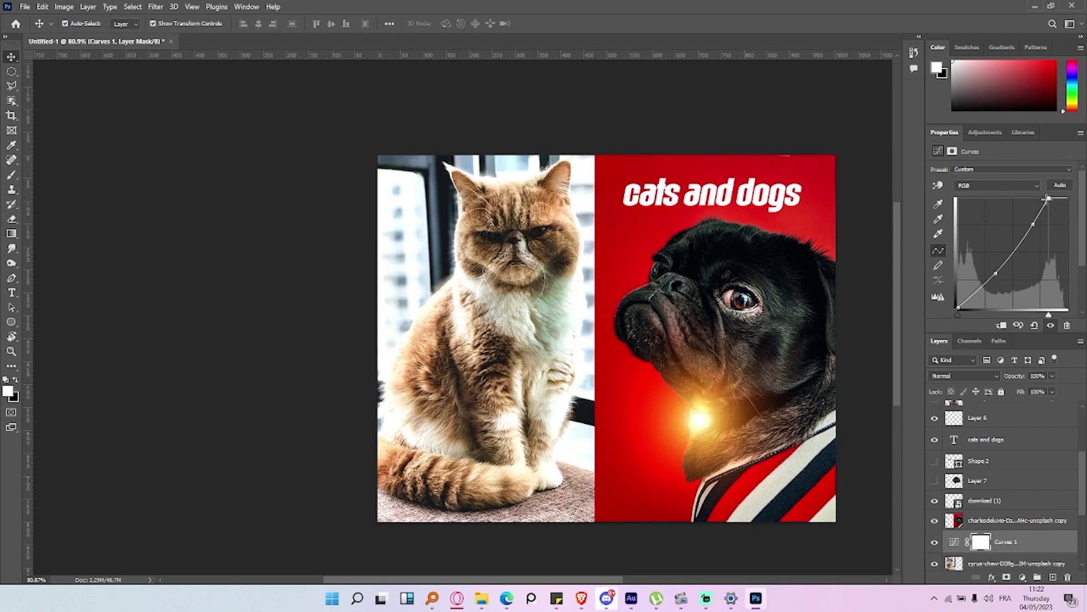
Add a Levels adjustment, try a 0.66 midtone, and move it up the layer stack.
click(998, 130)
click(970, 159)
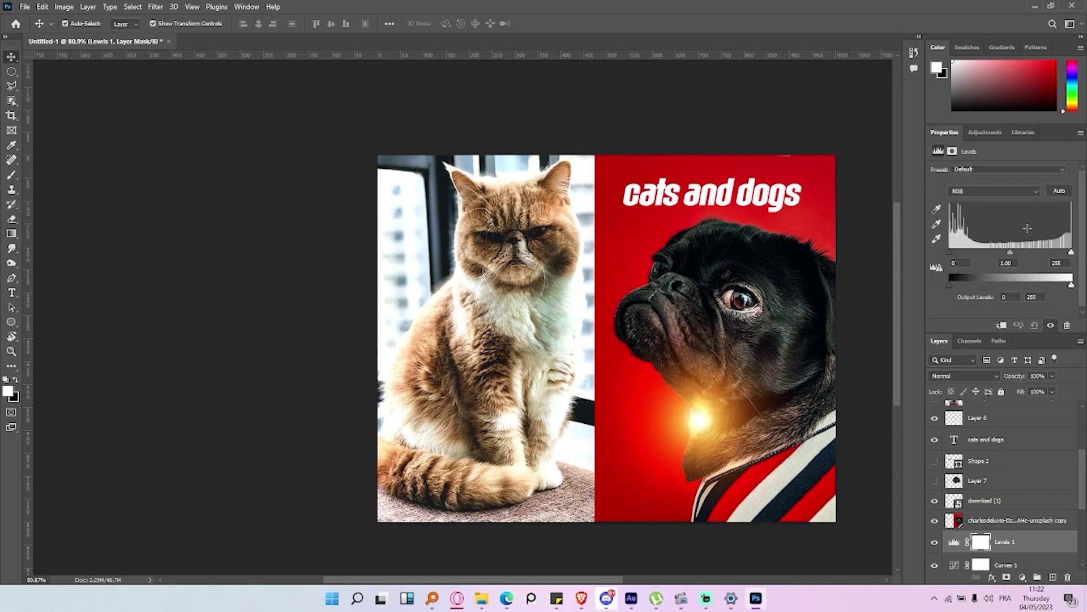
drag(1010, 253, 1027, 252)
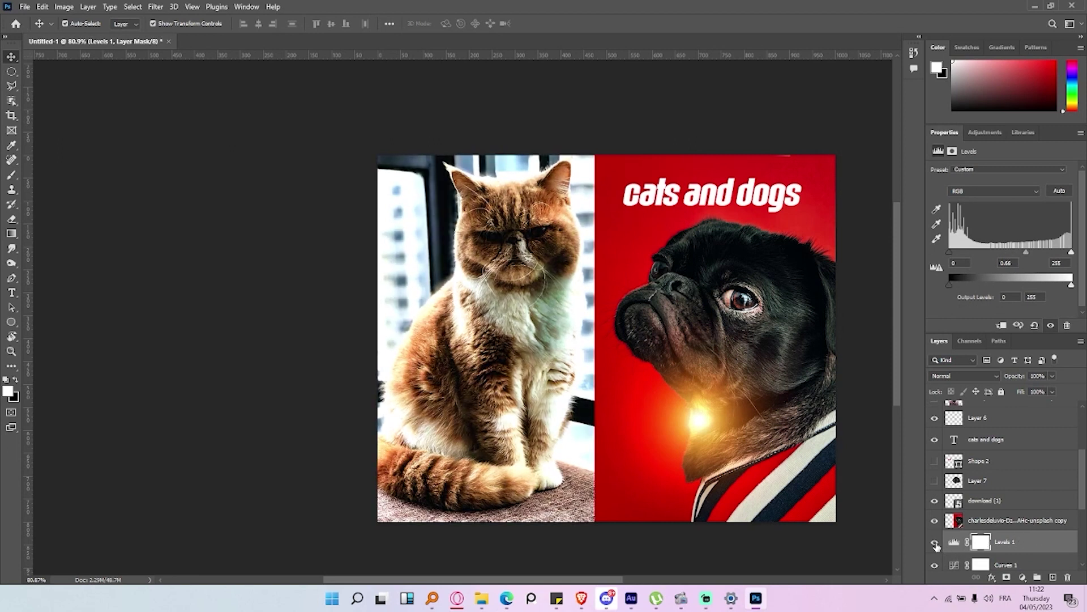
mouse_move(1018, 553)
mouse_down()
mouse_move(1021, 394)
mouse_move(1018, 404)
mouse_up()
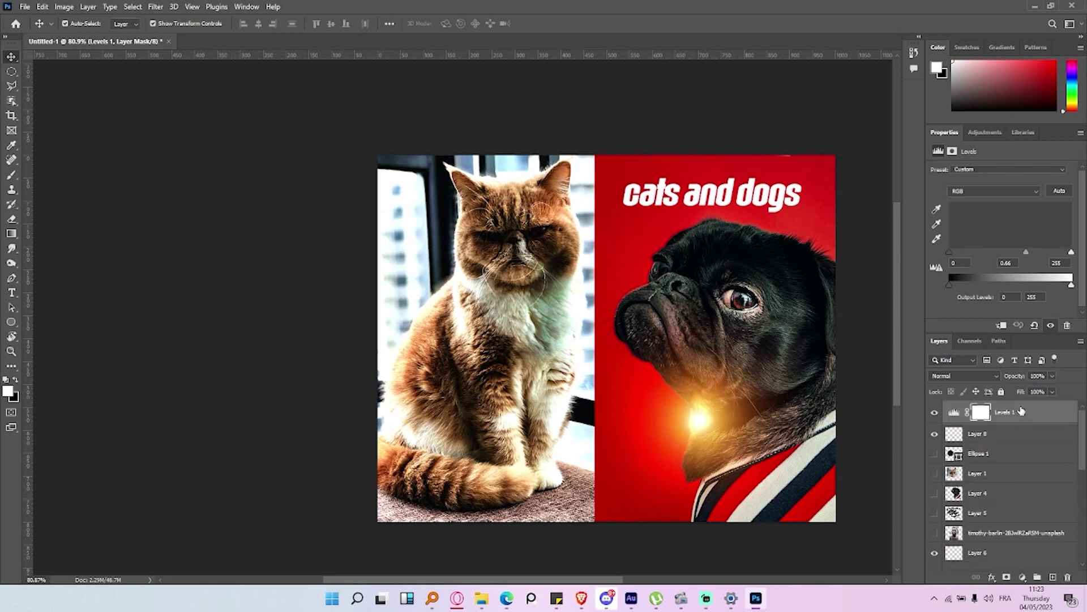
drag(1026, 251, 1007, 250)
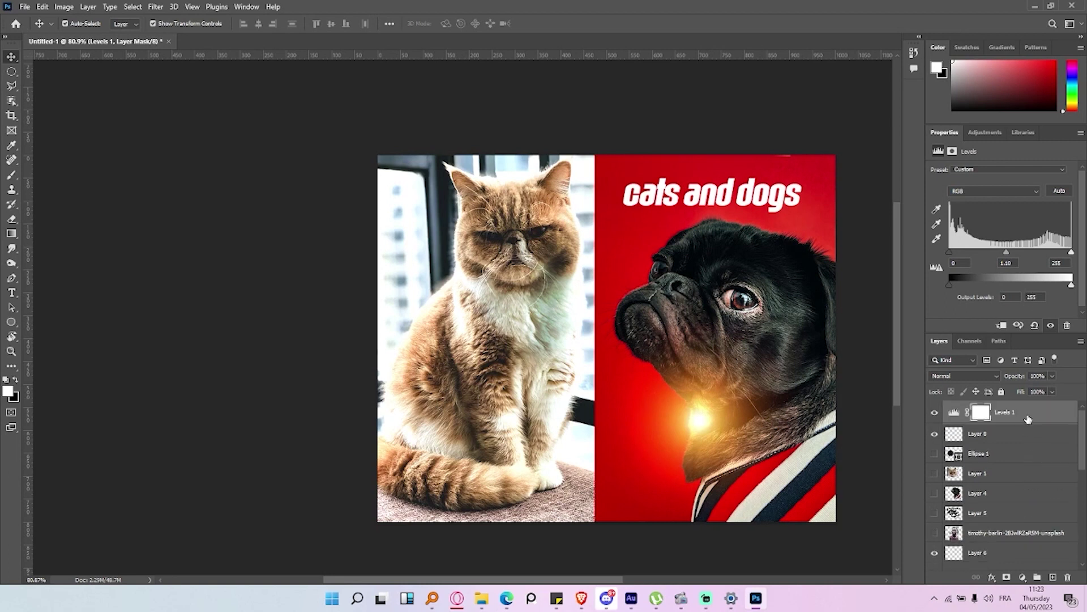
Place Levels above the pug layers and set its midtone to 1.22.
scroll(1020, 454, down, 2)
scroll(1014, 482, down, 2)
scroll(1003, 509, down, 2)
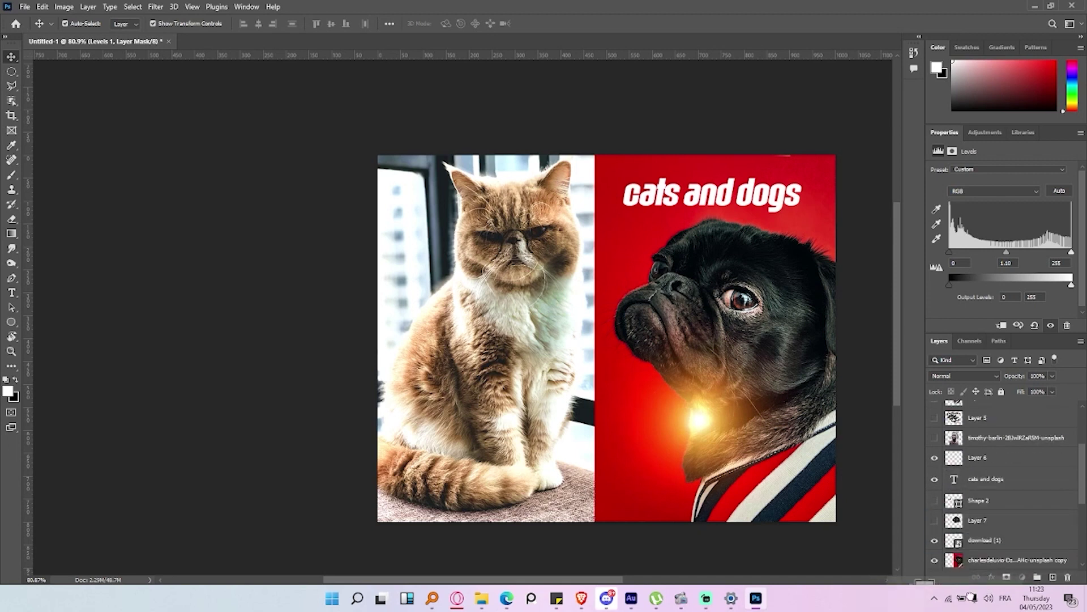
drag(999, 524, 1006, 516)
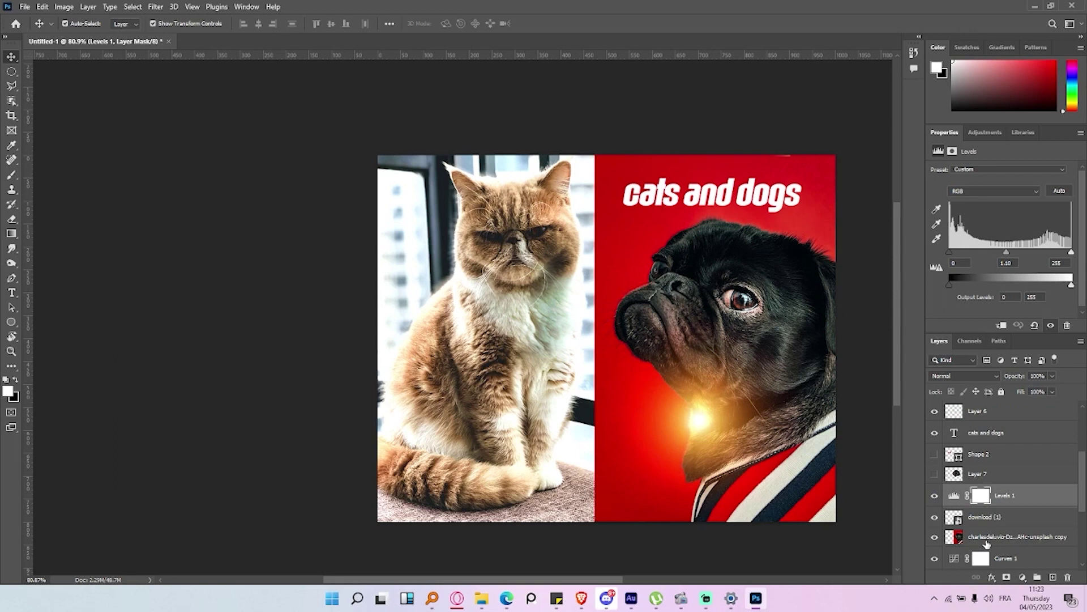
mouse_move(1007, 251)
mouse_down()
mouse_move(1019, 253)
mouse_move(1002, 254)
mouse_up()
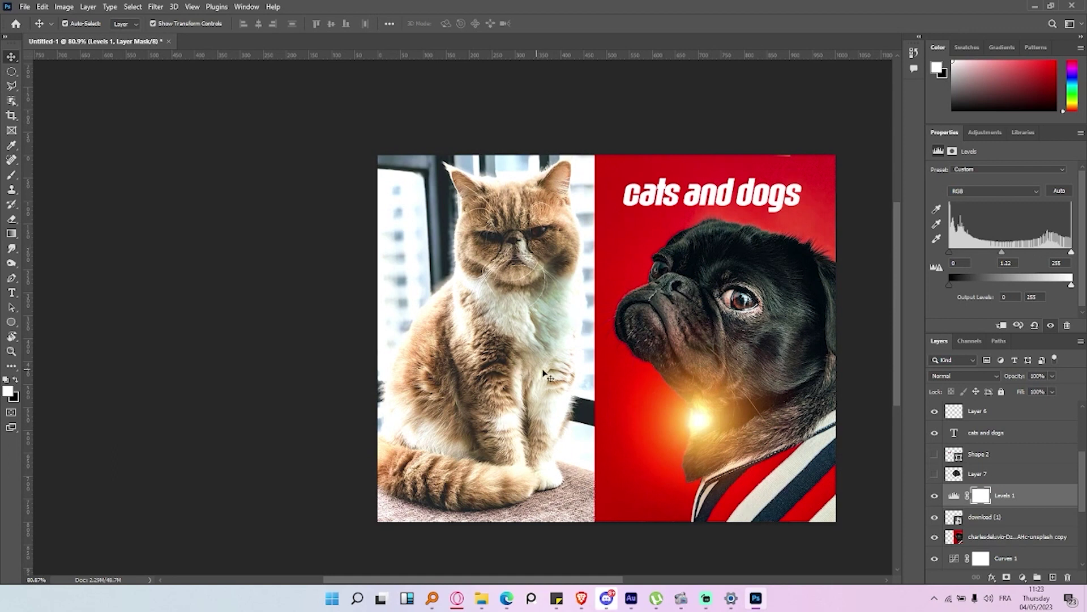
Hide the lens-flare glow, clip Levels to the pug photo at 0.50 midtone, then release the clip.
click(993, 525)
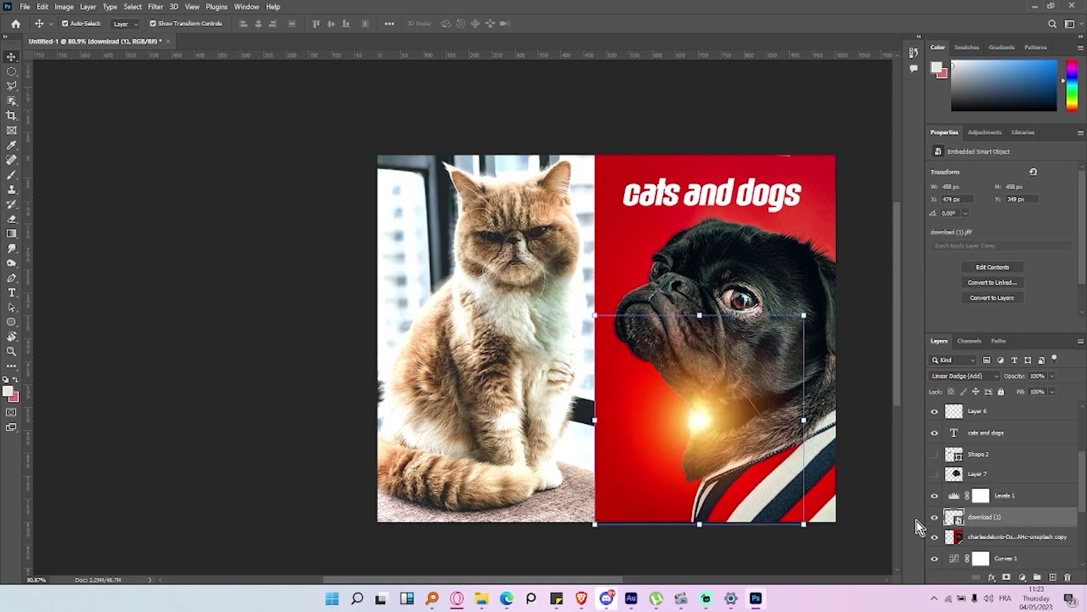
click(934, 518)
drag(1026, 501, 1004, 526)
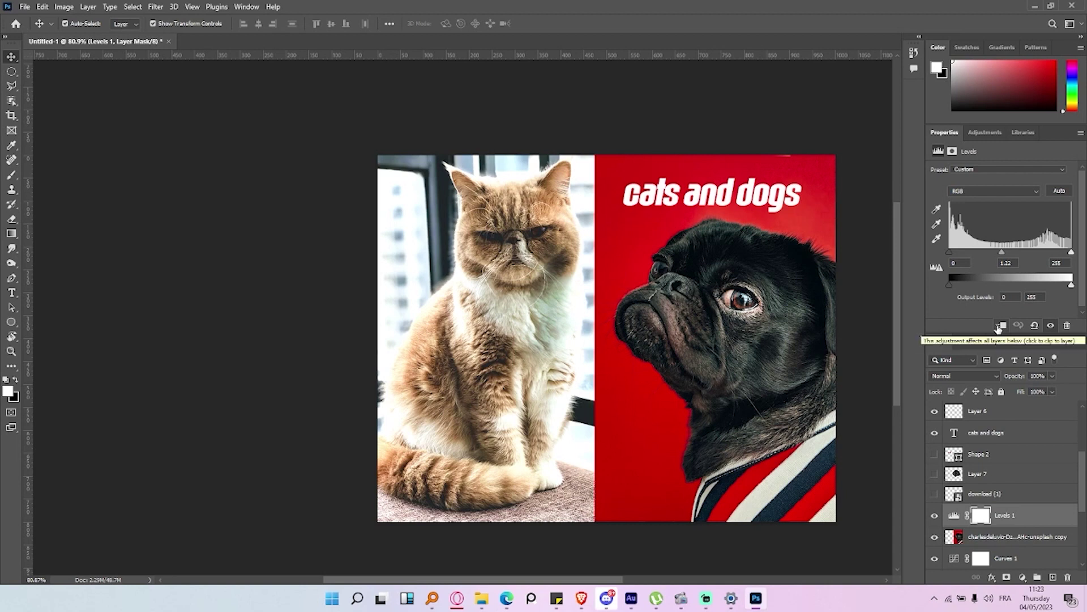
click(1001, 328)
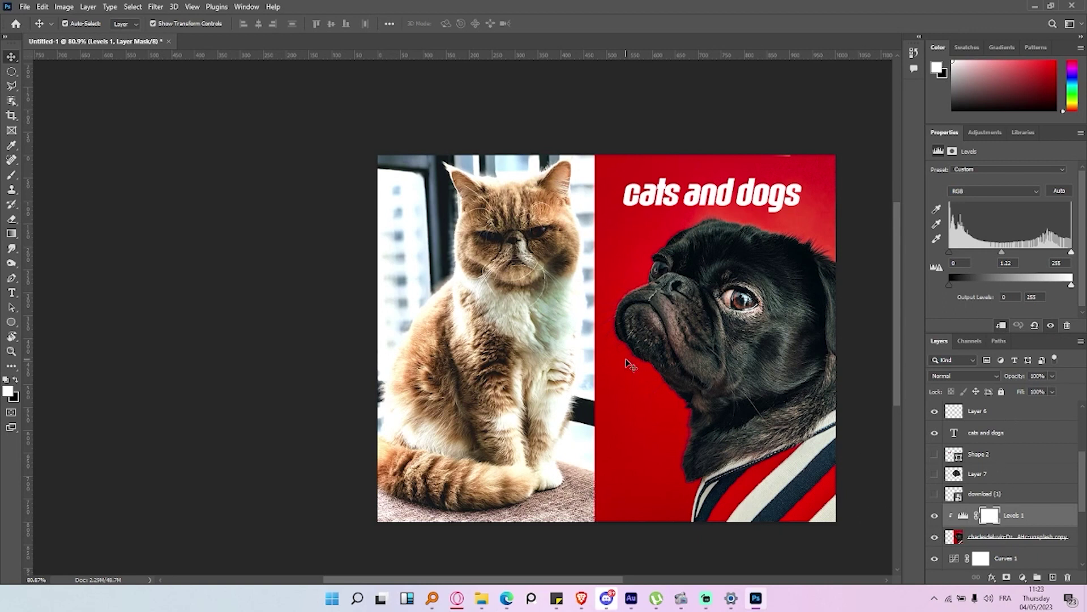
mouse_move(1002, 252)
mouse_down()
mouse_move(1035, 247)
mouse_move(1005, 256)
mouse_up()
key(ctrl+alt+g)
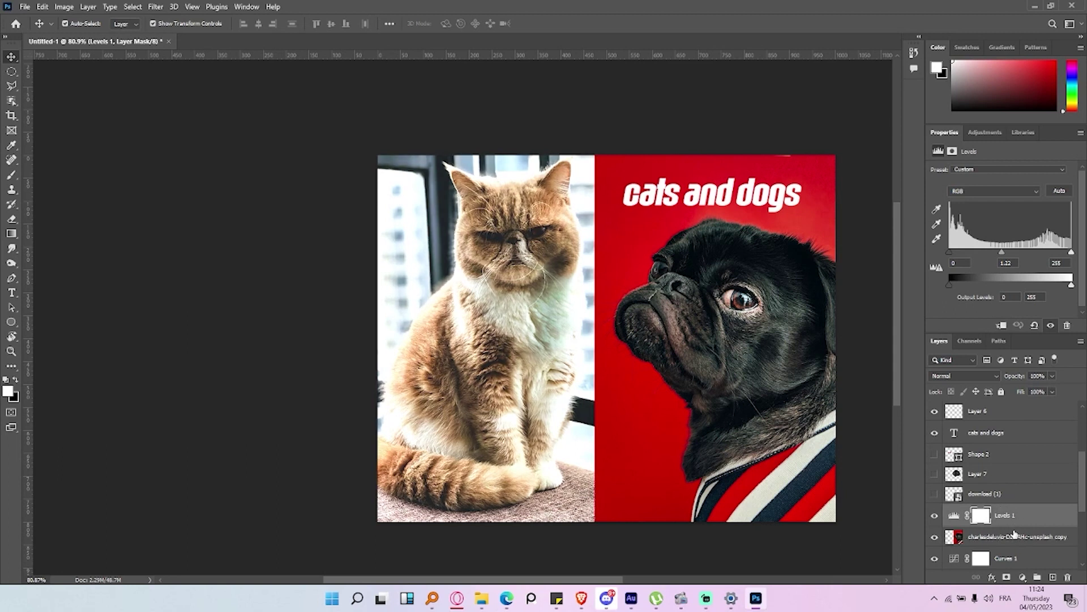
Clip Levels 1 back to the pug photo layer.
click(1003, 541)
click(1003, 517)
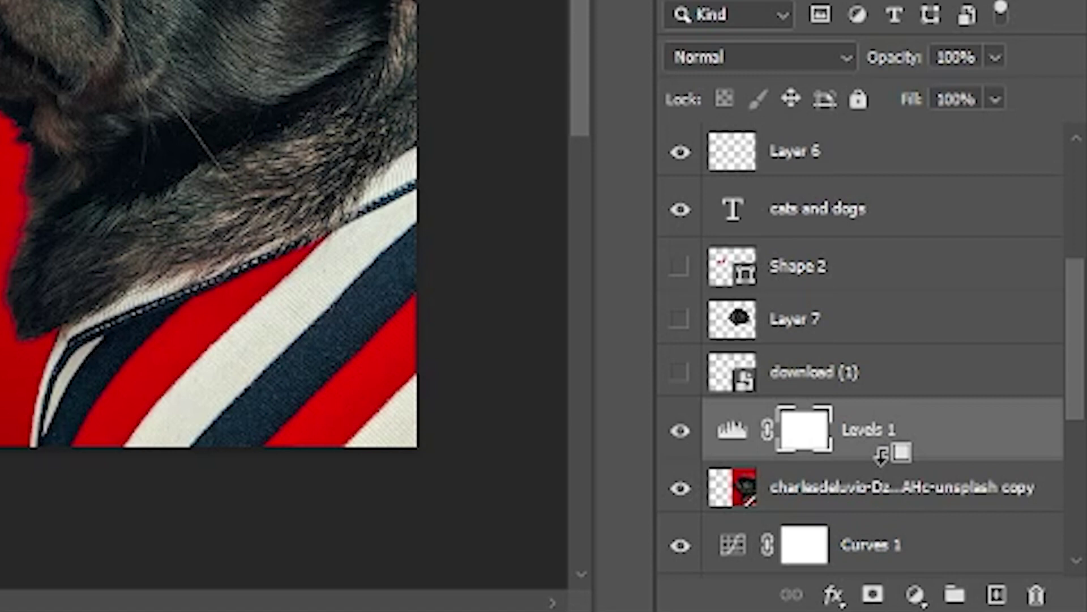
alt+click(882, 453)
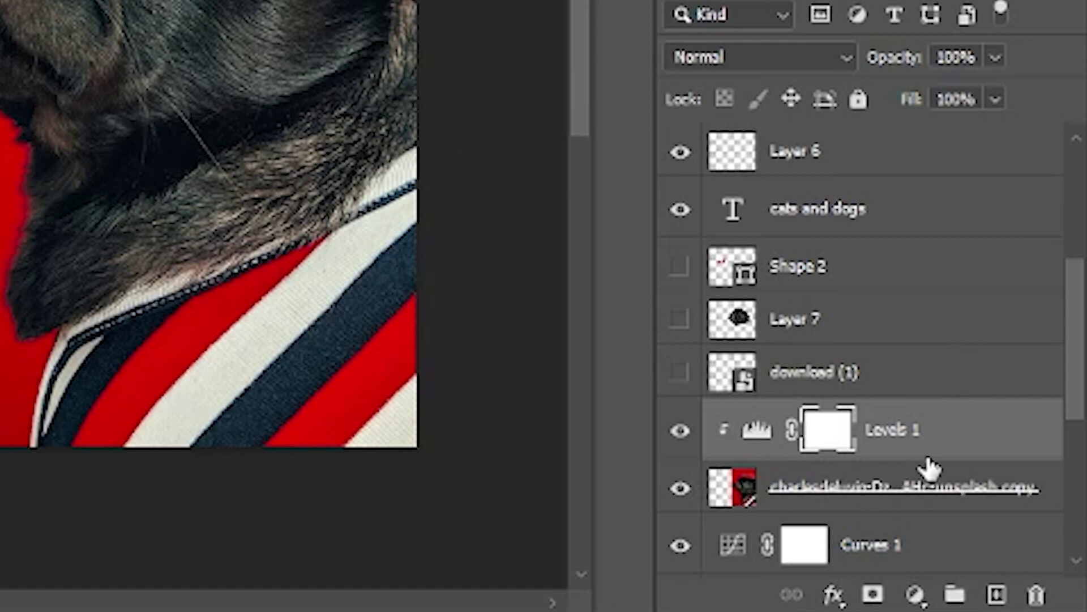
Paint a white stroke on a new layer from the pug's nose to the cat's paw, clipped to the pug.
click(997, 595)
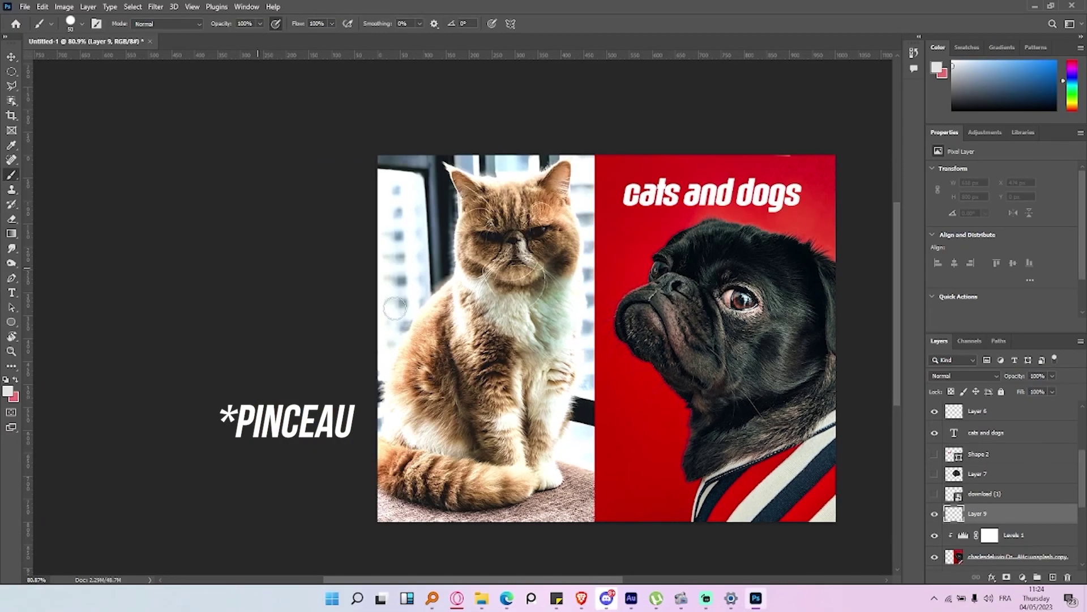
mouse_move(676, 320)
mouse_down()
mouse_move(571, 368)
mouse_move(887, 388)
mouse_up()
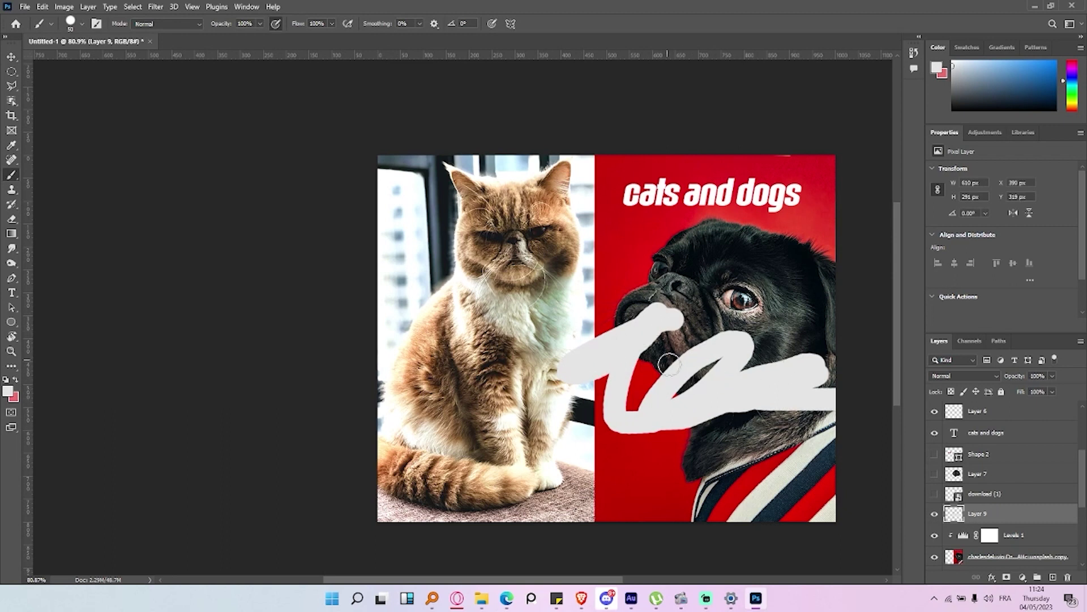
drag(1052, 522, 1052, 518)
alt+click(1051, 519)
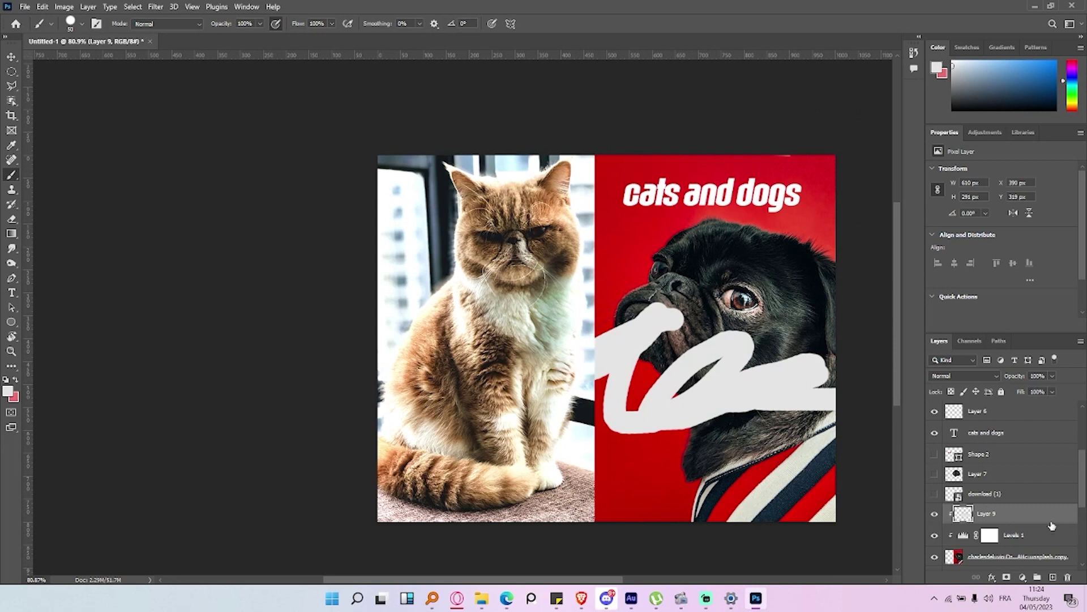
Reposition the white stroke over the pug, re-clip it, then hide the stroke layer.
key(v)
mouse_move(711, 378)
mouse_down()
mouse_move(543, 313)
mouse_move(751, 340)
mouse_up()
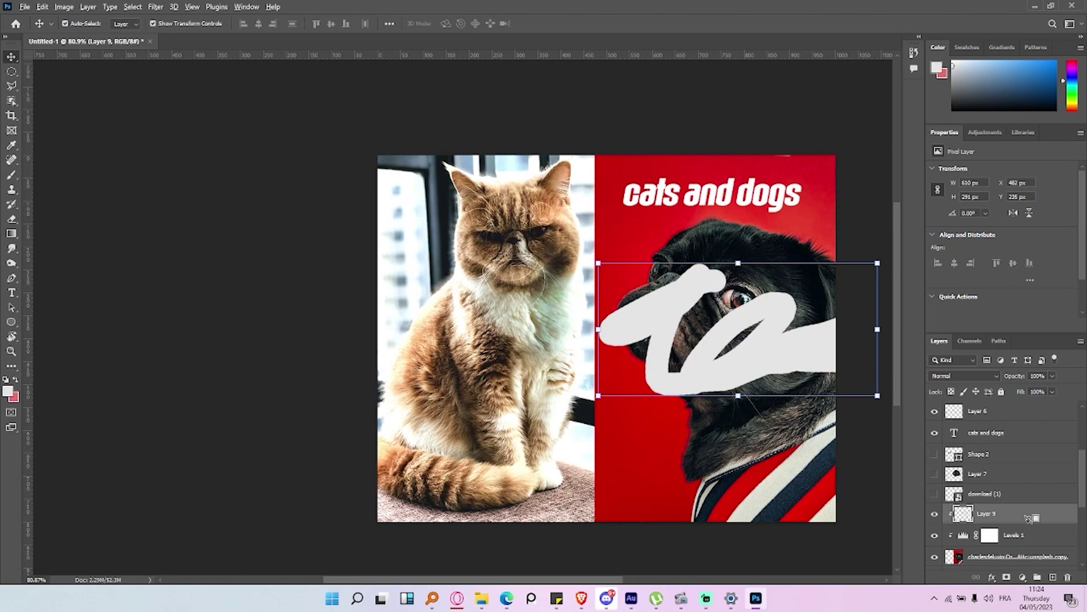
mouse_move(694, 367)
mouse_down()
mouse_move(625, 359)
mouse_move(661, 369)
mouse_up()
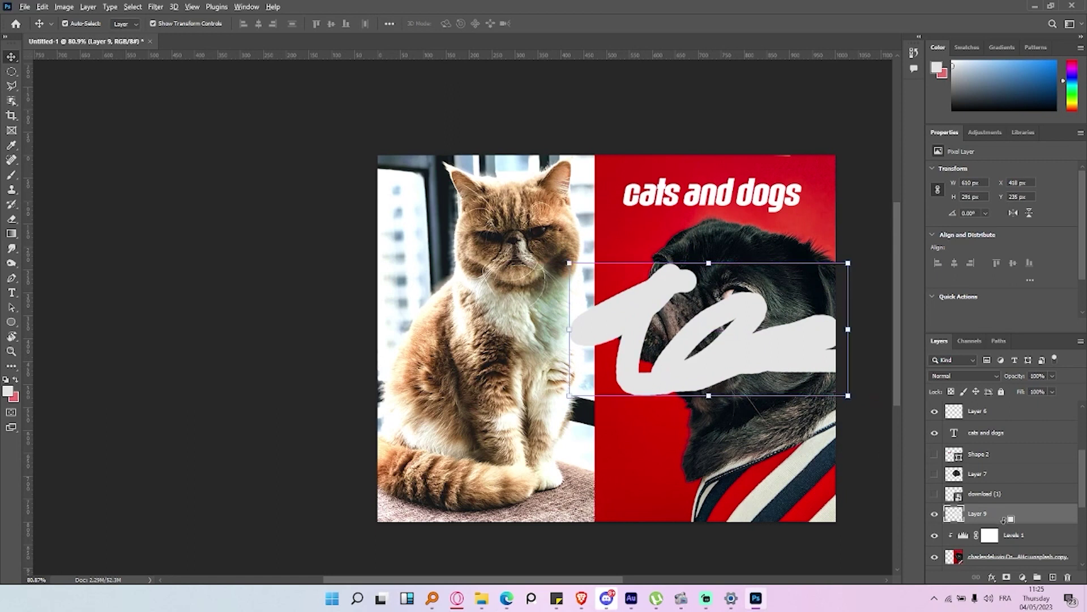
alt+click(1005, 520)
drag(674, 345, 713, 395)
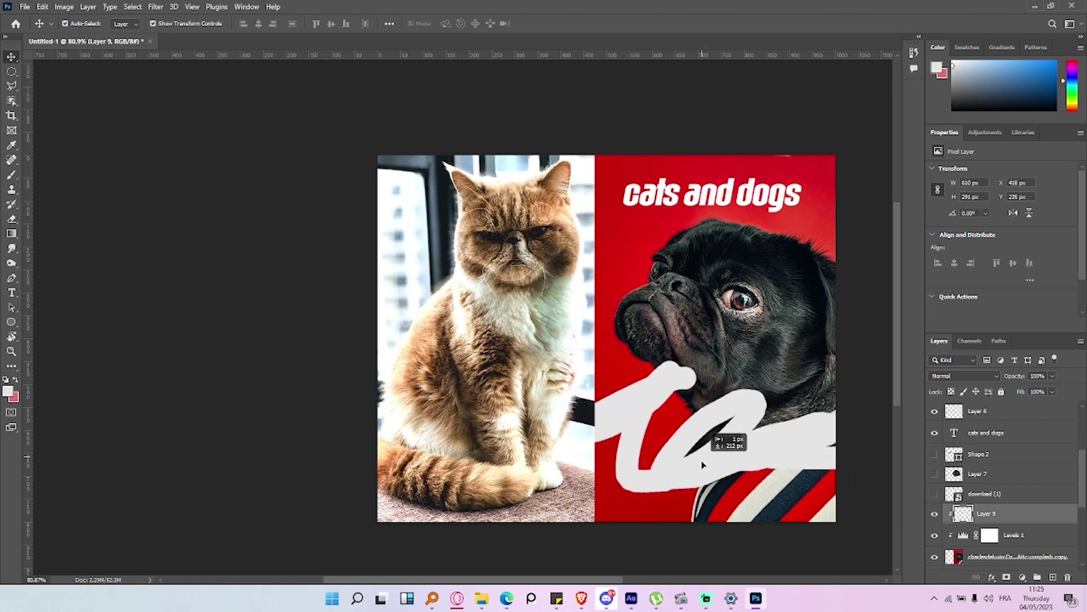
drag(712, 392, 712, 430)
click(1012, 536)
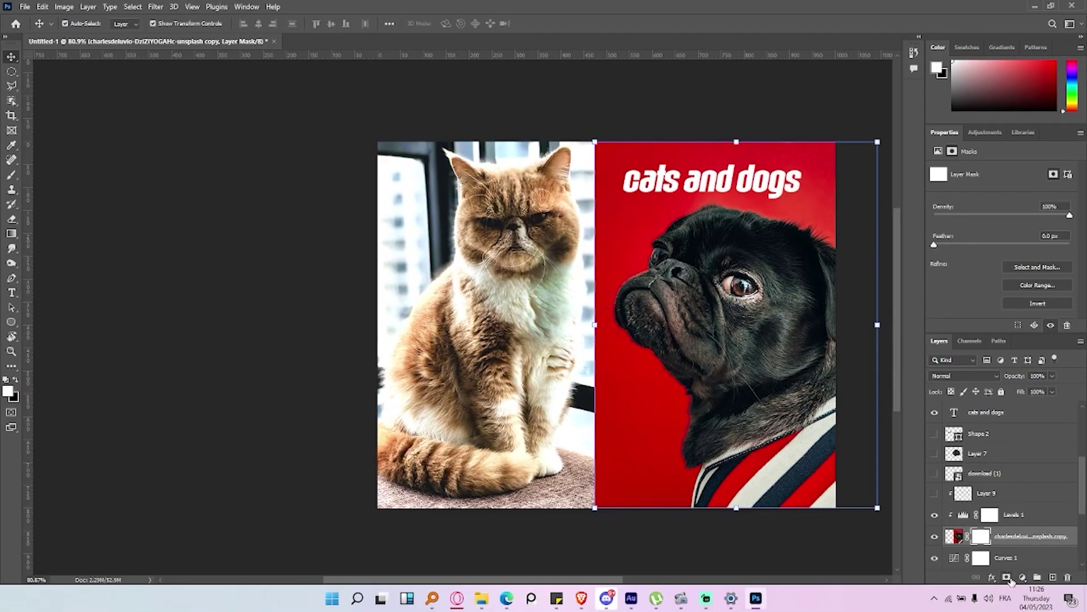
Remove the pug layer's old mask, test and undo an eraser streak, then add a fresh layer mask.
key(ctrl+z)
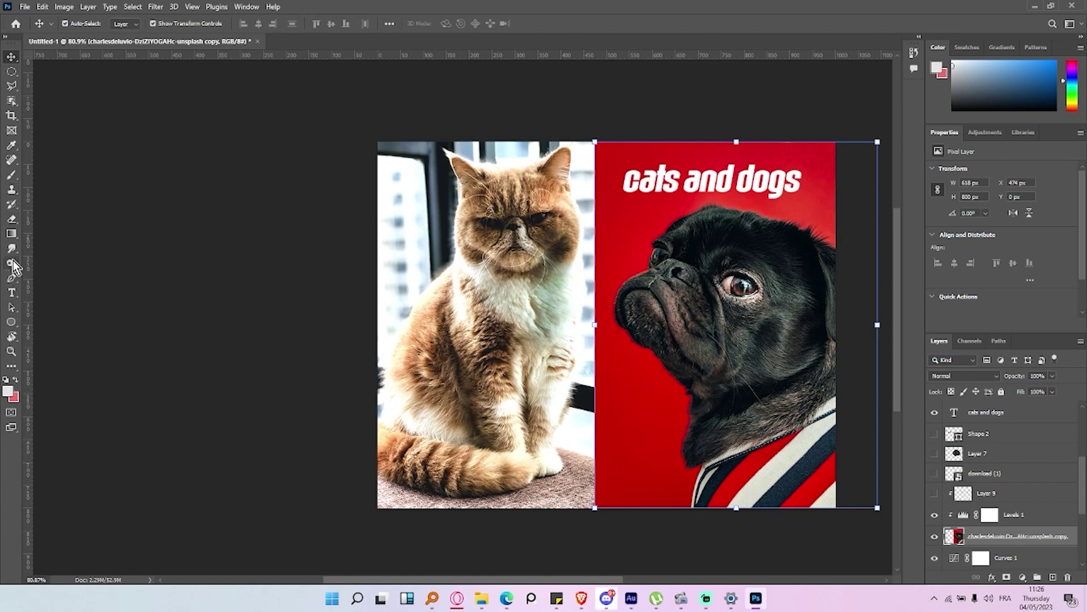
key(e)
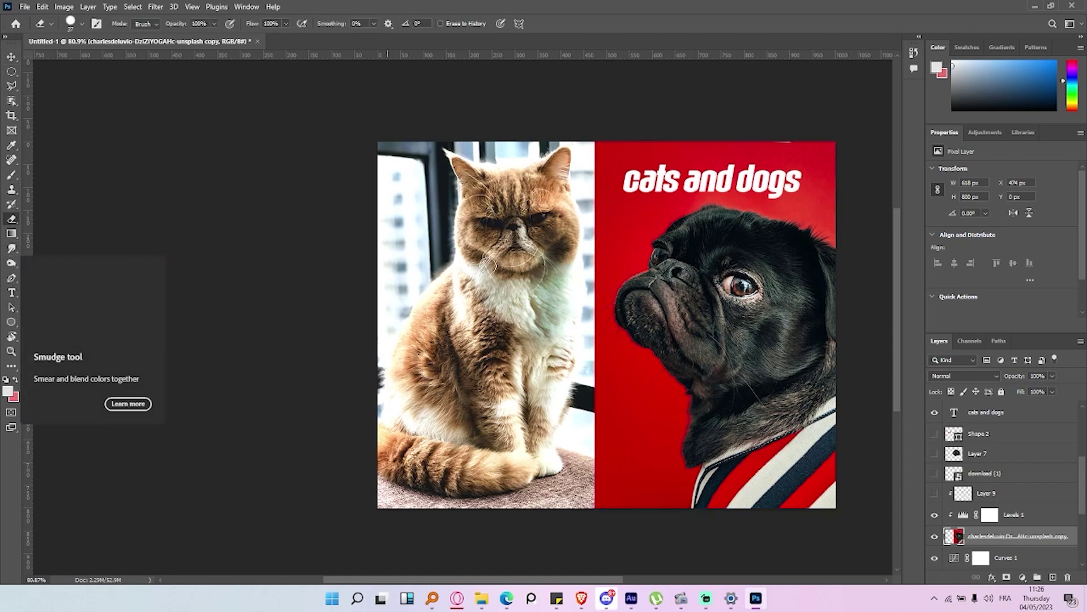
mouse_move(672, 507)
mouse_down()
mouse_move(636, 459)
mouse_move(597, 501)
mouse_move(637, 436)
mouse_move(595, 395)
mouse_move(617, 430)
mouse_move(598, 427)
mouse_move(602, 401)
mouse_up()
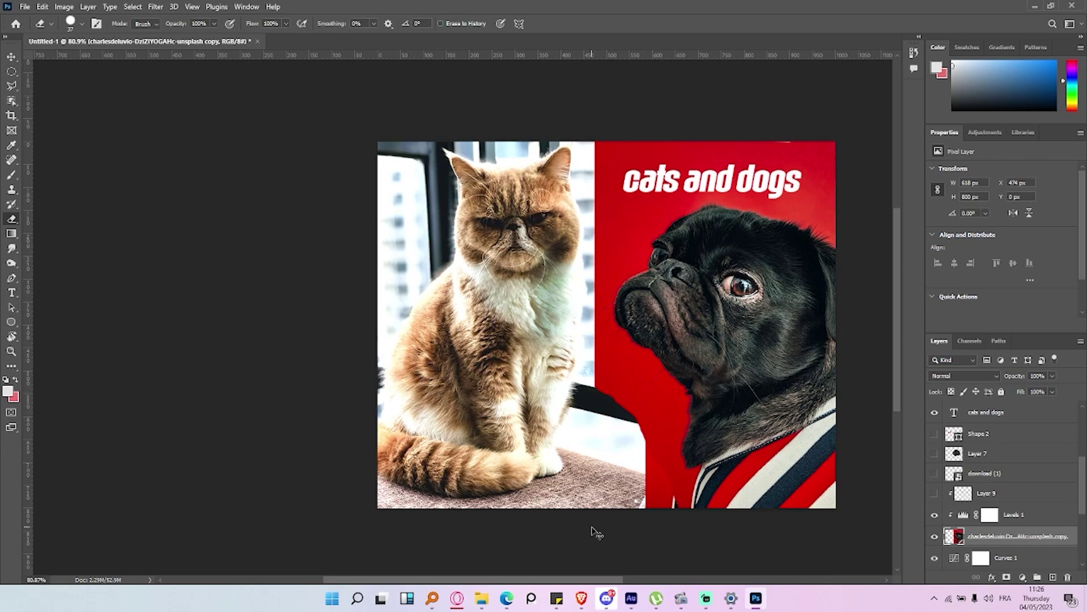
key(ctrl+z)
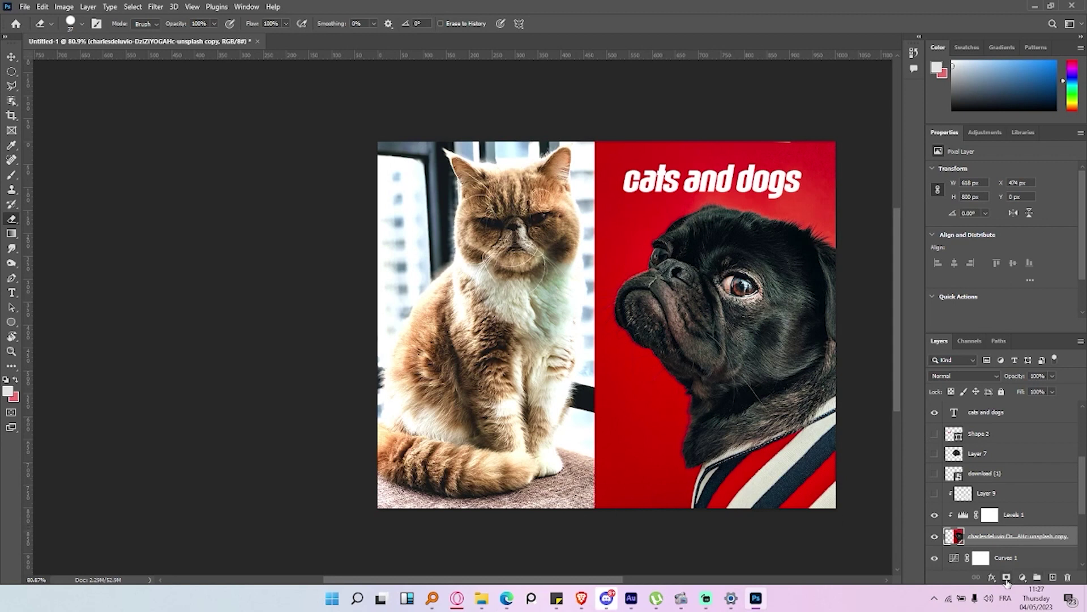
click(1007, 578)
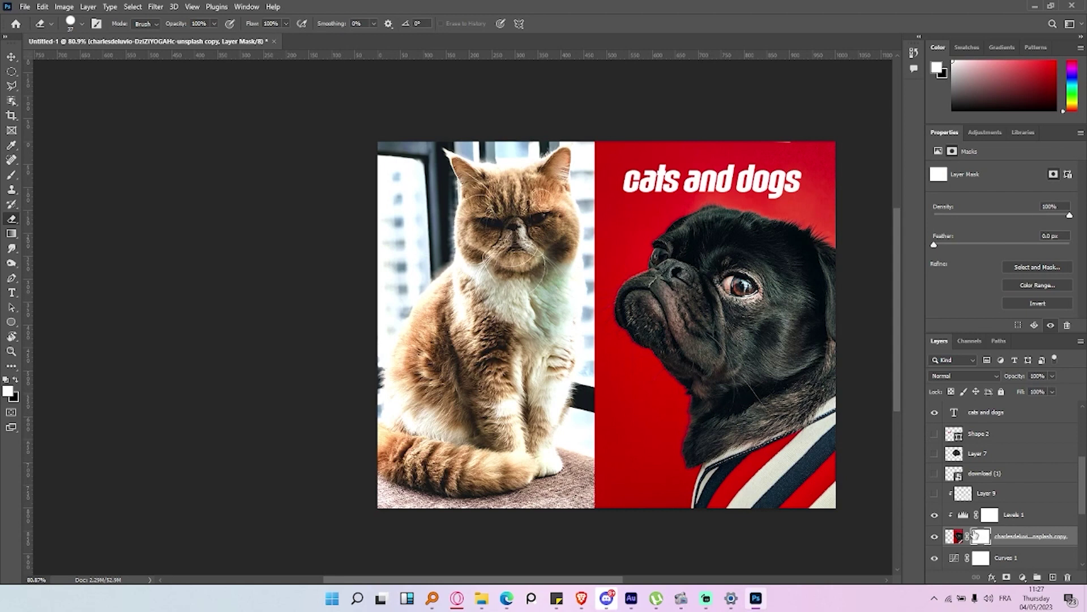
click(15, 380)
click(8, 391)
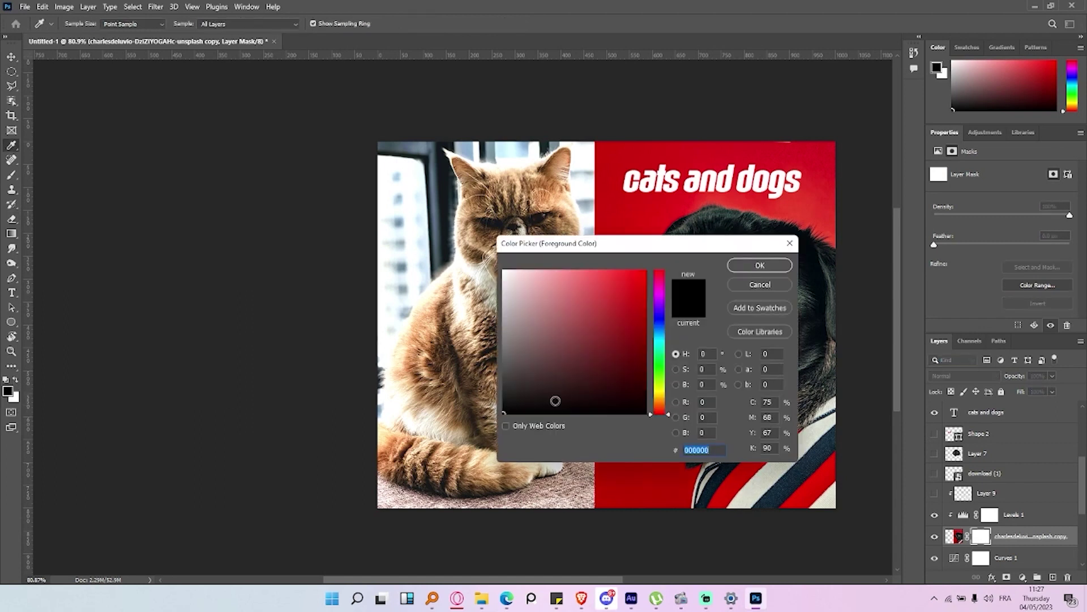
click(761, 265)
key(e)
right_click(637, 354)
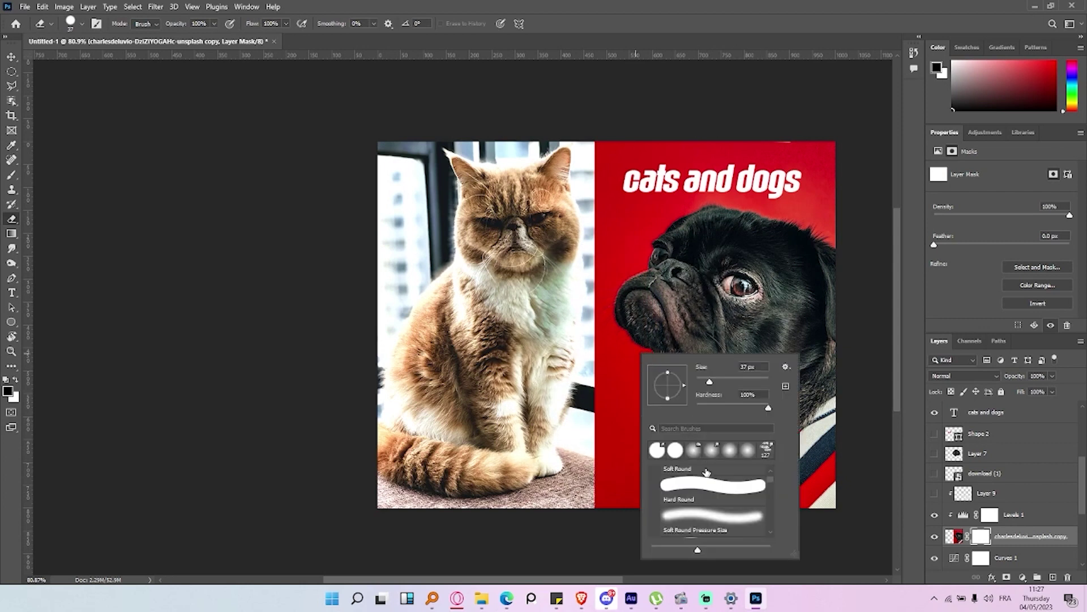
click(726, 381)
drag(725, 387, 744, 380)
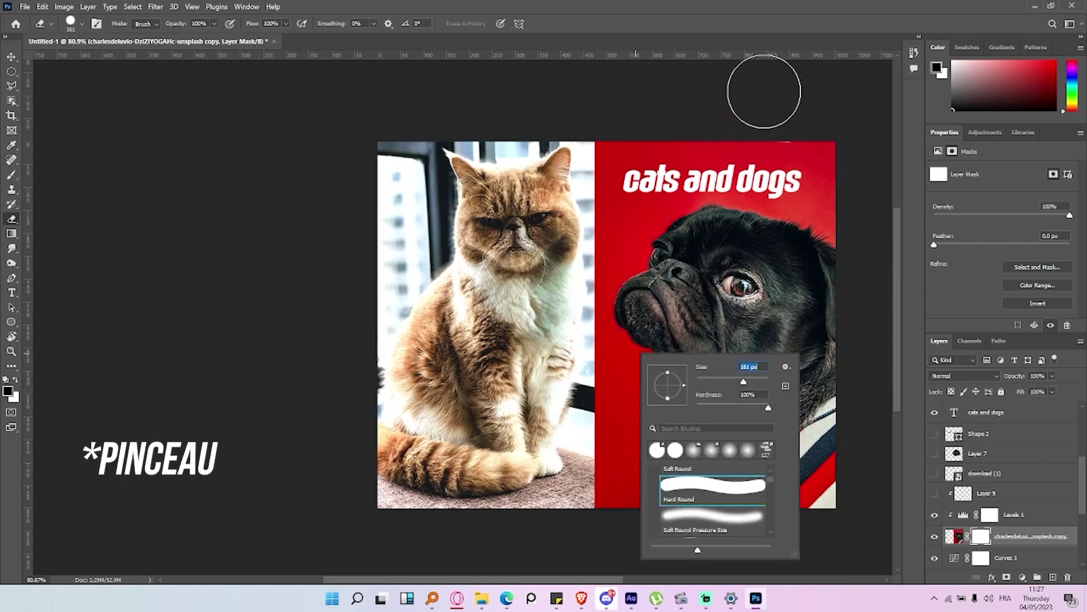
key(Return)
key(b)
right_click(611, 486)
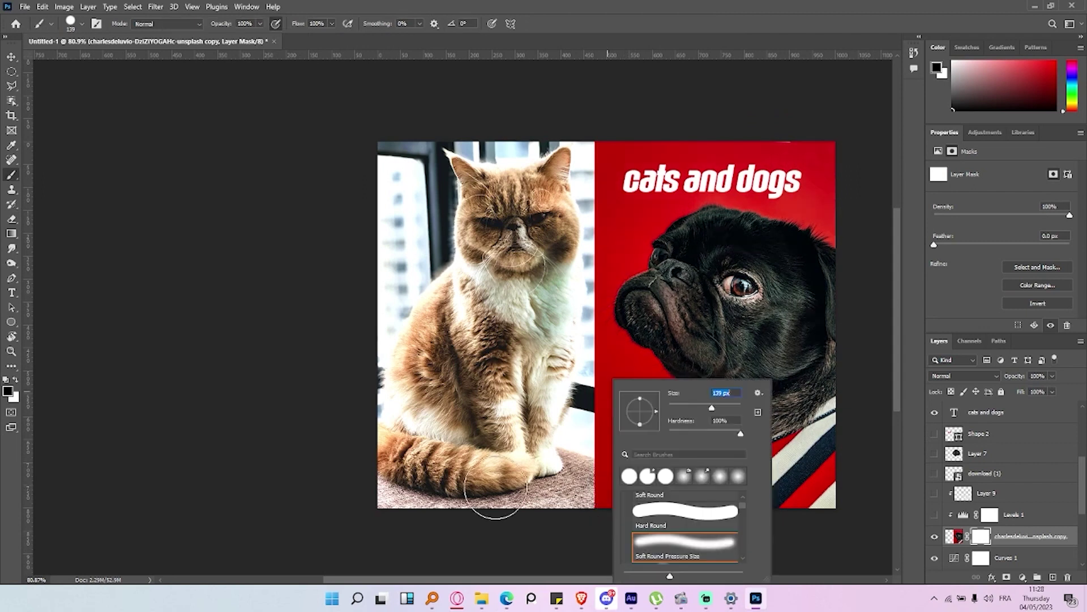
key(Return)
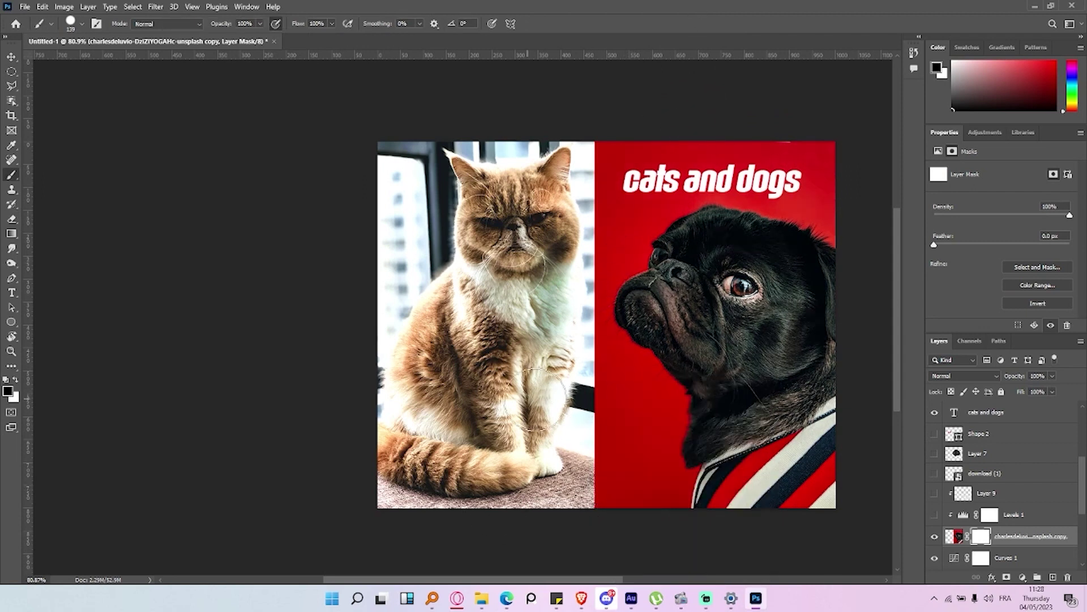
drag(563, 399, 620, 497)
key(ctrl+z)
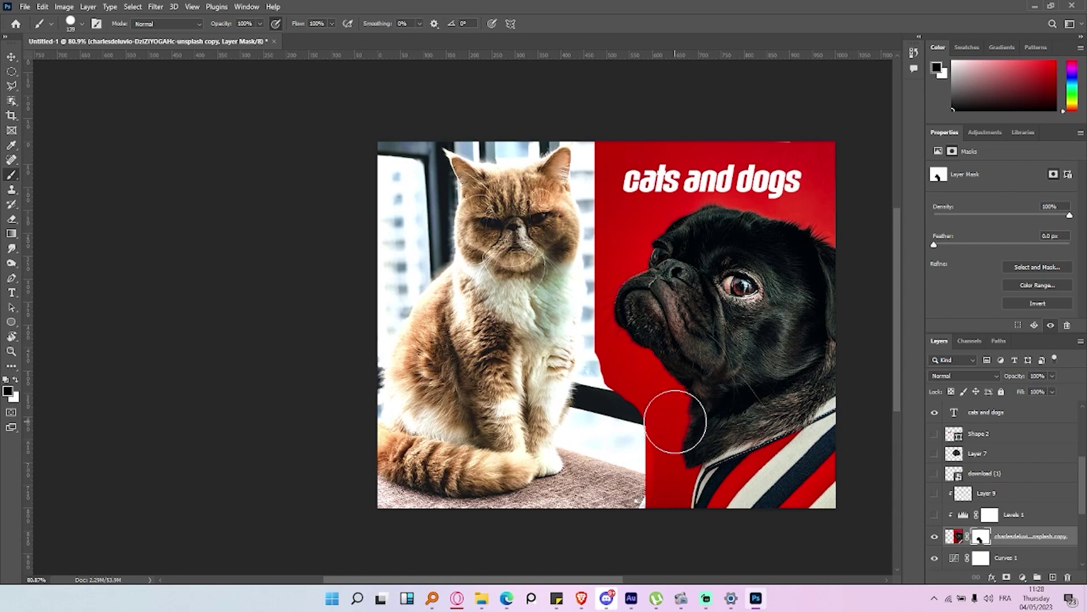
drag(595, 420, 563, 400)
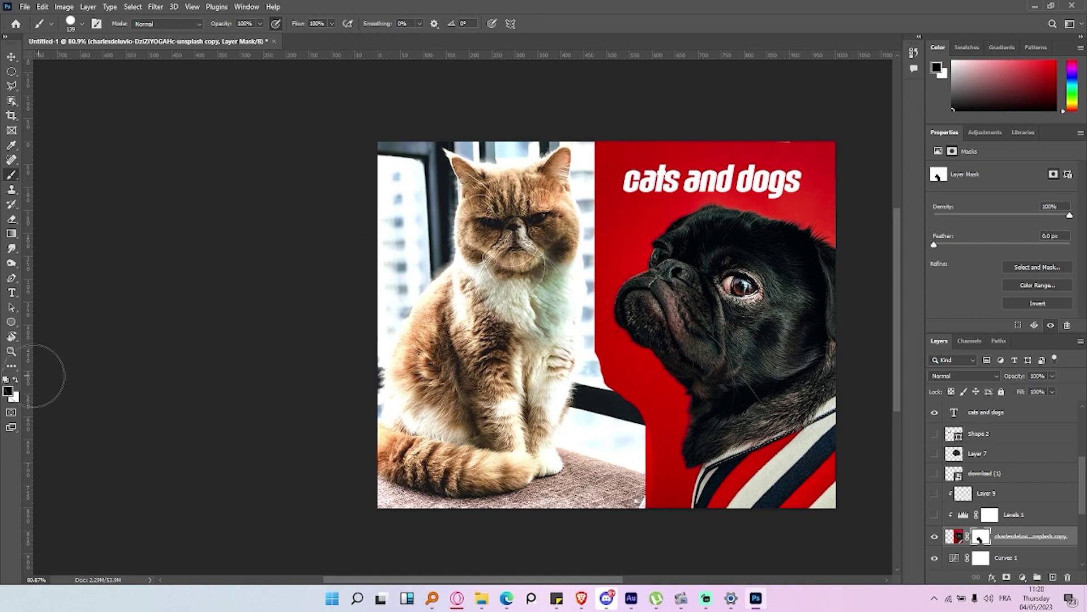
click(16, 380)
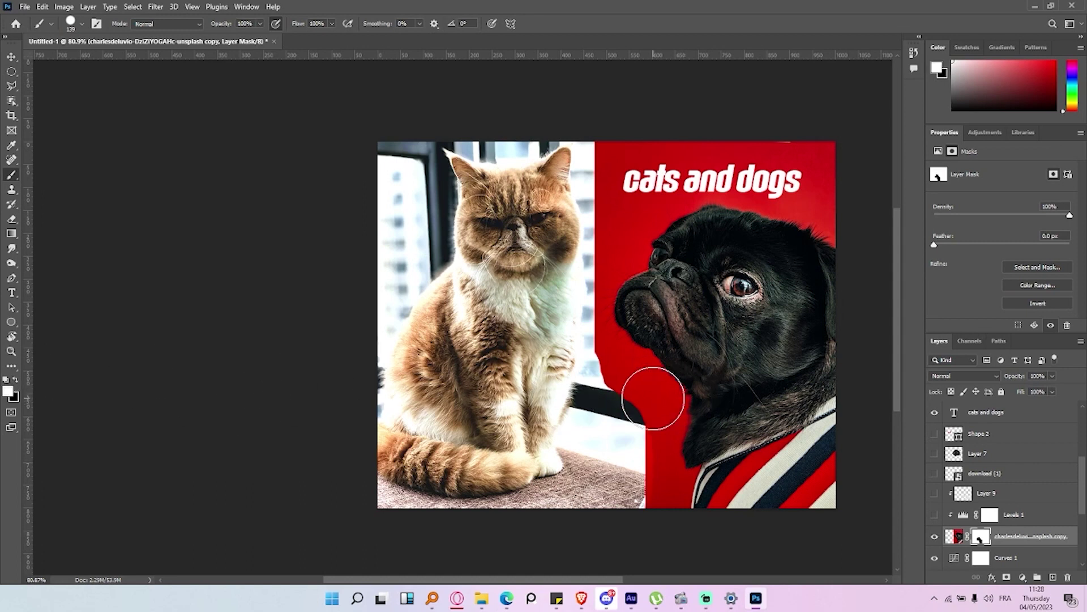
mouse_move(675, 381)
mouse_down()
mouse_move(619, 400)
mouse_move(640, 387)
mouse_up()
drag(629, 468, 614, 454)
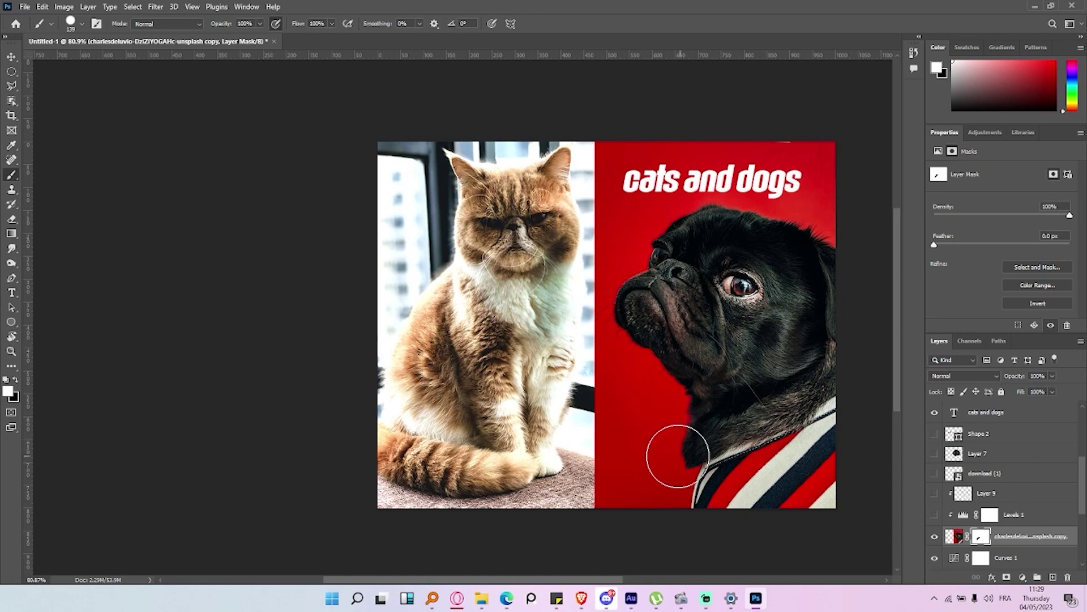
click(11, 57)
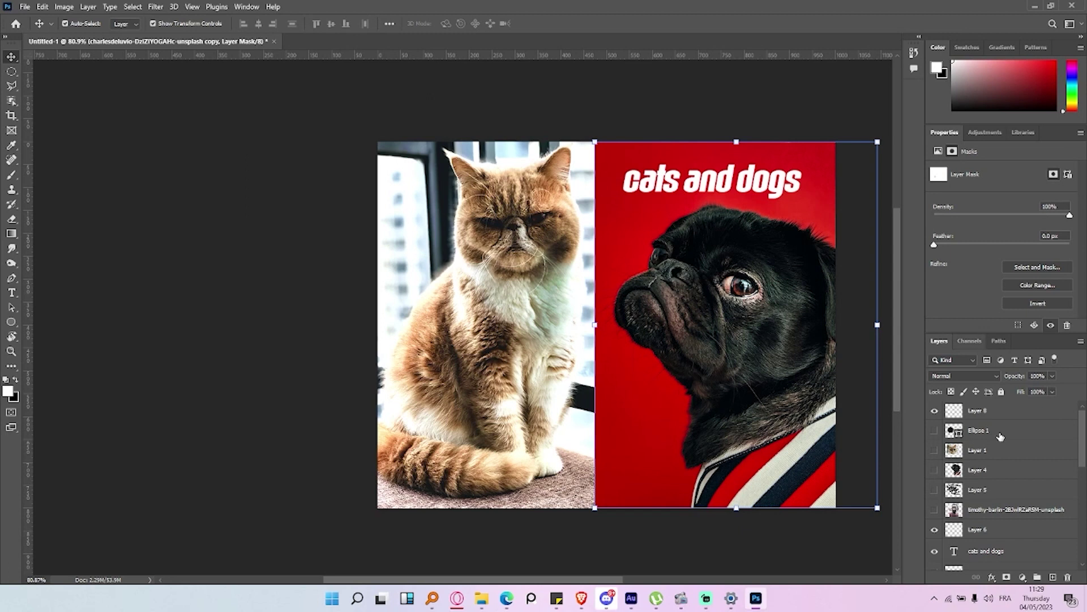
Deselect all layers and browse the Adjustments, Swatches, Gradients, Patterns and Color panels.
click(248, 284)
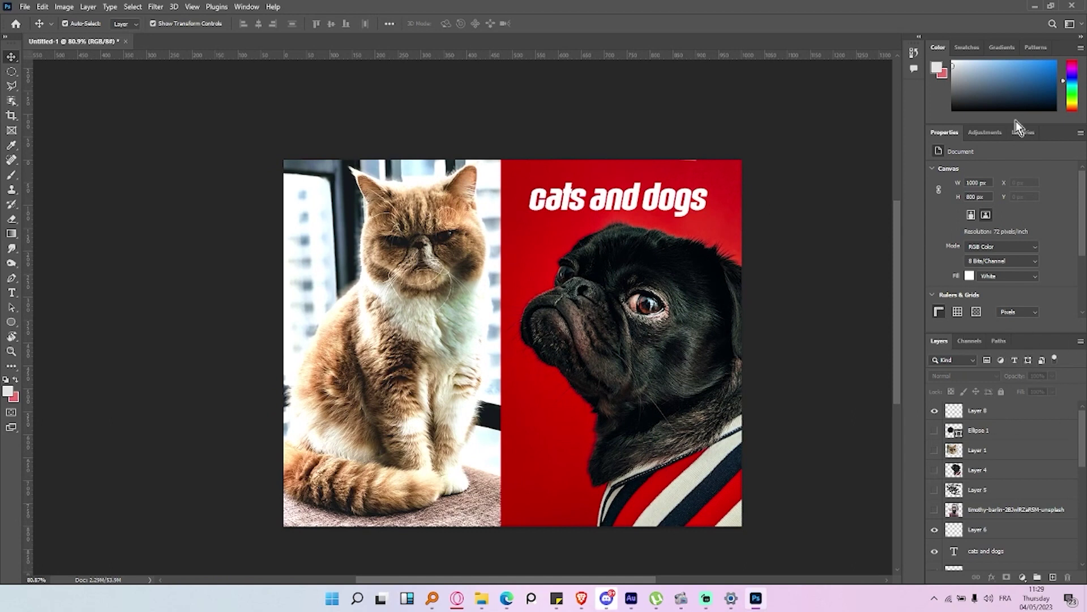
click(988, 135)
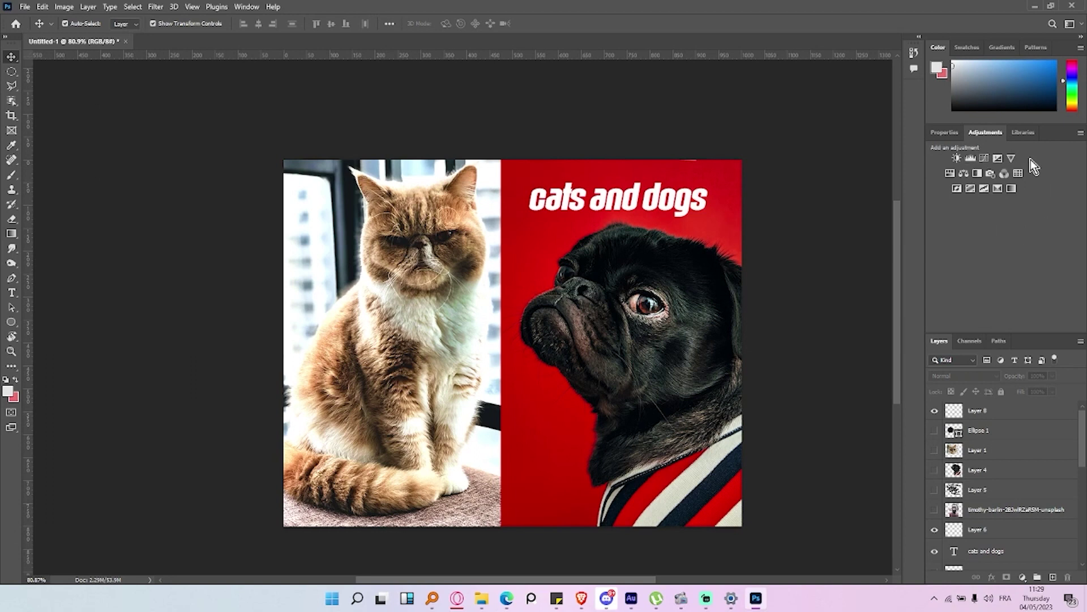
click(946, 132)
click(990, 134)
click(967, 49)
click(1001, 48)
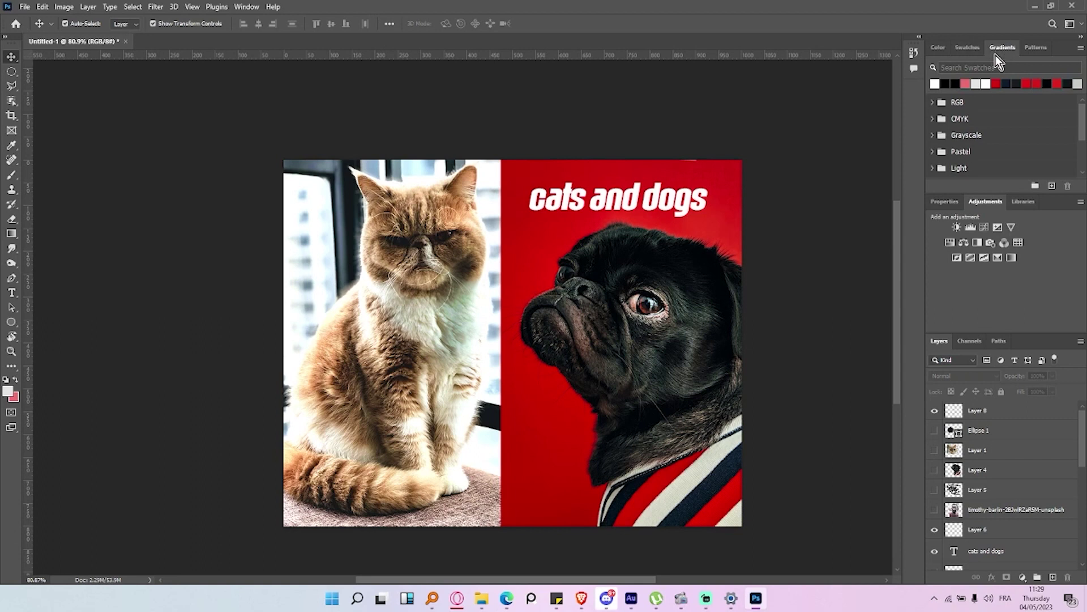
click(1035, 47)
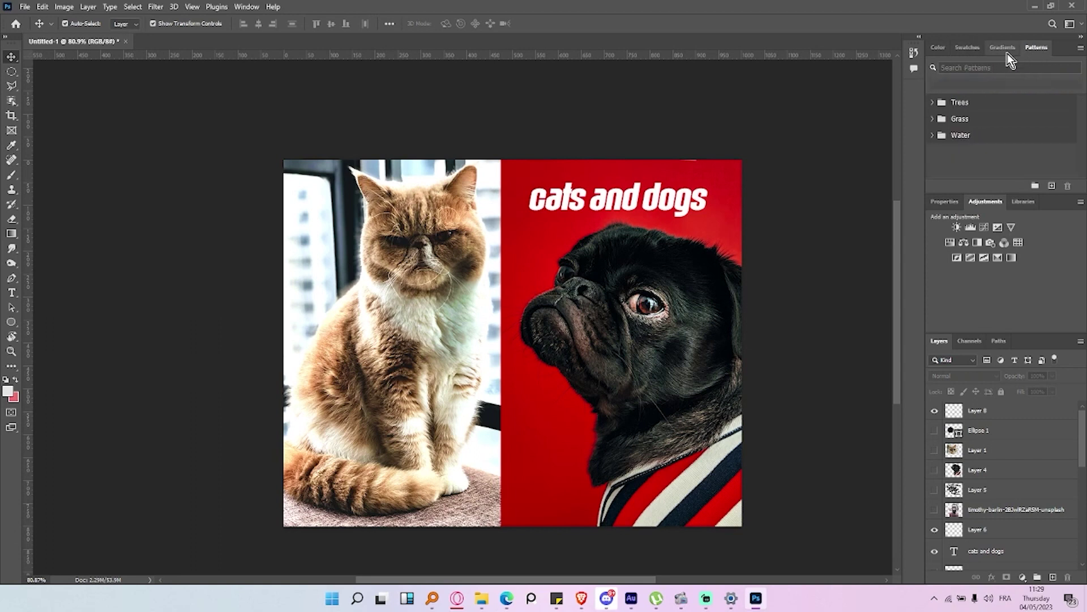
click(937, 48)
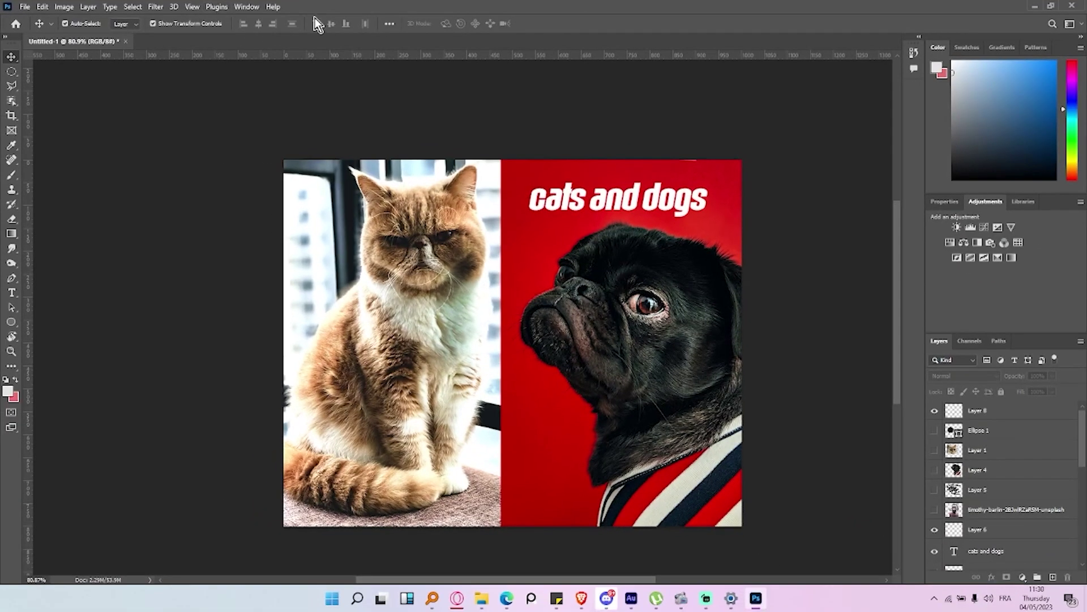
Browse the Help and Filter menus, then show the Character and History panels.
click(274, 7)
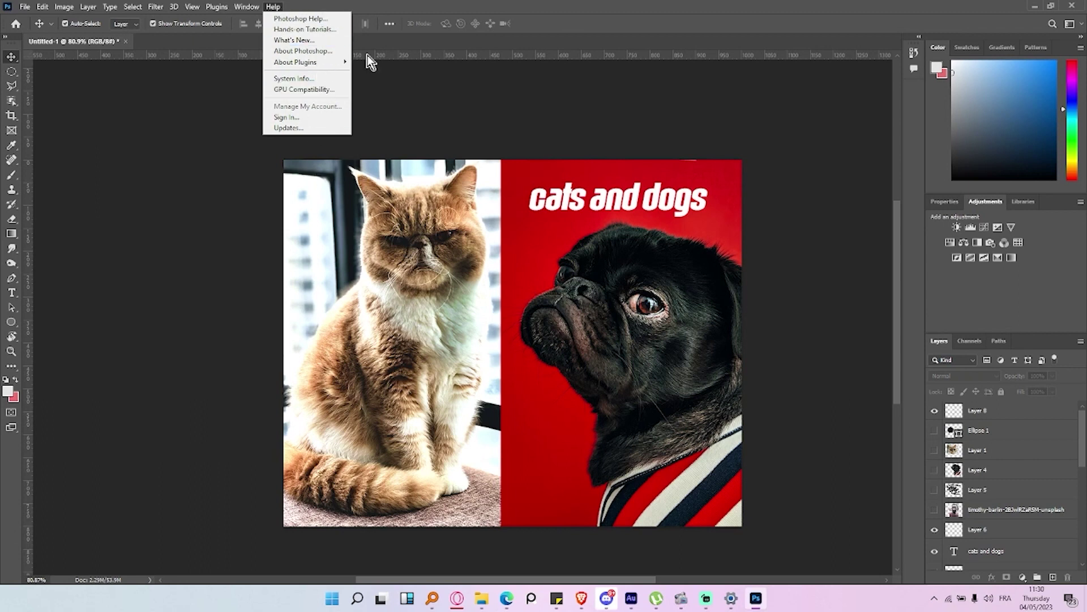
click(479, 8)
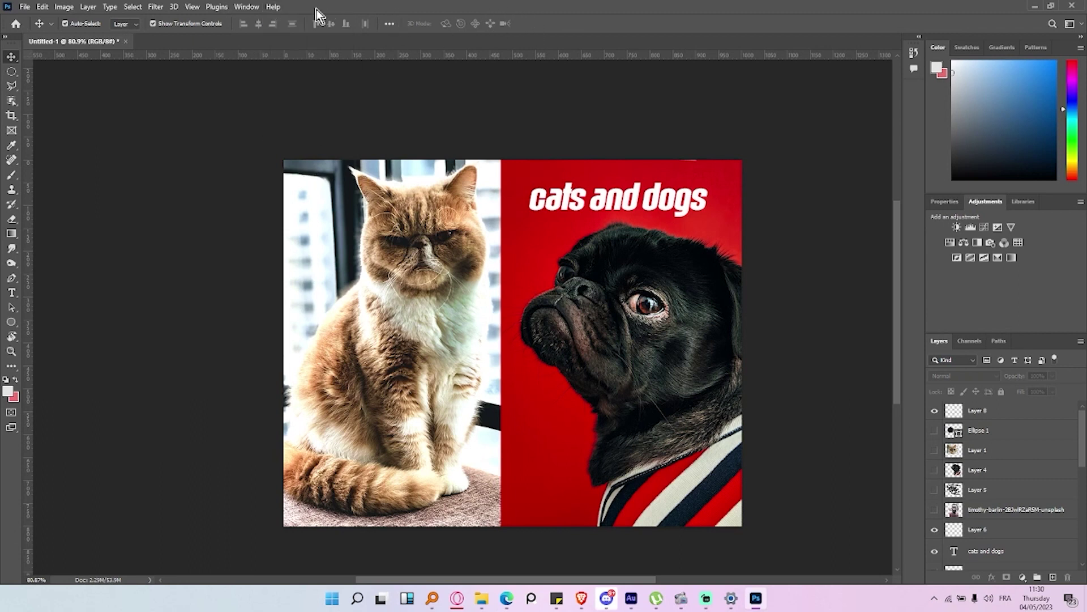
click(249, 7)
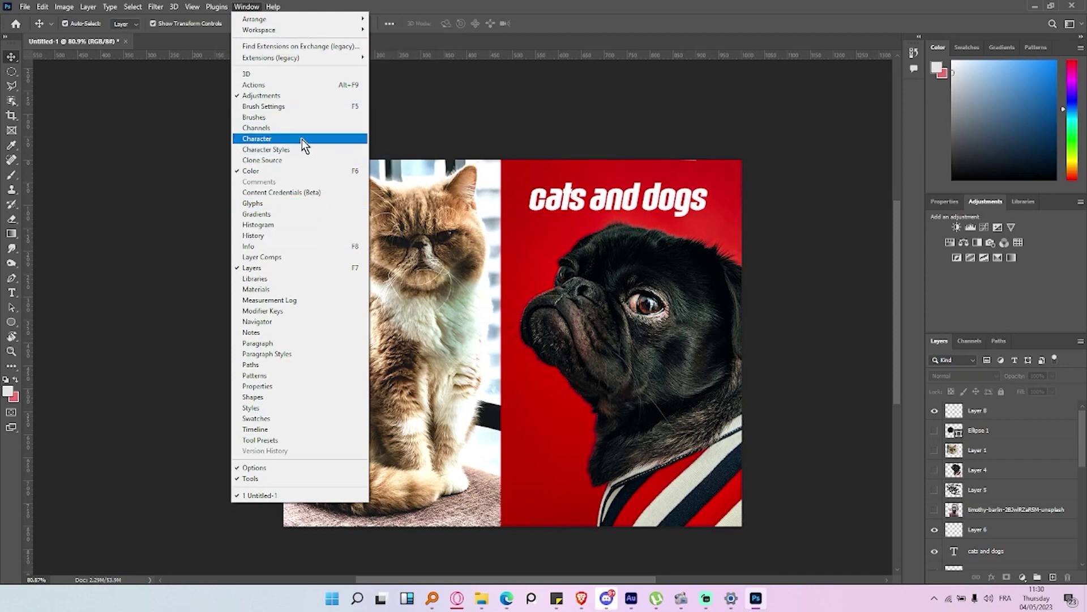
click(280, 138)
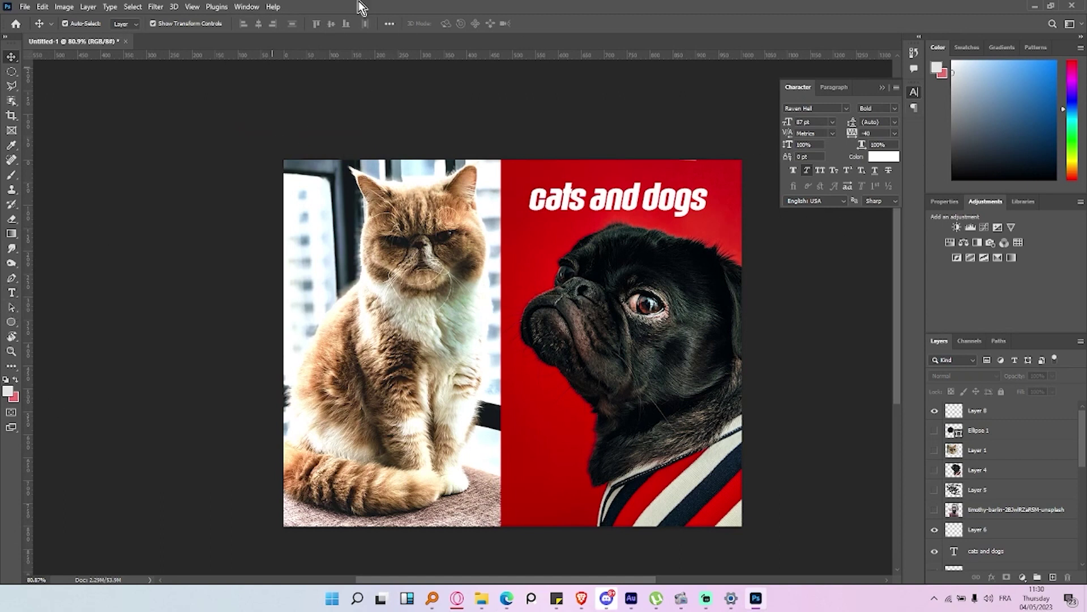
click(196, 6)
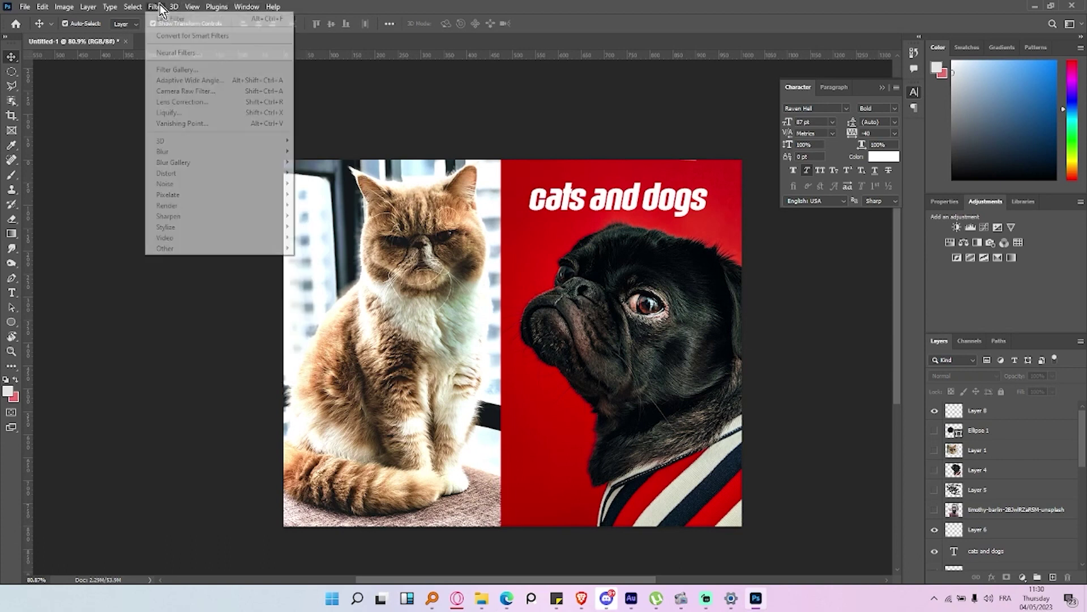
mouse_move(246, 7)
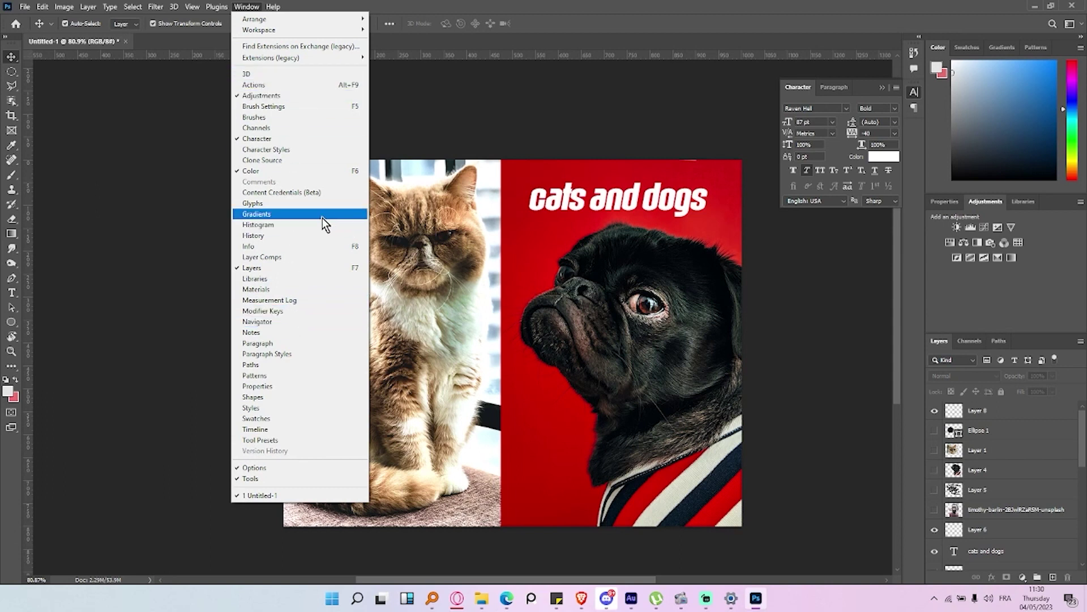
click(271, 241)
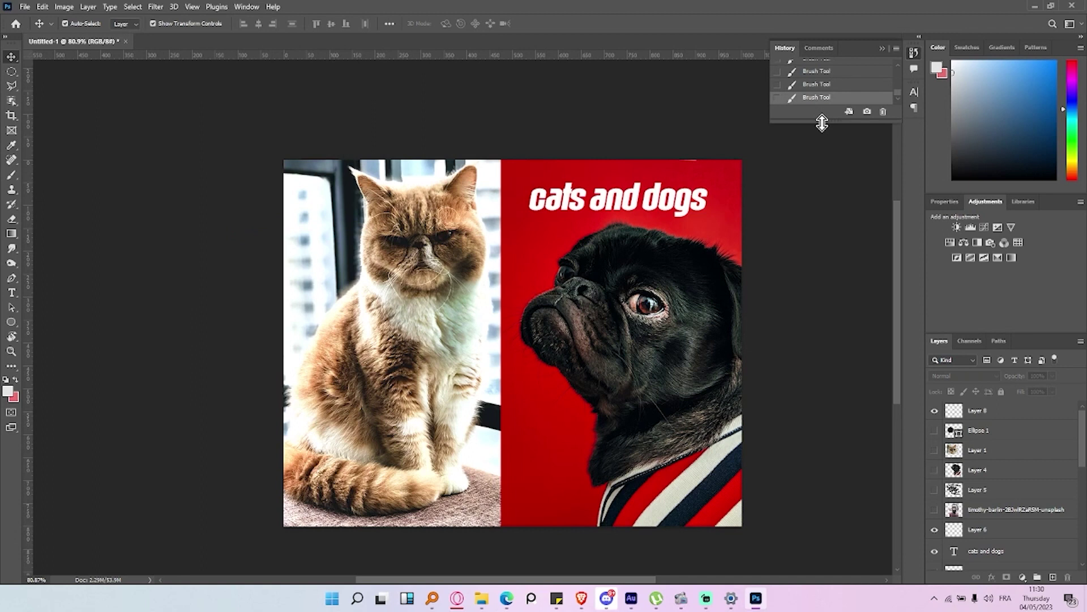
Undo recent brush strokes, step back to the release-clipping-mask state, then forward to a later brush stroke.
drag(821, 122, 824, 339)
scroll(839, 282, up, 3)
scroll(844, 281, up, 3)
scroll(844, 281, down, 3)
scroll(844, 282, down, 3)
scroll(844, 282, down, 5)
scroll(844, 281, down, 3)
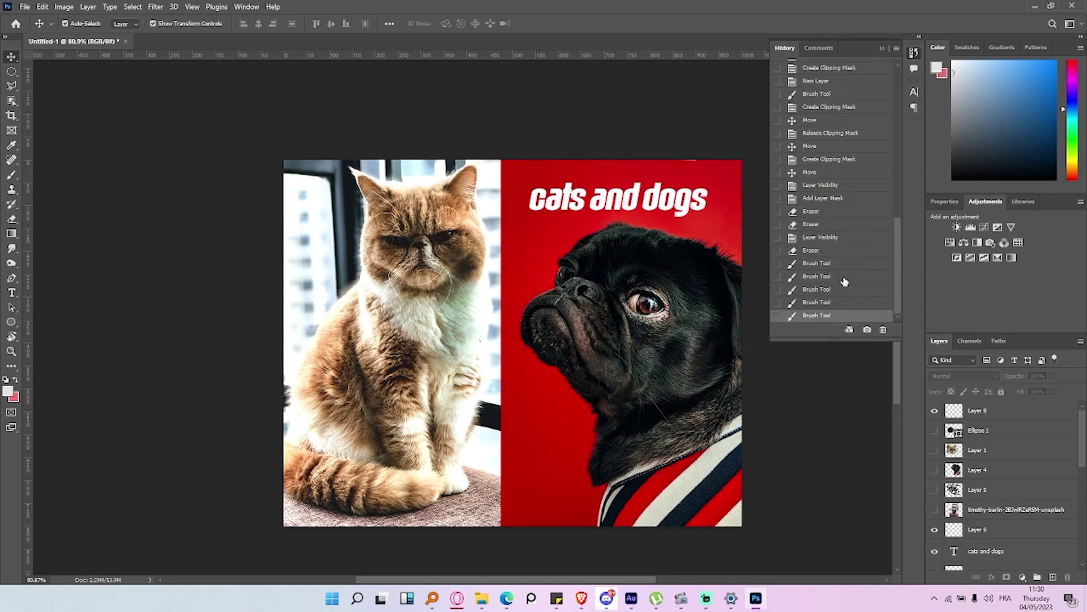
key(ctrl+z)
key(ctrl+z)
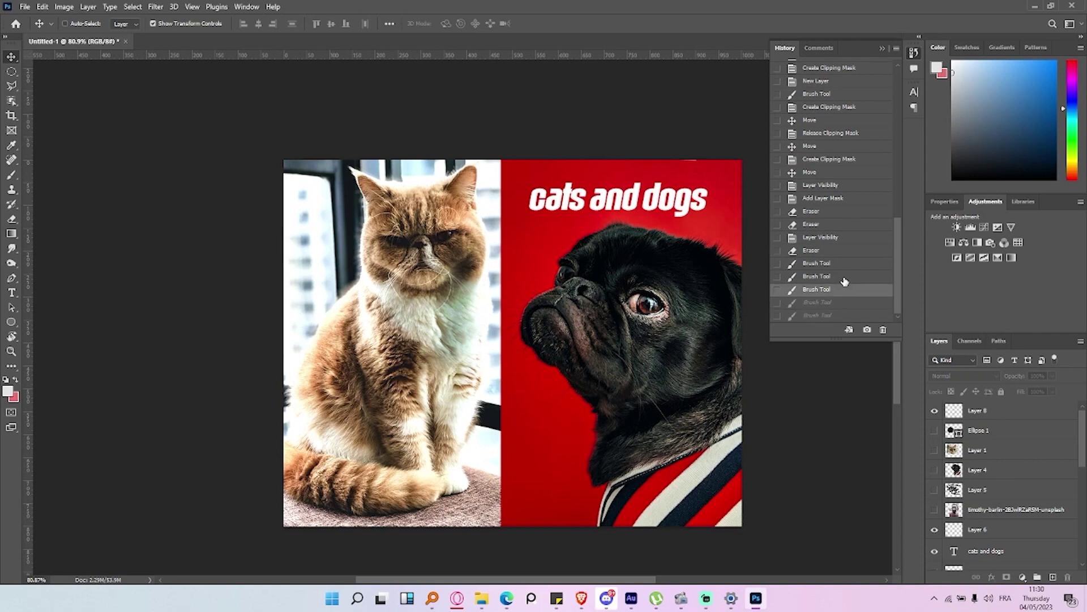
scroll(824, 177, up, 3)
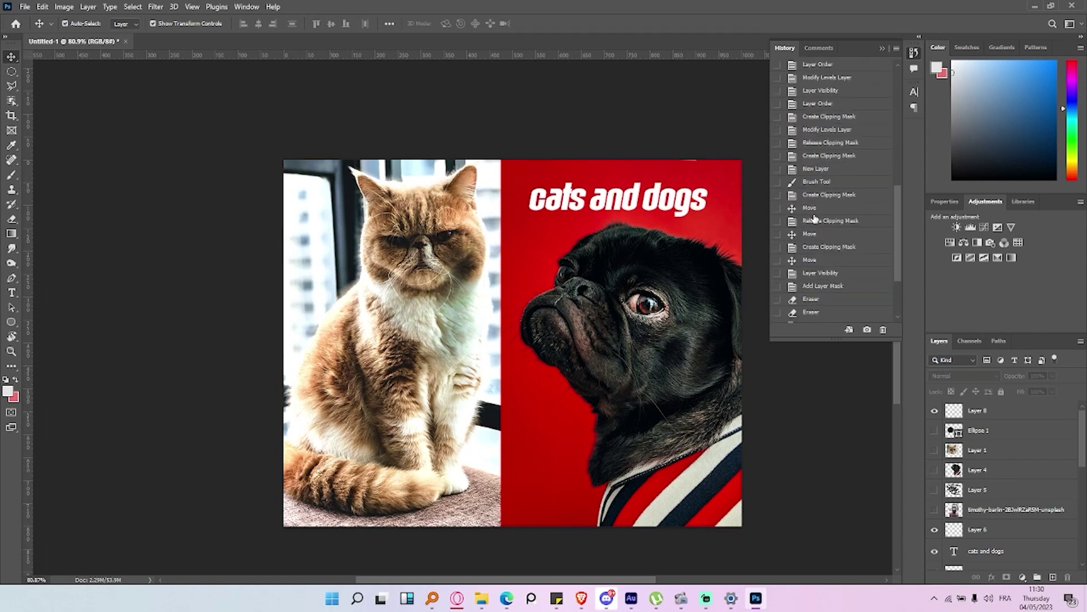
click(819, 221)
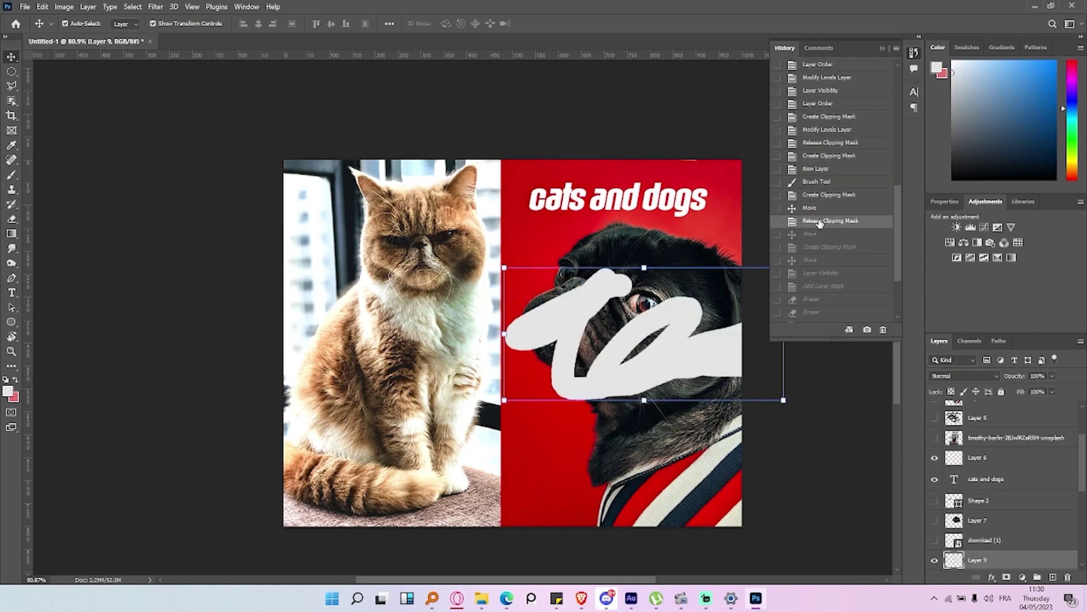
scroll(819, 222, down, 3)
click(810, 276)
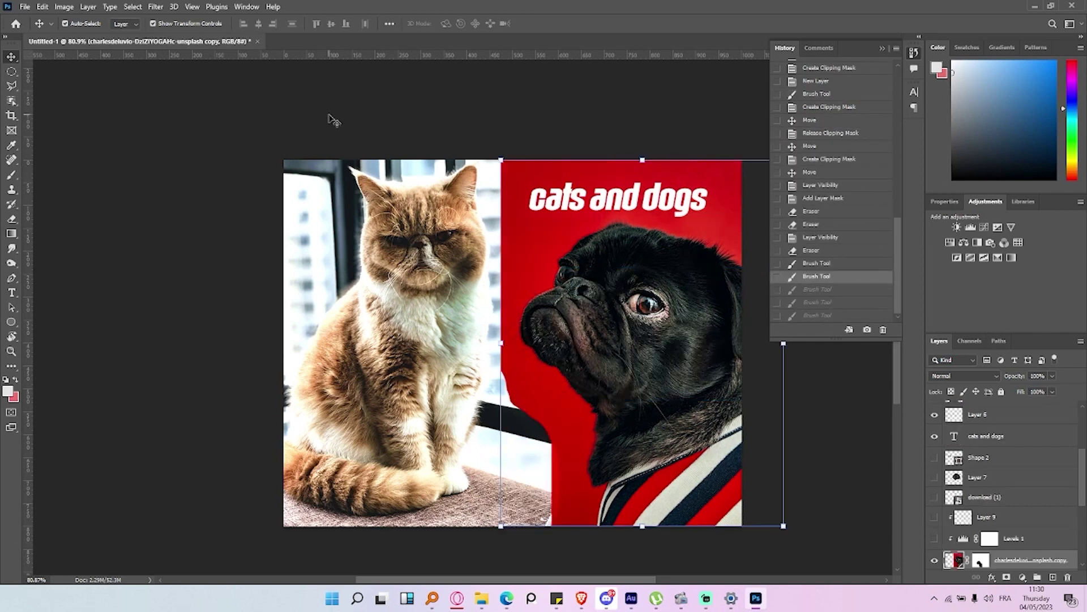
Show the Navigator panel and look at the workspace layout options.
click(266, 8)
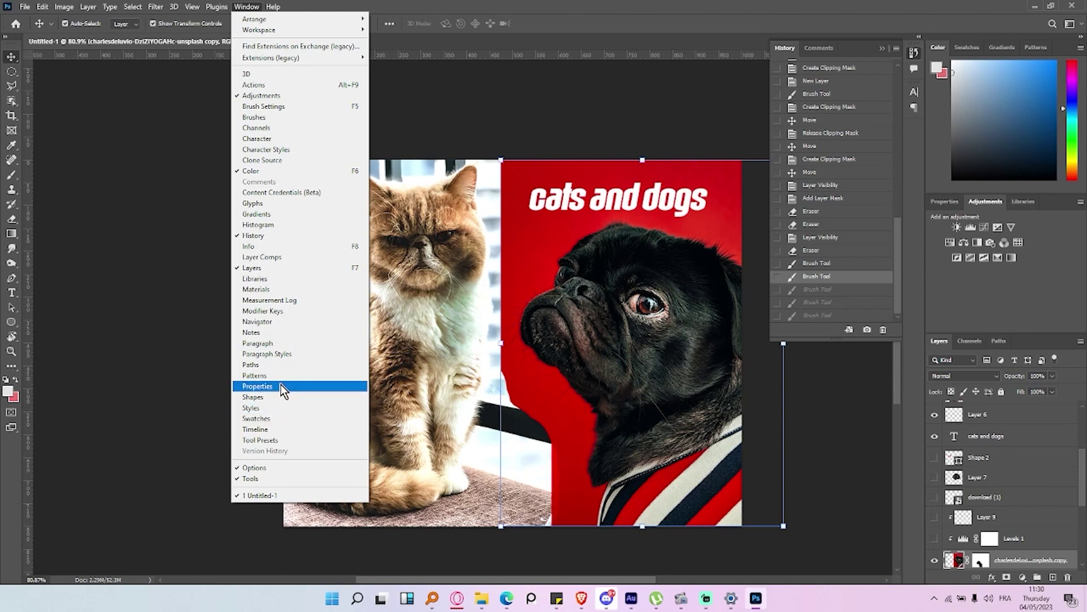
click(282, 323)
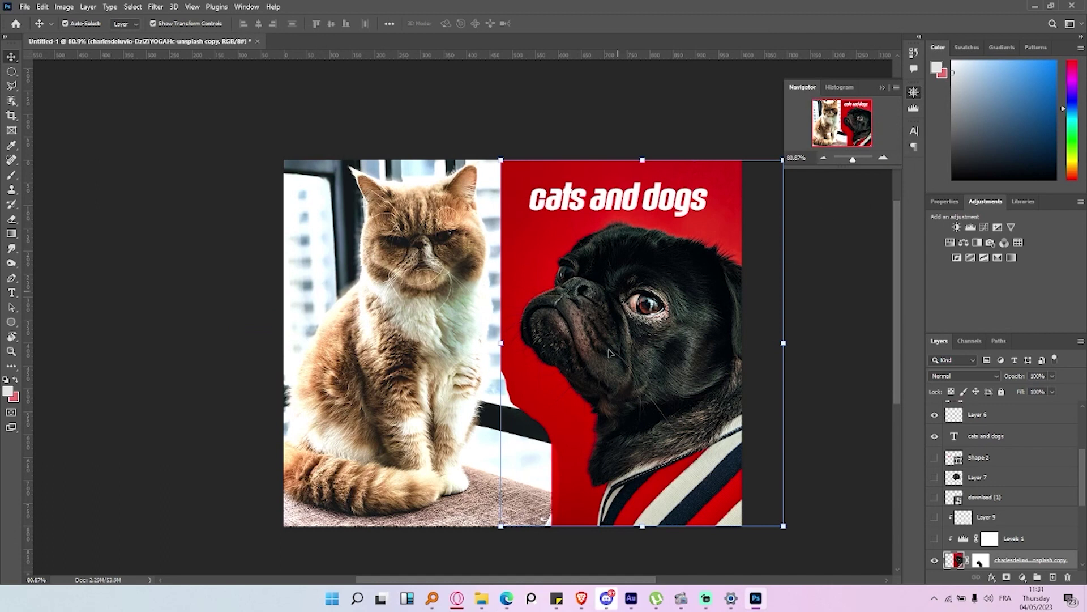
scroll(508, 245, down, 5)
scroll(508, 244, up, 5)
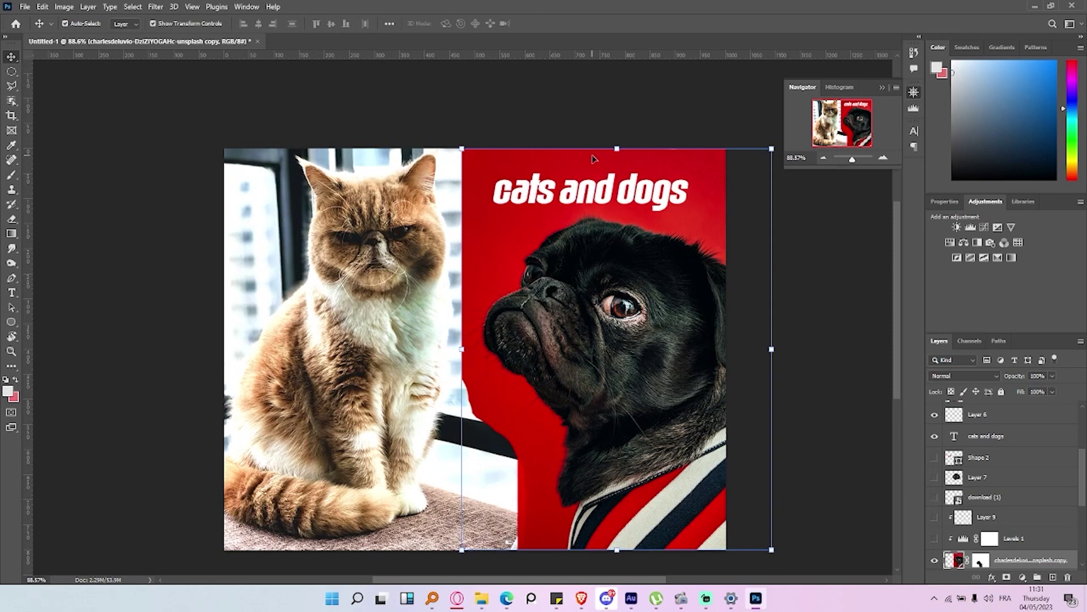
click(246, 7)
mouse_move(260, 30)
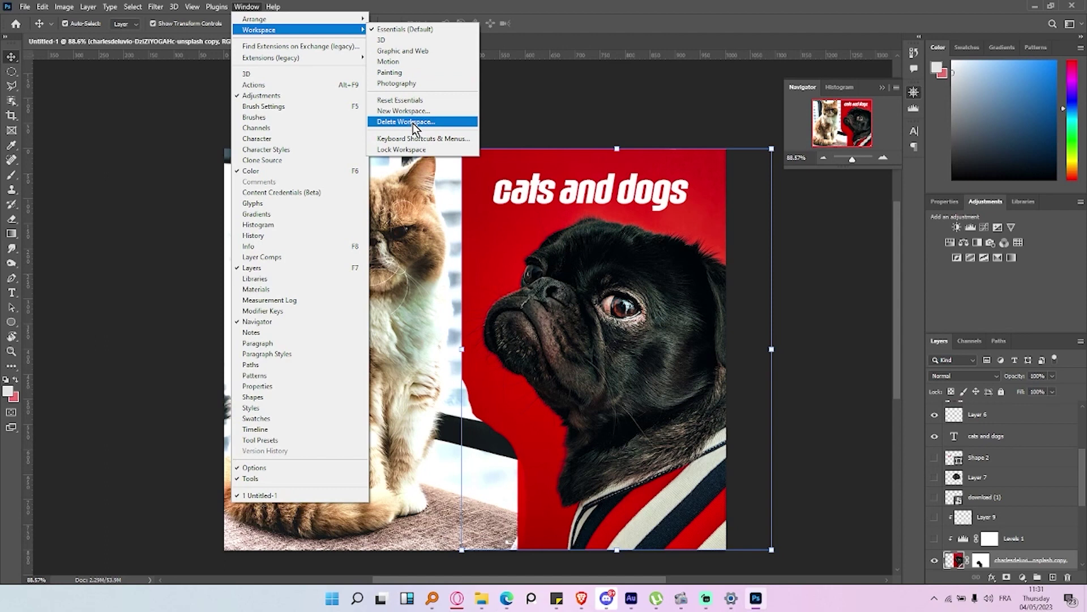
Close the workspace menu, open and collapse the Plugins panel, then view the View menu's guide commands.
click(246, 7)
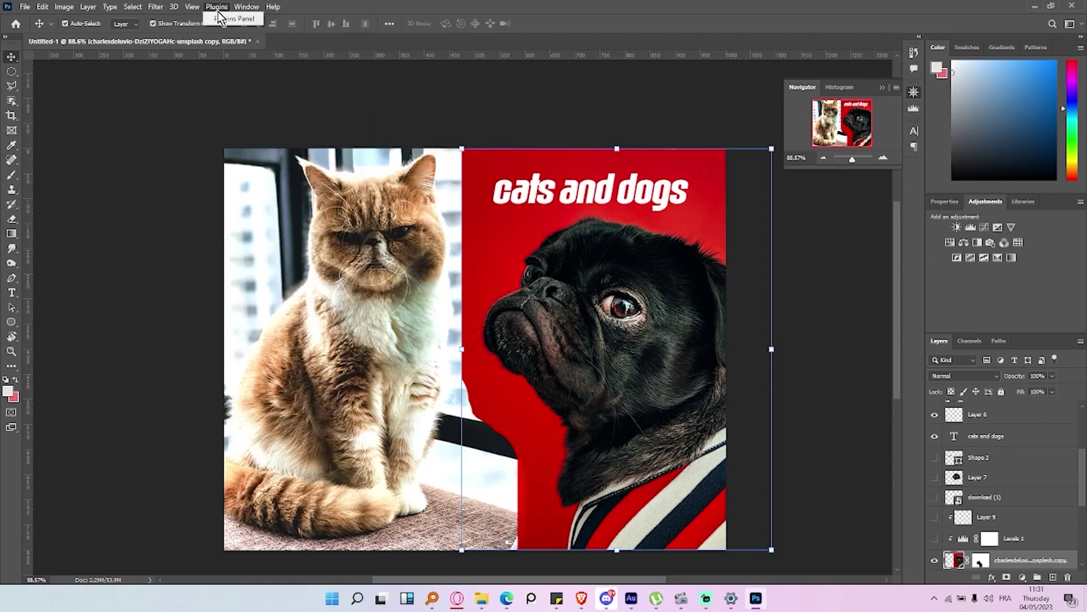
click(241, 19)
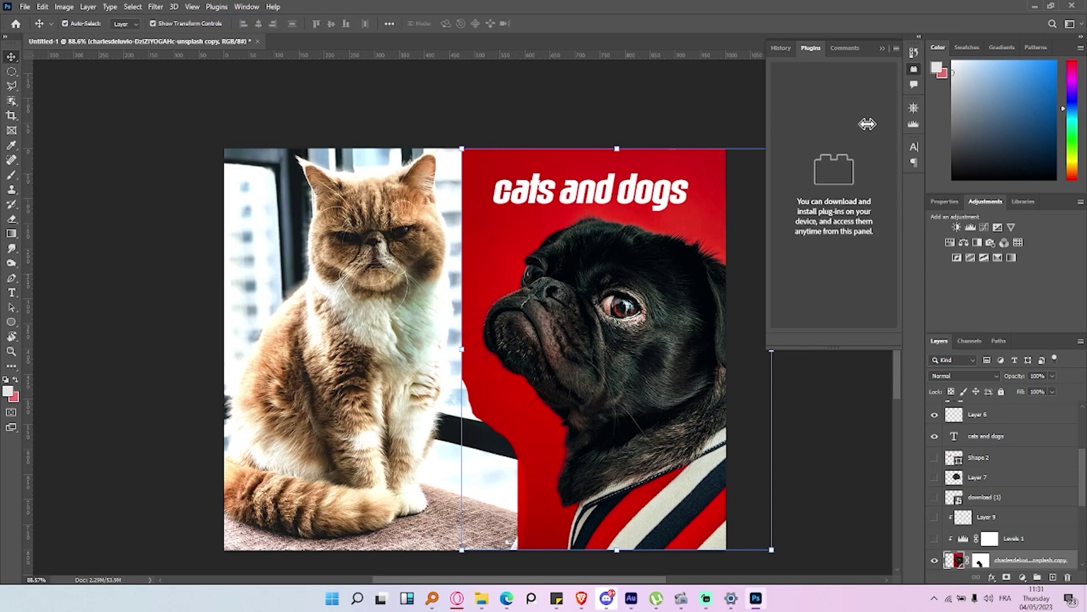
click(915, 70)
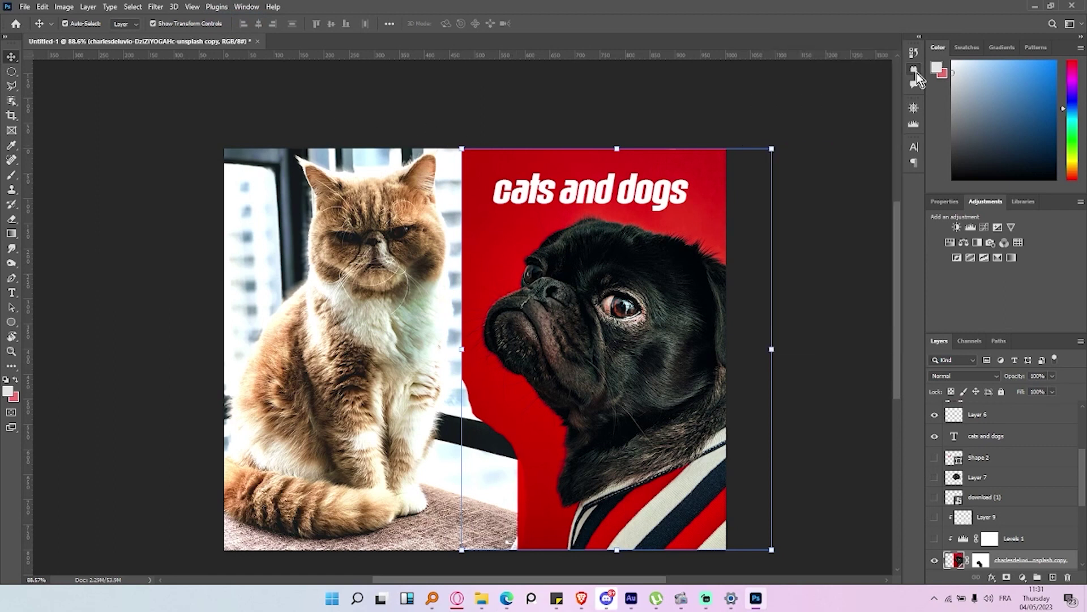
click(193, 7)
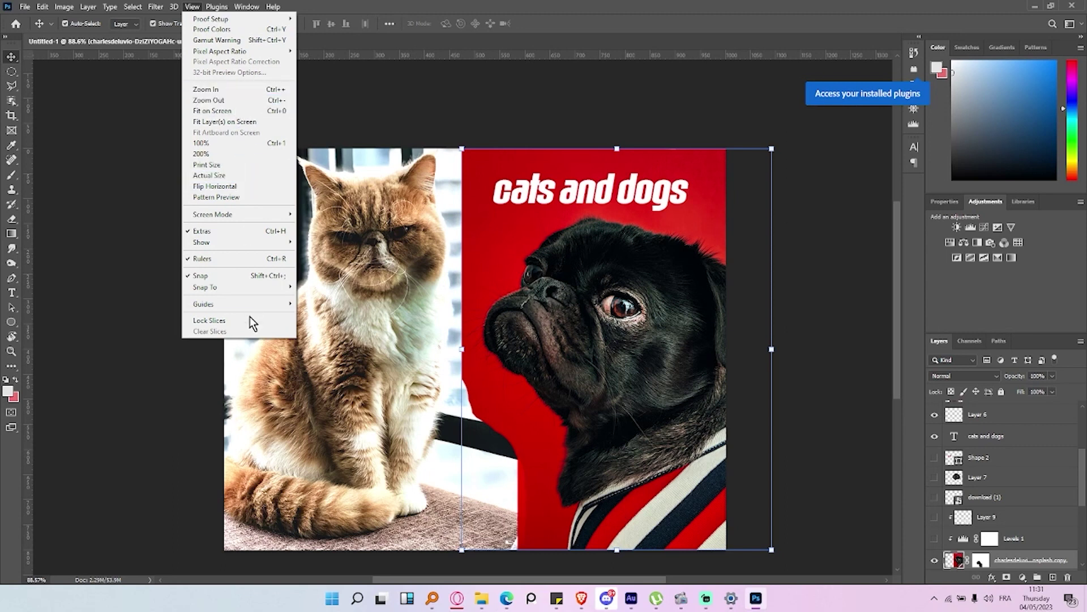
mouse_move(221, 304)
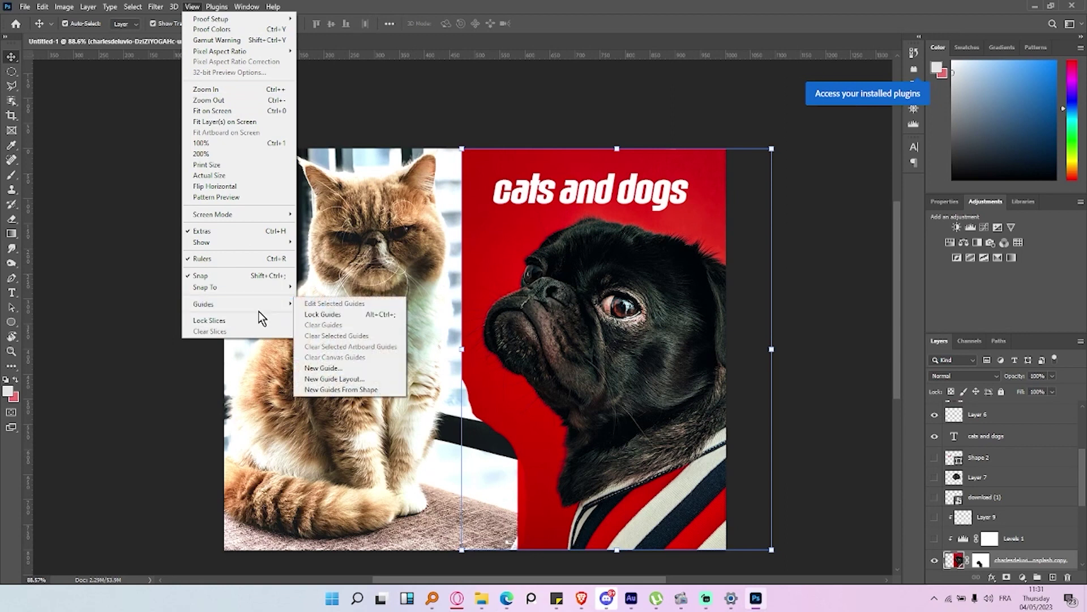
Hide the rulers, then turn them back on.
click(249, 259)
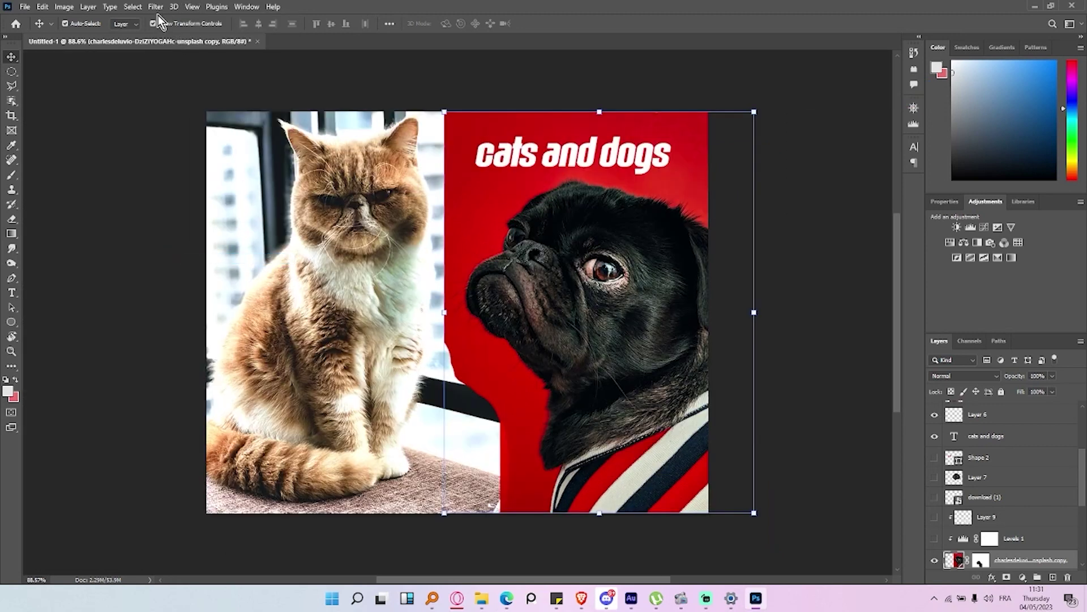
click(192, 7)
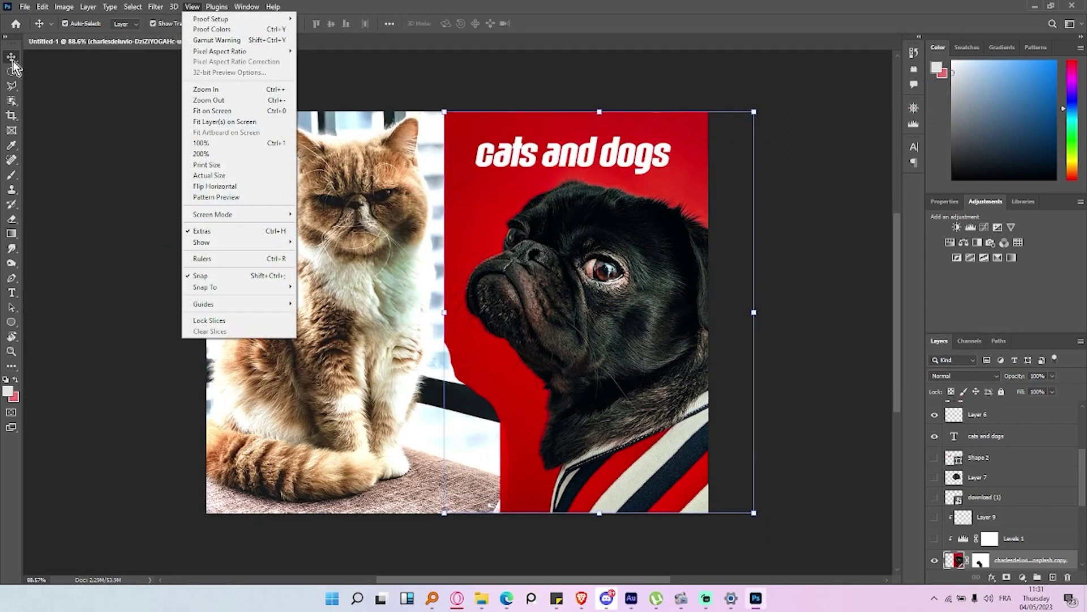
click(257, 259)
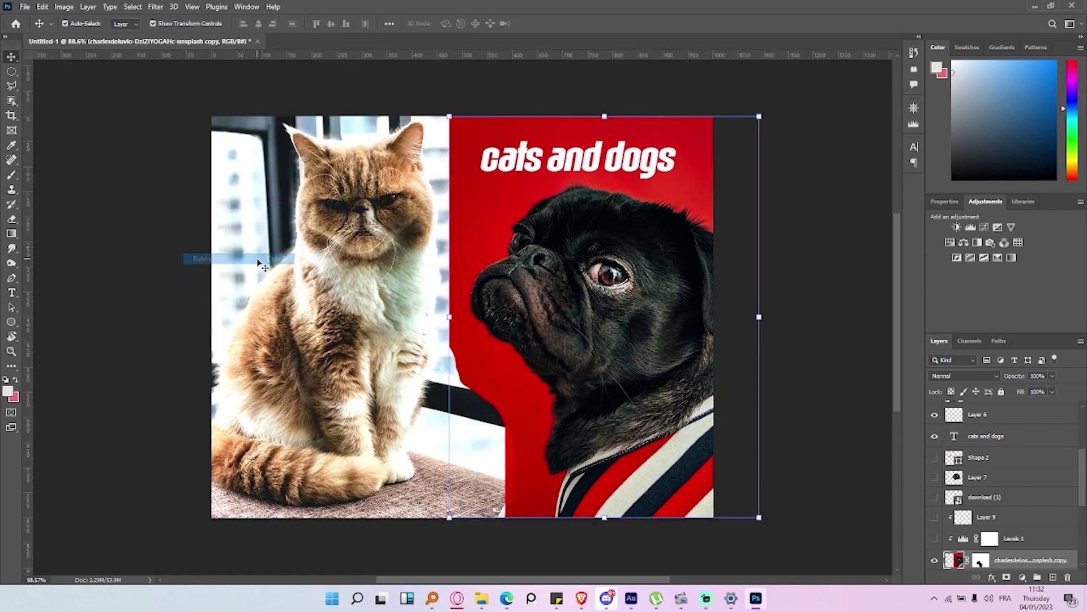
Drag four guides around the poster, undo them, and bring up the Stylize filters.
mouse_move(267, 54)
mouse_down()
mouse_move(303, 203)
mouse_move(295, 174)
mouse_up()
drag(27, 302, 266, 261)
drag(29, 305, 677, 294)
drag(518, 55, 571, 457)
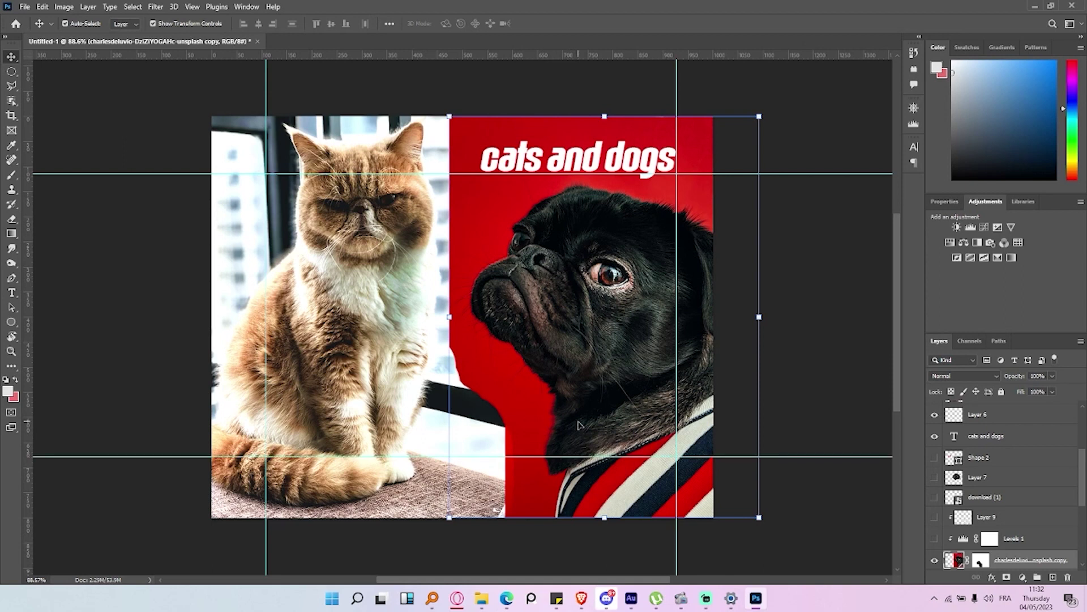
key(ctrl+z)
key(ctrl+z)
key(ctrl+z)
key(ctrl+z)
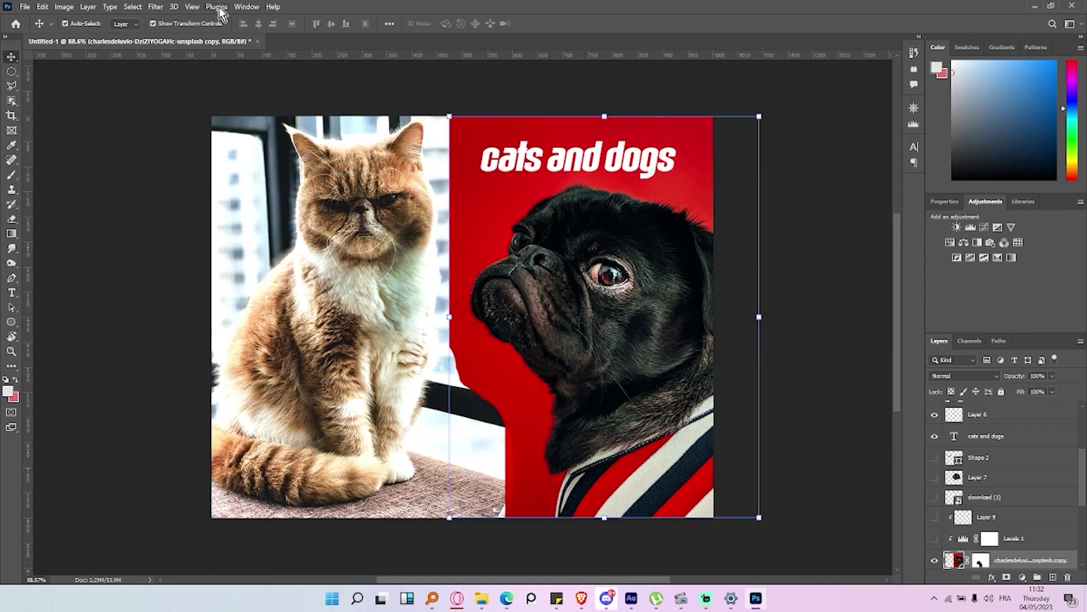
click(195, 8)
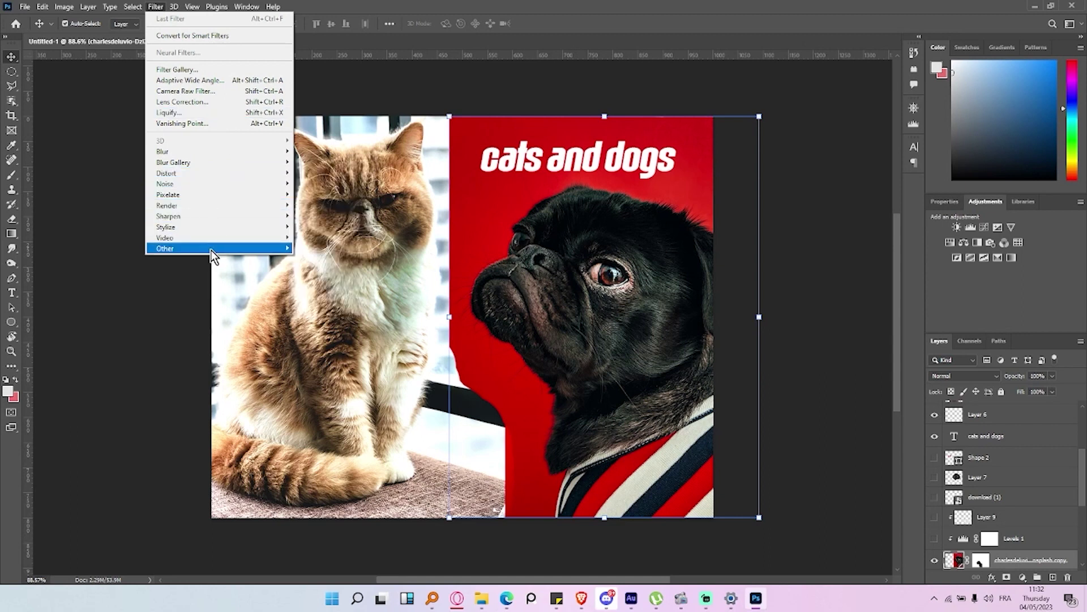
mouse_move(166, 227)
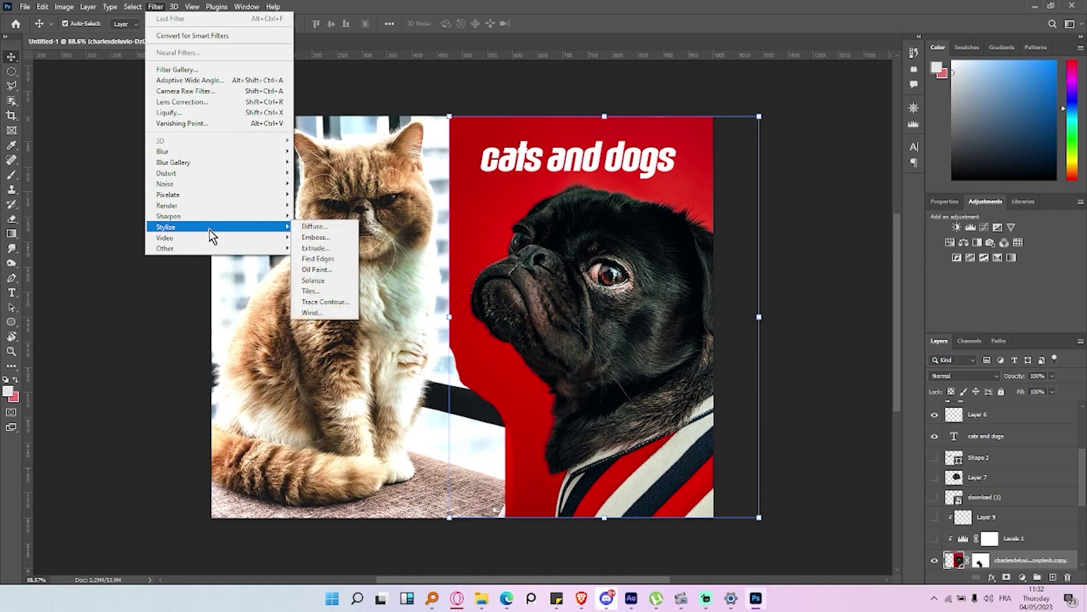
Preview Diffuse in Lighten Only, Normal and Darken Only modes, then apply it in Anisotropic mode.
click(320, 227)
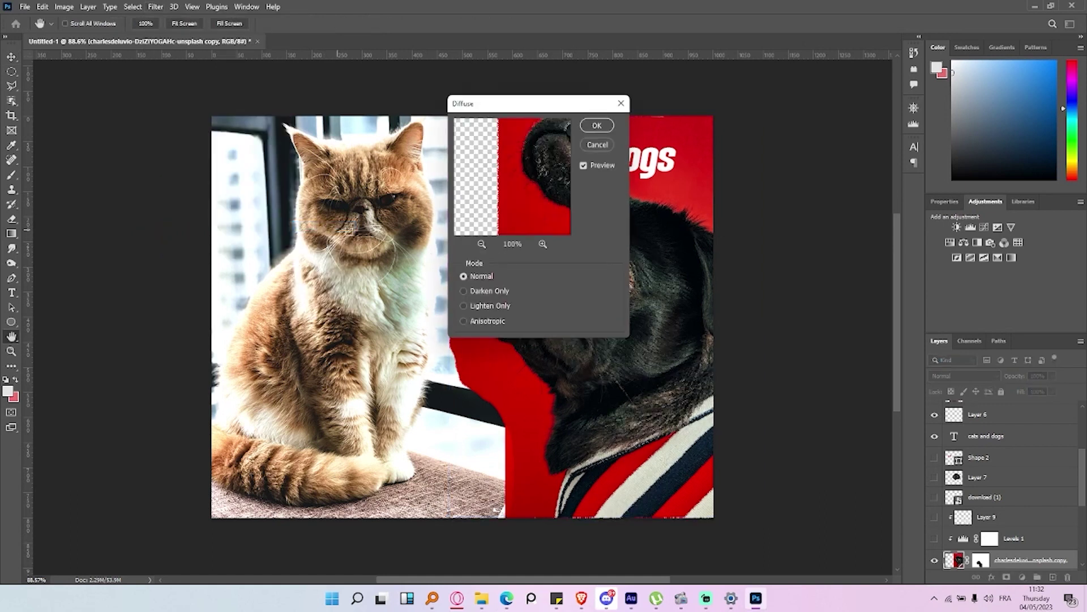
click(485, 244)
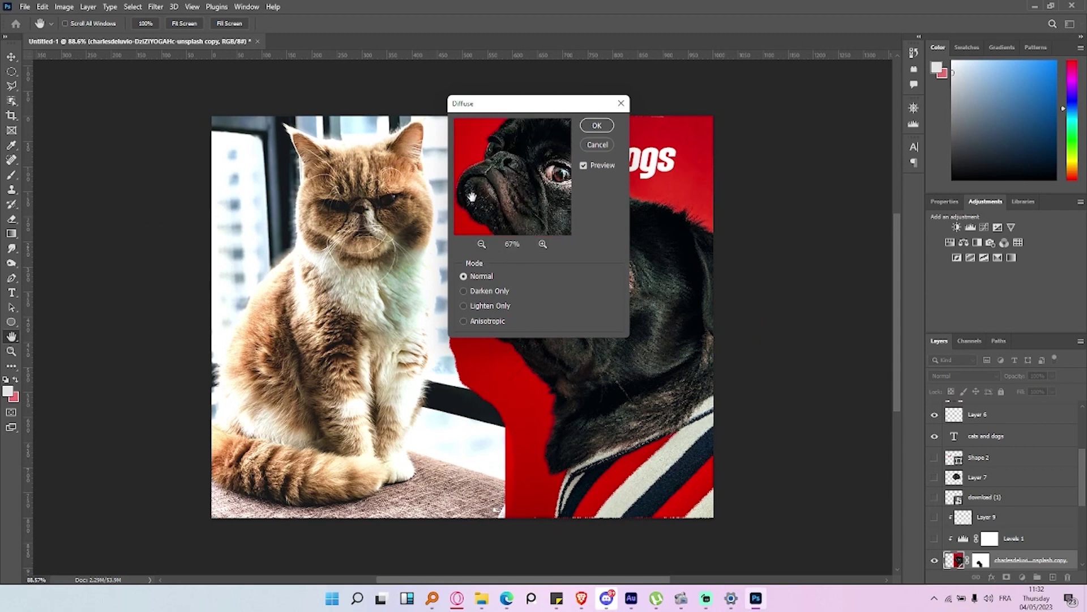
click(486, 305)
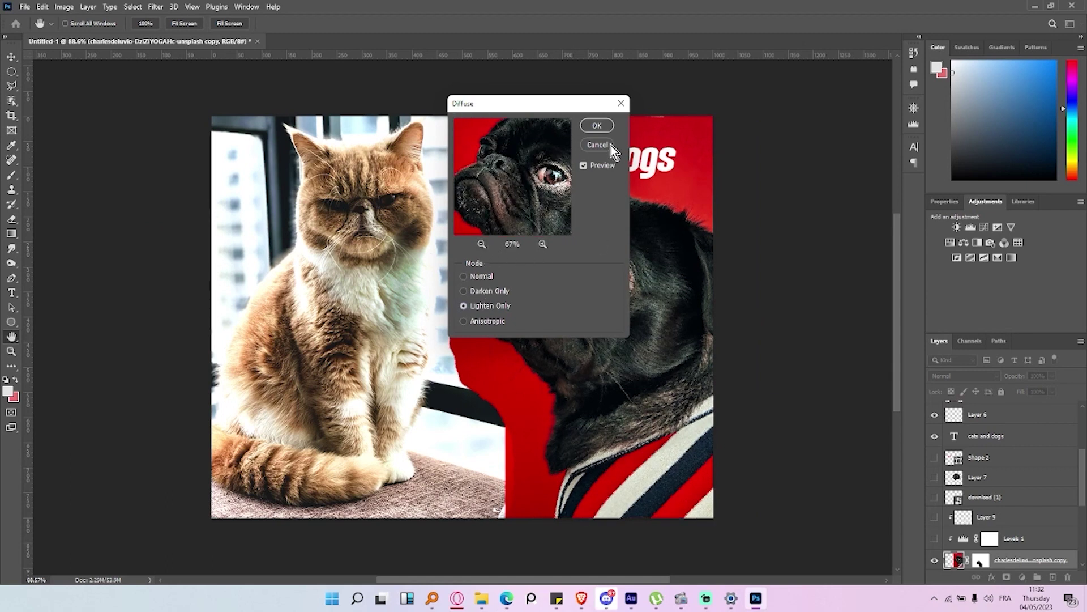
drag(542, 110, 265, 119)
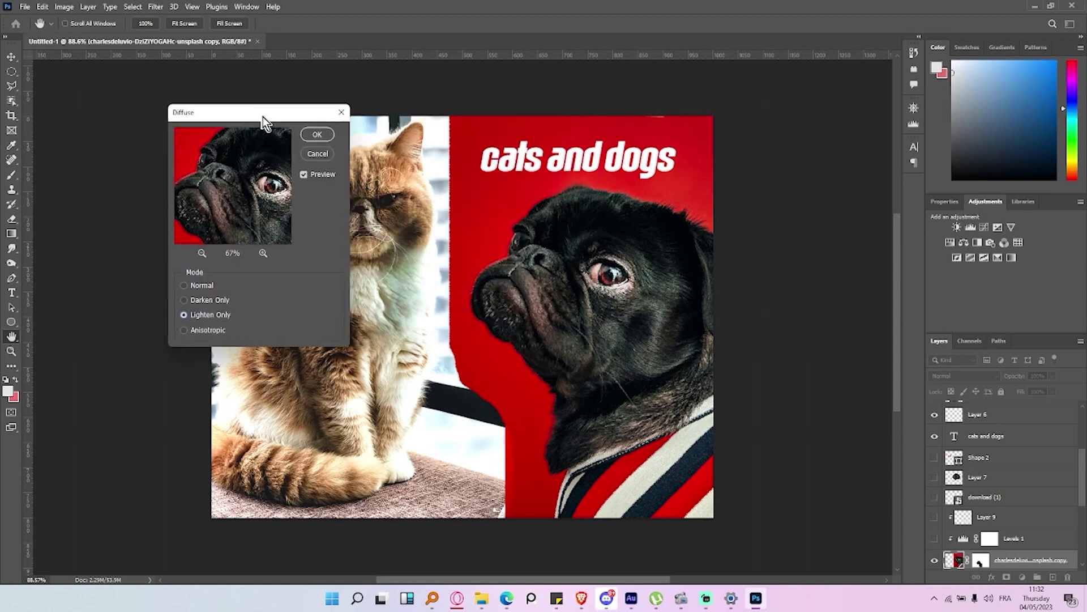
click(207, 301)
click(205, 301)
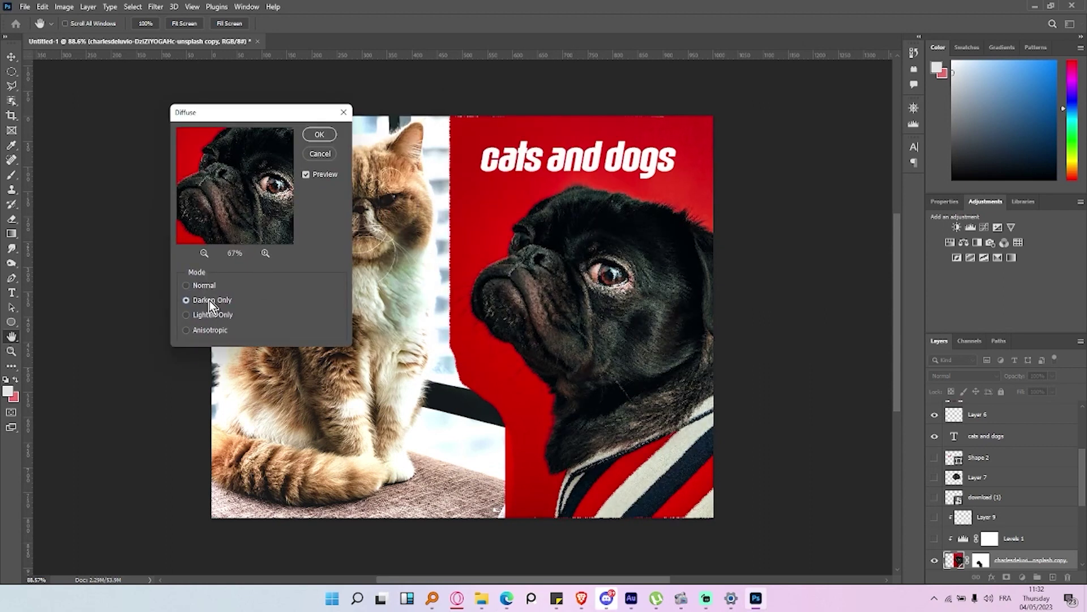
click(208, 314)
click(213, 331)
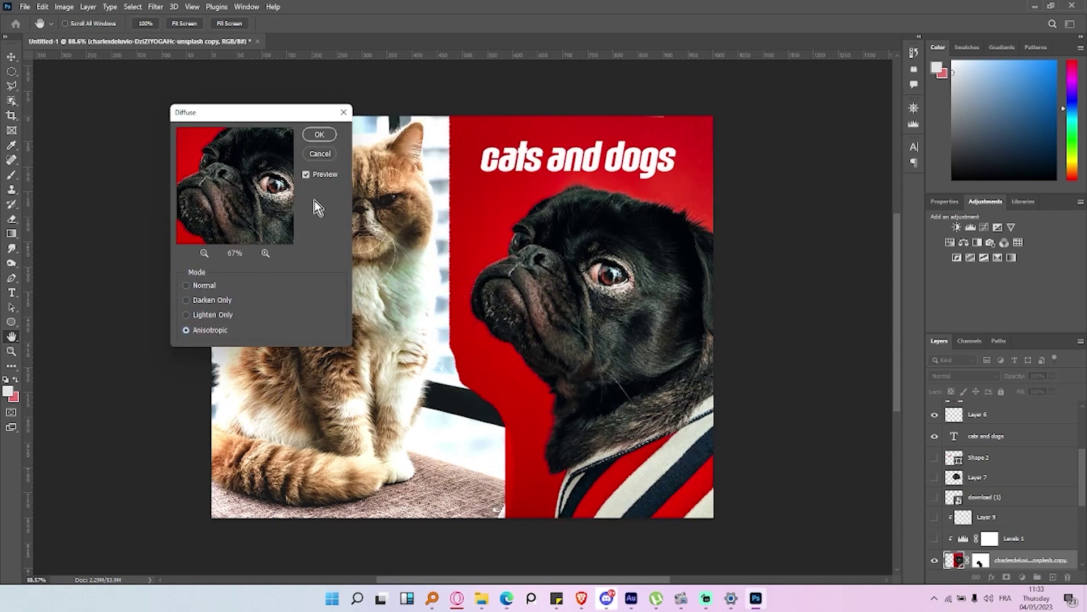
key(Return)
click(156, 6)
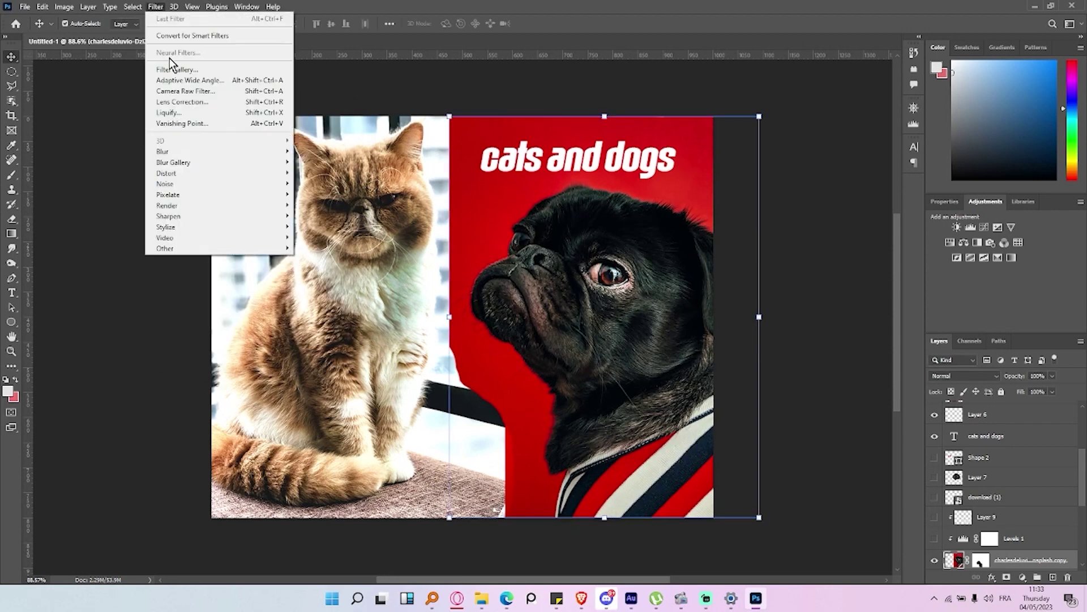
mouse_move(216, 152)
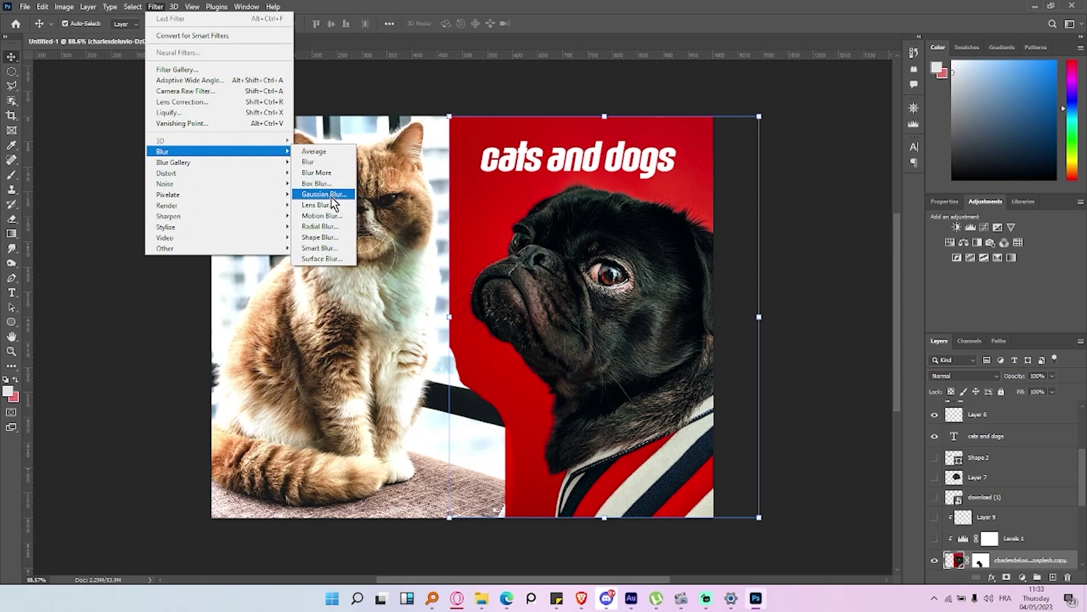
click(330, 195)
mouse_move(622, 278)
mouse_down()
mouse_move(608, 277)
mouse_move(648, 273)
mouse_move(601, 278)
mouse_up()
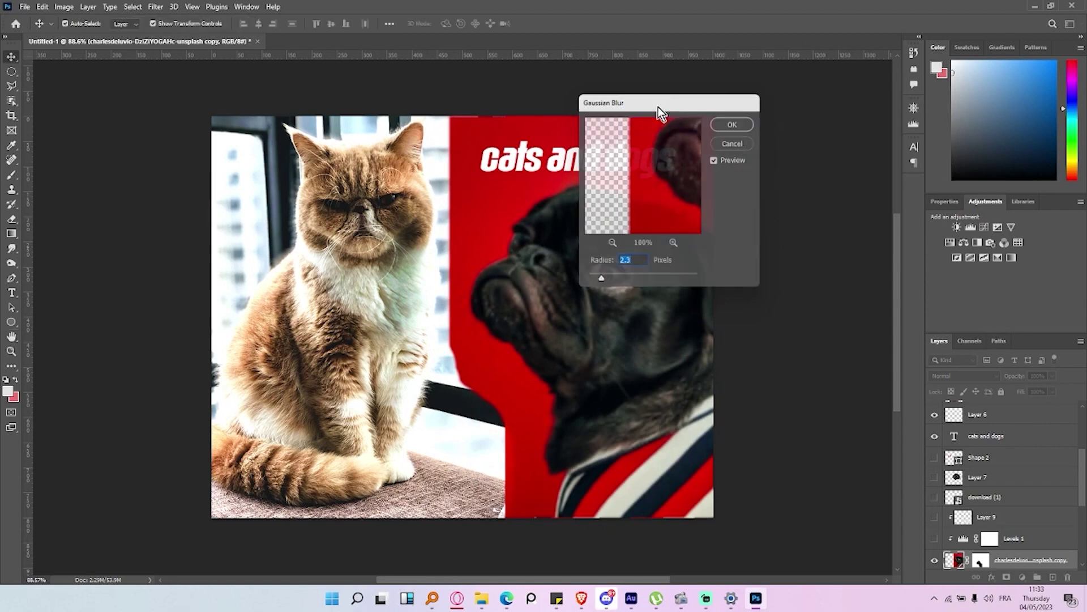
click(752, 103)
click(156, 6)
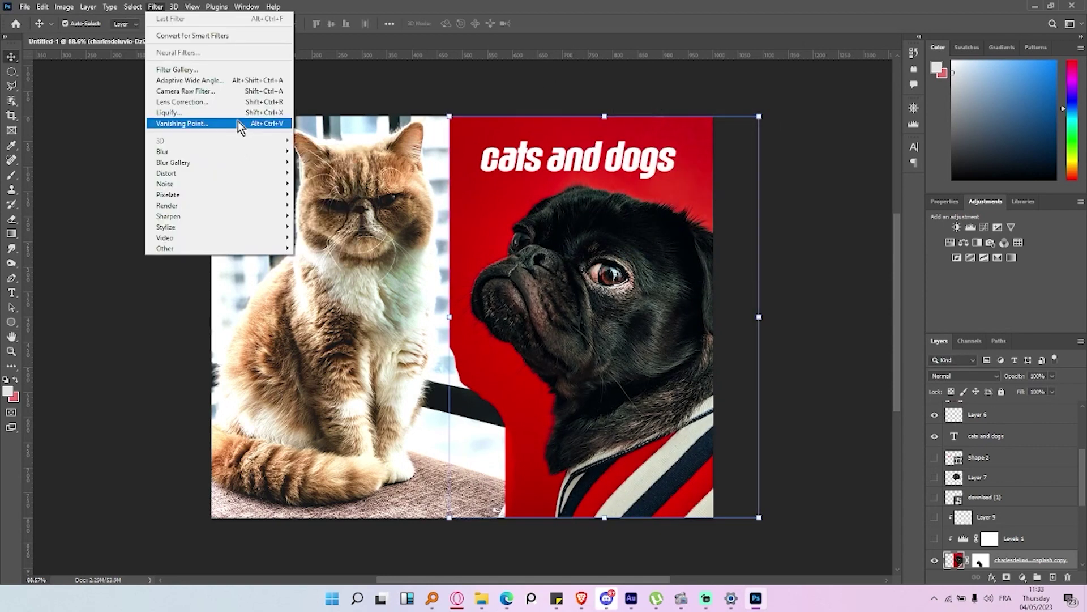
click(230, 75)
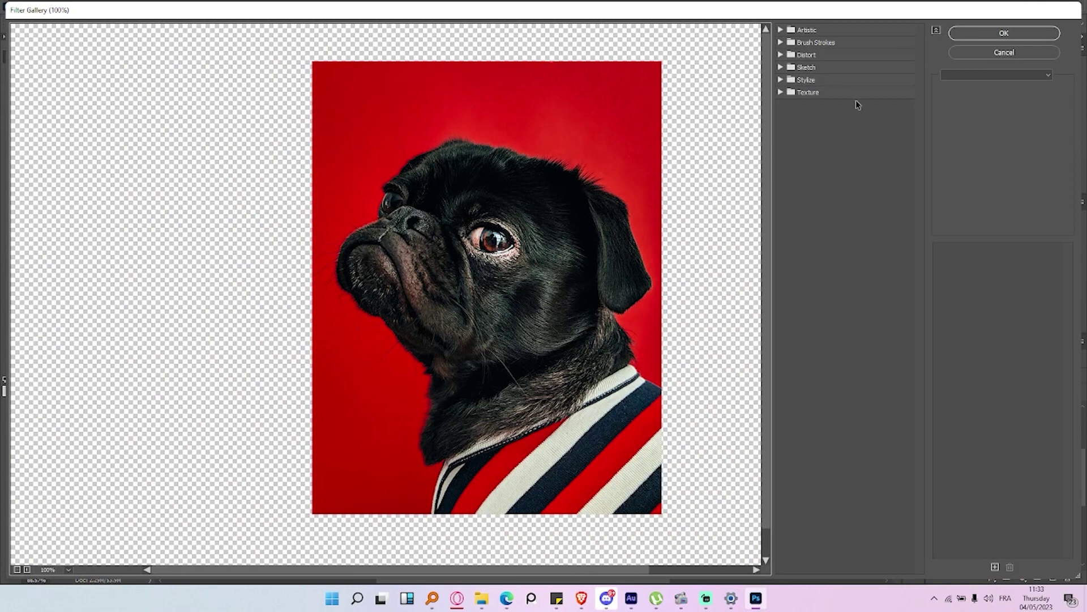
click(781, 30)
click(831, 60)
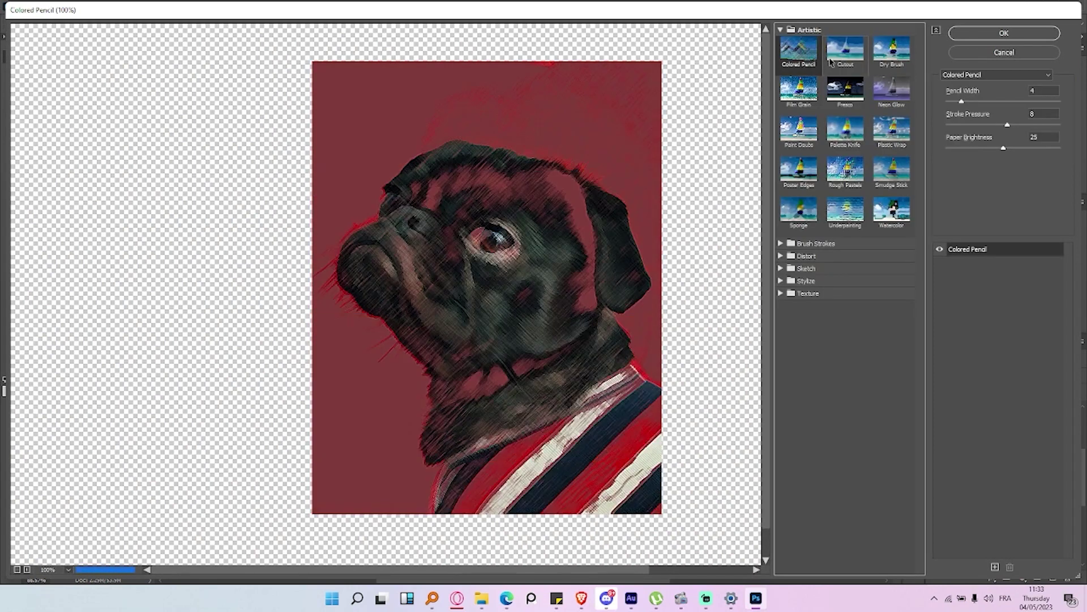
click(845, 88)
click(845, 130)
click(845, 169)
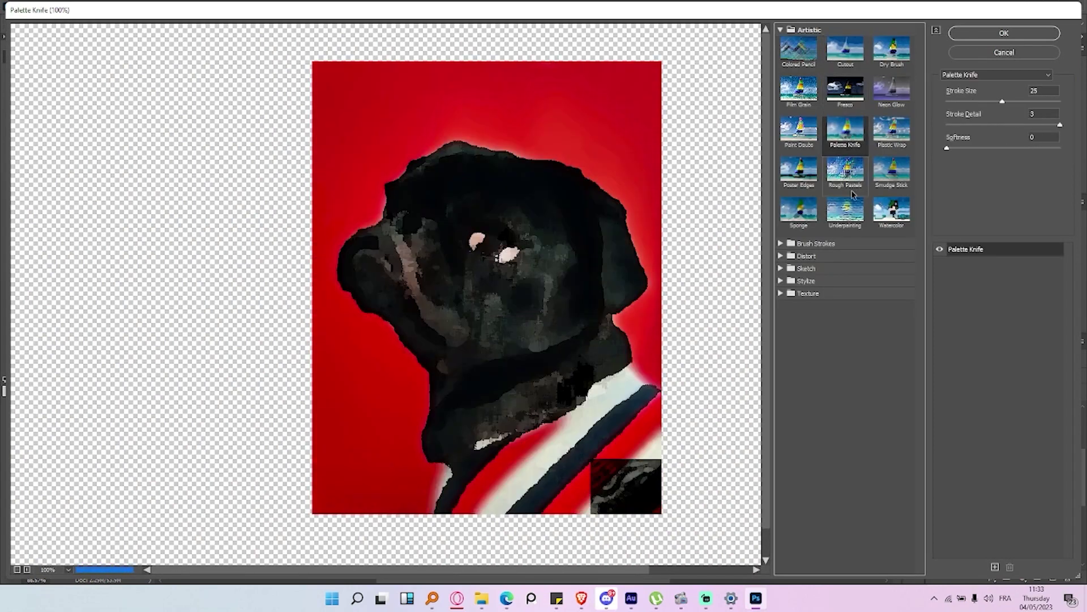
click(784, 243)
click(847, 306)
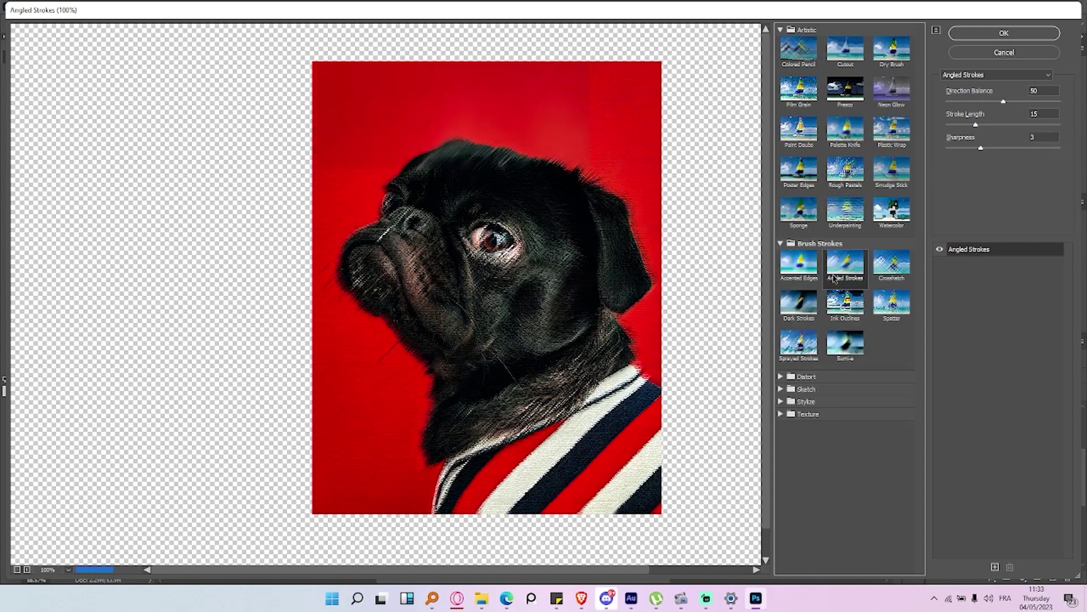
click(797, 343)
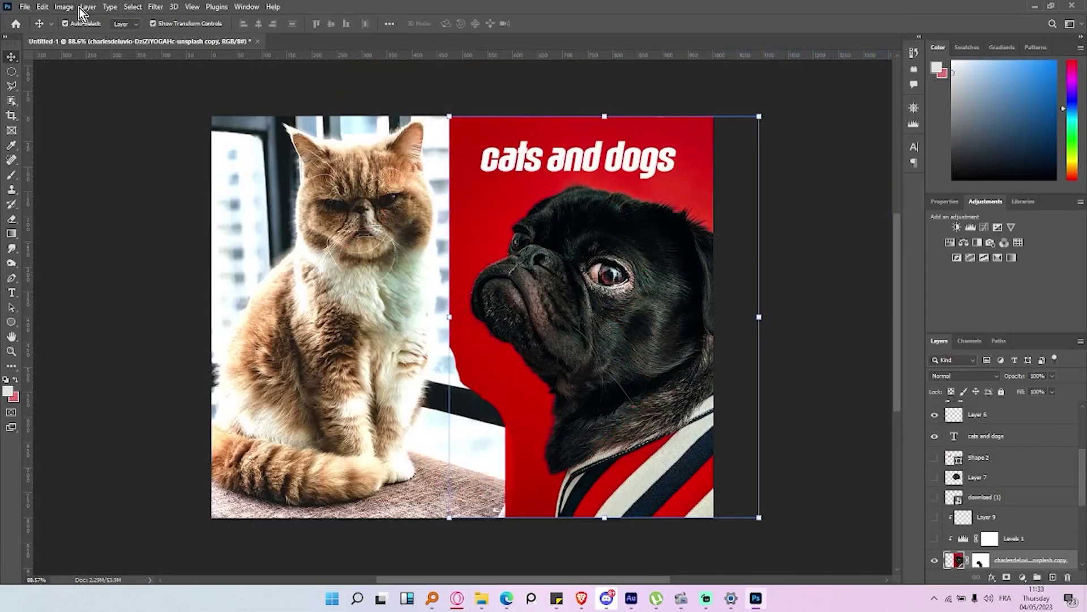
click(159, 6)
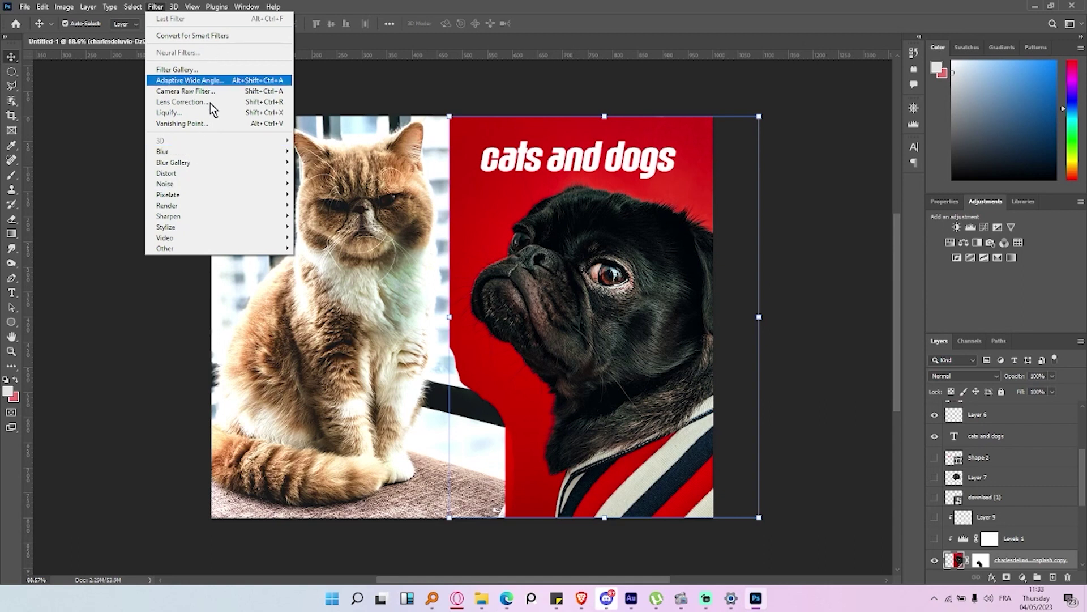
click(174, 7)
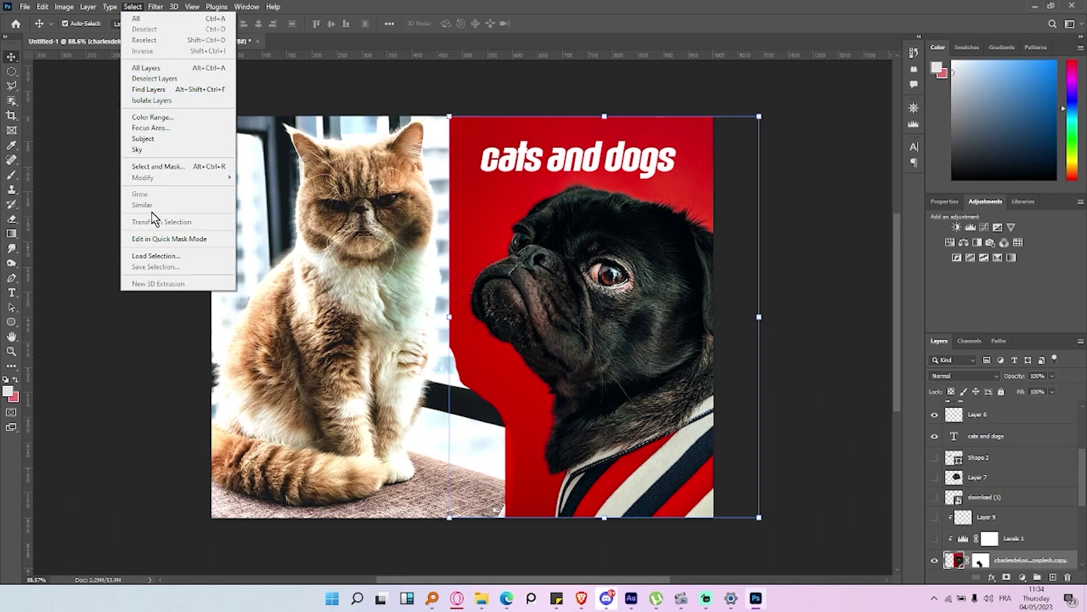
key(Right)
key(Right)
click(132, 6)
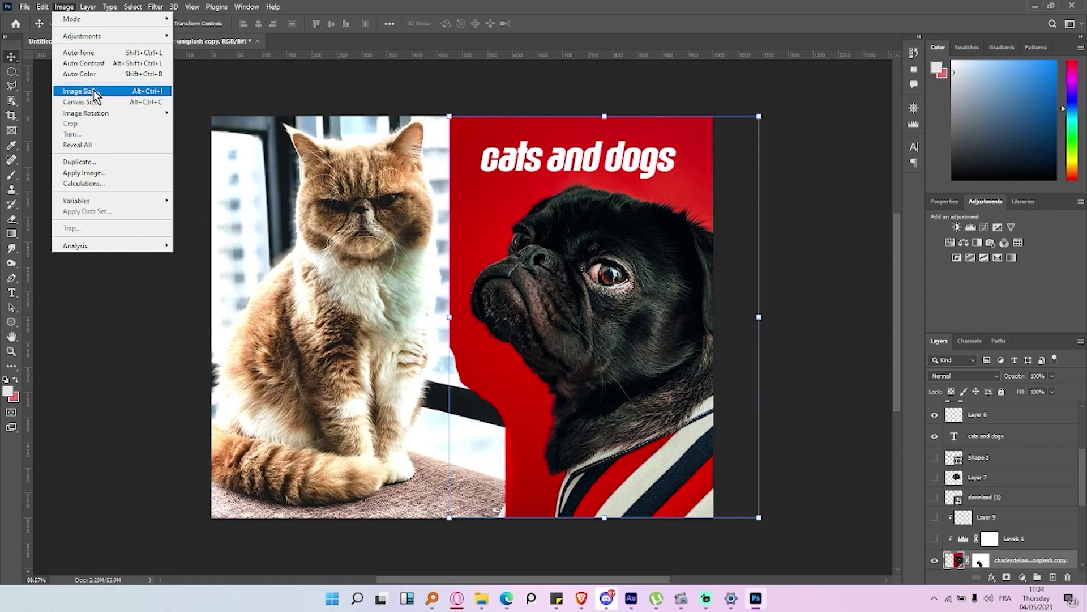
click(80, 92)
key(Down)
key(Down)
key(Up)
key(Up)
key(Up)
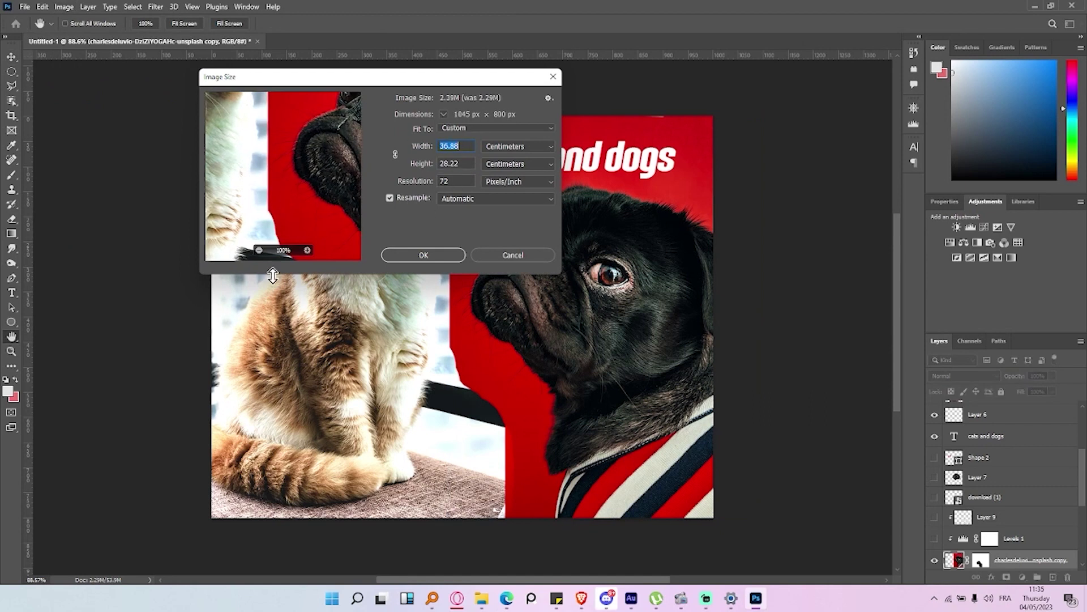
click(259, 250)
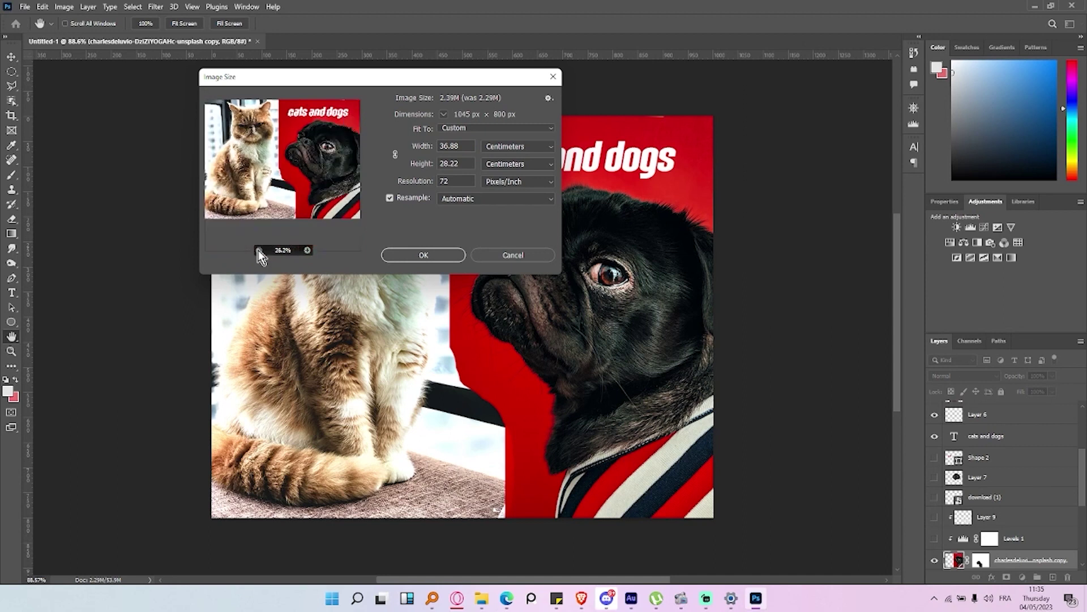
click(259, 251)
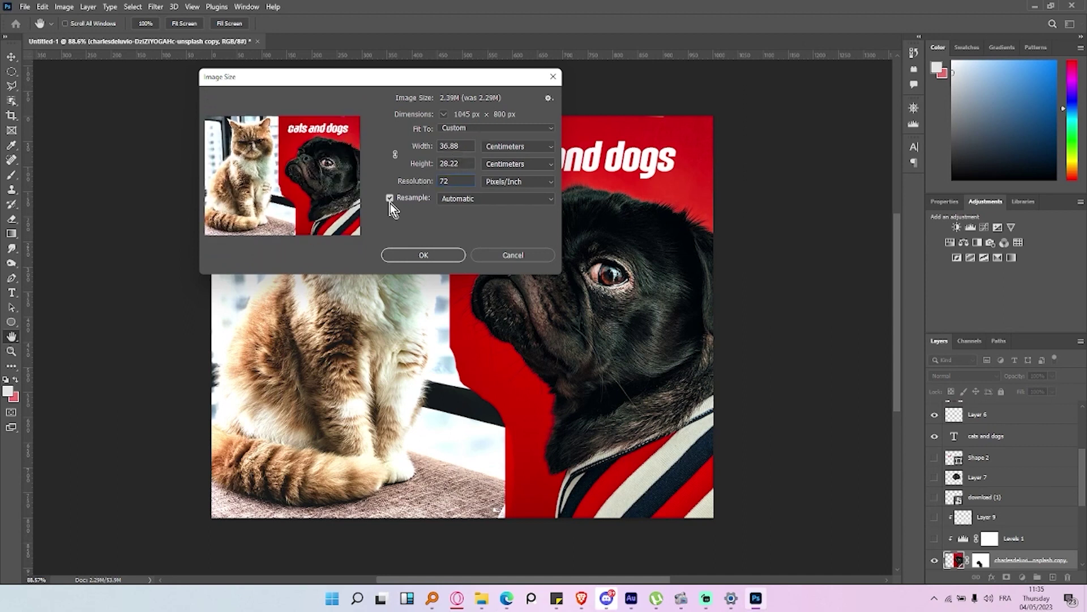
click(554, 77)
key(v)
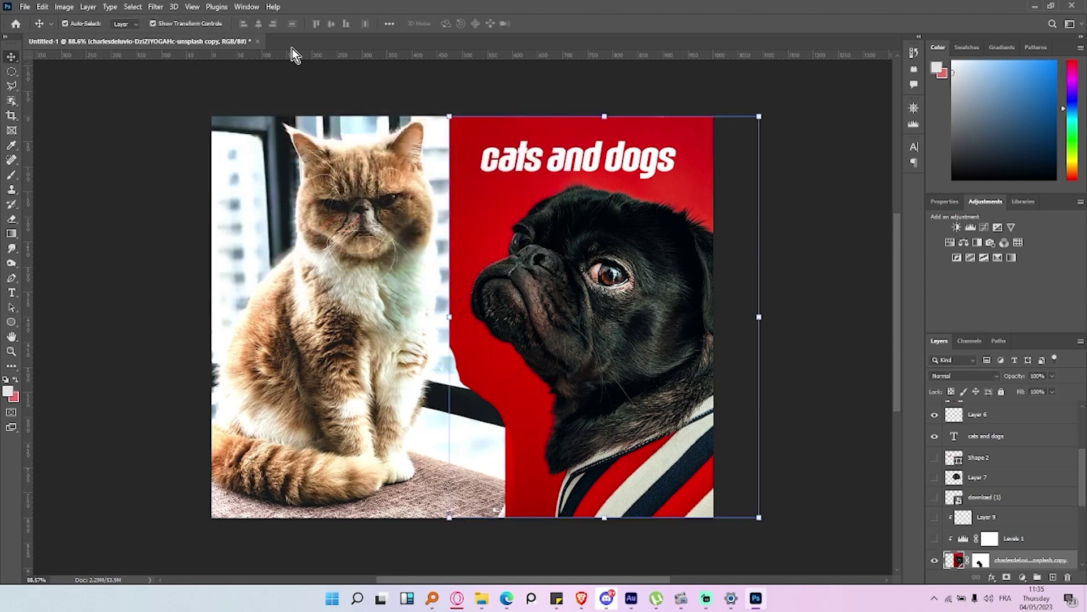
click(96, 7)
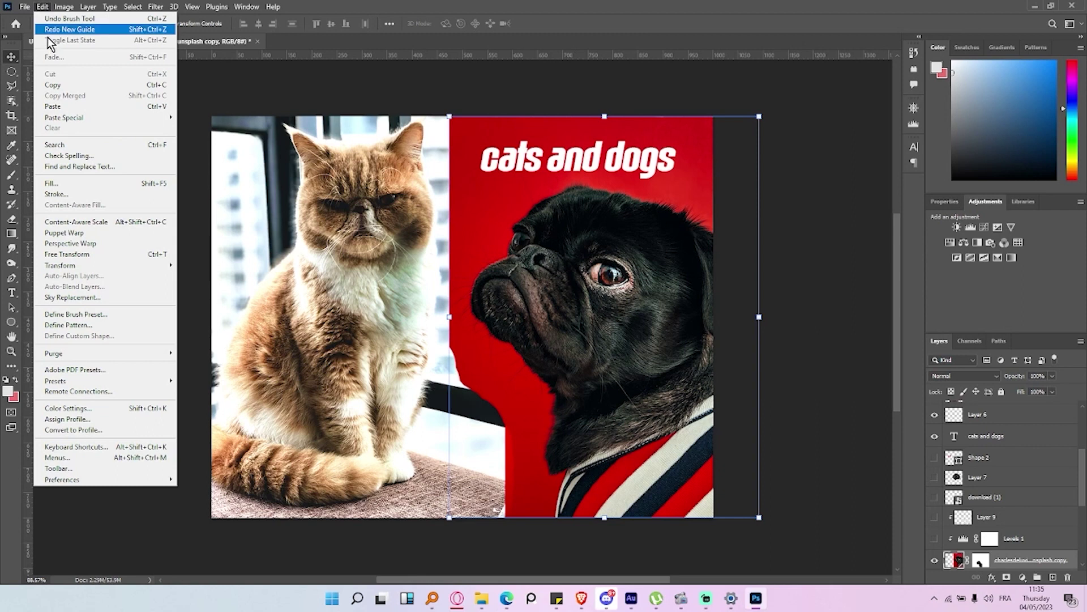
mouse_move(59, 265)
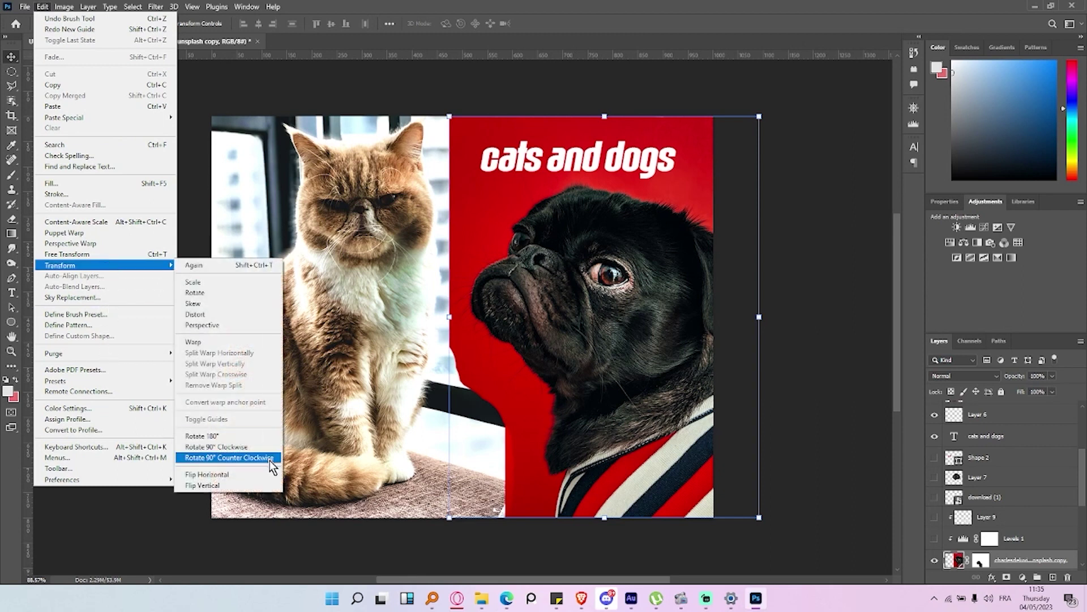
Apply Flip Horizontal, then Flip Vertical, to the pug photo layer.
click(207, 475)
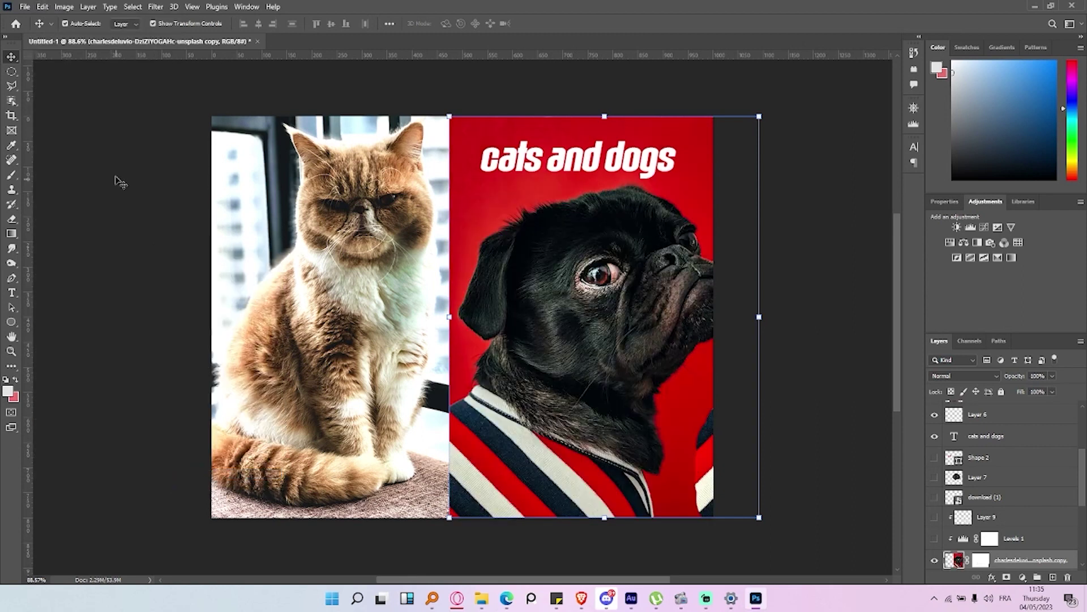
click(43, 7)
mouse_move(59, 265)
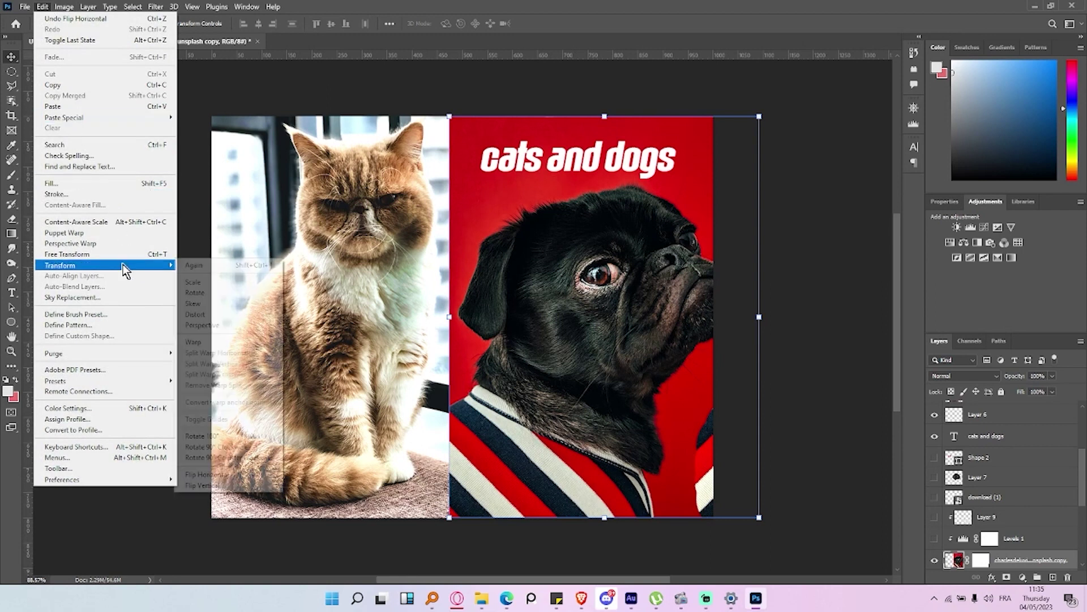
click(270, 485)
click(64, 7)
click(577, 338)
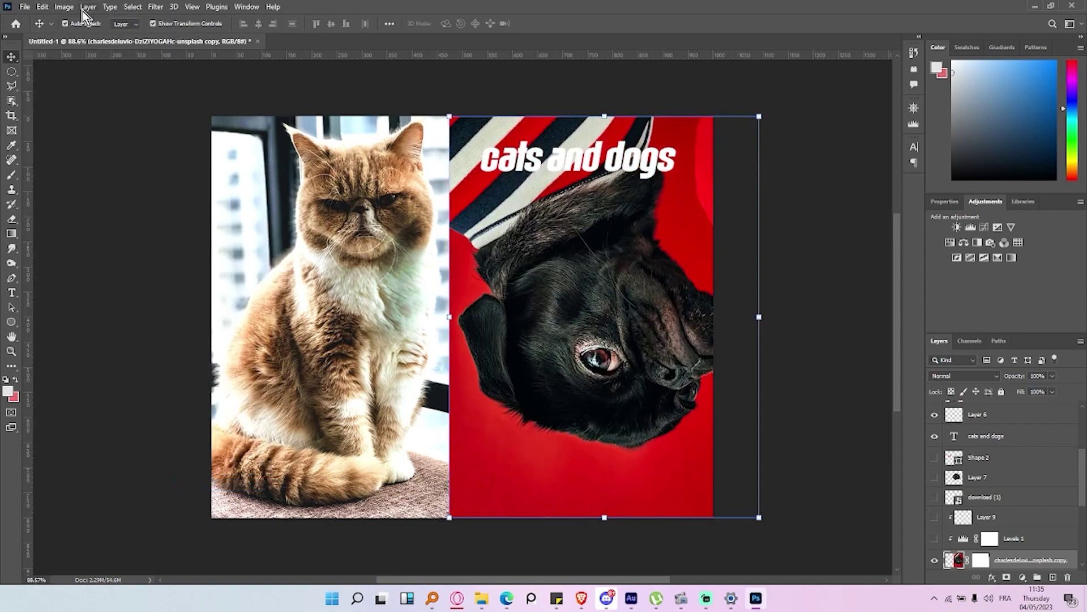
click(43, 7)
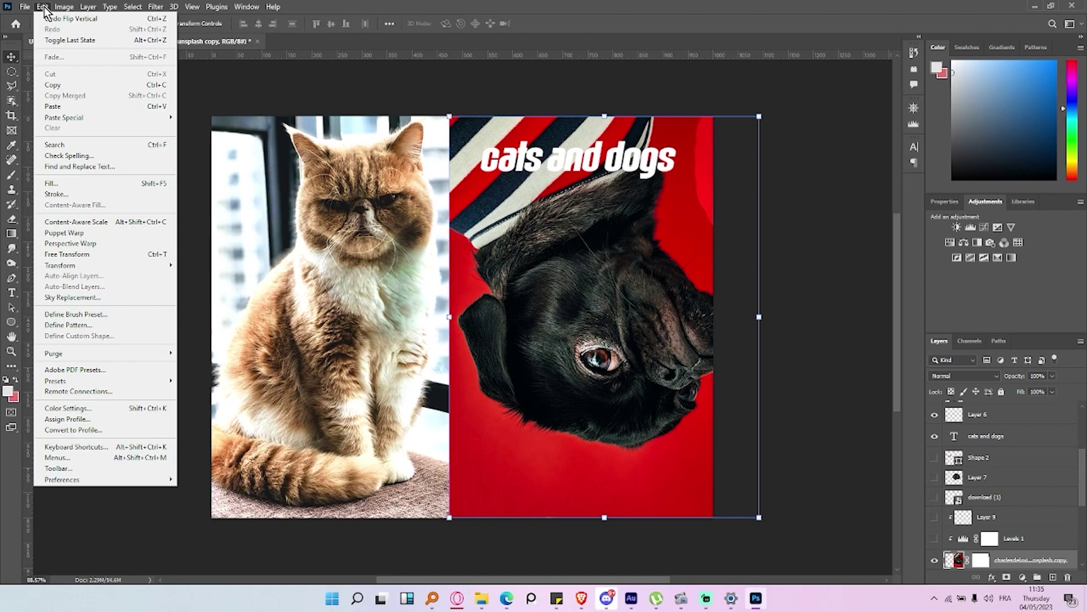
click(44, 7)
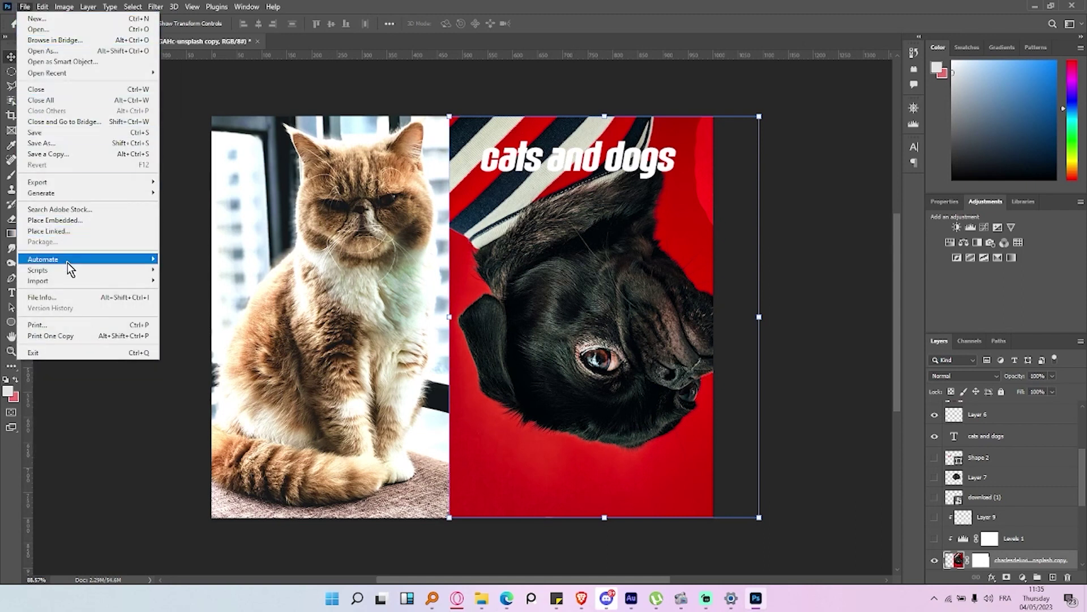
Start a Save and replace the default file name with 'cat'.
click(71, 132)
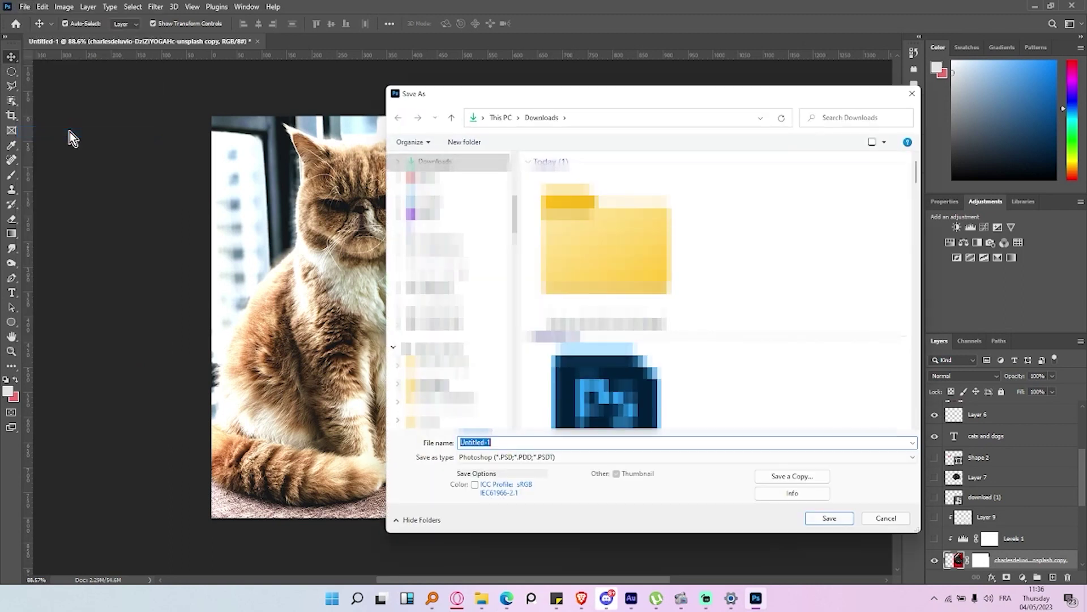
key(BackSpace)
text(cat)
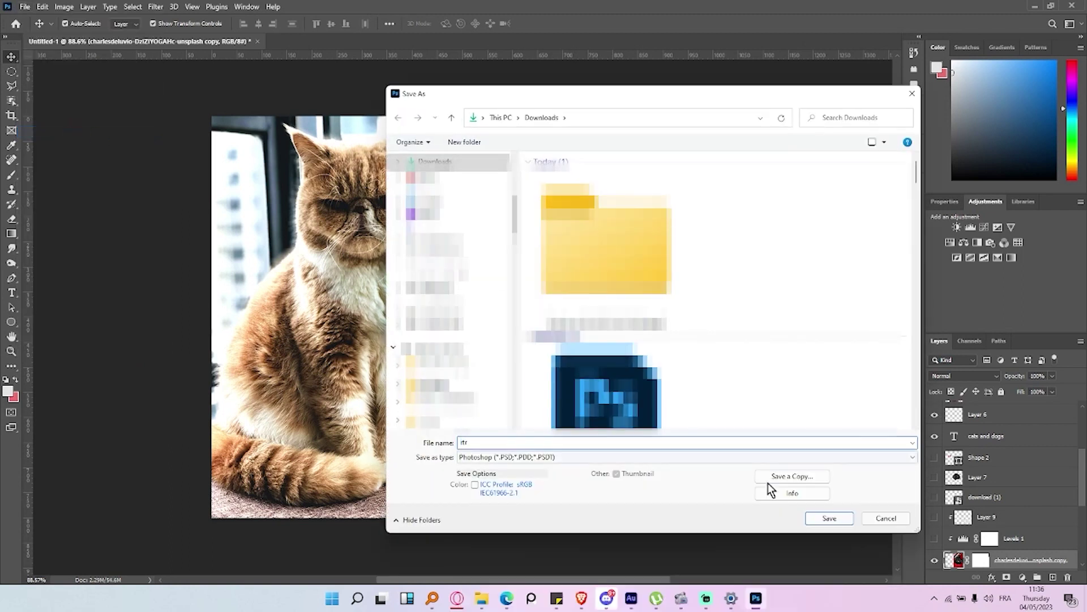